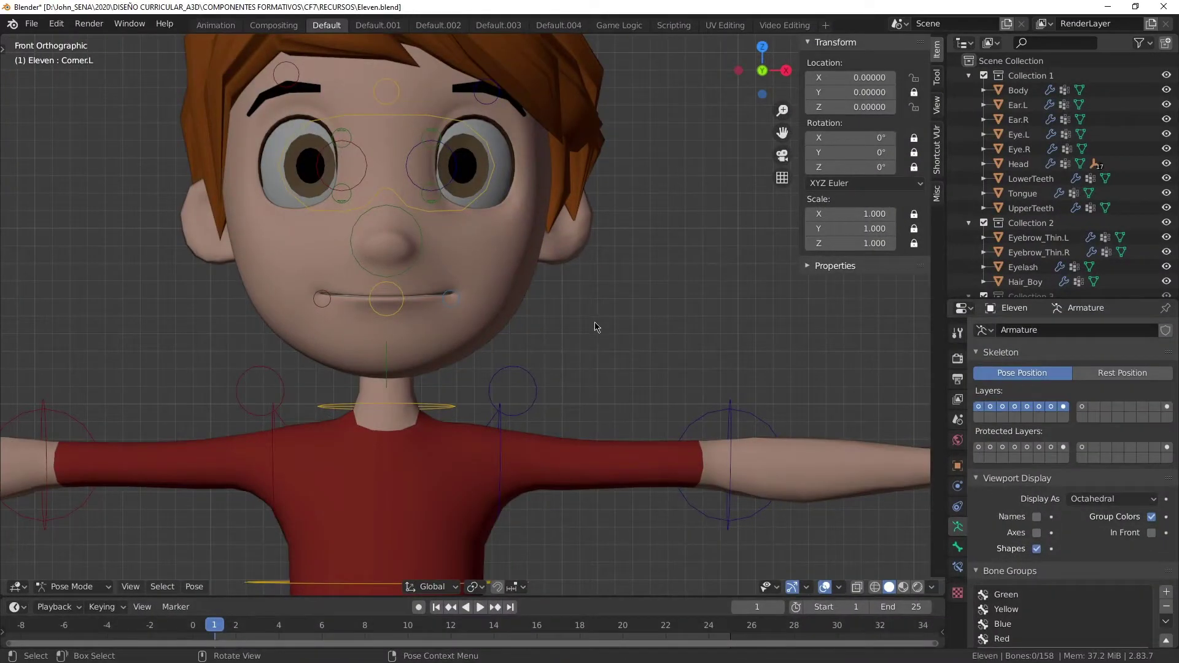
Switch the Eleven rig from Pose Mode to Object Mode and select the Head mesh.
left_click(469, 205)
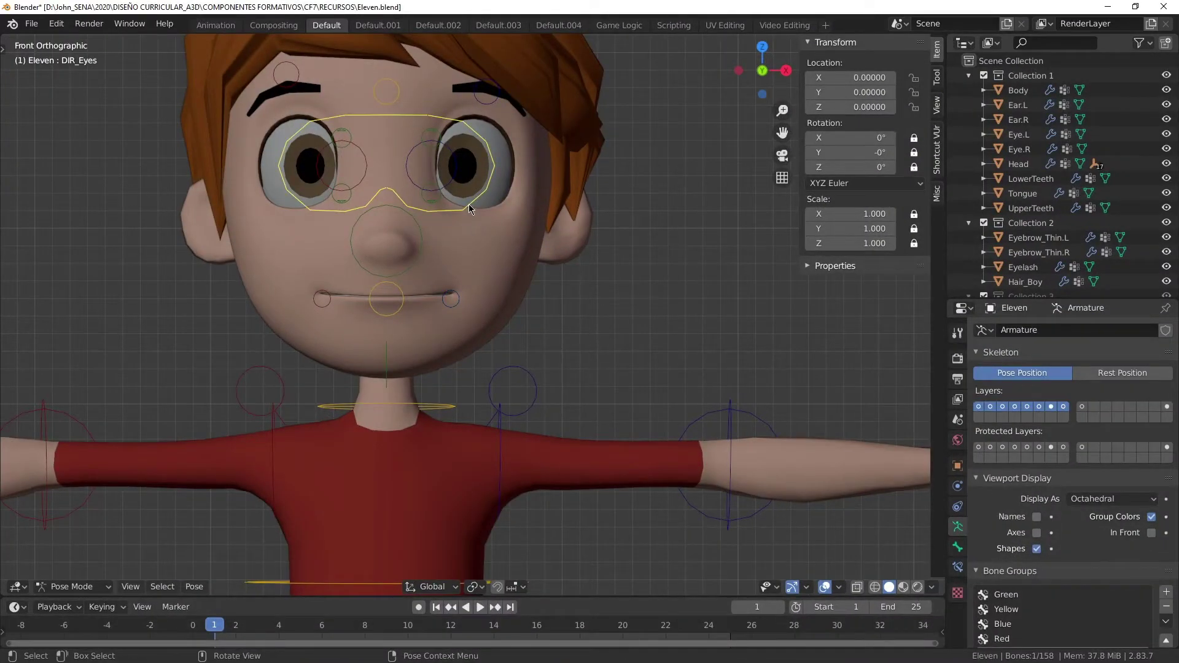
left_click(466, 314)
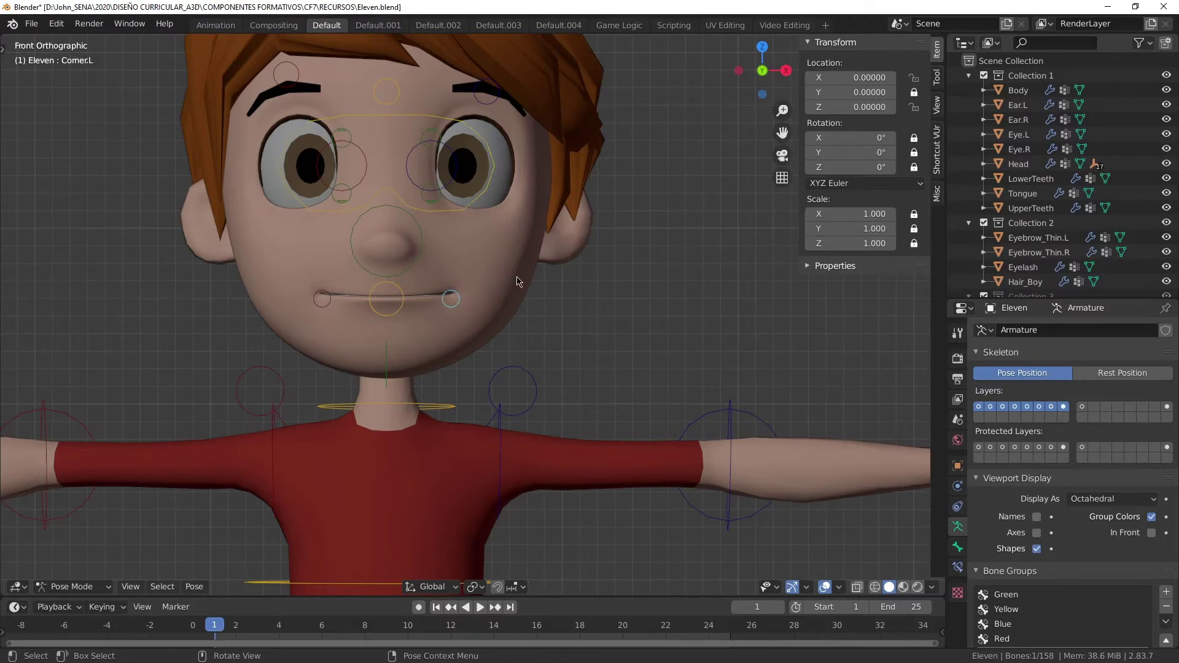
key("ctrl+Tab")
left_click(477, 280)
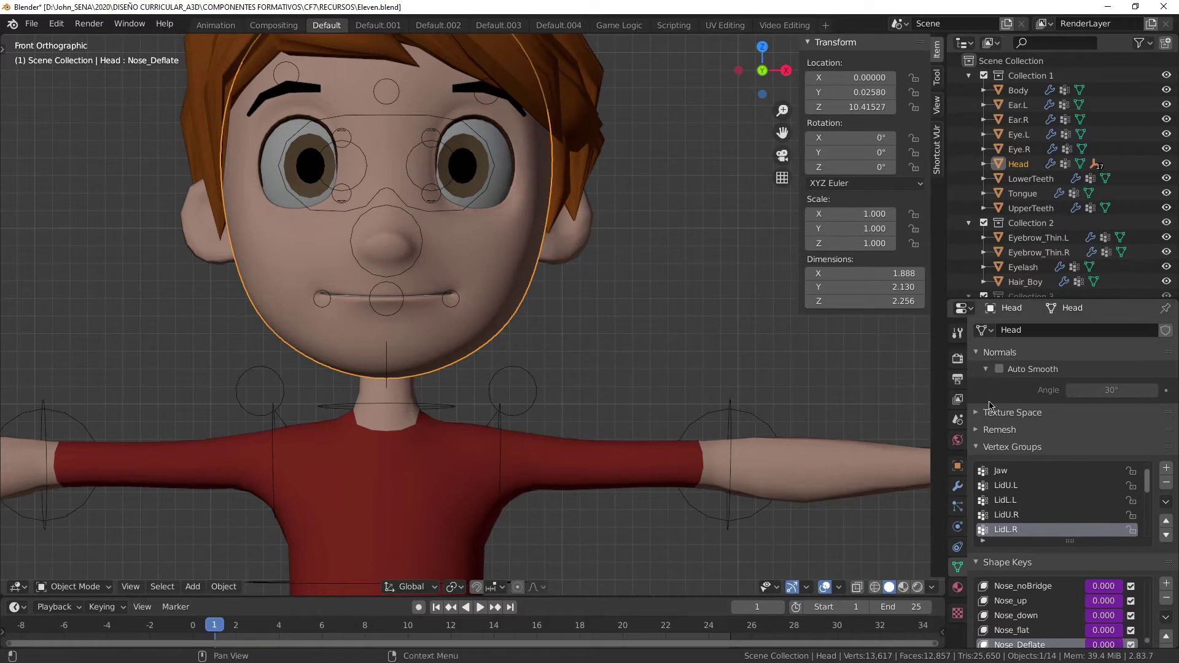
Widen and heighten the Properties editor and lengthen the Head's shape key list, showing it from Basis onward.
left_click_drag(949, 405, 858, 406)
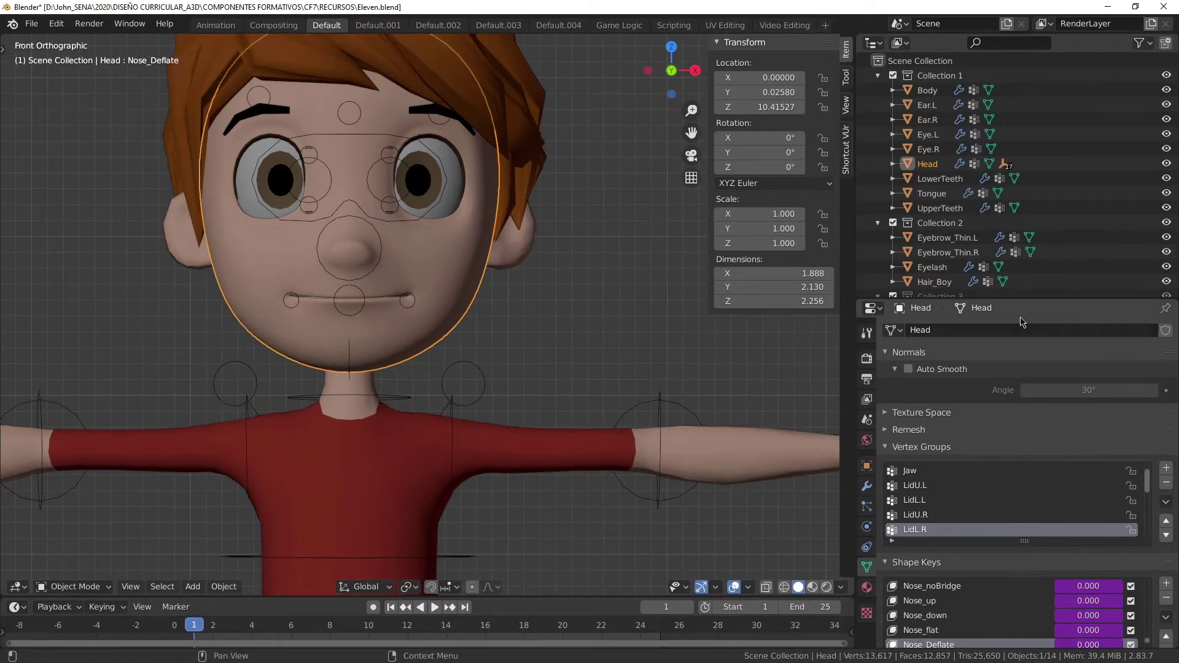
left_click_drag(1025, 303, 1021, 83)
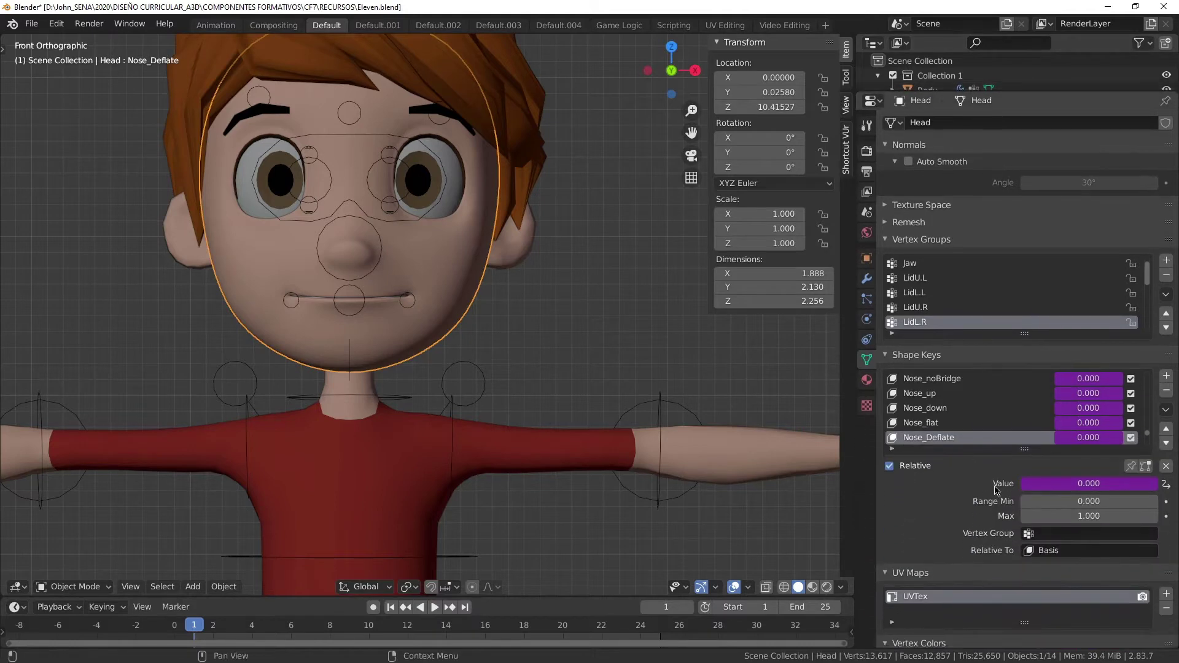
left_click_drag(1025, 456, 1024, 624)
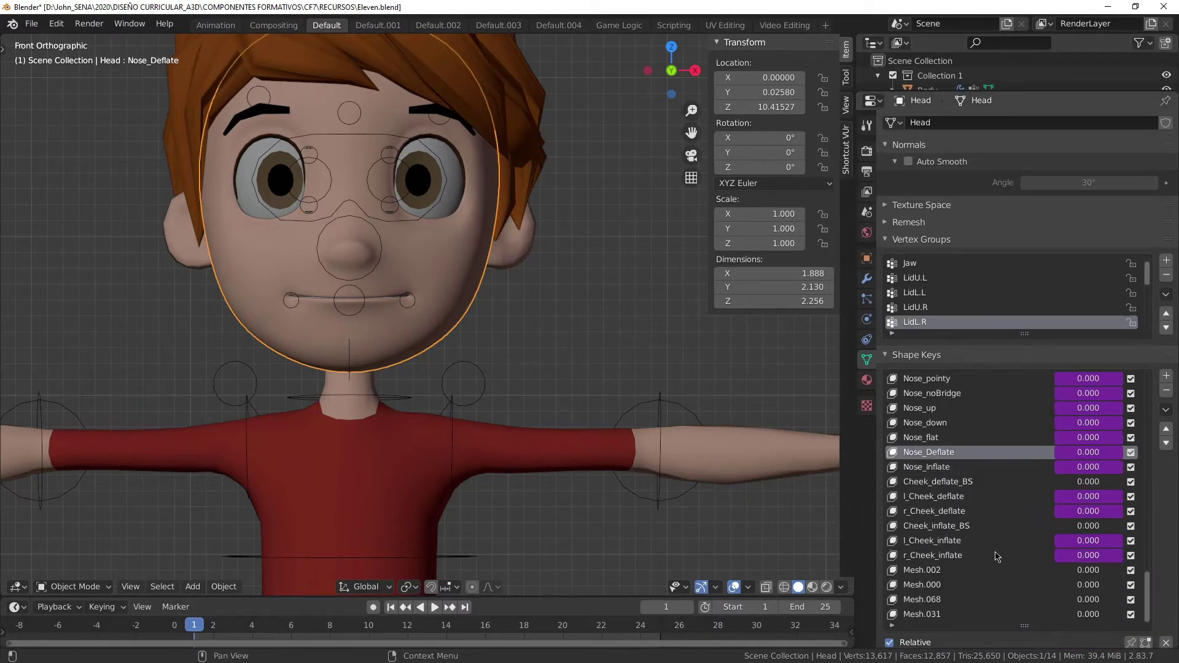
scroll(979, 498, "up", 5)
scroll(979, 498, "up", 8)
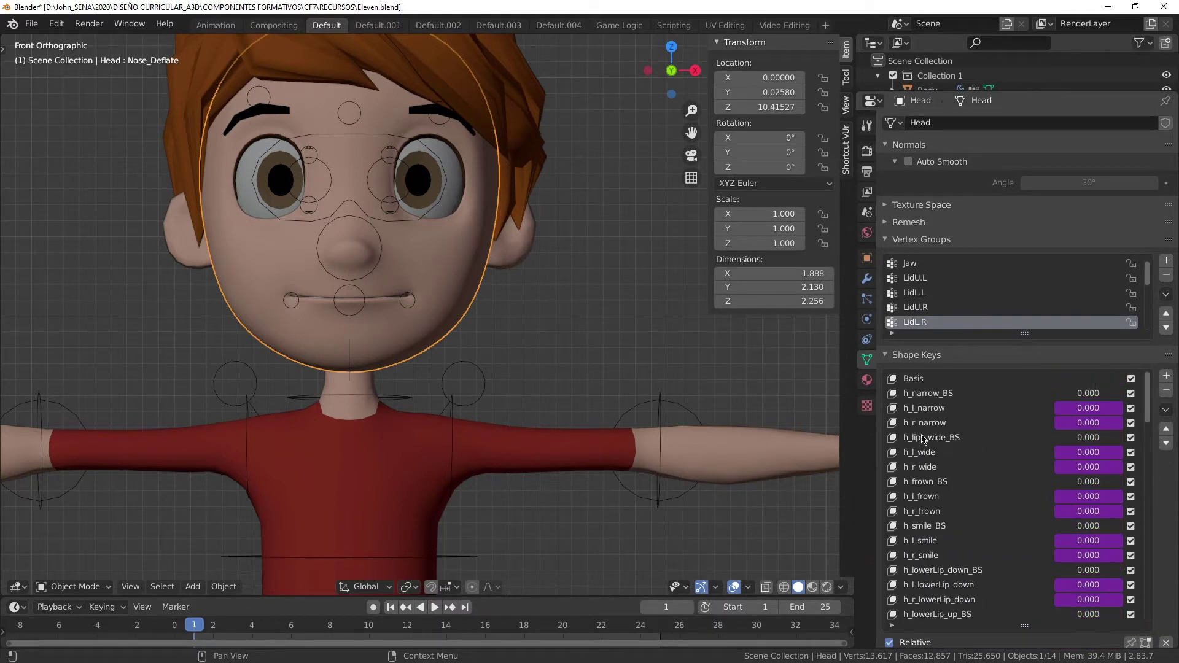
Test the h_narrow_BS shape key on the mouth and return it to 0.
left_click(931, 394)
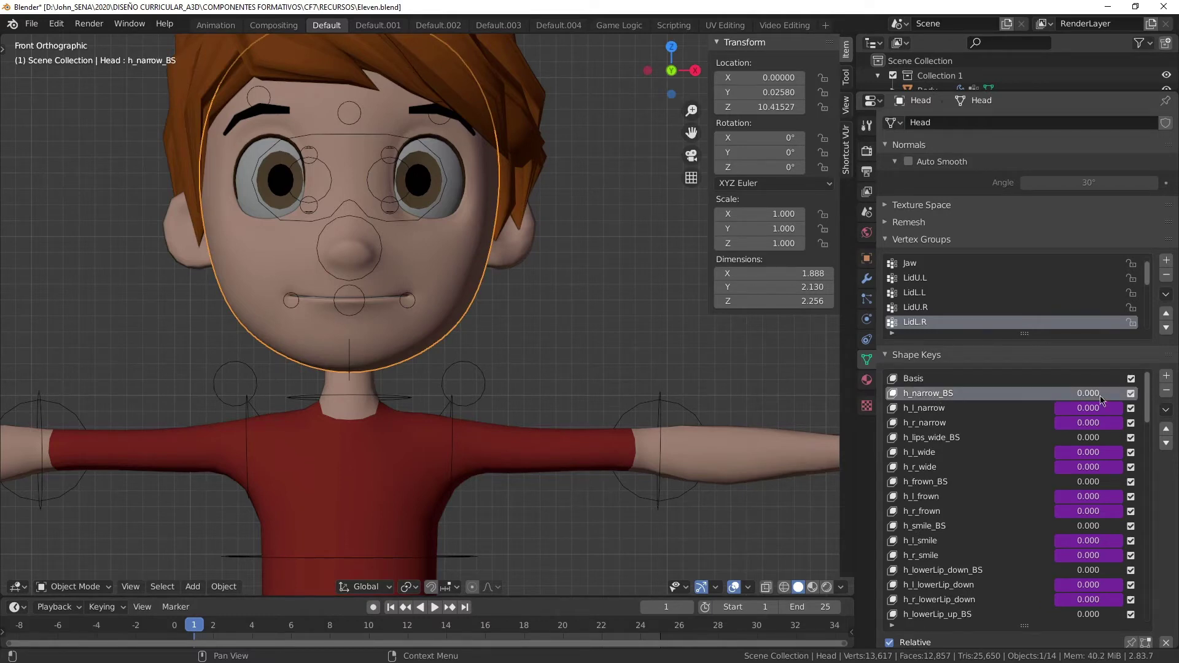
mouse_move(1069, 393)
left_mouse_down()
mouse_move(1131, 393)
mouse_move(1055, 393)
mouse_move(1131, 393)
mouse_move(1055, 393)
mouse_move(1124, 393)
mouse_move(1081, 393)
left_mouse_up()
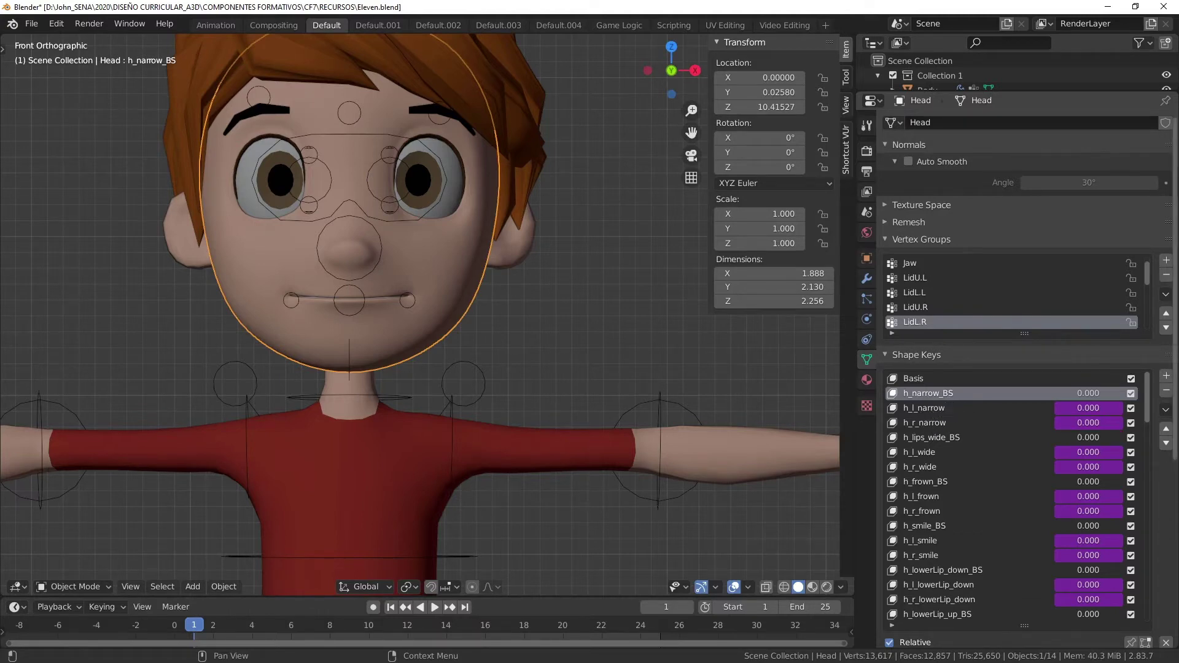
left_click(1165, 410)
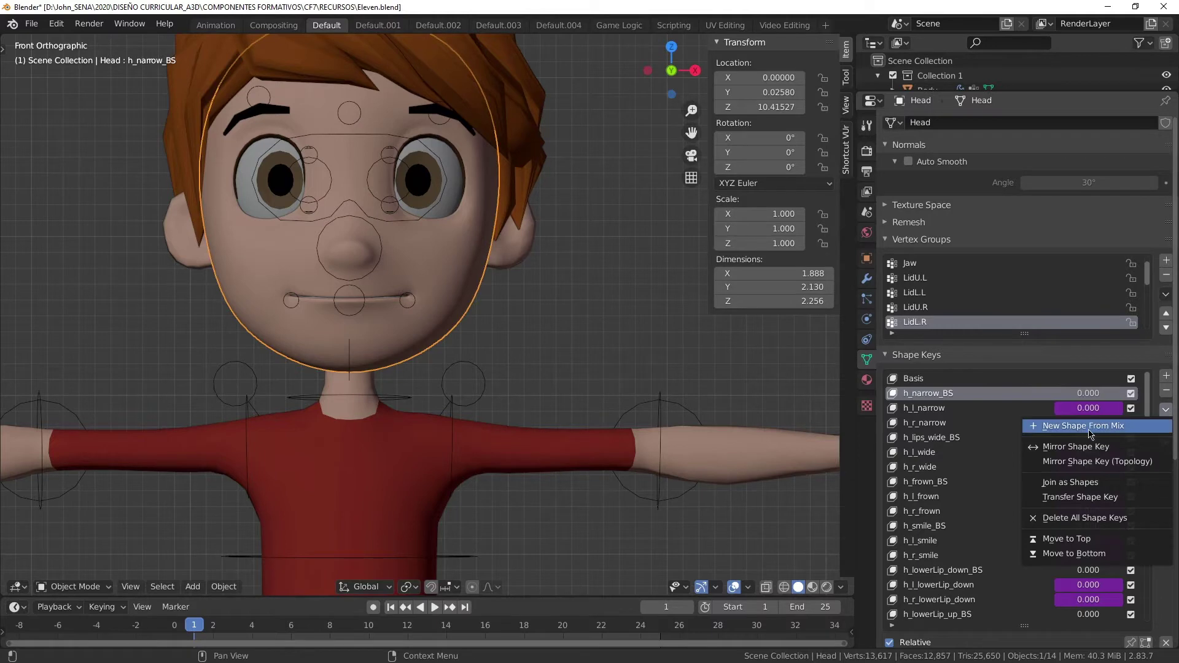
Preview the h_lips_wide_BS shape key at 1.000 and reset it to 0.
left_click(946, 438)
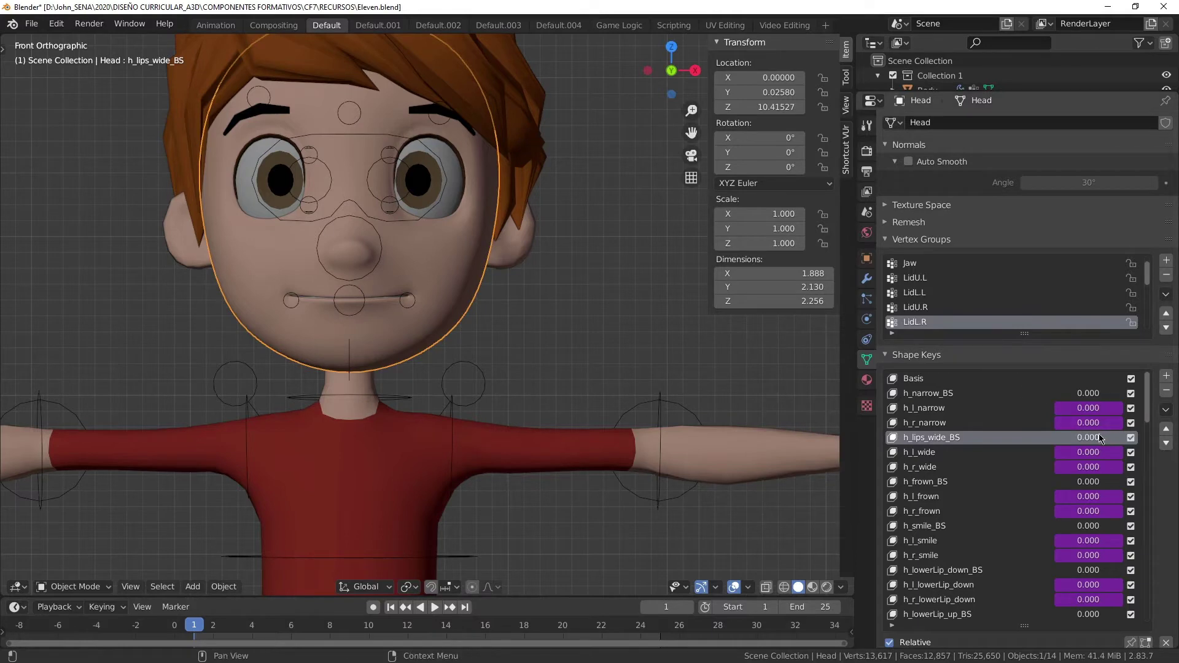
left_click_drag(1088, 438, 1120, 440)
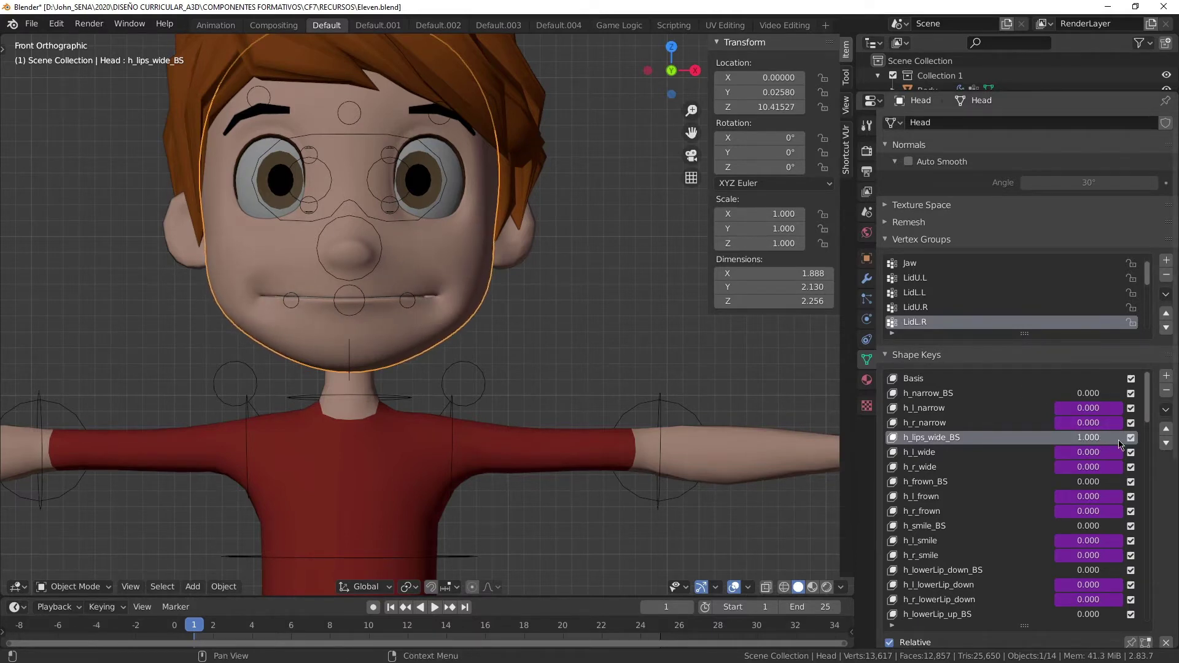
left_click(1121, 444)
type("0")
key("Return")
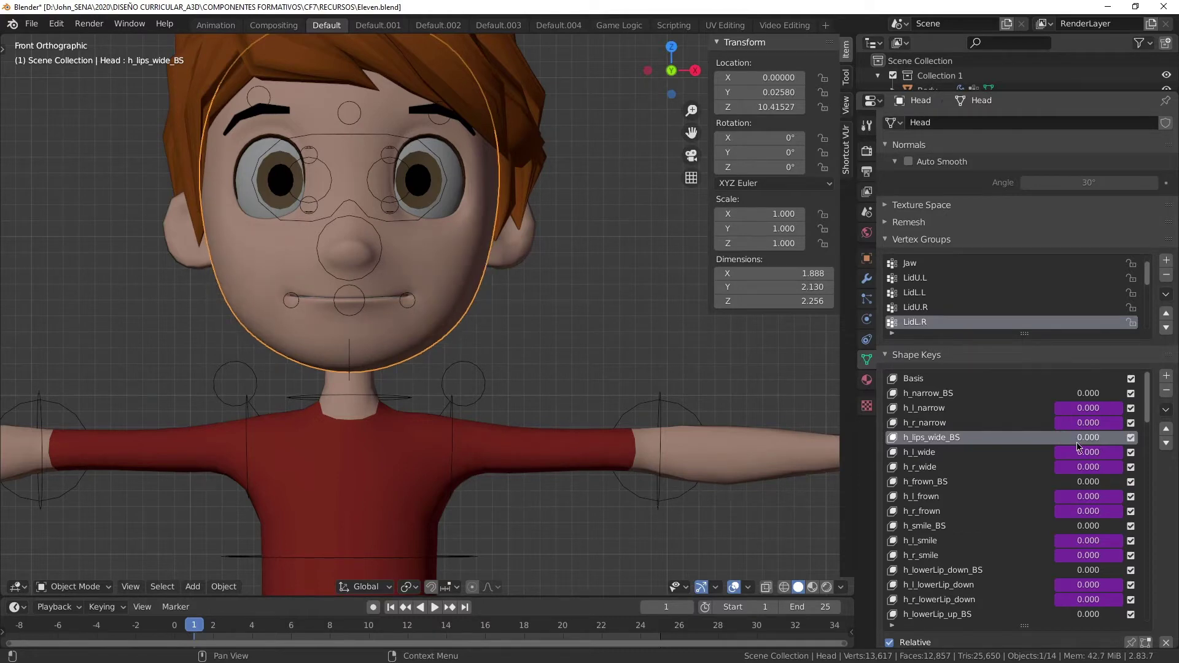
Test the h_frown_BS shape key on the mouth and reset it to 0.
left_click_drag(1089, 489, 1059, 484)
left_click(1103, 484)
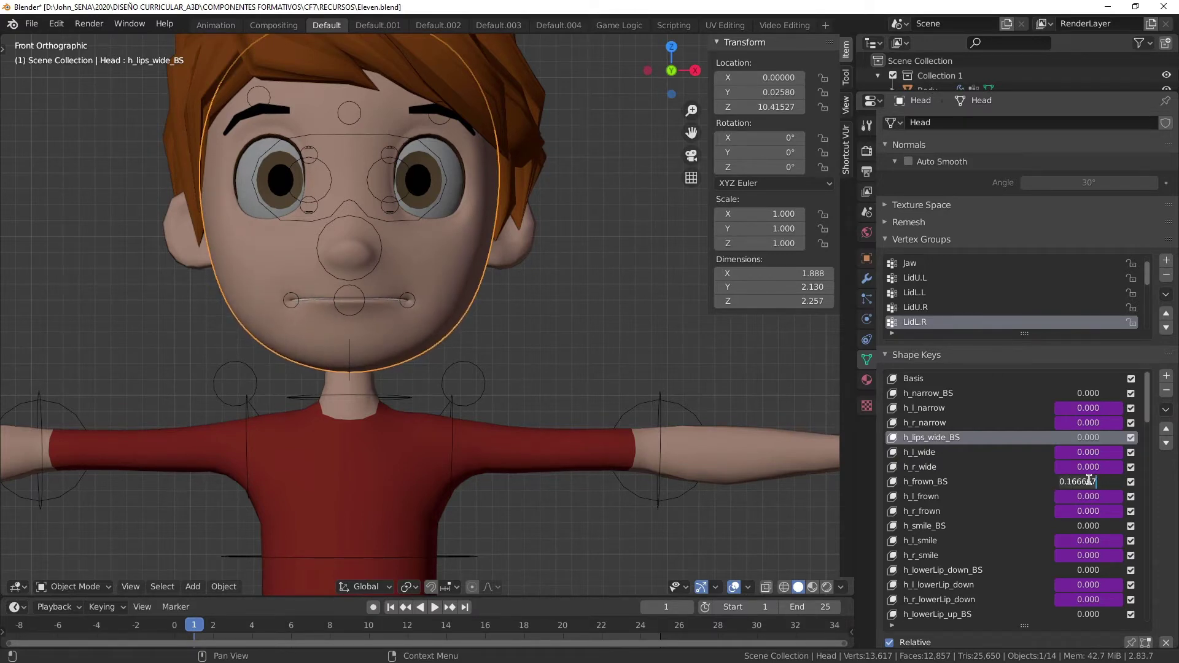
type("0")
key("Return")
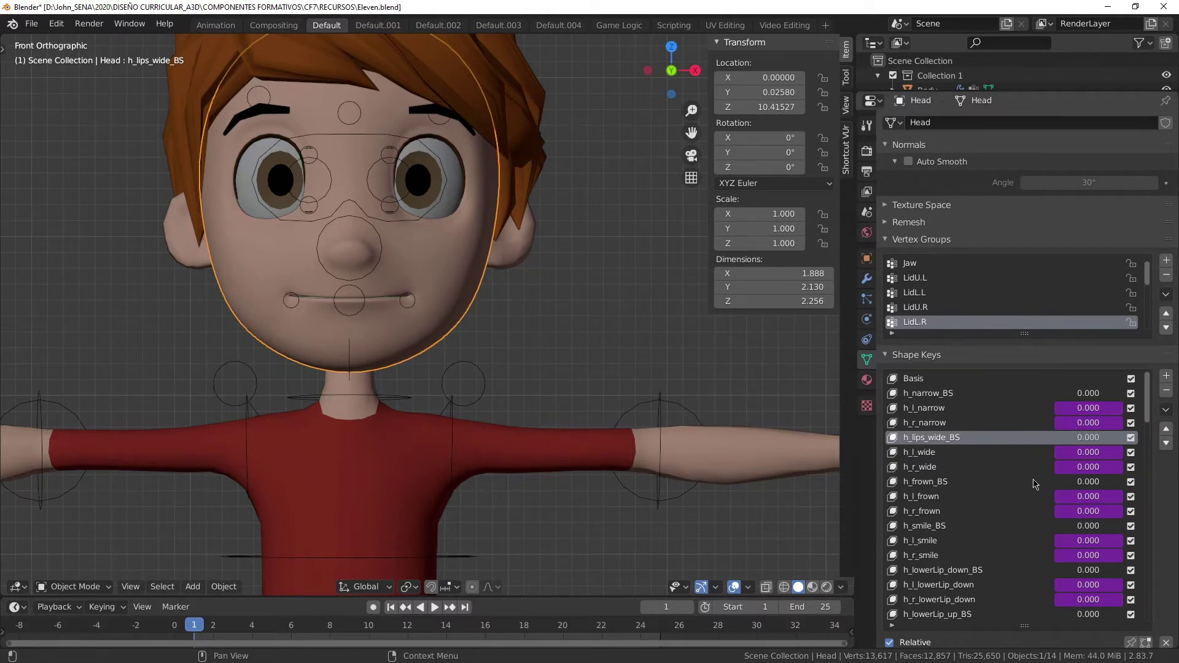
Combine h_smile_BS at 1.000 with h_lips_wide_BS at about 0.605 to preview a wide smile.
scroll(1082, 523, "down", 1)
left_click_drag(1089, 511, 1123, 512)
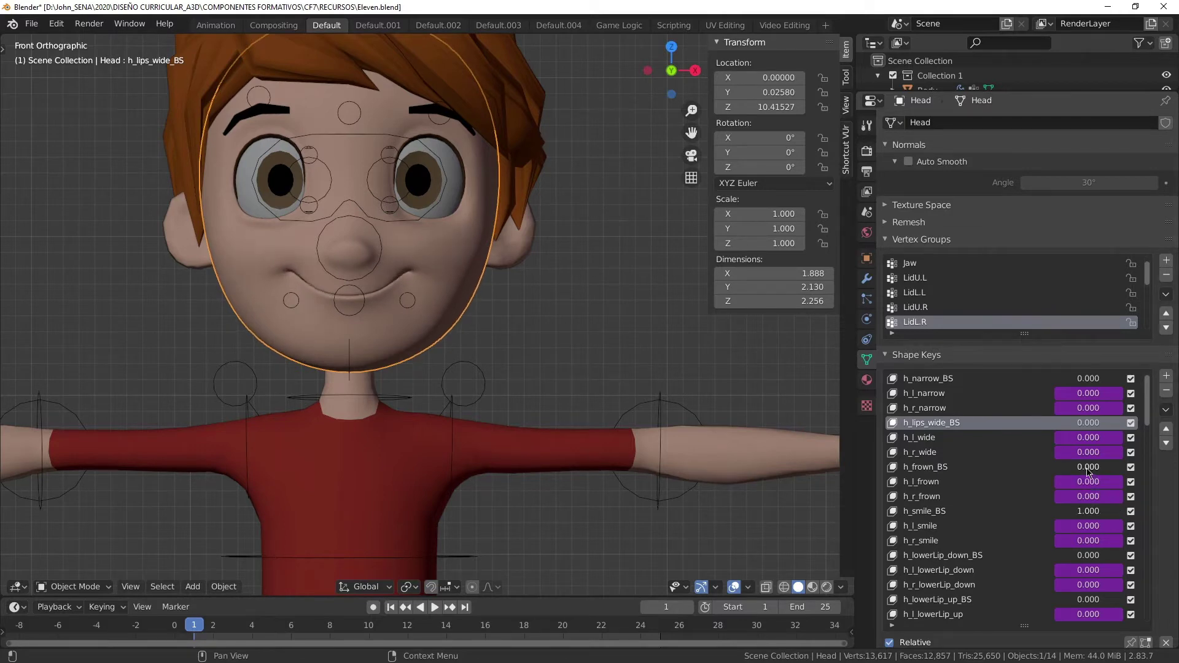
left_click_drag(1089, 422, 1112, 422)
scroll(1099, 451, "up", 1)
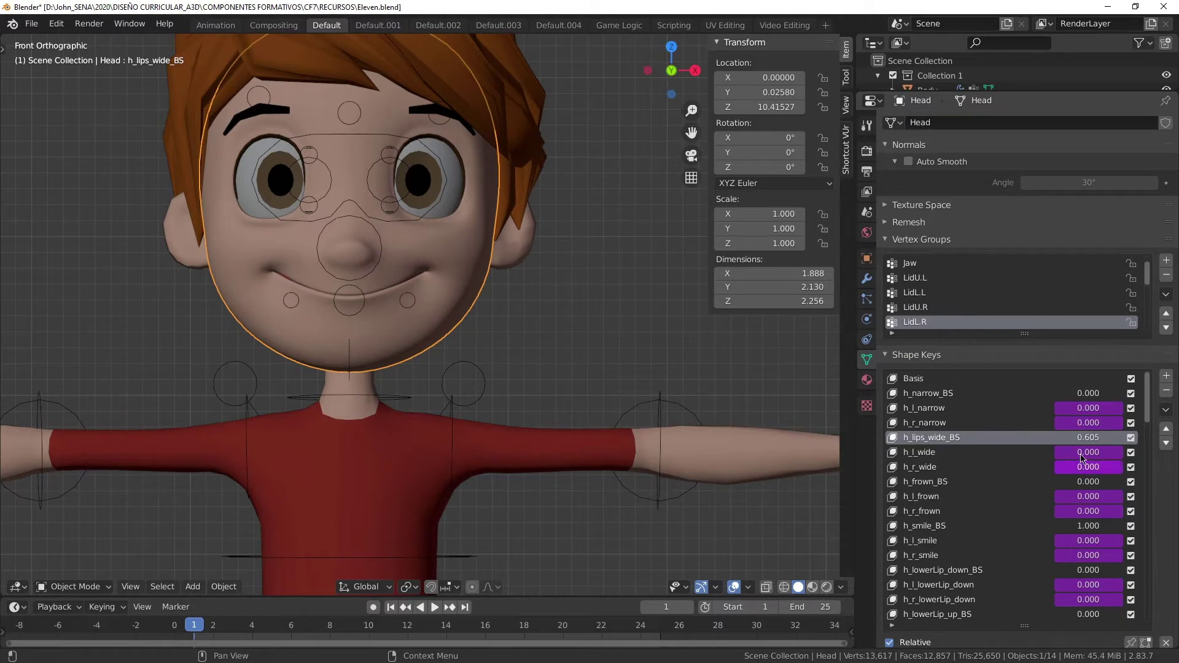
Reset the h_lips_wide_BS and h_smile_BS shape keys to 0.
left_click(1092, 440)
type("0")
key("Return")
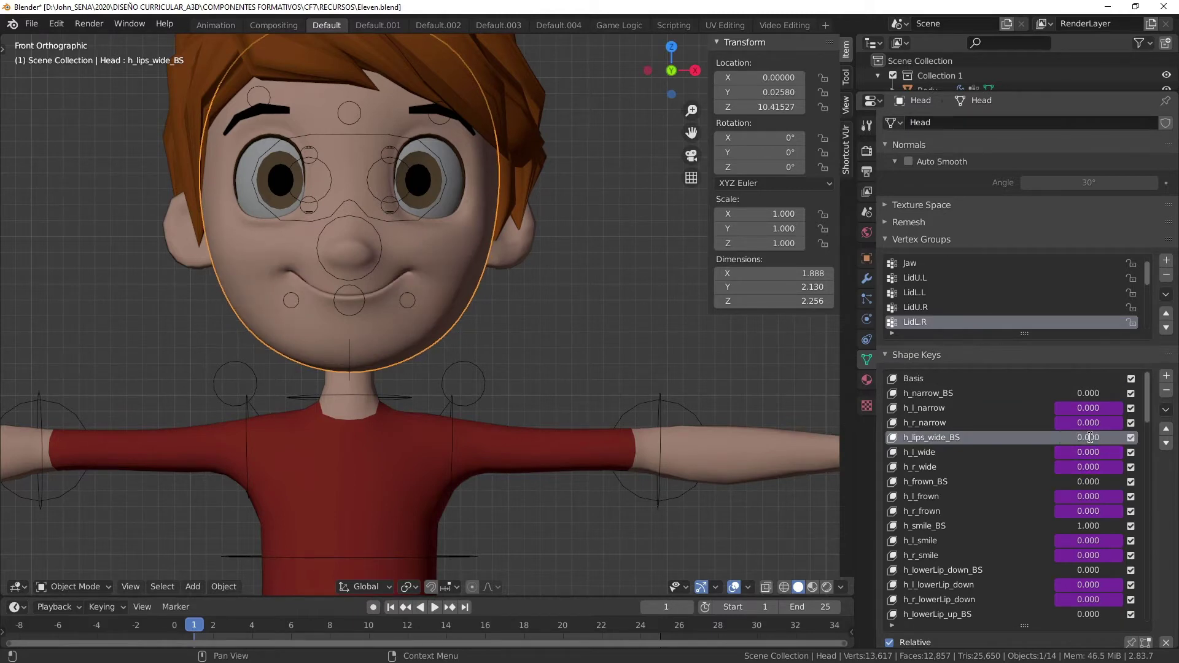
left_click(1088, 527)
type("0")
key("Return")
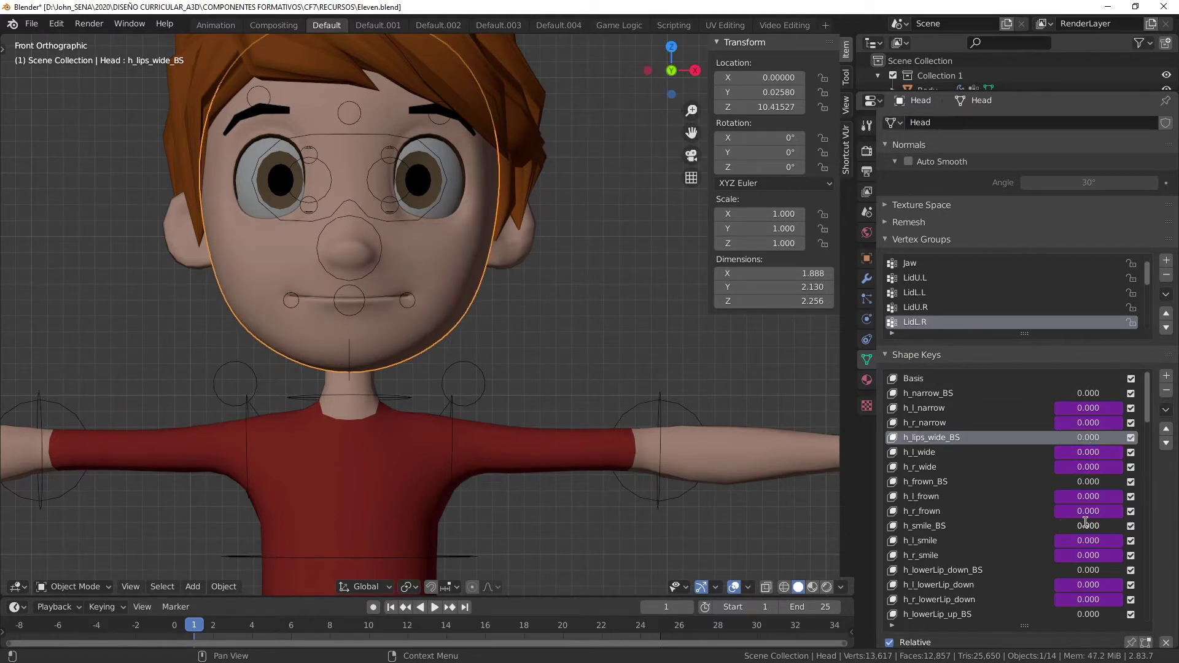
Test the h_smile_BS shape key by itself once more and return its value to 0.
scroll(1087, 538, "down", 2)
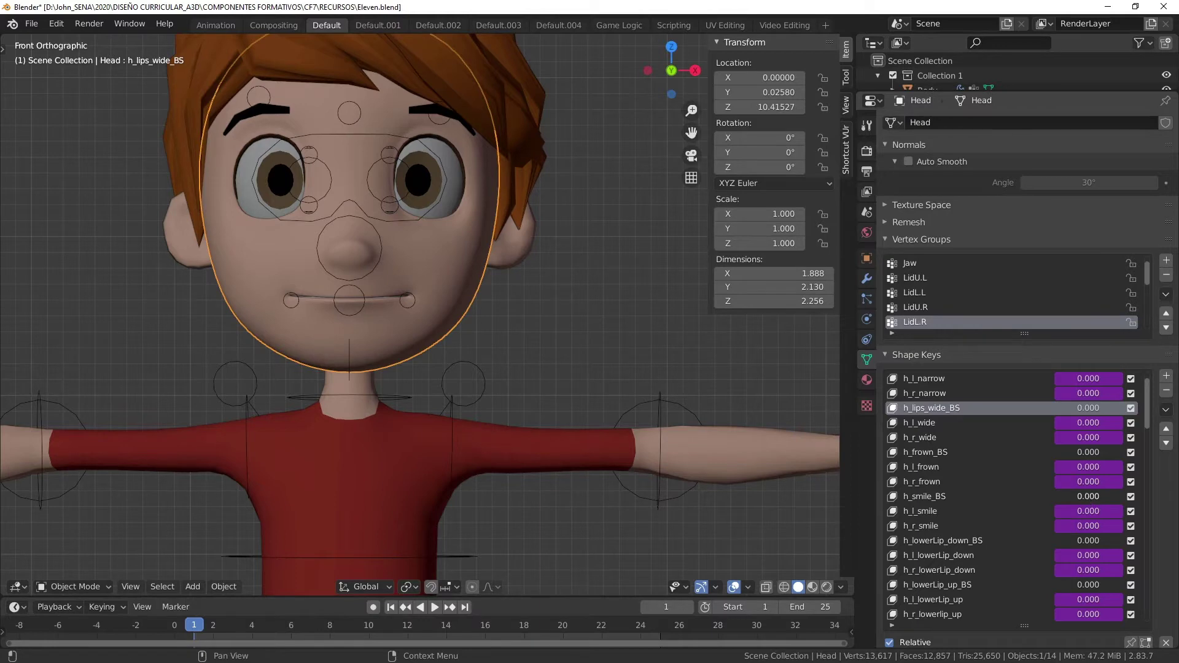
left_click_drag(1088, 496, 1100, 497)
left_click(1090, 498)
type("015")
key("Return")
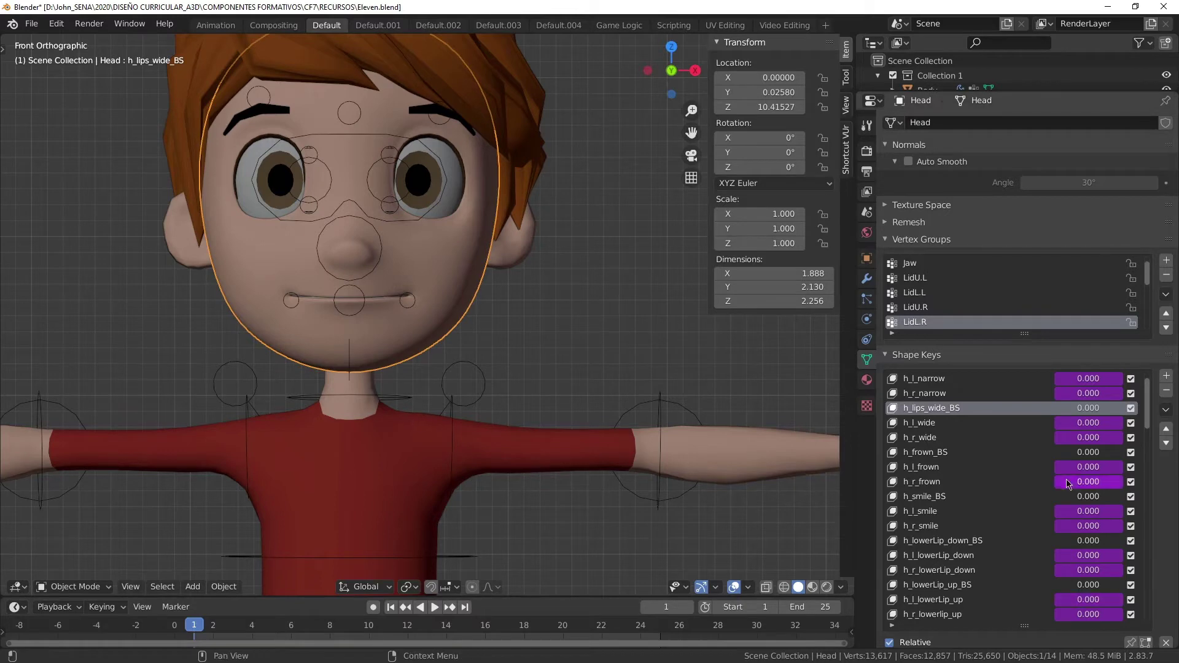
Look through the rest of the Head's shape keys, including the nose and cheek shapes.
scroll(1076, 515, "down", 19)
scroll(1076, 515, "down", 20)
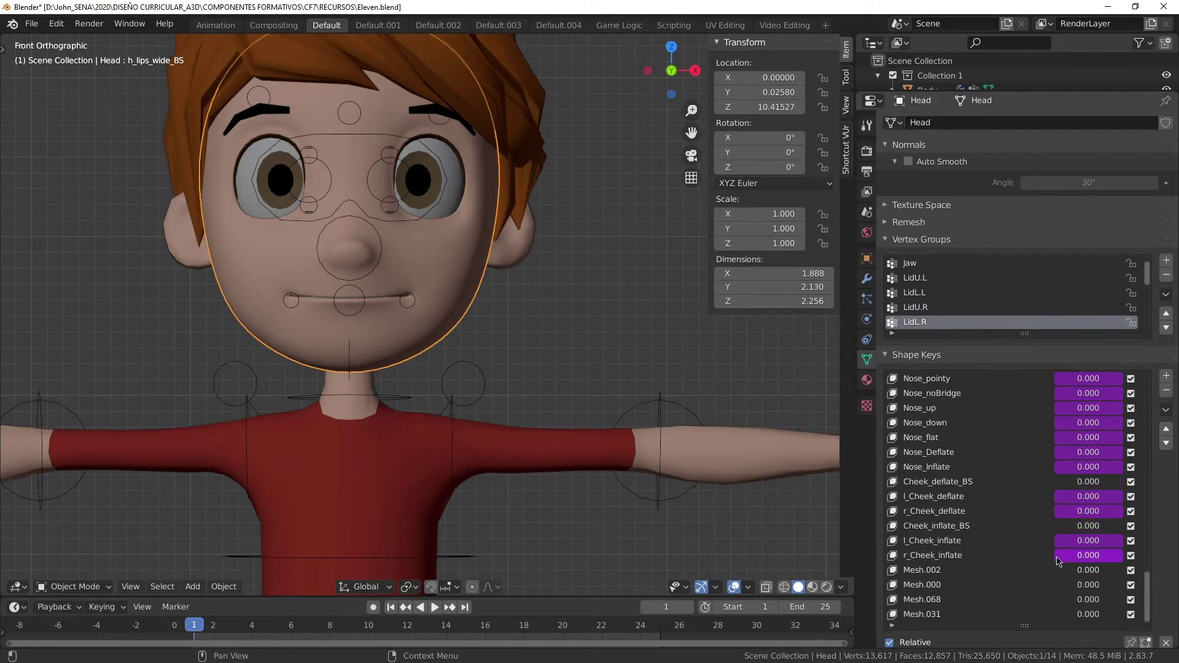
scroll(1056, 557, "up", 20)
Switch from Blender to the browser and look over the expression references on the Pinterest Rig board.
left_click(1108, 7)
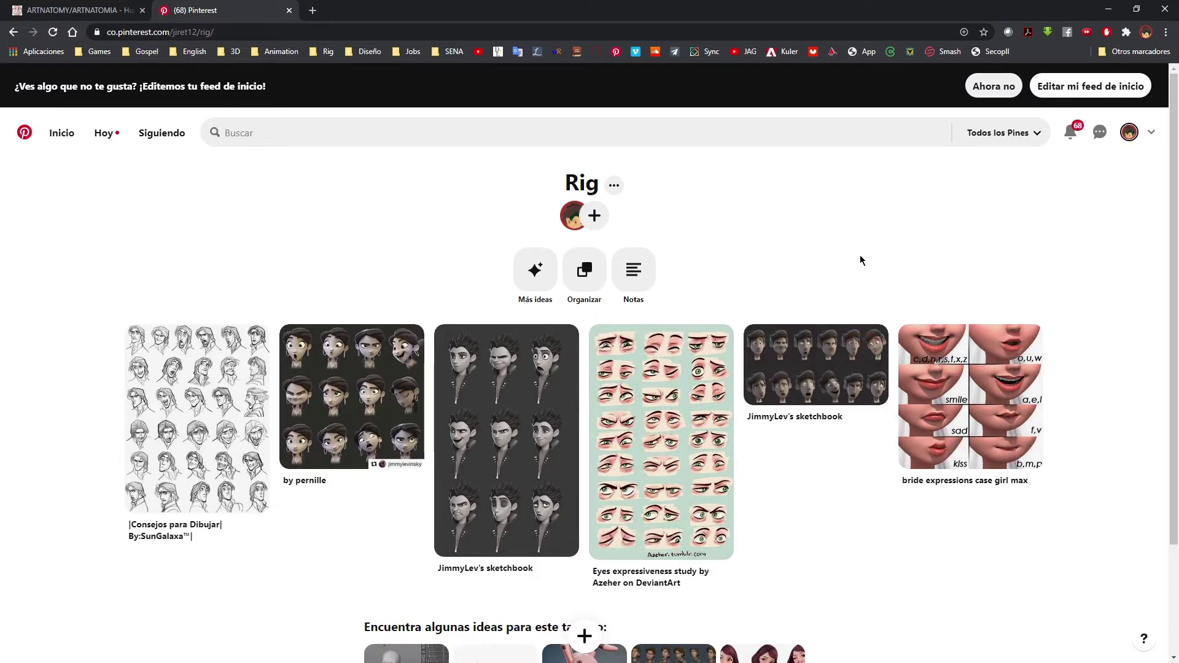
scroll(860, 258, "down", 2)
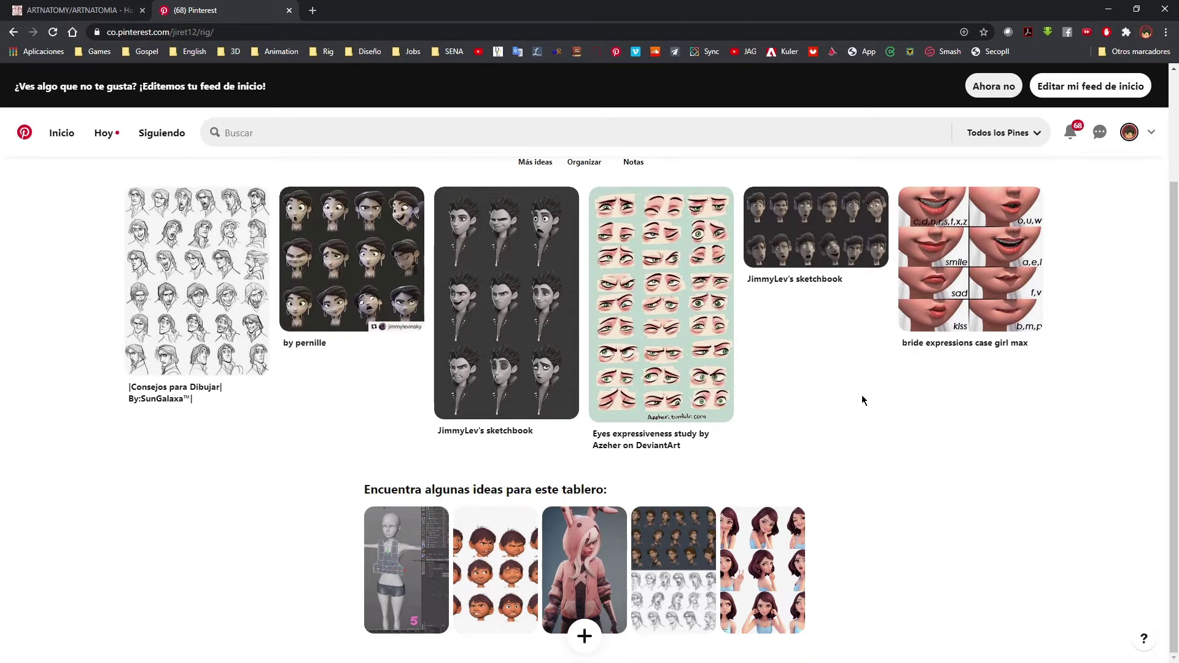
scroll(863, 400, "up", 2)
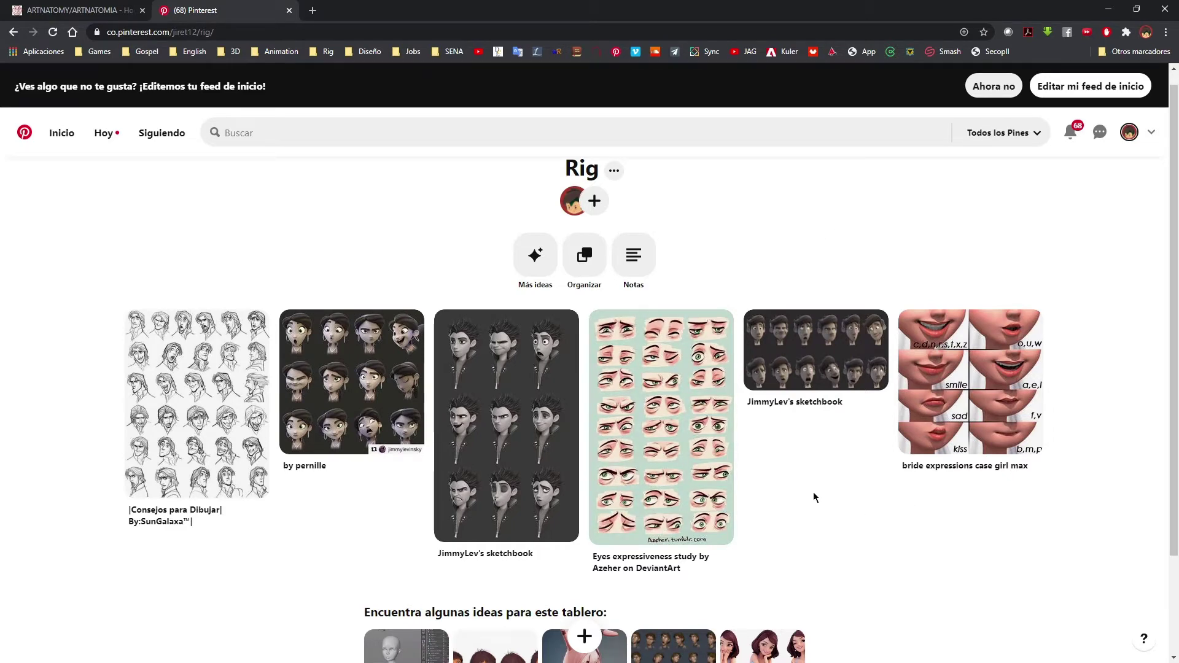
Open the pin of sketched male facial expressions and enlarge the page to examine the individual faces.
left_click(232, 403)
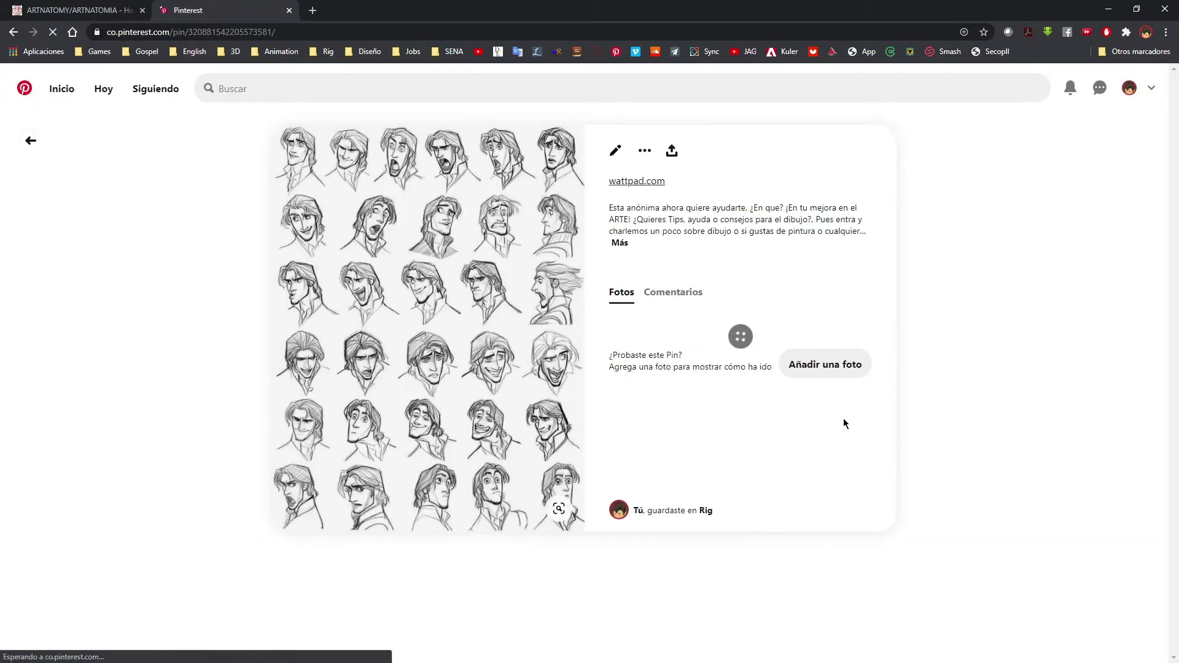
key("ctrl+plus")
key("ctrl+plus")
key("ctrl+plus")
key("ctrl+plus")
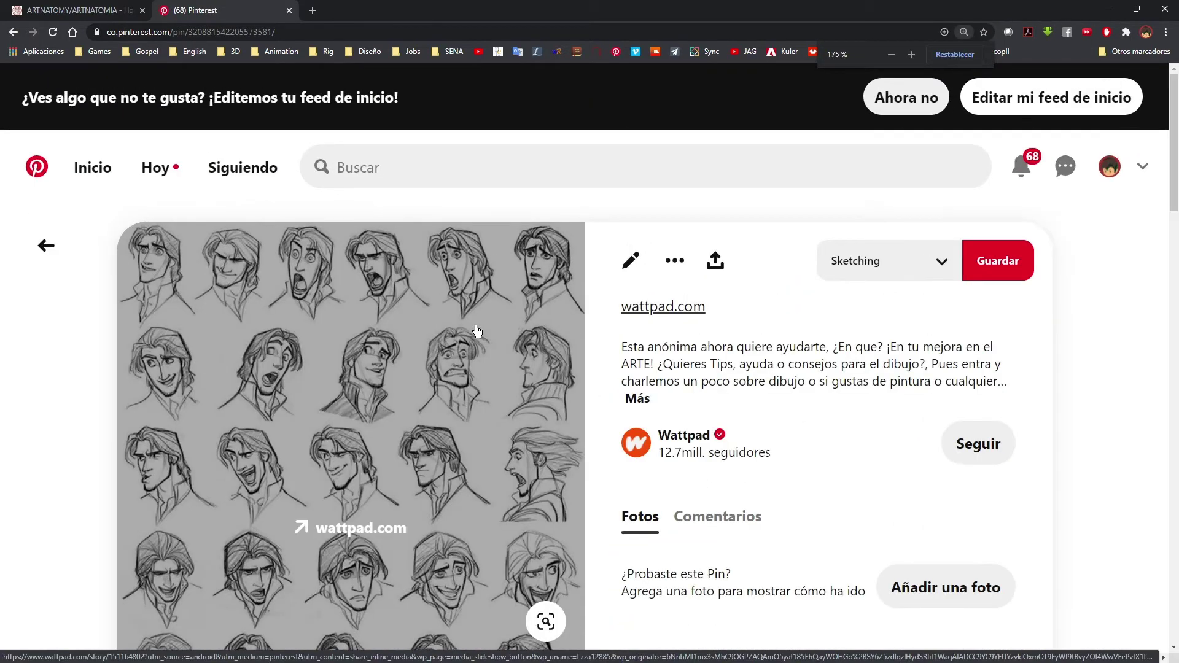
key("ctrl+plus")
scroll(491, 335, "down", 1)
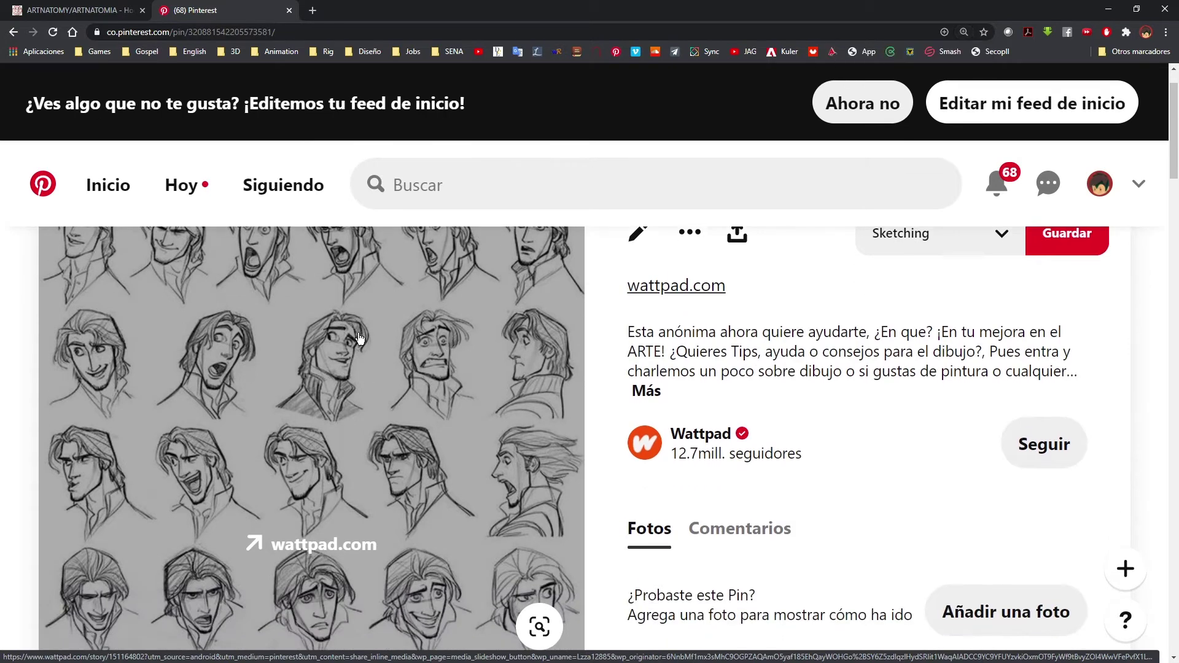
scroll(362, 344, "down", 2)
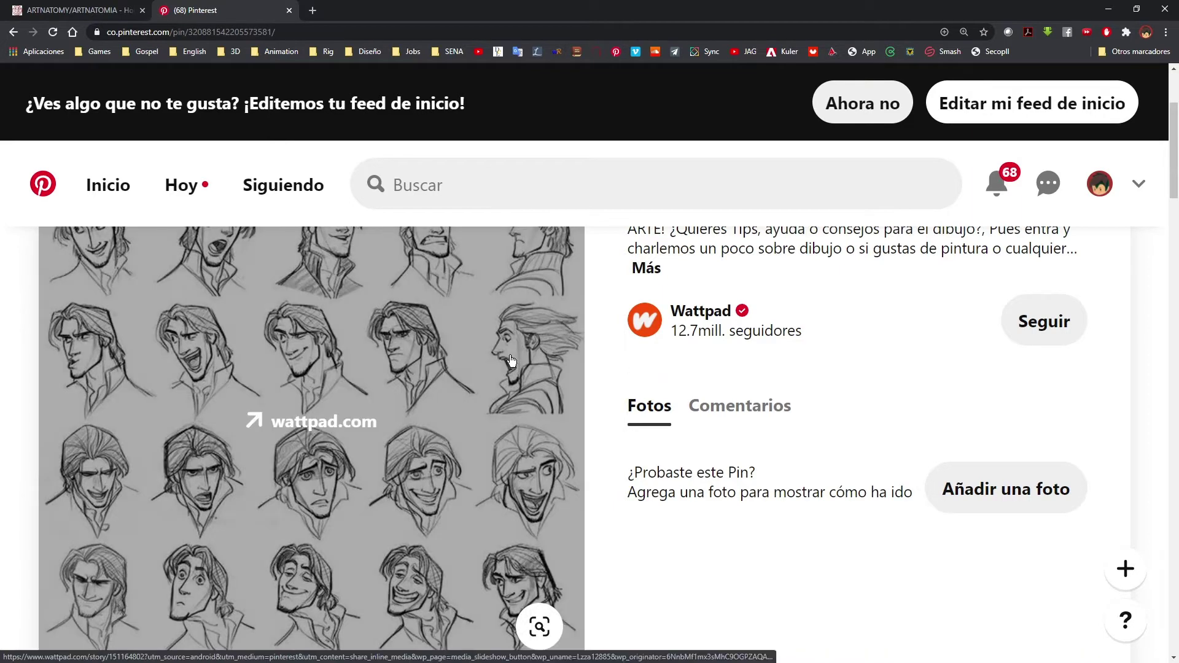
Restore the page zoom to 100% and return from the sketched expressions pin to the Rig board.
key("ctrl+0")
scroll(658, 348, "up", 2)
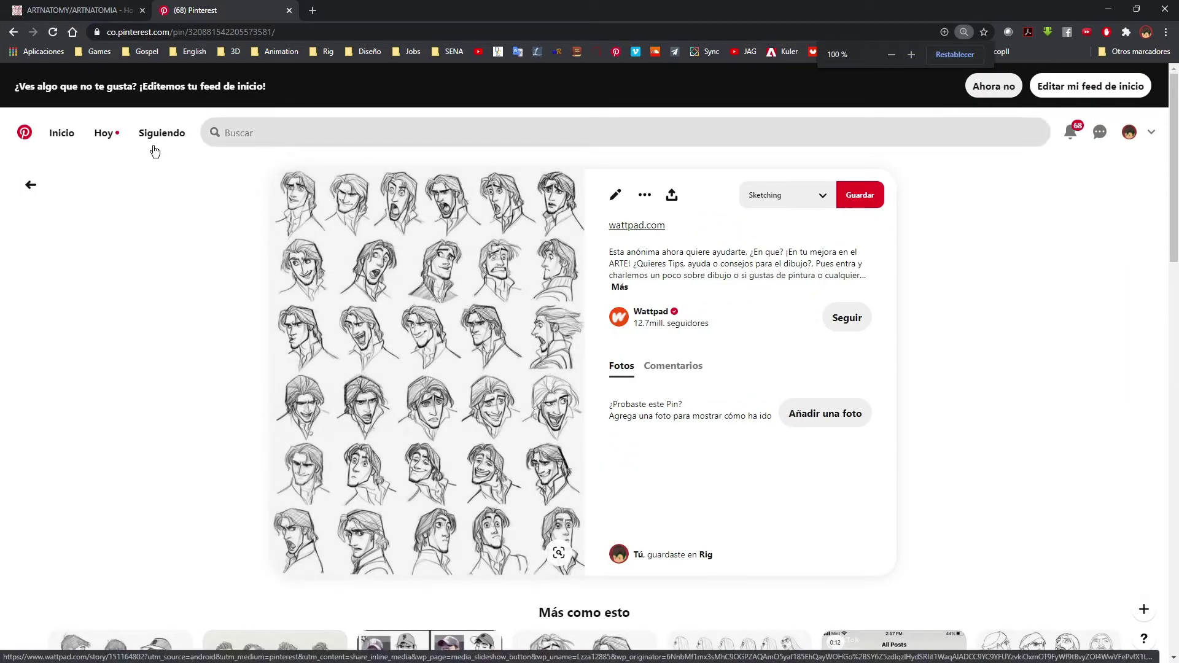
left_click(32, 186)
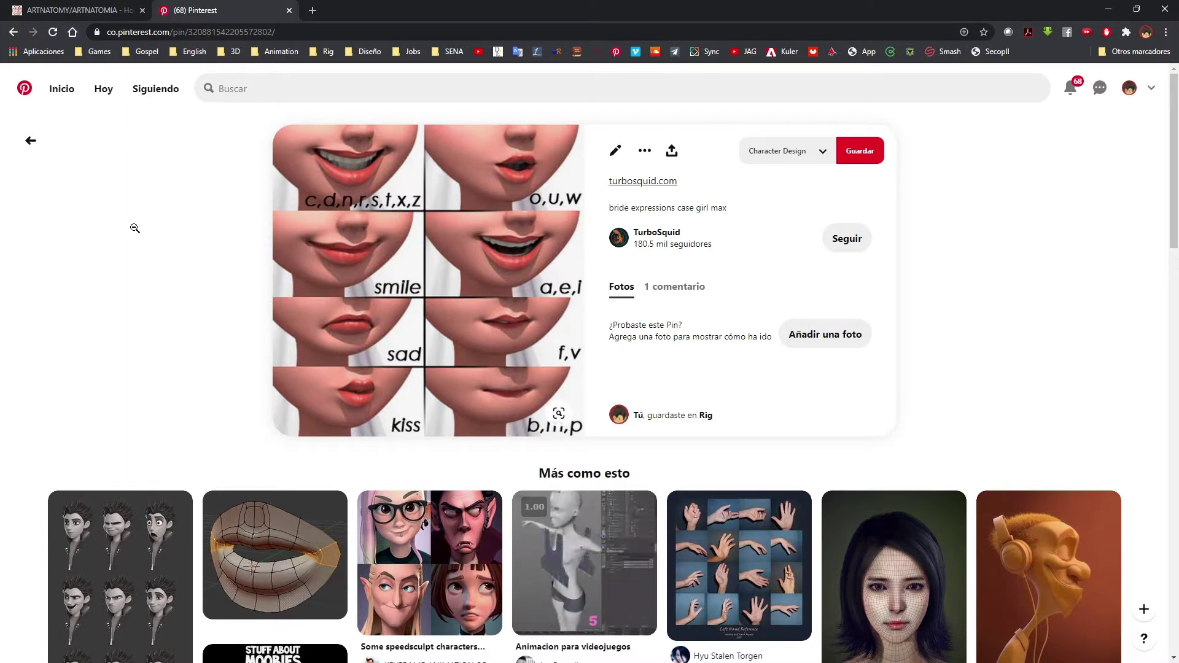
Switch to the Photos window showing Osipa_mouths.png, maximize it on this screen, and advance to Osipa_mouths_01.png.
key("alt+Tab")
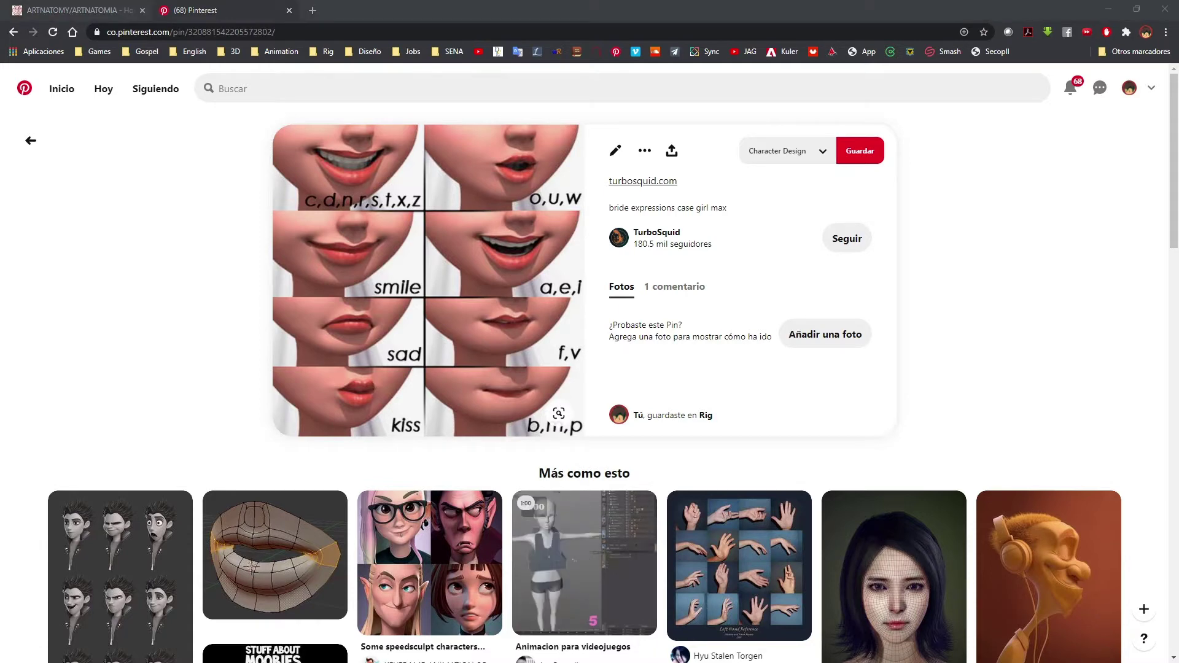
left_click_drag(1178, 93, 706, 120)
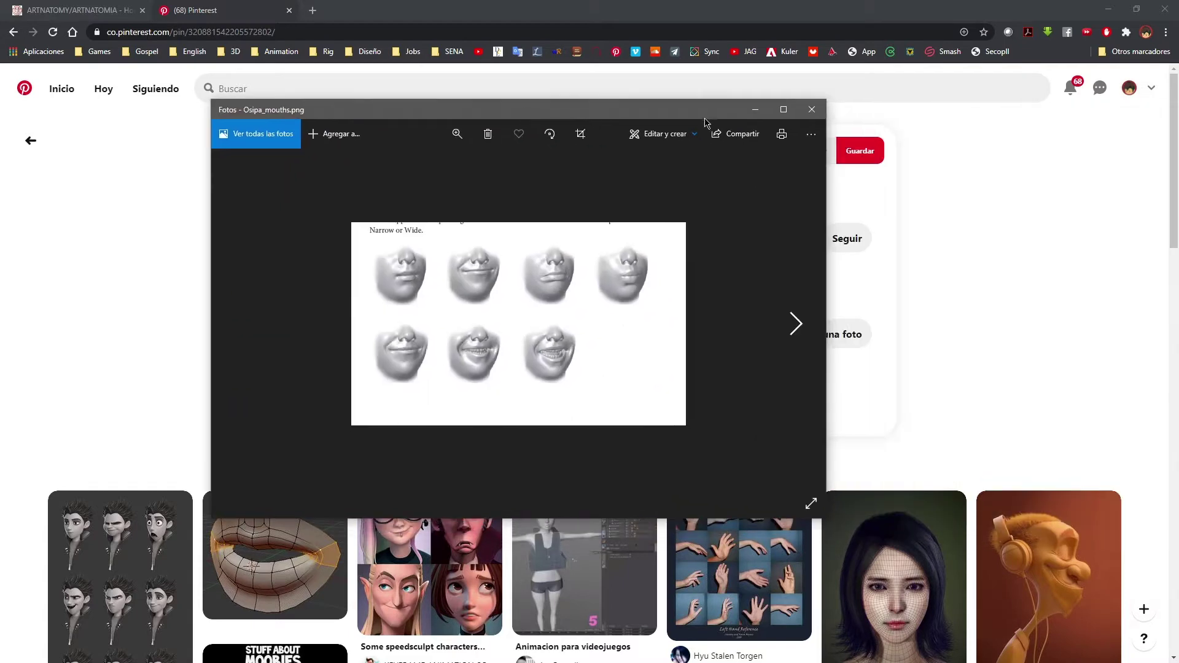
left_click(783, 110)
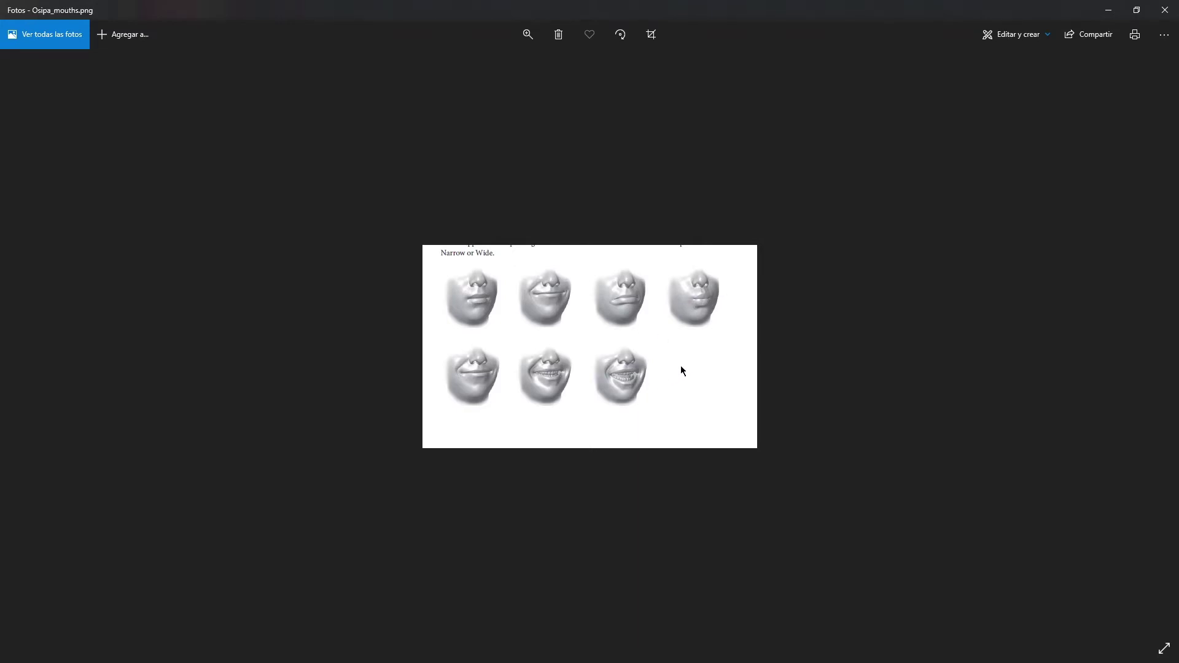
key("Right")
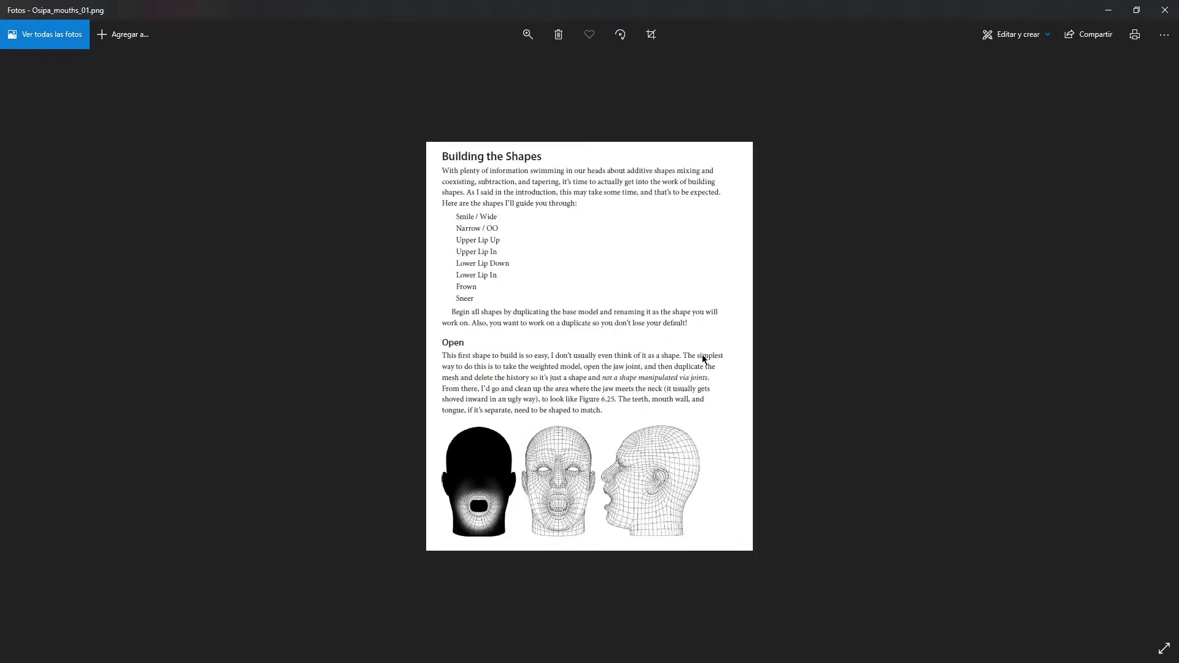
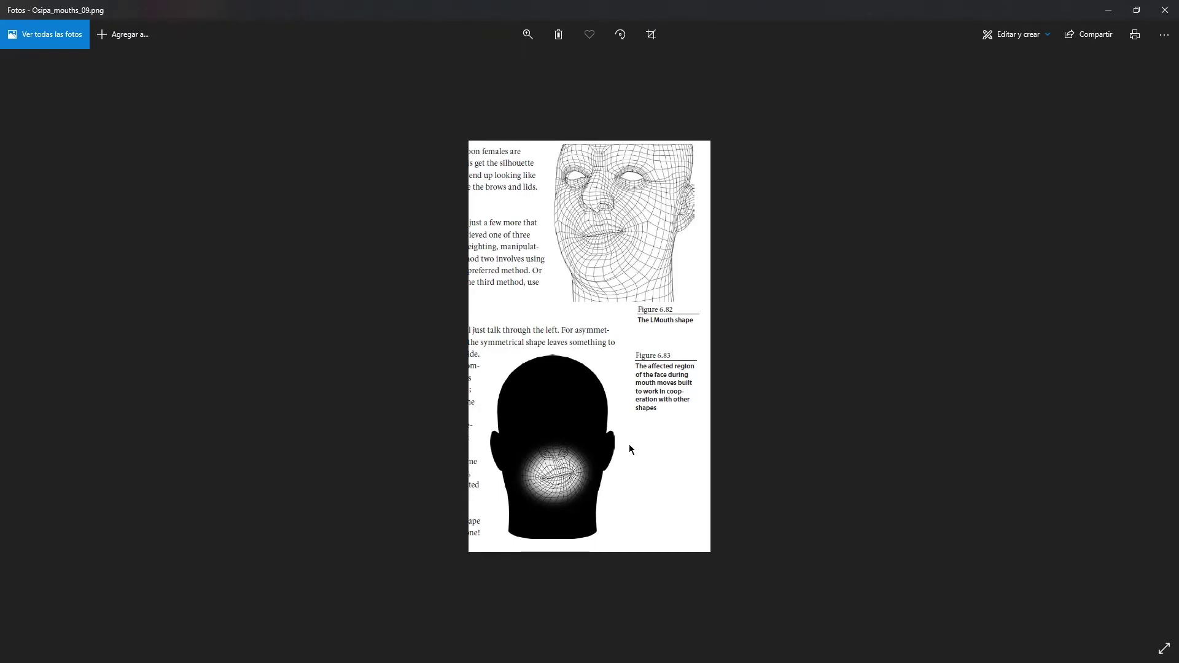
Look through the facial expression reference images from Osipa_mouths_09.png to Osipa_mouths_14.png.
key("Right")
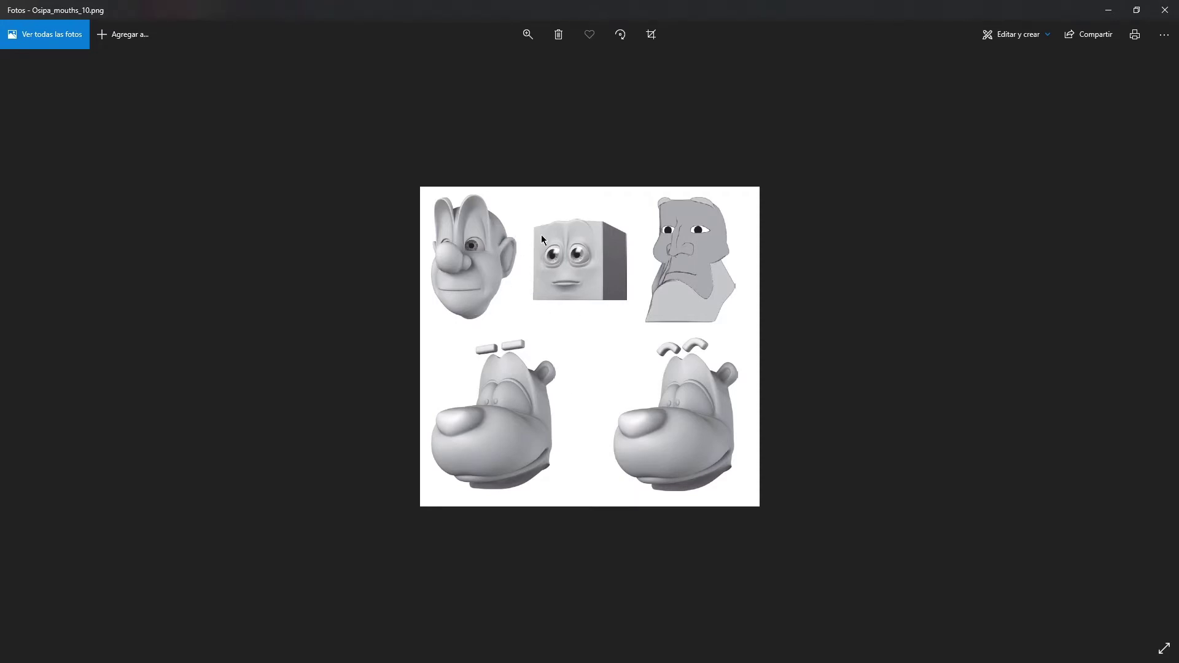
key("Right")
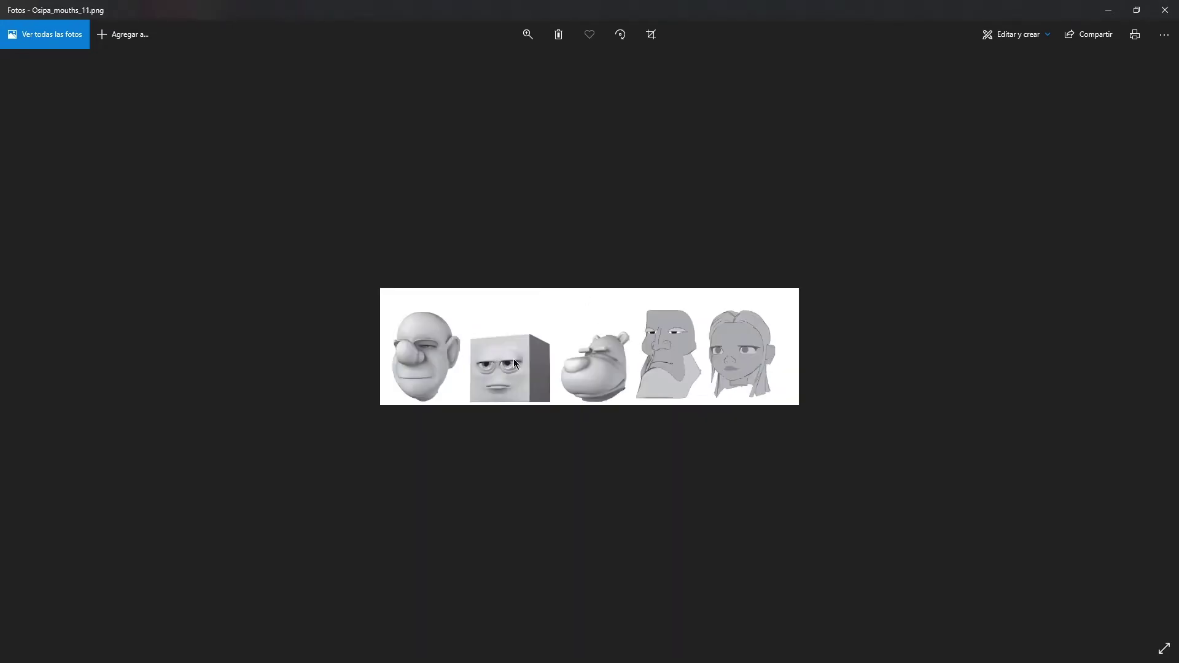
key("Right")
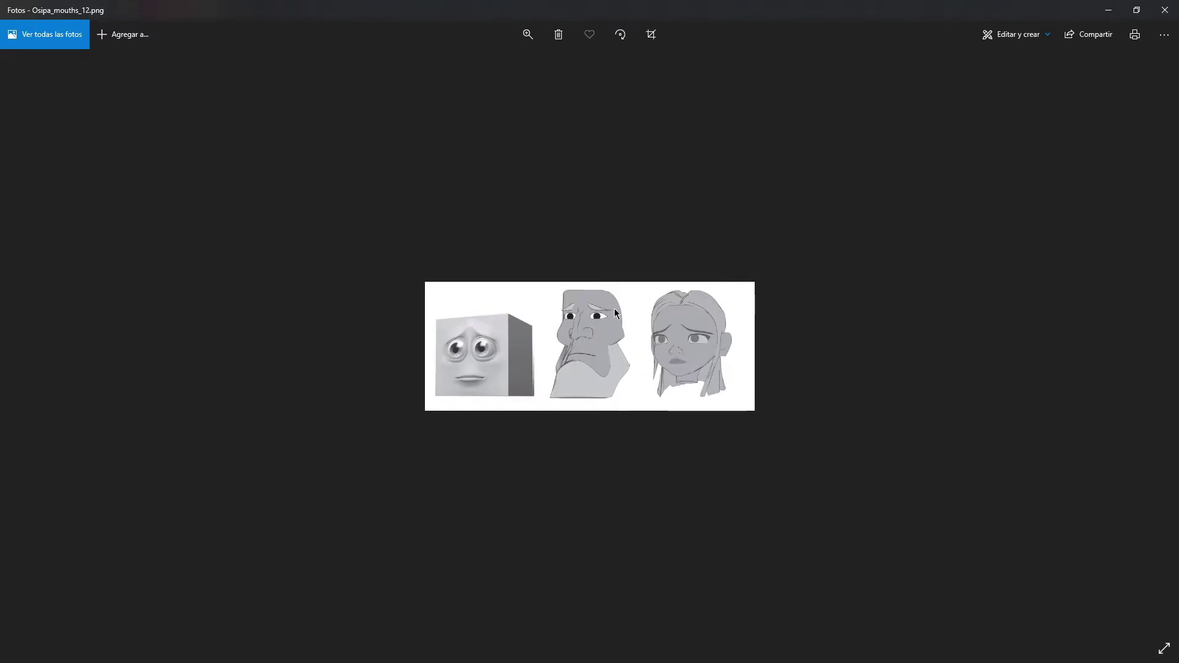
key("Right")
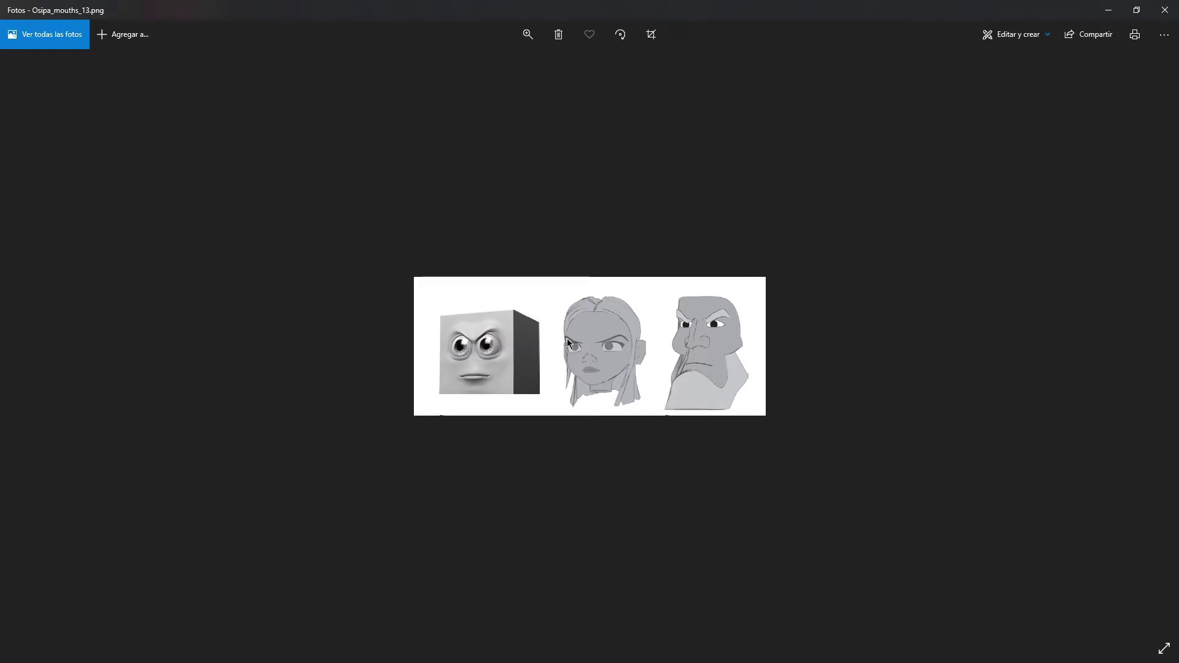
key("Right")
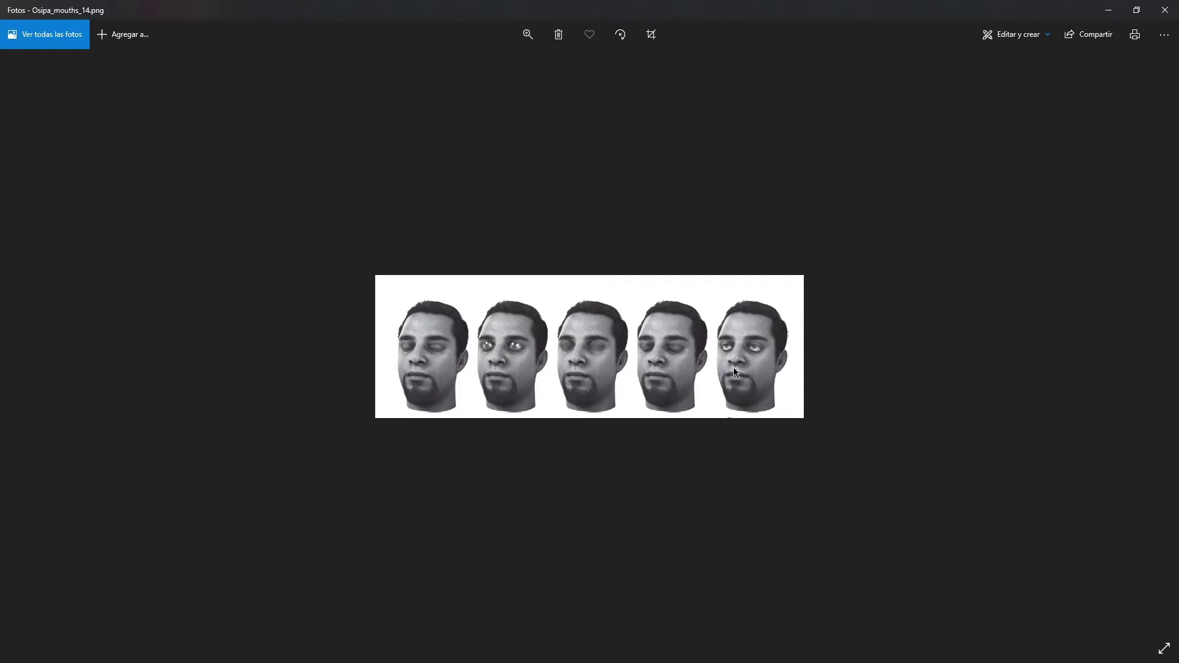
Minimize the reference photo and browser windows and switch to the Blender scene with the Kassandra character.
left_click(1109, 10)
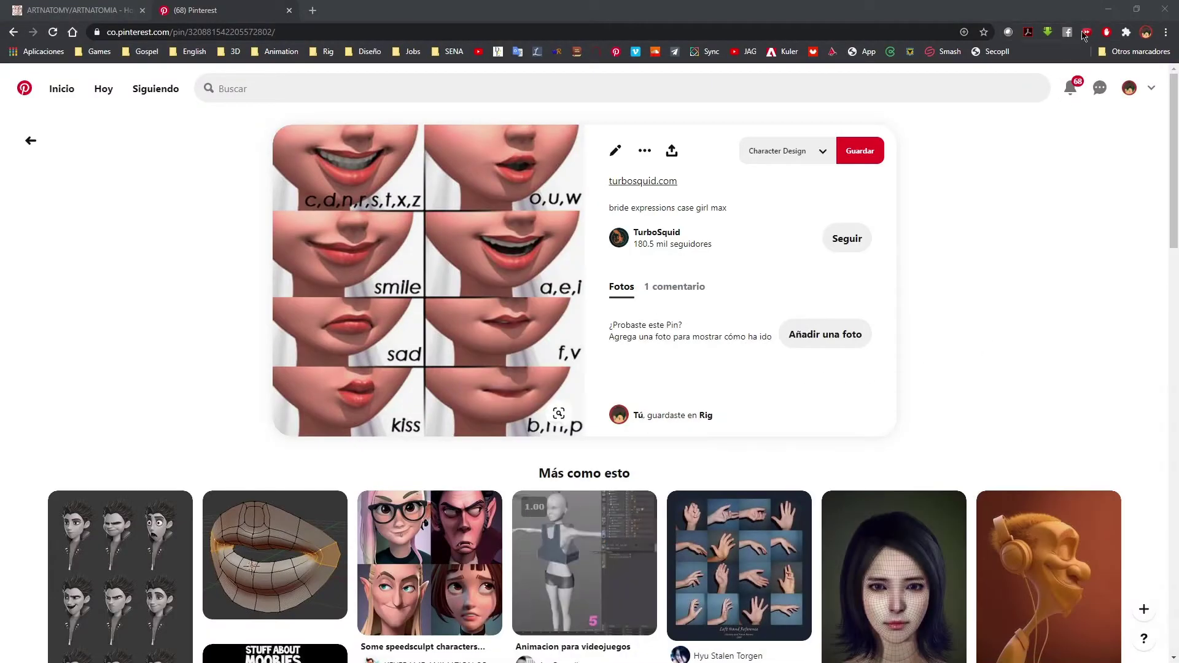
left_click(1112, 11)
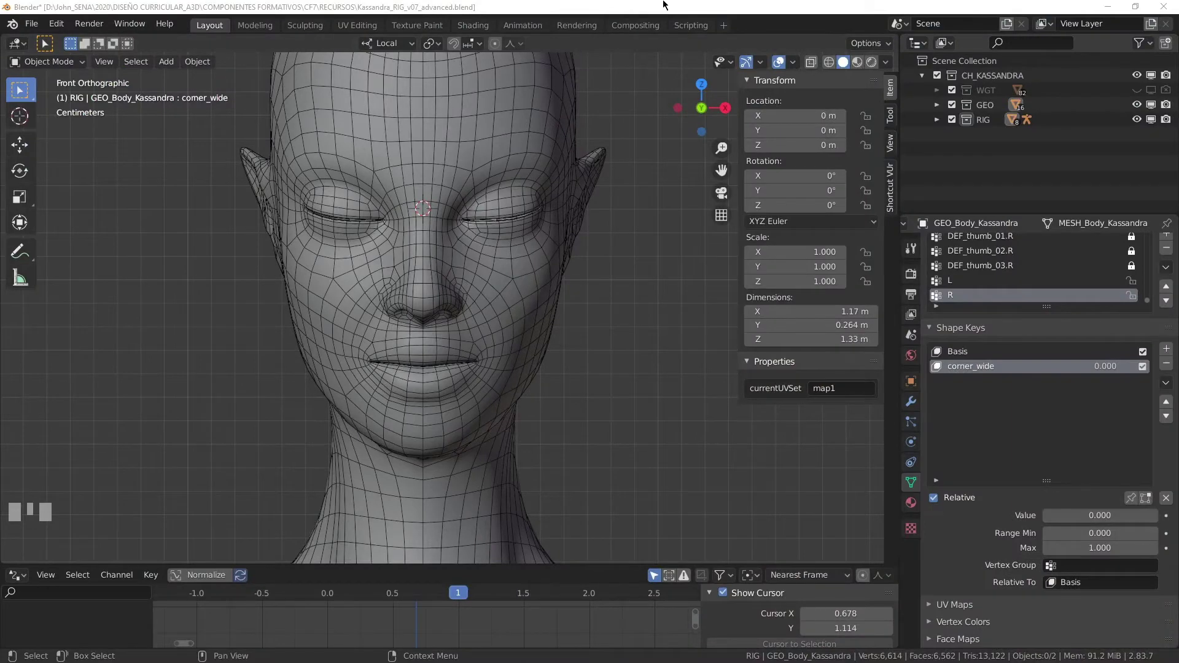
left_click(624, 343)
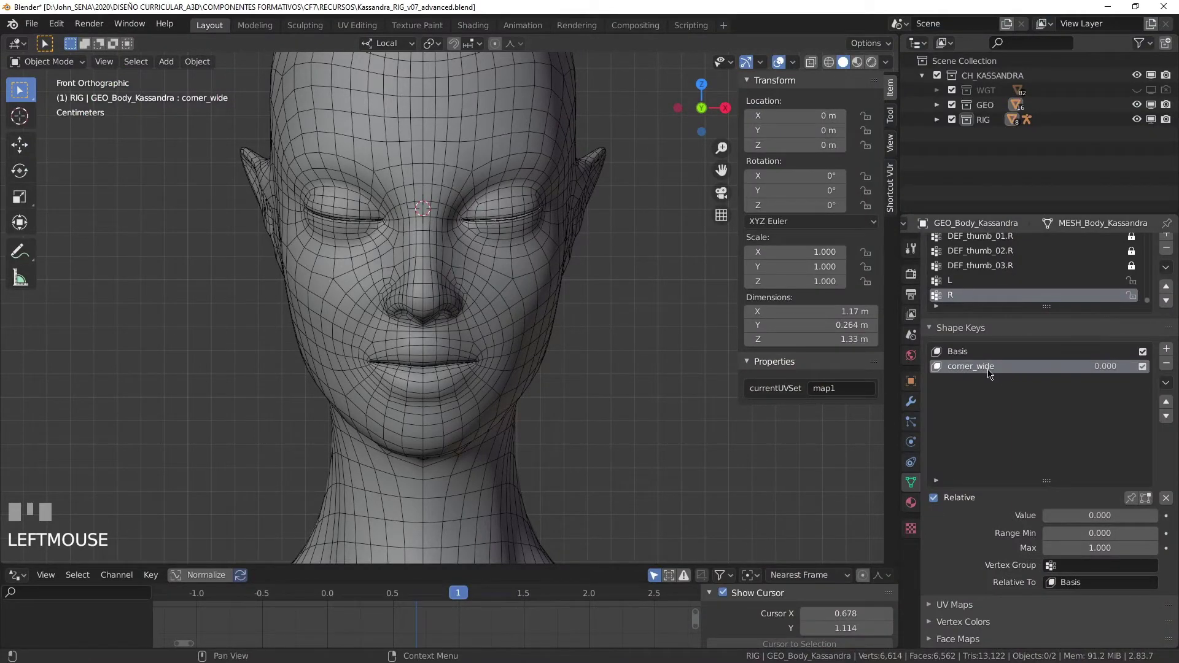
Select the Kassandra body mesh and examine its head from the front and three-quarter views.
left_click(493, 376)
scroll(507, 366, "up", 2)
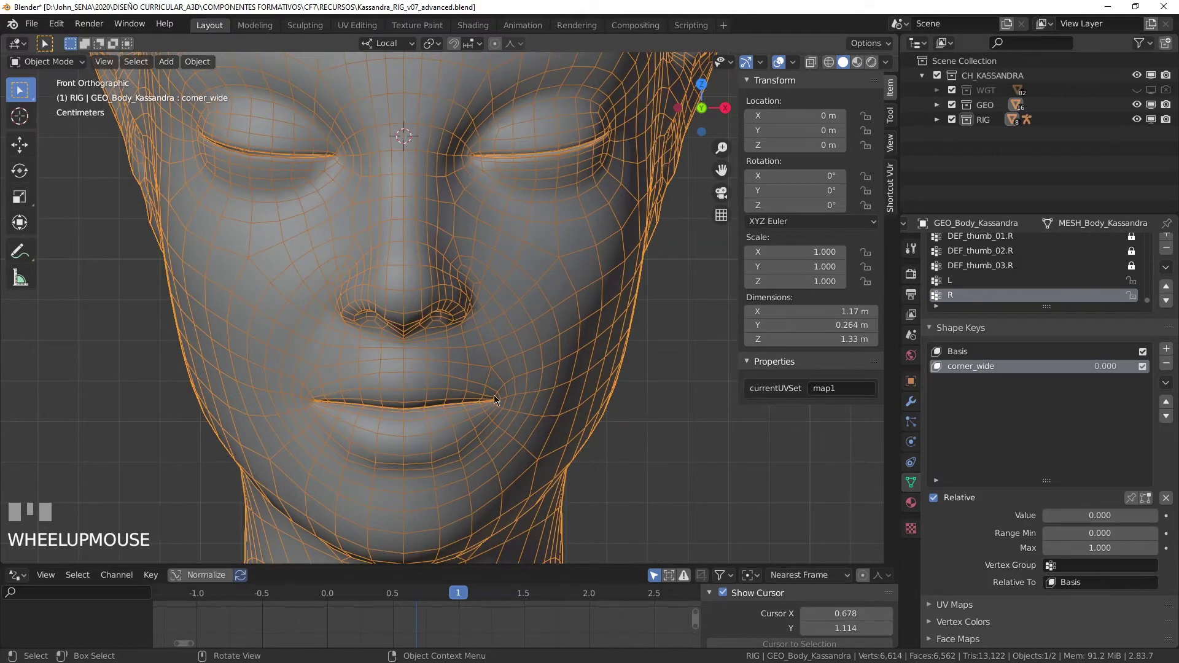
scroll(621, 361, "down", 3)
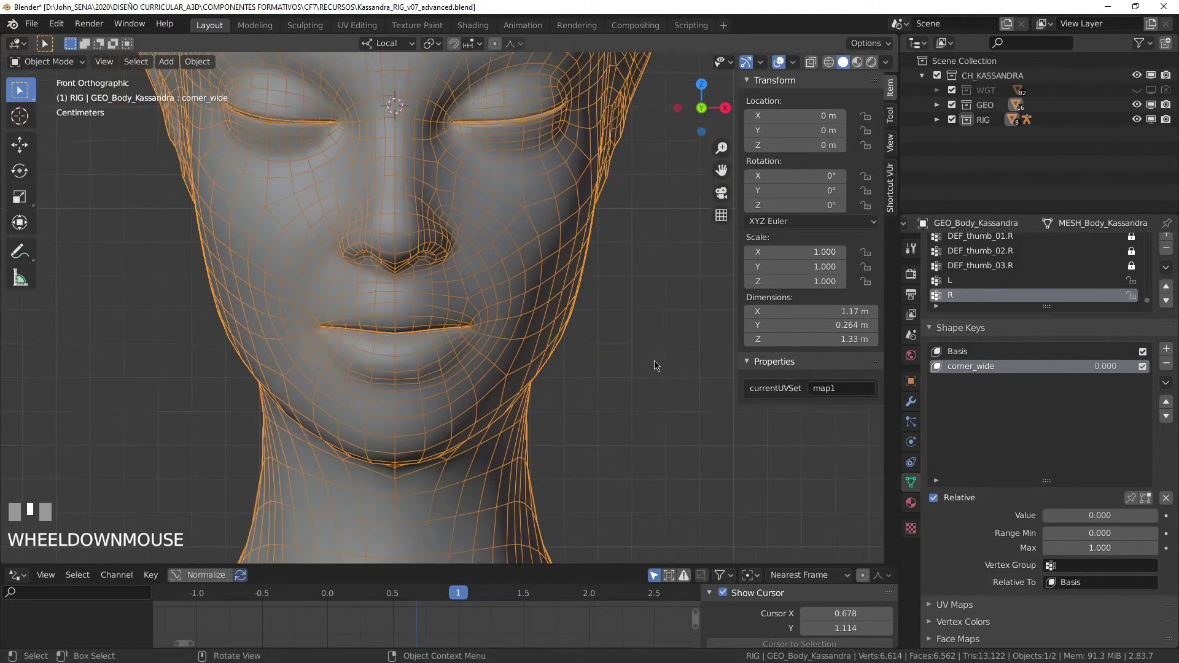
mouse_move(603, 387)
left_mouse_down()
mouse_move(547, 386)
mouse_move(589, 374)
mouse_move(608, 344)
left_mouse_up()
scroll(584, 358, "down", 4)
scroll(618, 362, "up", 2)
scroll(599, 347, "up", 2)
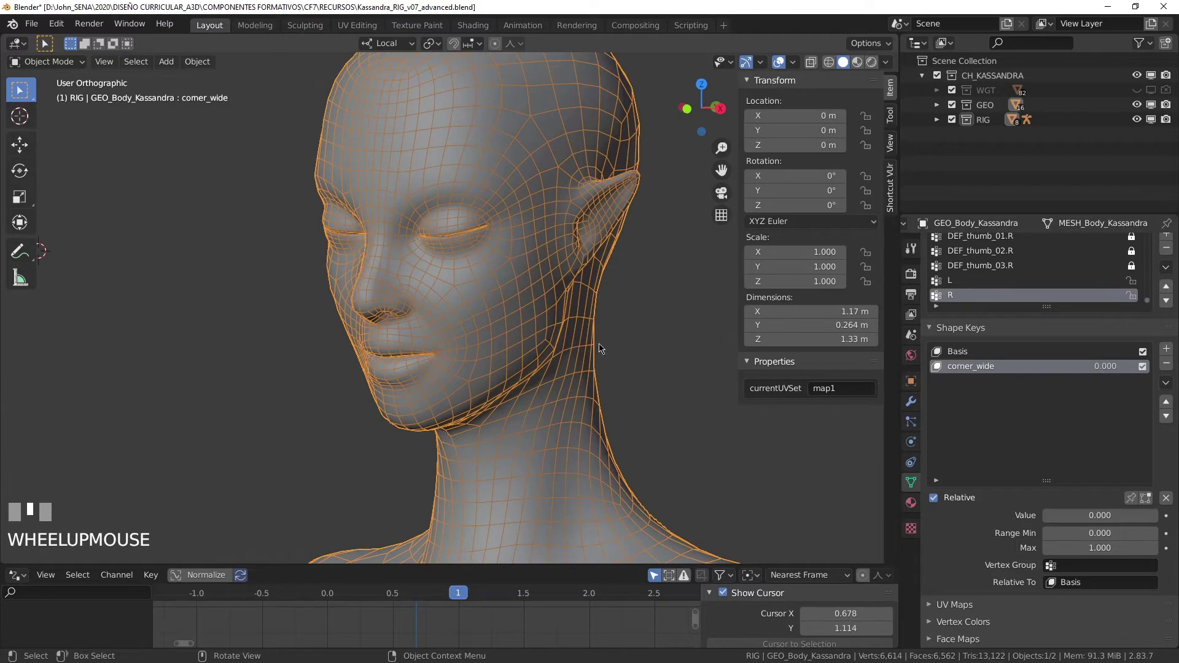
Deselect the body mesh and inspect the face topology around the eyes, nose, cheek and mouth up close.
left_click(615, 344)
scroll(629, 350, "up", 2)
scroll(628, 352, "down", 3)
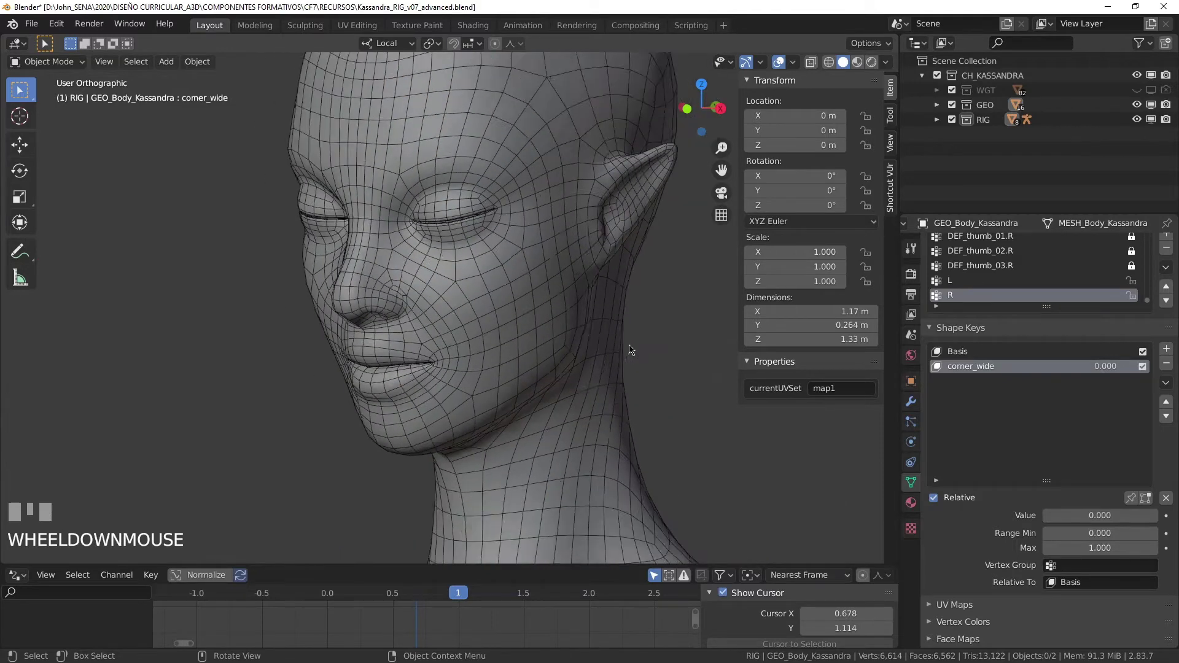
scroll(607, 362, "up", 3)
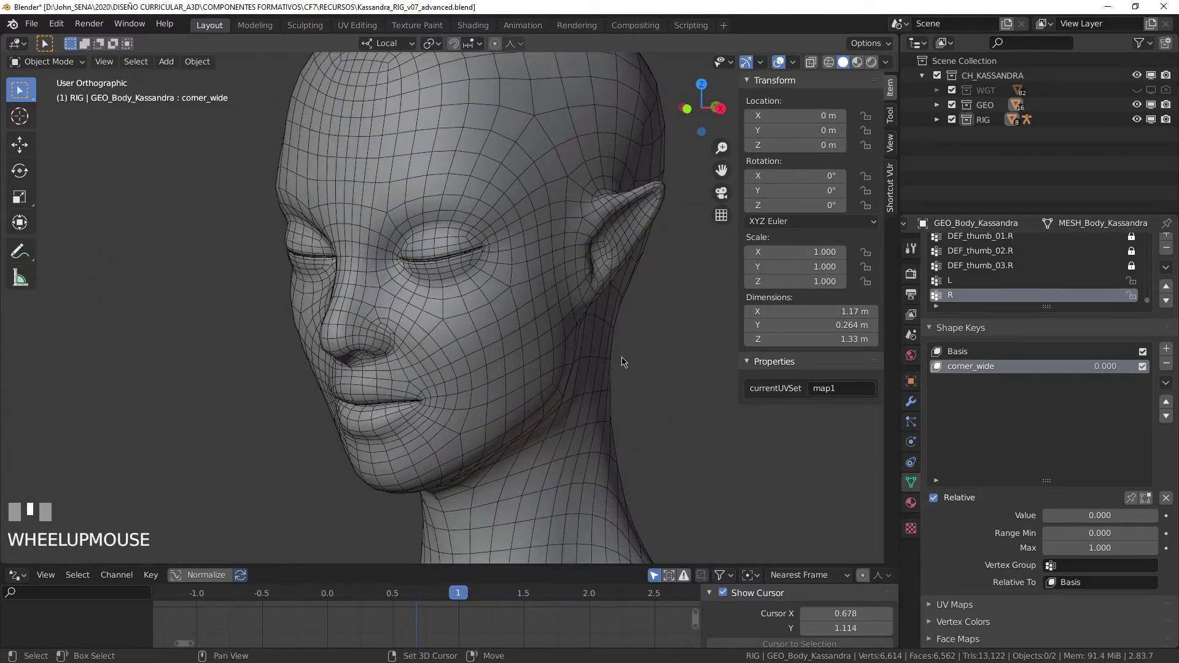
left_click_drag(621, 363, 626, 363)
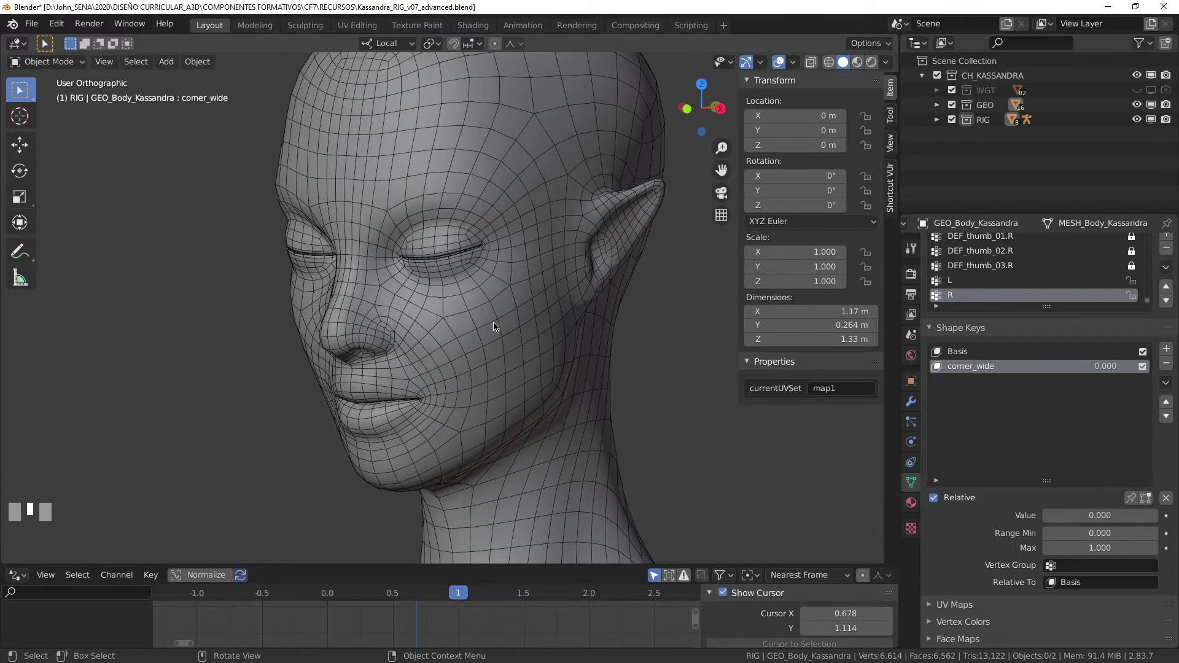
scroll(487, 306, "down", 2)
left_click_drag(488, 306, 481, 276)
scroll(479, 271, "up", 3)
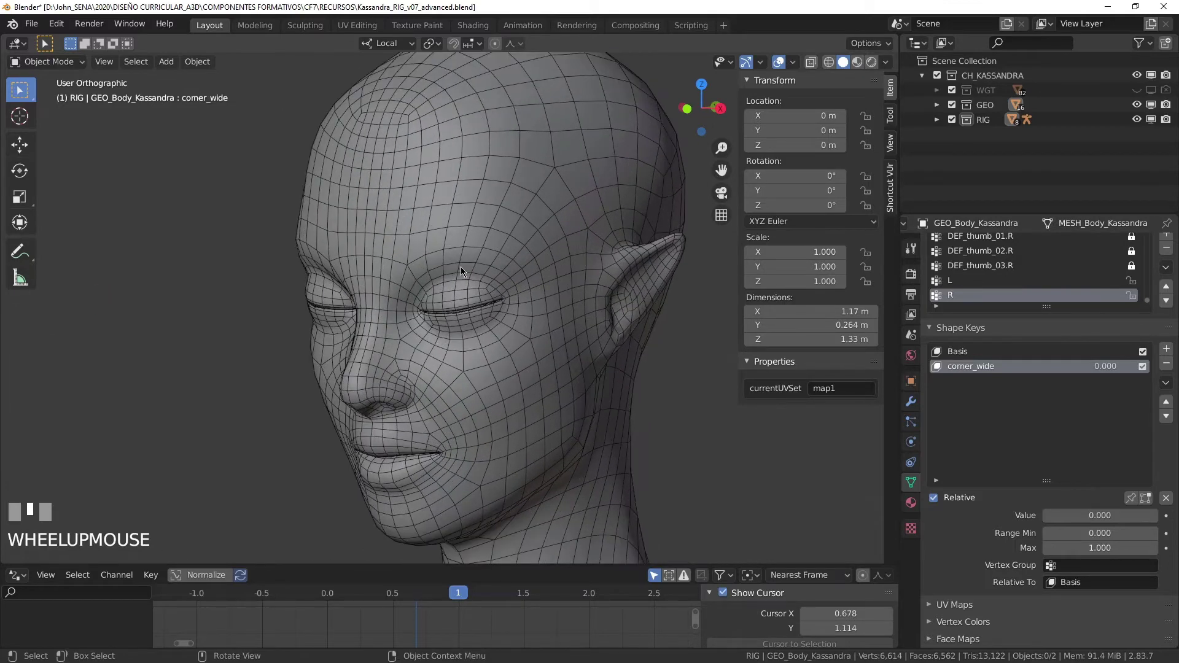
scroll(434, 318, "up", 2)
left_click_drag(434, 319, 526, 246)
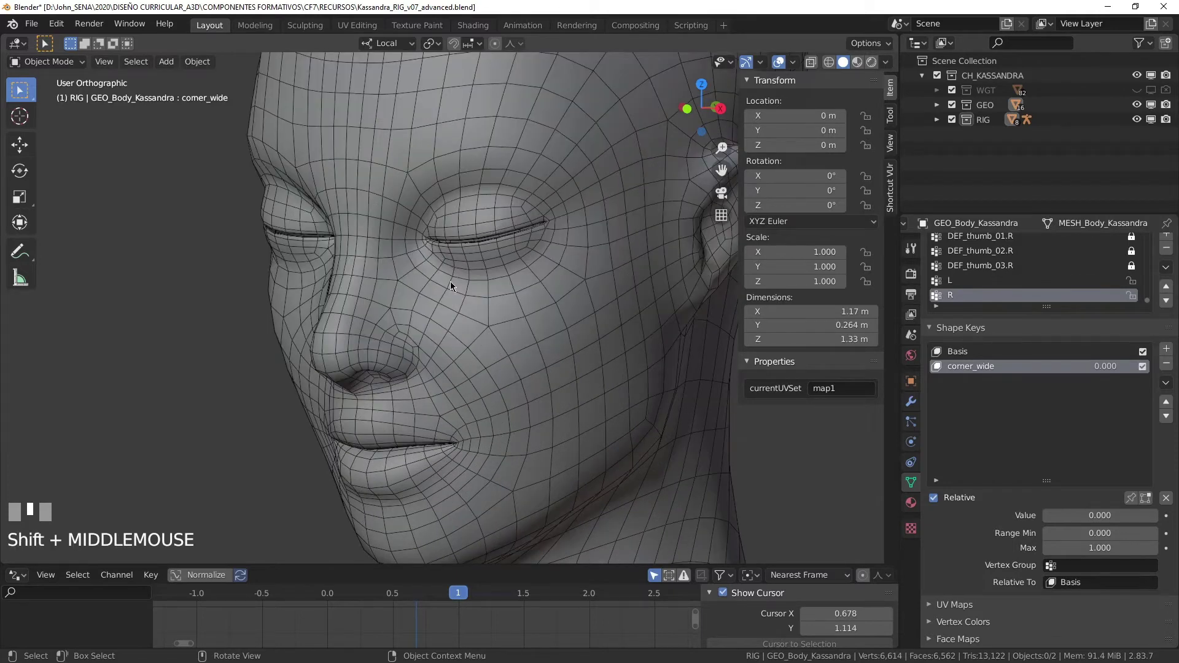
scroll(440, 274, "down", 3)
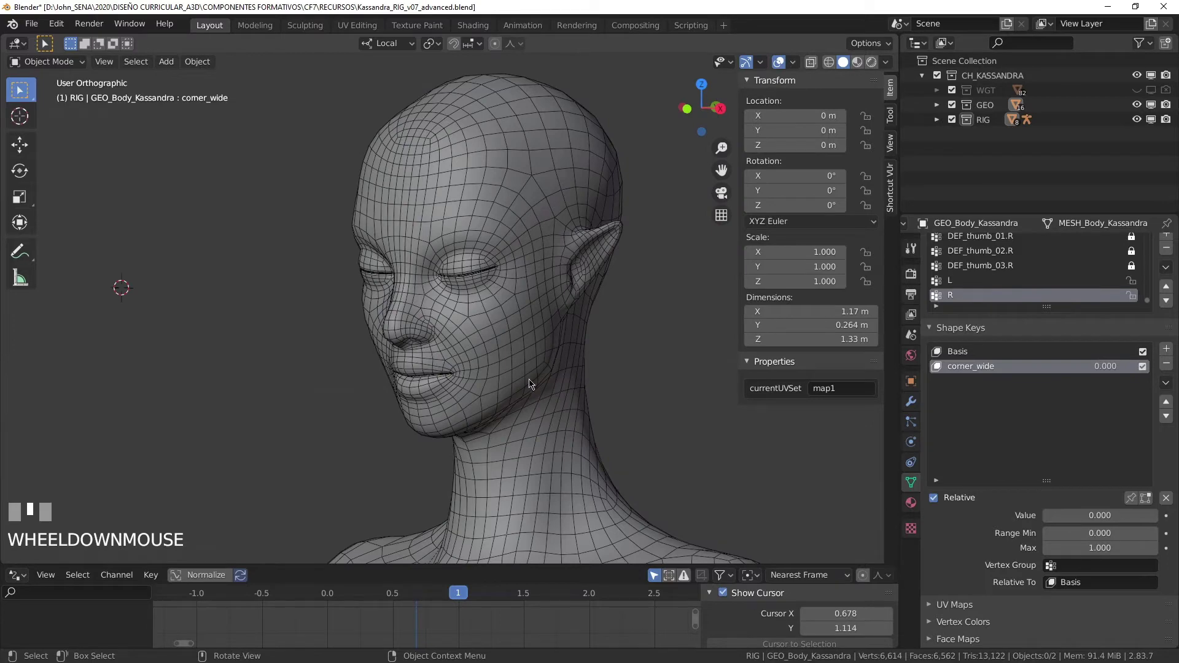
scroll(515, 209, "up", 3)
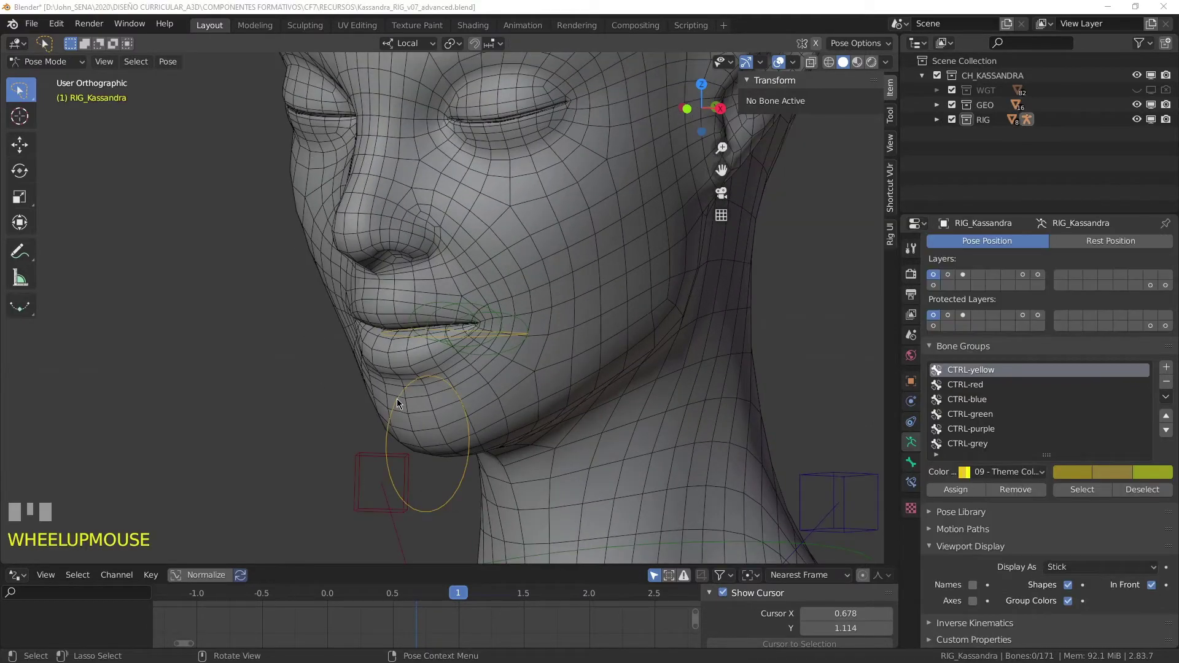
Select the rig's CTRL_jaw bone and rotate it 6.26° about its local X axis to open the mouth.
left_click(397, 400)
middle_click(397, 399, "shift")
middle_click(553, 344)
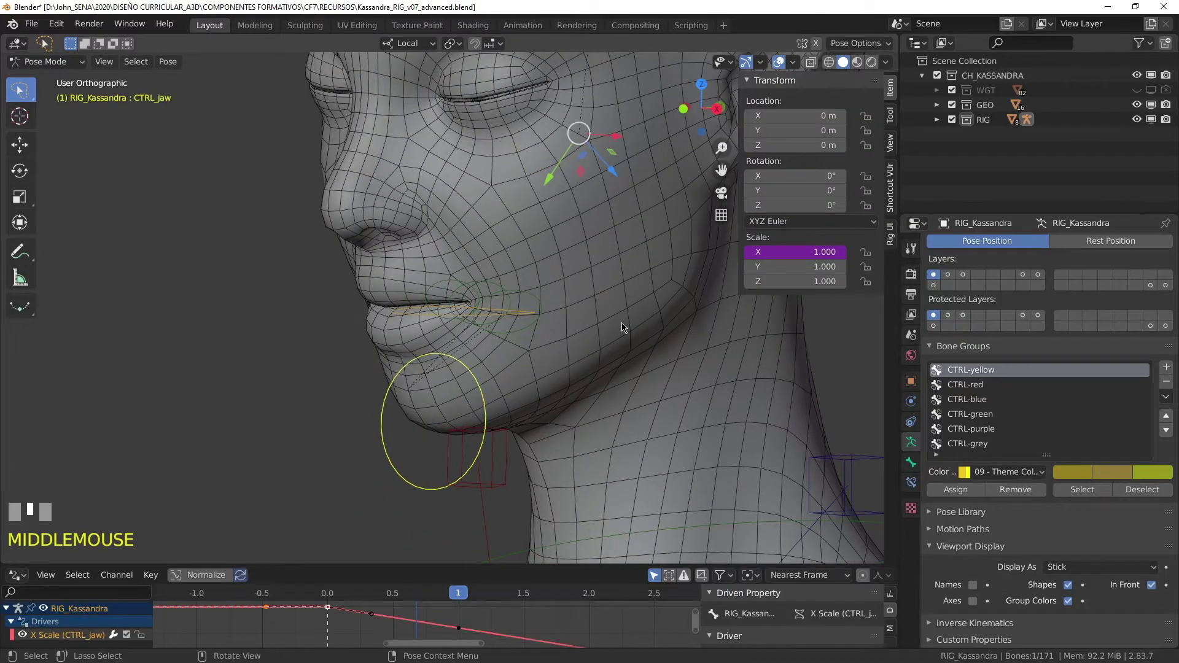
key("r")
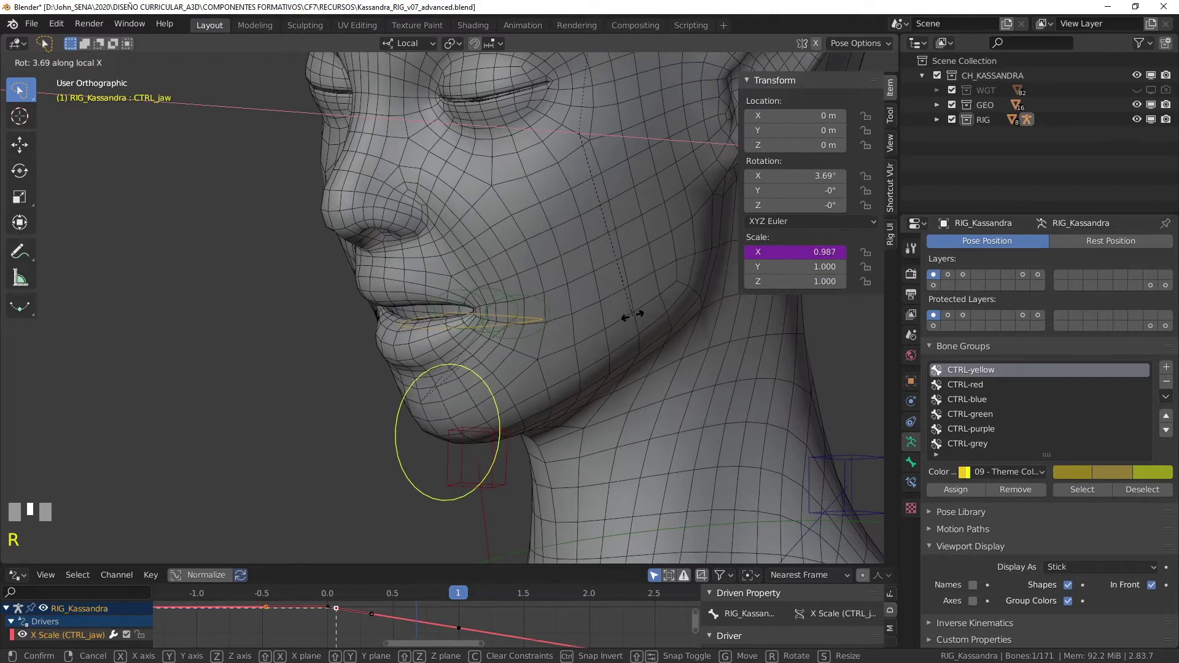
left_click(569, 325)
middle_click(518, 333, "shift")
middle_click(562, 324)
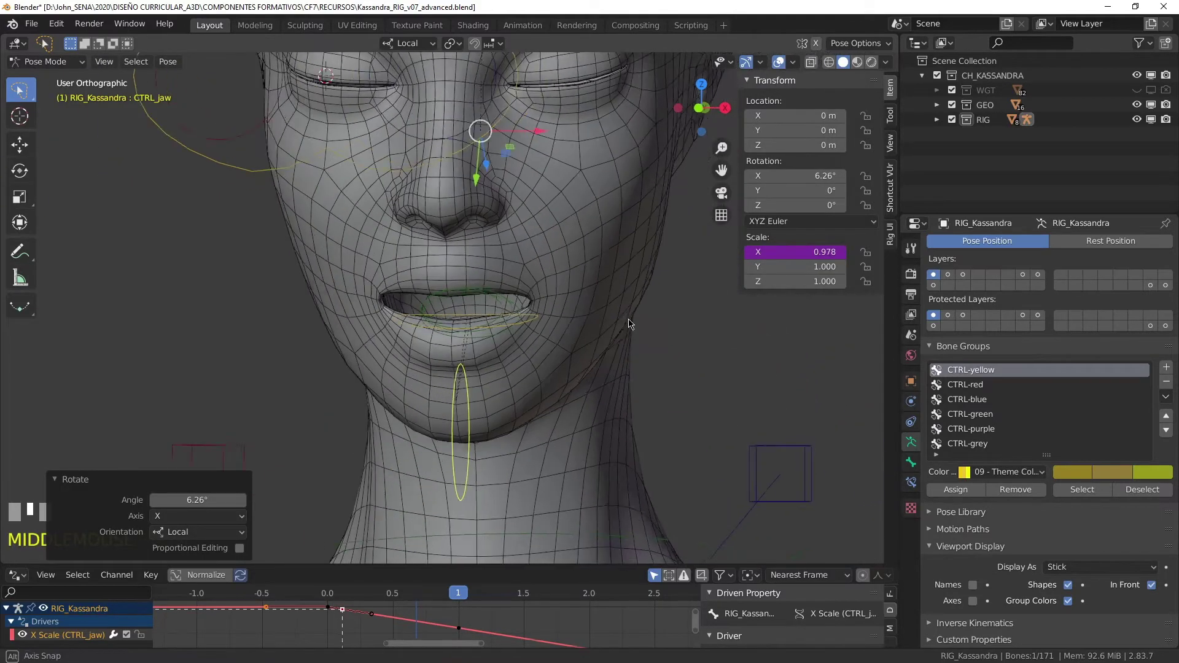
Rotate the jaw control a further 4.47° about its local X axis to open the mouth wider.
scroll(628, 324, "up", 3)
scroll(614, 337, "down", 2)
key("r")
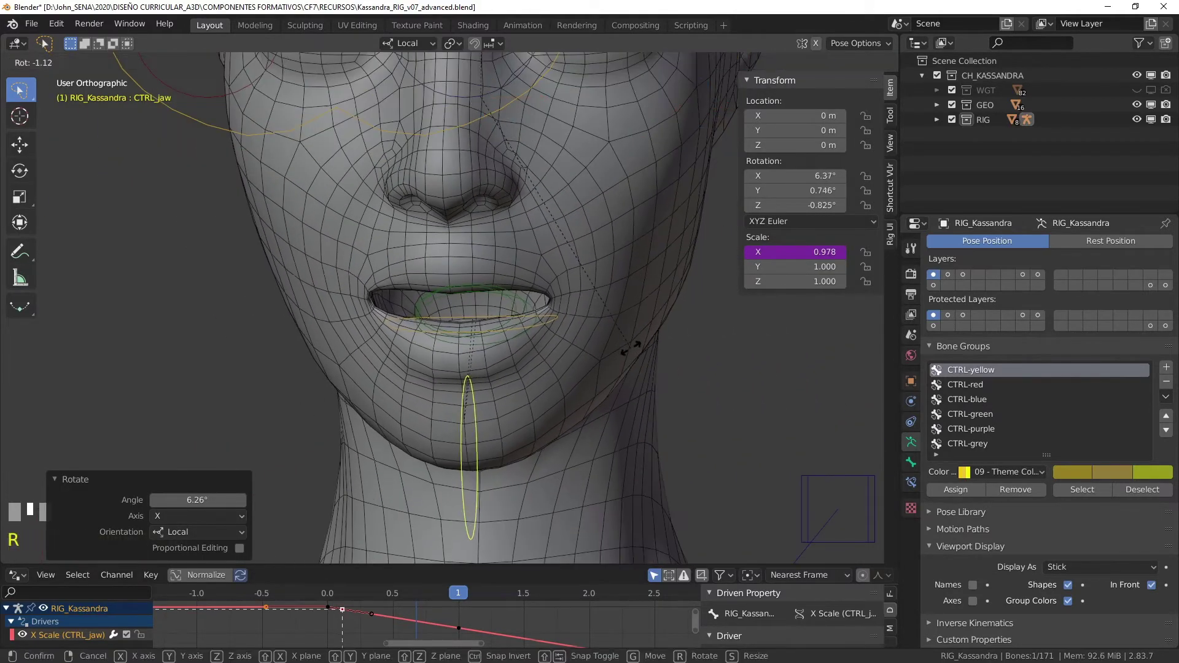
key("Escape")
key("r")
key("x")
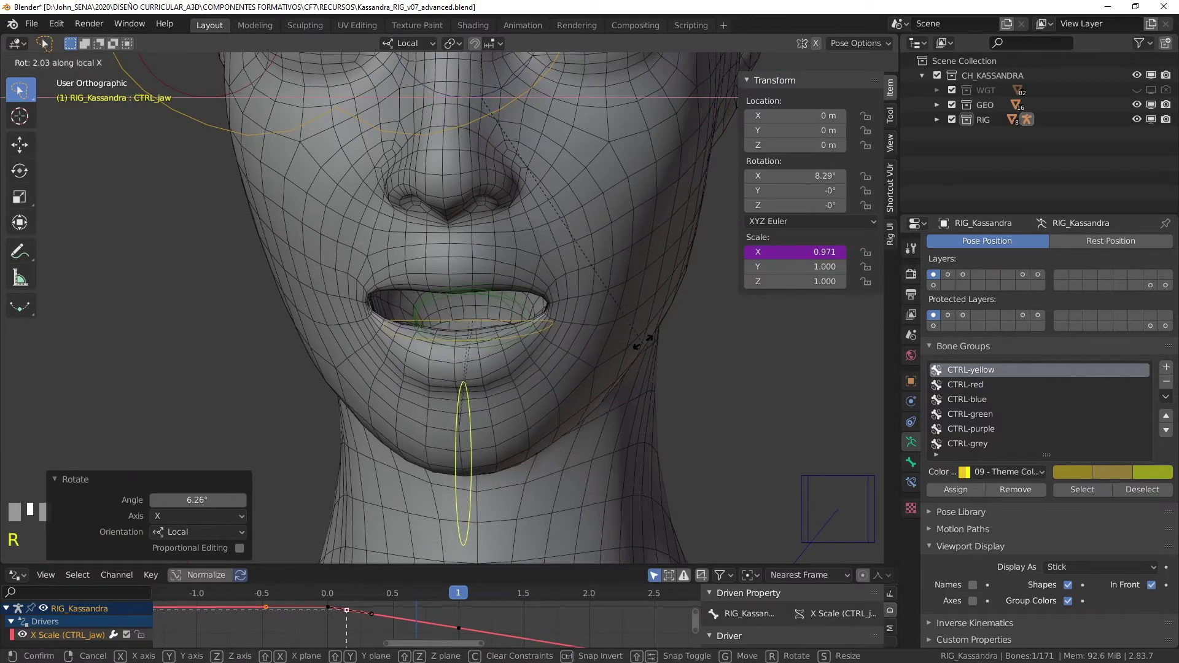
left_click(581, 322)
Inspect the open mouth's corner, then select the body mesh and compare its mouth pose between Object Mode and Edit Mode.
scroll(581, 322, "up", 1)
scroll(614, 314, "up", 4)
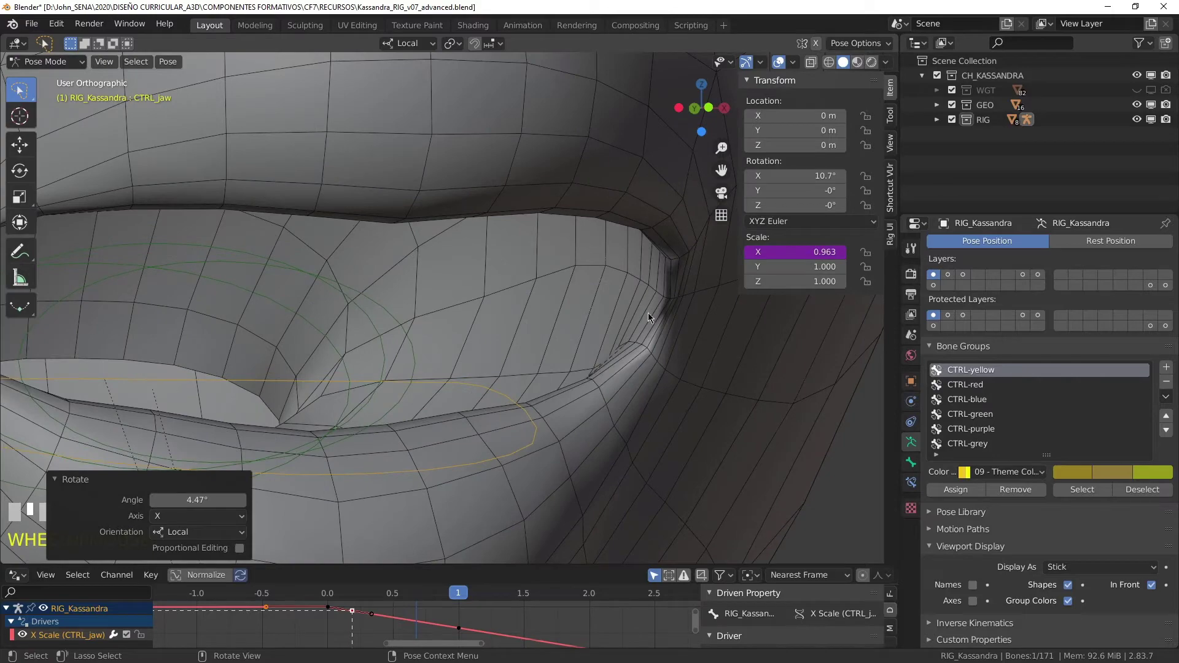
scroll(540, 330, "down", 3)
left_click(581, 323)
scroll(518, 332, "down", 2)
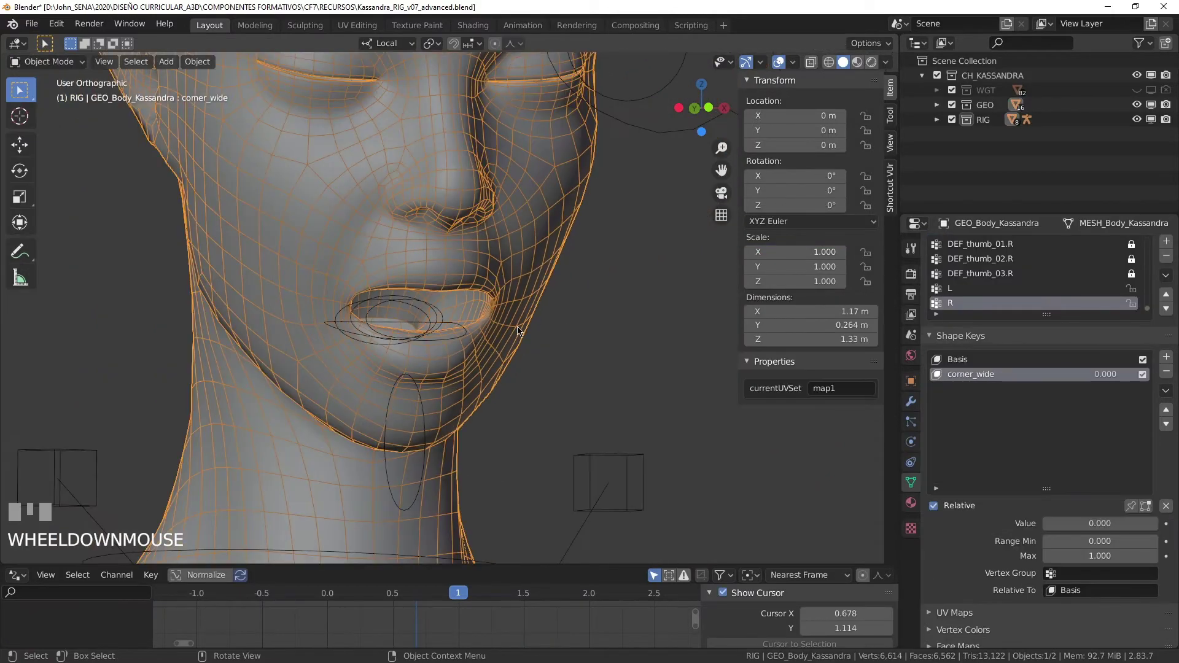
key("Tab")
key("Tab")
key("Tab")
key("Tab")
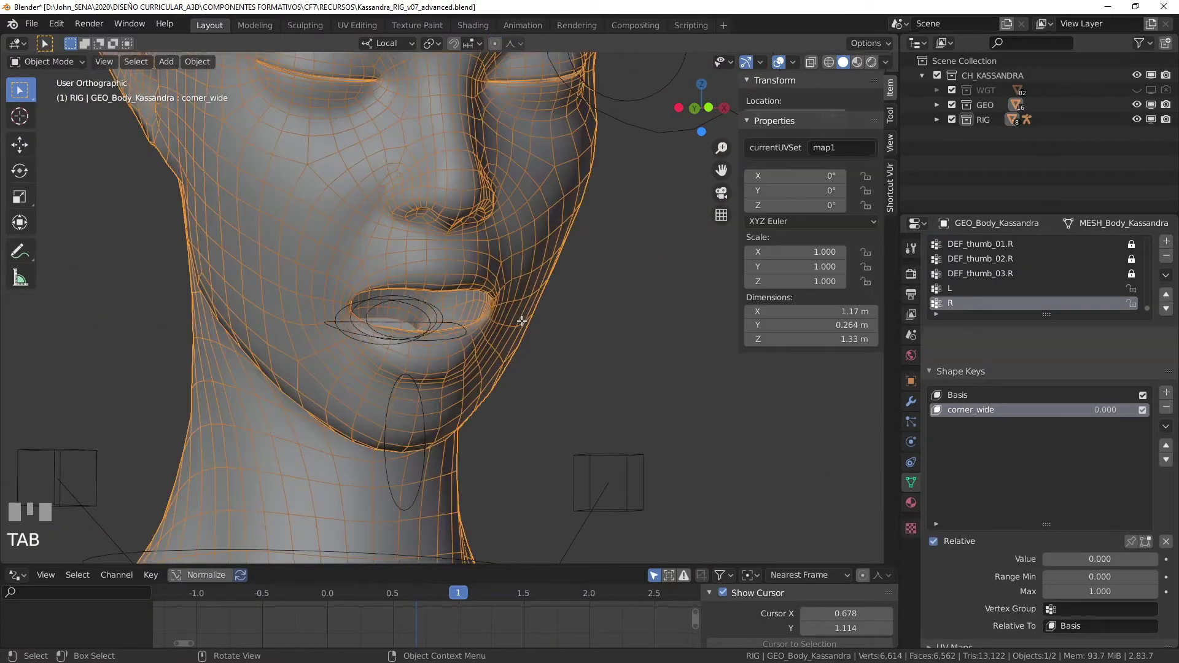
key("Tab")
key("Tab")
key("Tab")
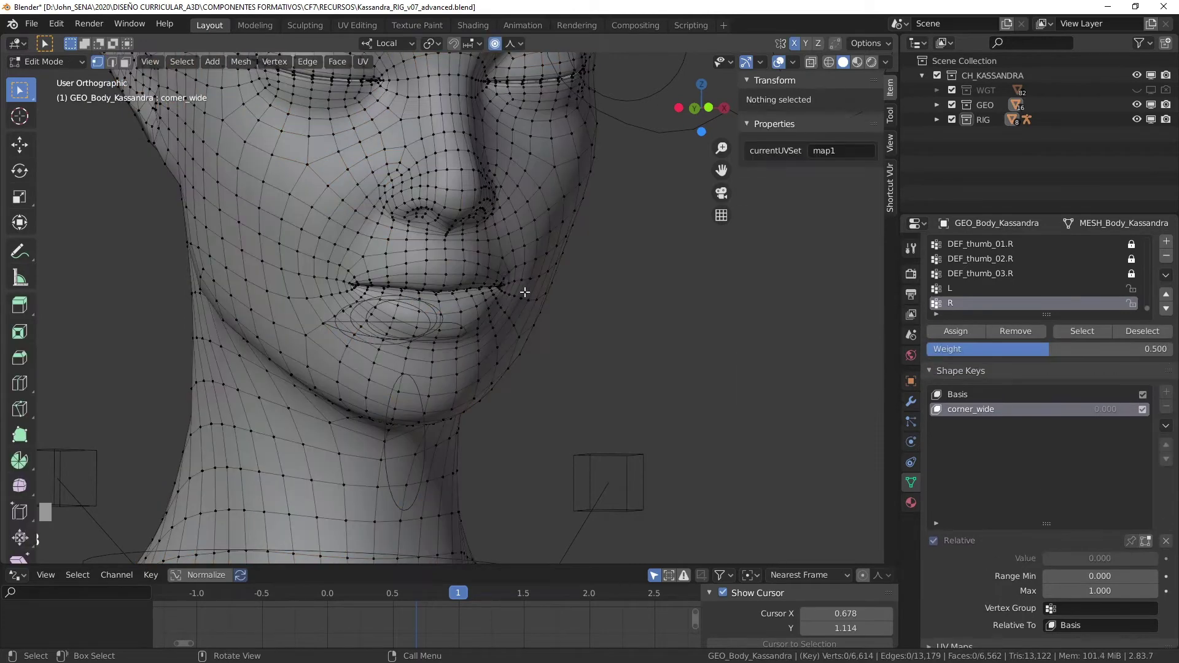
scroll(506, 285, "up", 2)
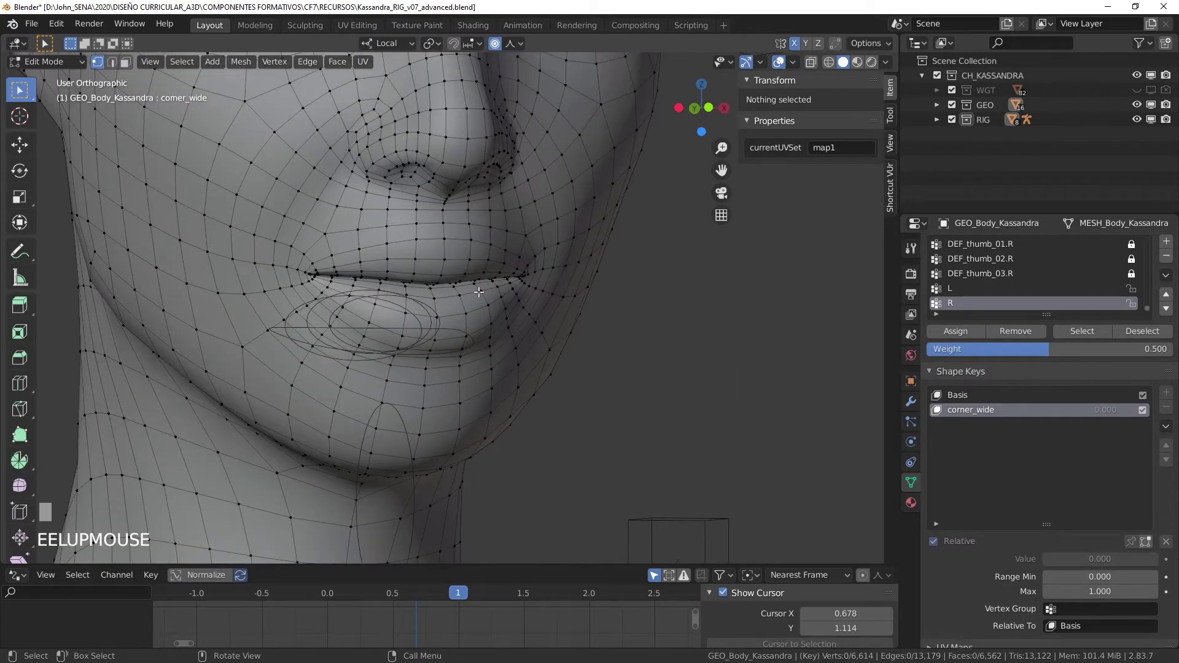
key("Tab")
Enable the body mesh's Armature modifier in Edit Mode and on the editing cage.
left_click(522, 349)
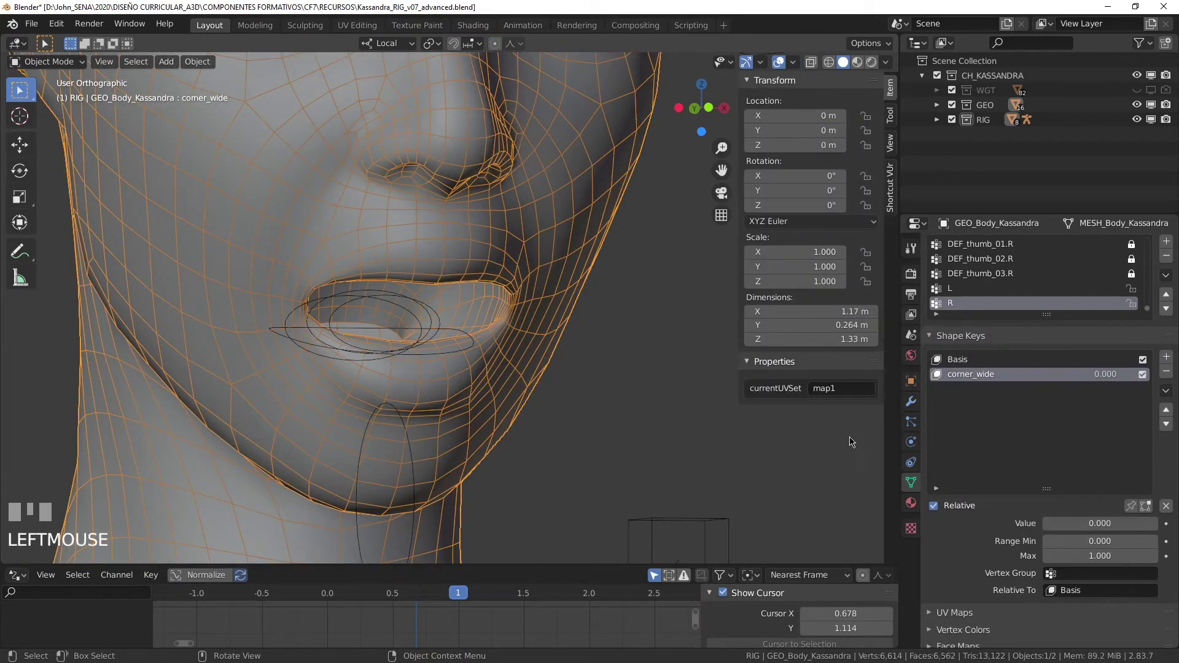
left_click(912, 402)
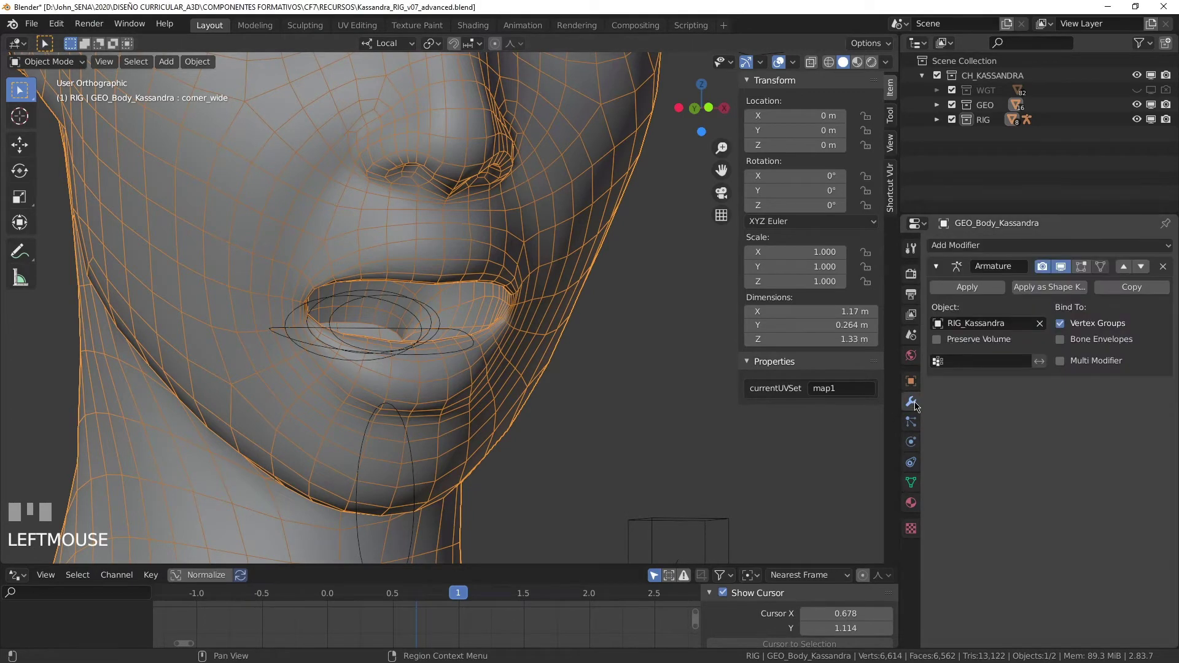
left_click(1082, 268)
left_click(1100, 268)
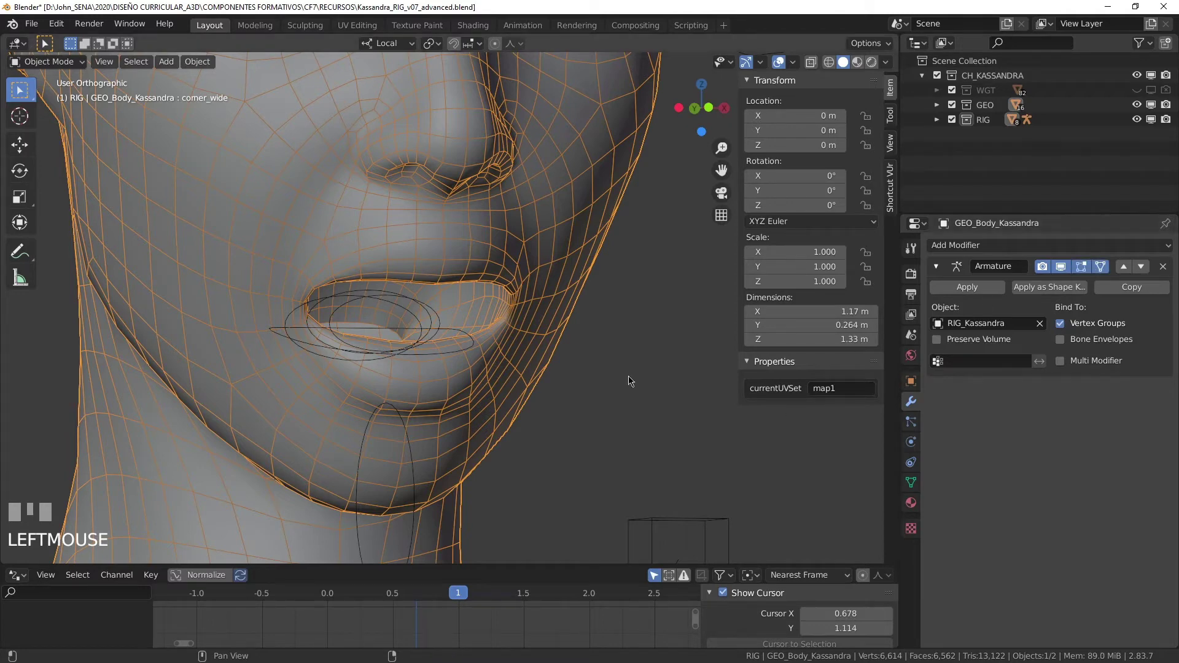
Switch the body mesh repeatedly between Object Mode and Edit Mode to check the jaw pose on the editable vertices.
key("Tab")
key("Tab")
key("Tab")
key("Tab")
key("Tab")
key("Tab")
key("Tab")
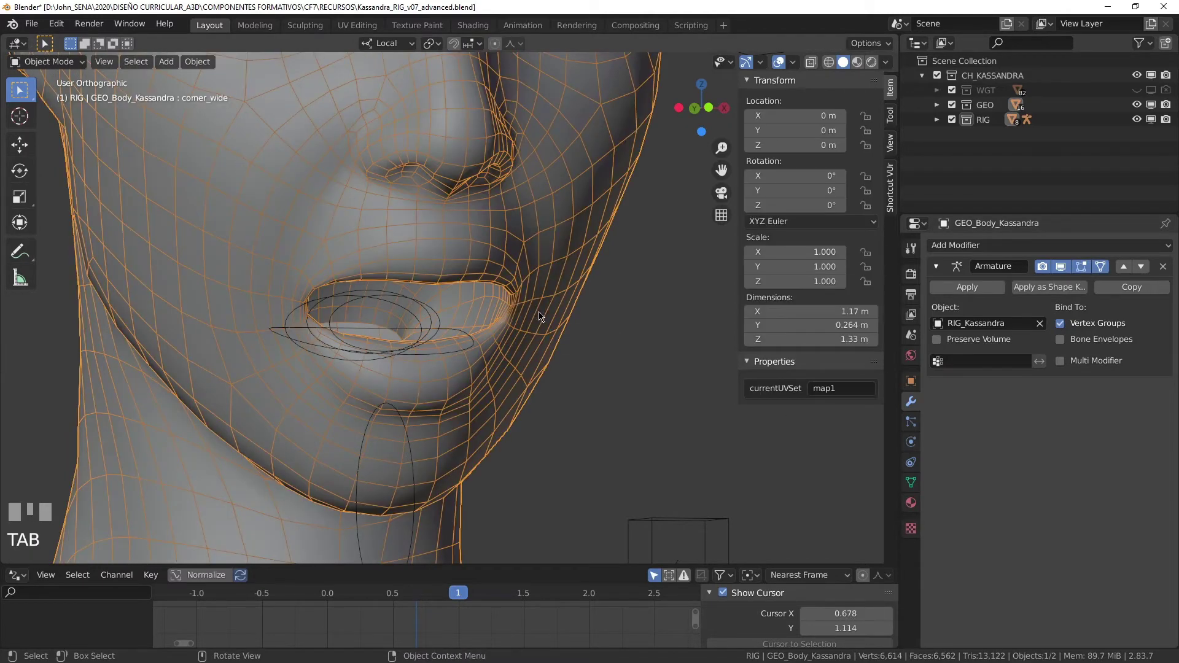
scroll(513, 320, "down", 5)
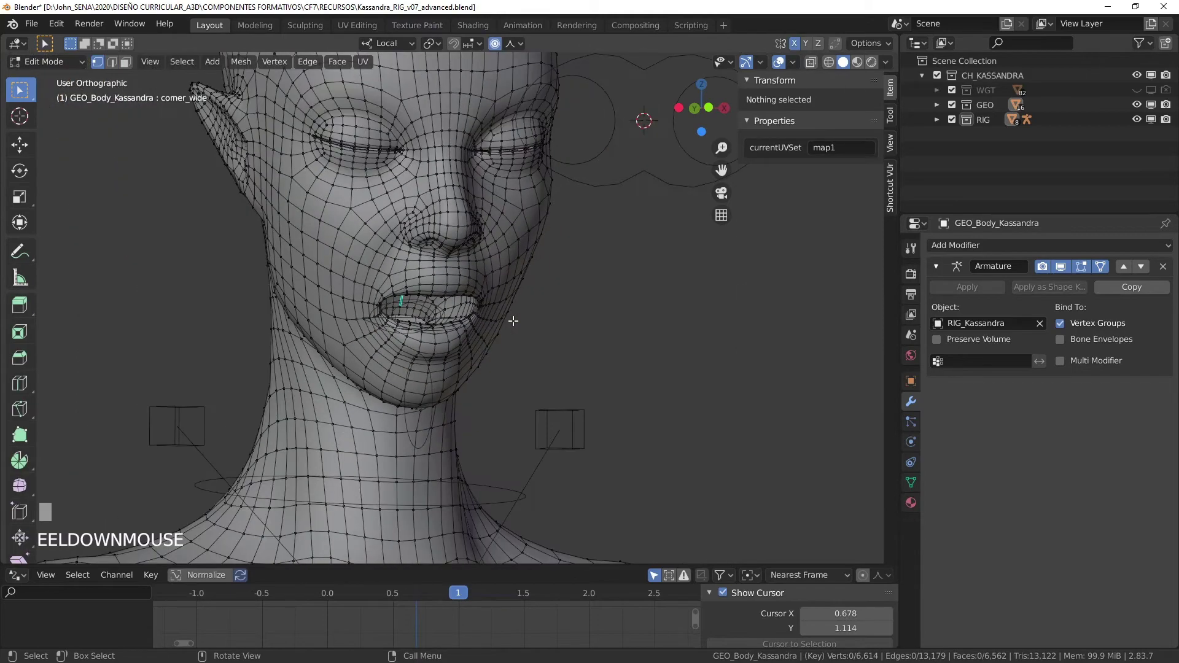
Circle-select the cluster of body mesh vertices at the inner corner of the open mouth.
key("Tab")
key("Tab")
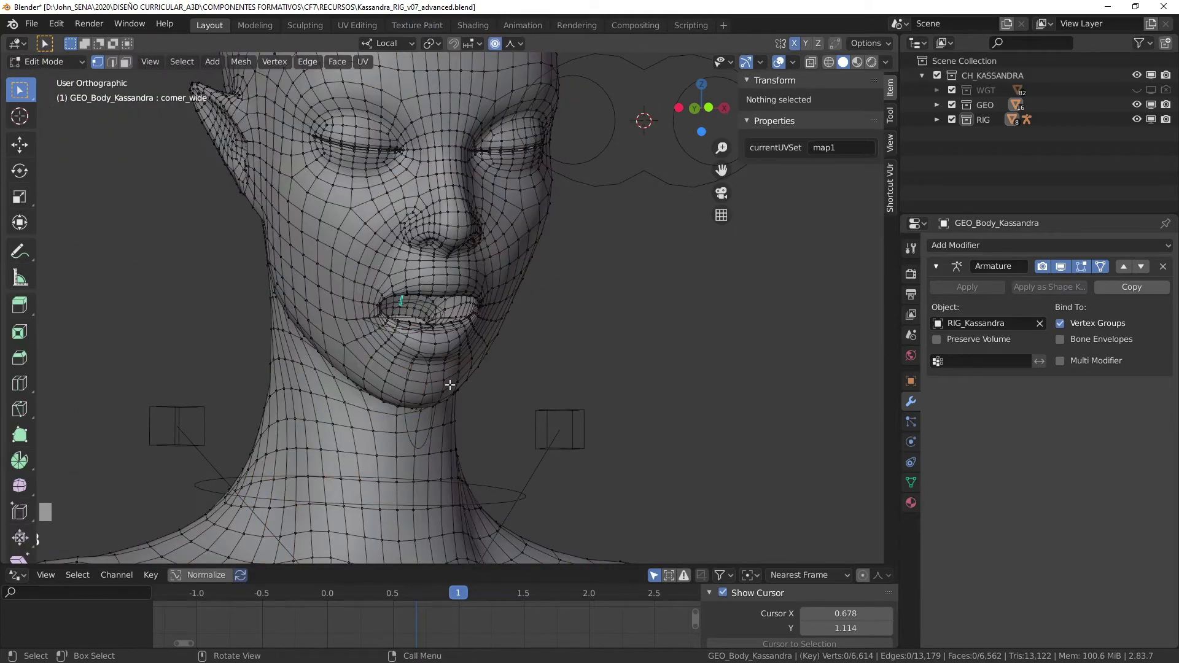
scroll(487, 329, "up", 6)
left_click(591, 336)
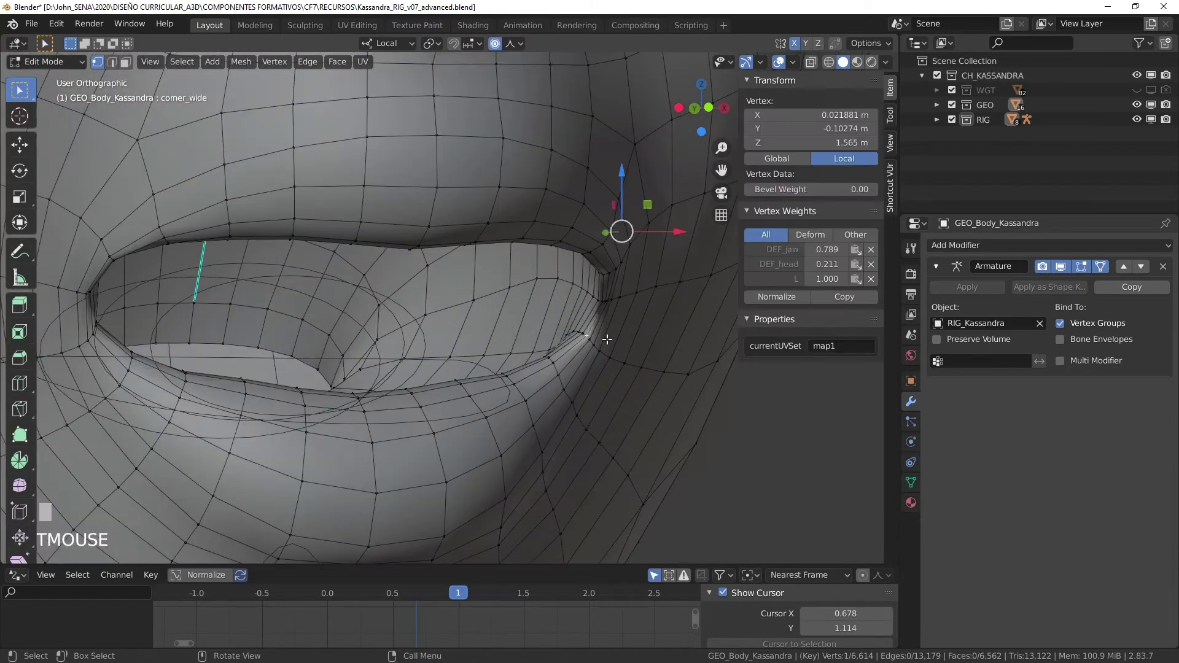
mouse_move(620, 355)
left_mouse_down()
mouse_move(574, 336)
mouse_move(595, 492)
left_mouse_up()
scroll(597, 328, "up", 4)
mouse_move(733, 373)
left_mouse_down()
mouse_move(477, 318)
mouse_move(547, 324)
left_mouse_up()
key("KP_Decimal")
key("c")
left_click(523, 321)
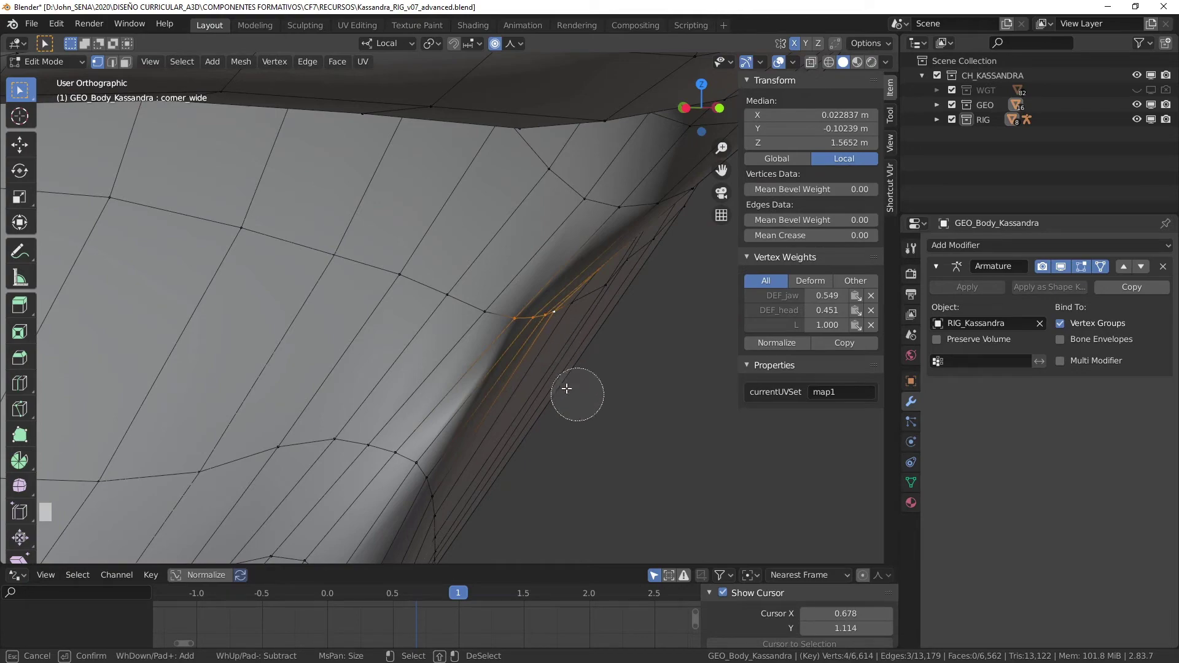
right_click(532, 321)
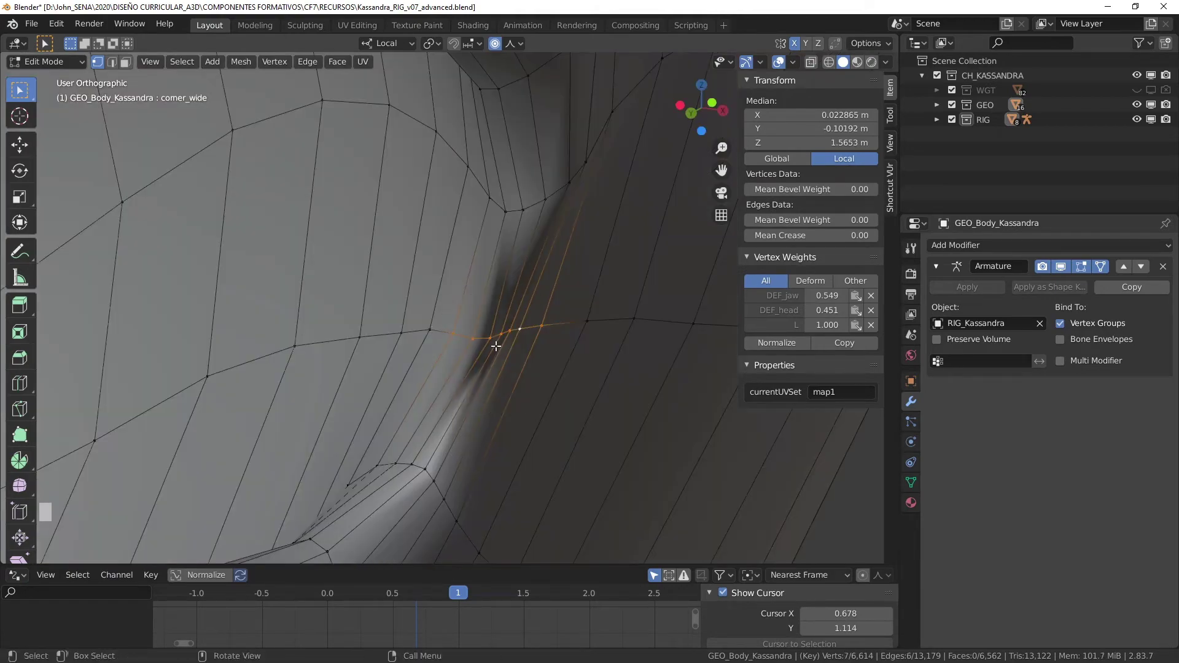
right_click(496, 346)
scroll(500, 346, "down", 9)
left_click_drag(563, 379, 538, 383)
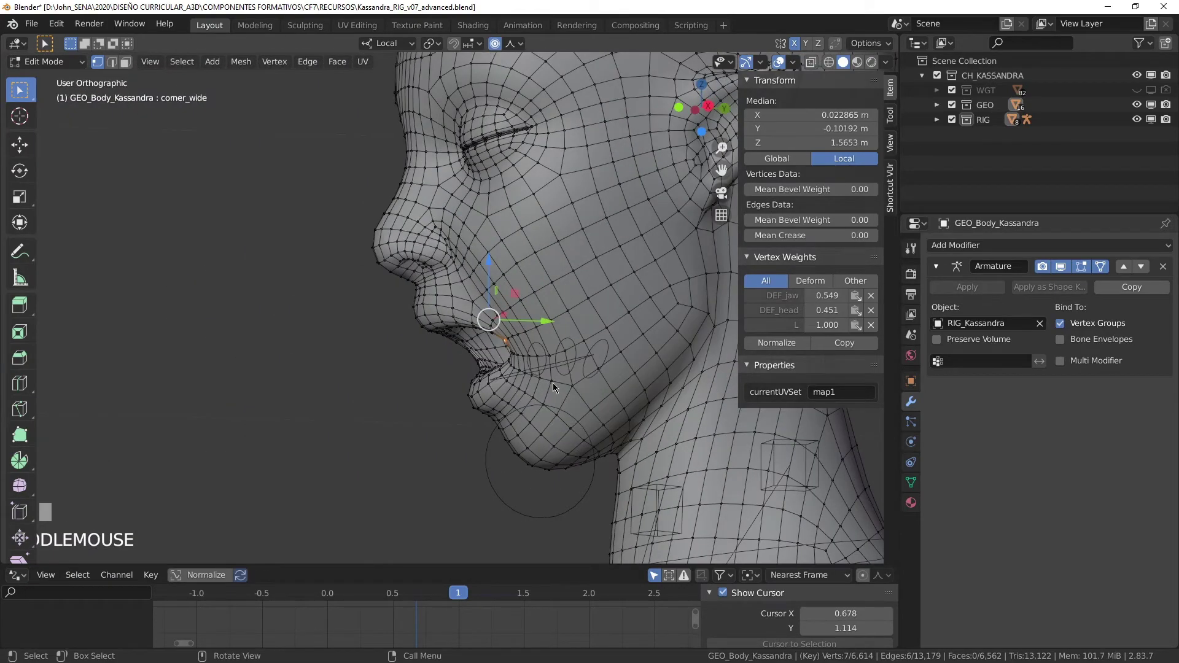
Clear the jaw control's rotation to close the mouth, and return the body mesh to Edit Mode.
key("Tab")
left_click(491, 471)
key("alt+r")
key("r")
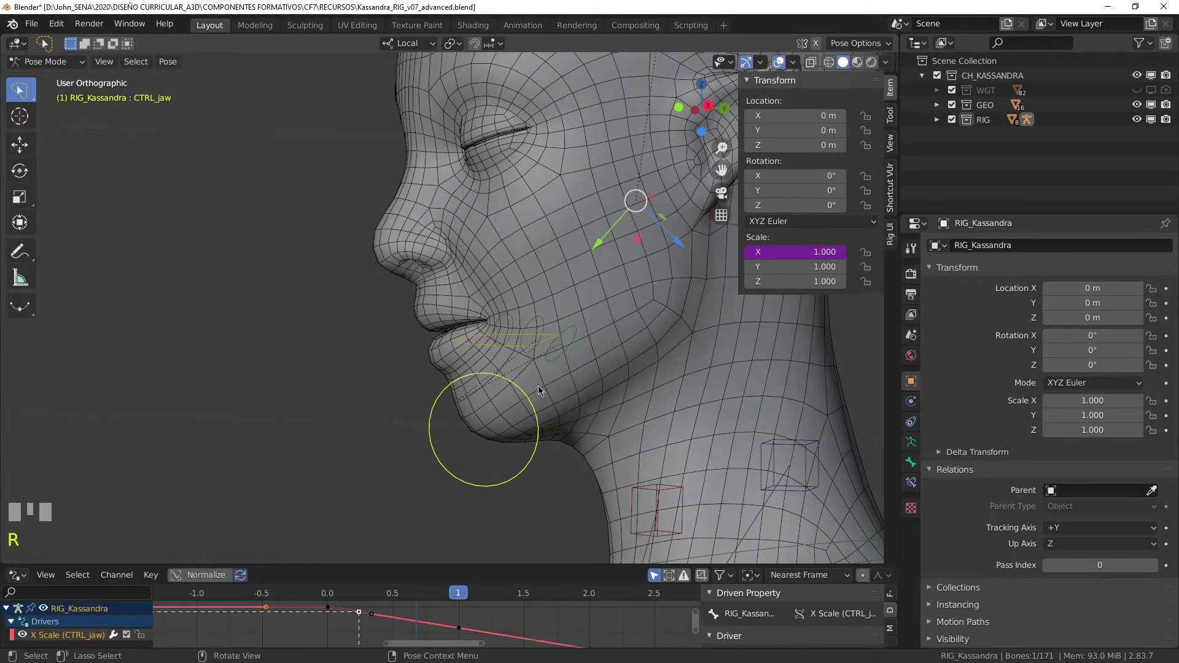
scroll(538, 387, "down", 2)
left_click_drag(555, 374, 556, 296)
left_click(556, 297)
key("Tab")
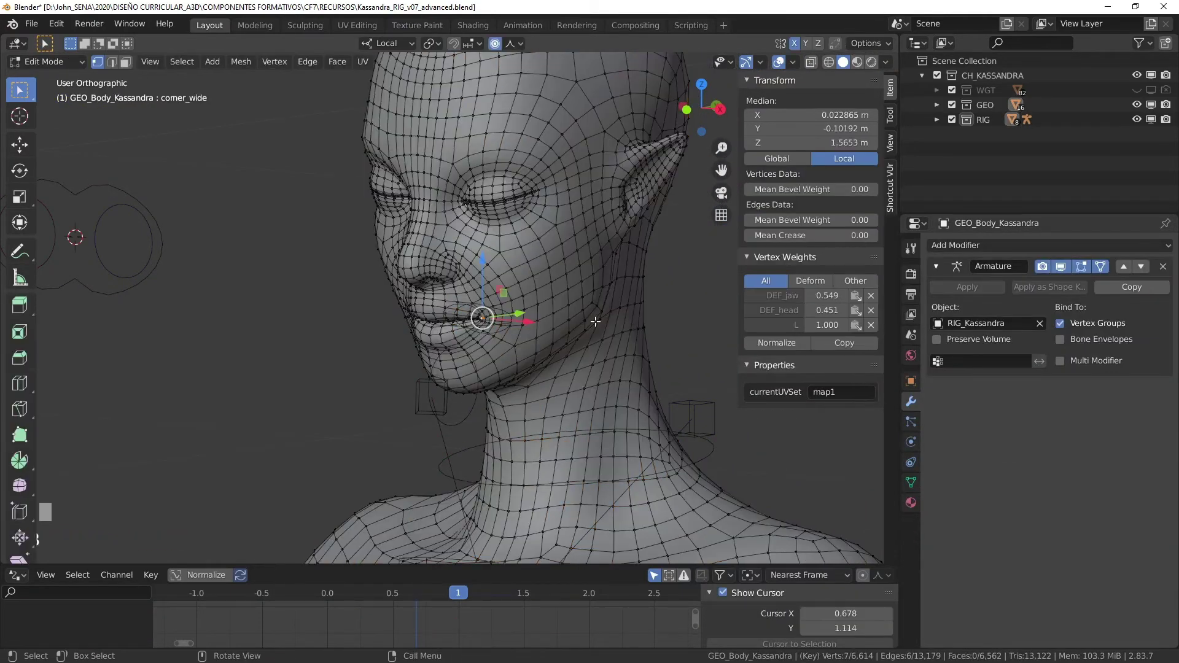
In front view, try moving the mouth corner outward along local X with and without proportional editing, and undo the moves.
scroll(595, 321, "up", 3)
key("KP_1")
scroll(596, 321, "up", 5)
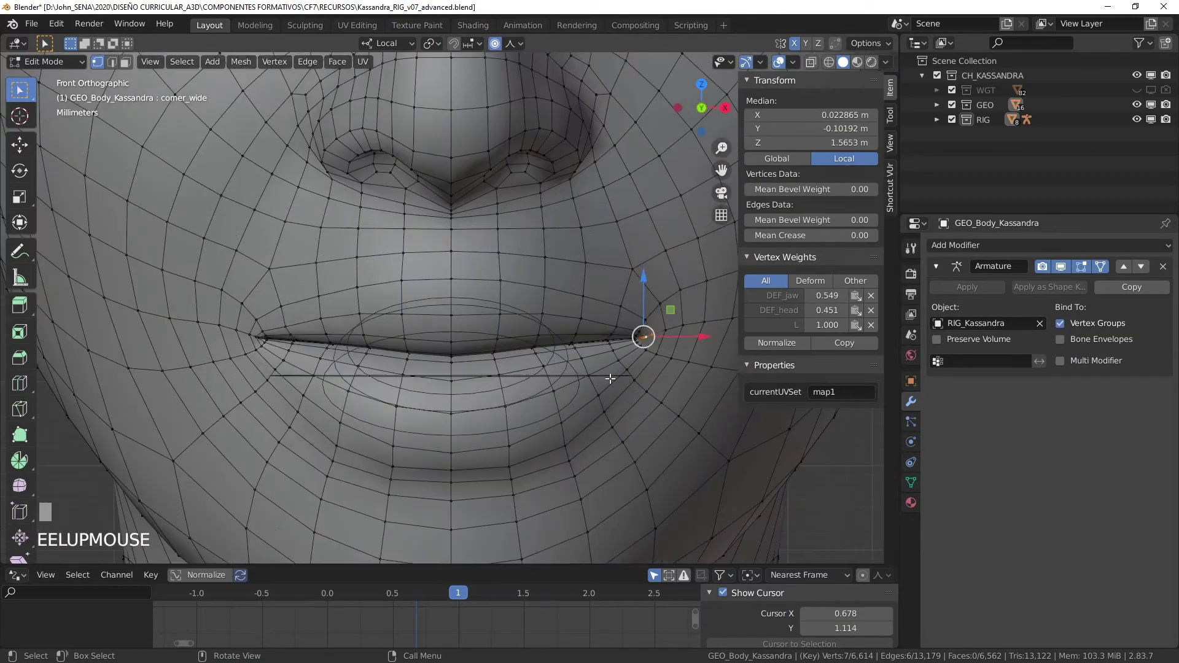
middle_click(610, 379, "shift")
scroll(539, 357, "down", 3)
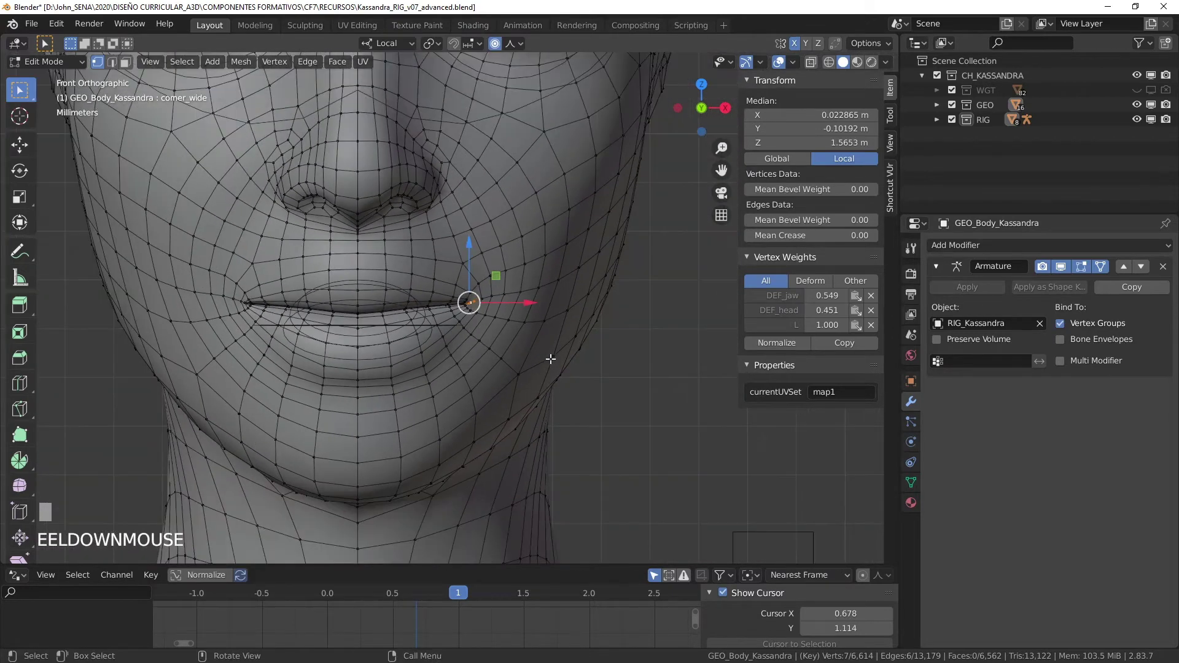
scroll(532, 352, "up", 2)
scroll(540, 337, "down", 2)
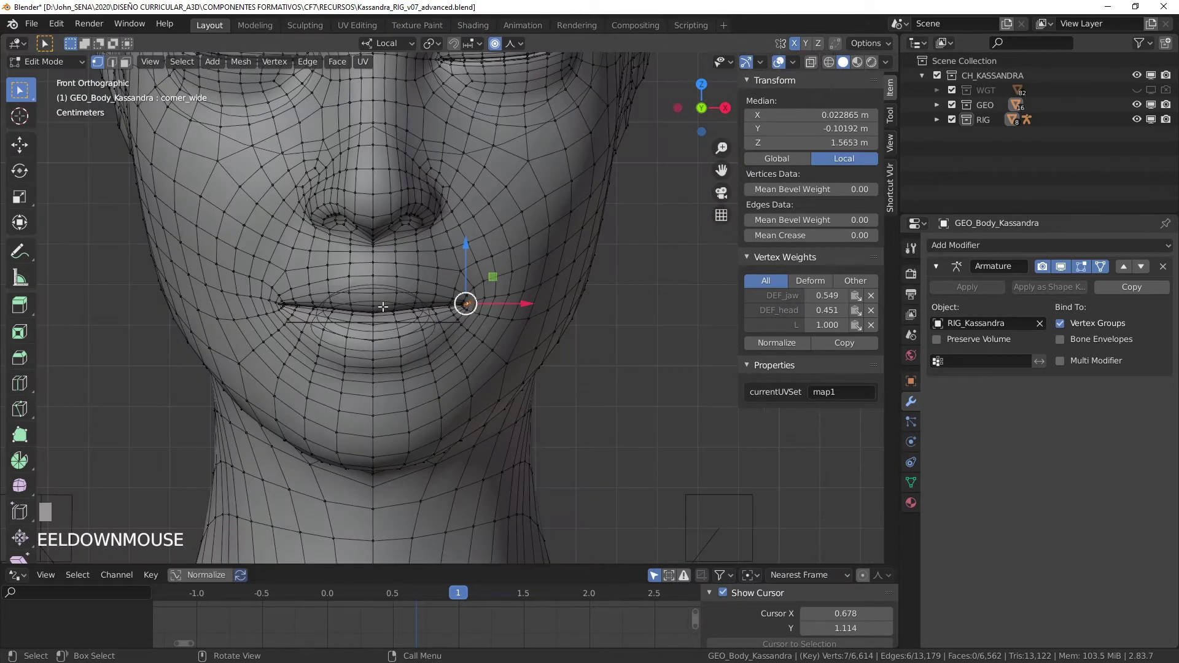
left_click_drag(552, 302, 635, 287)
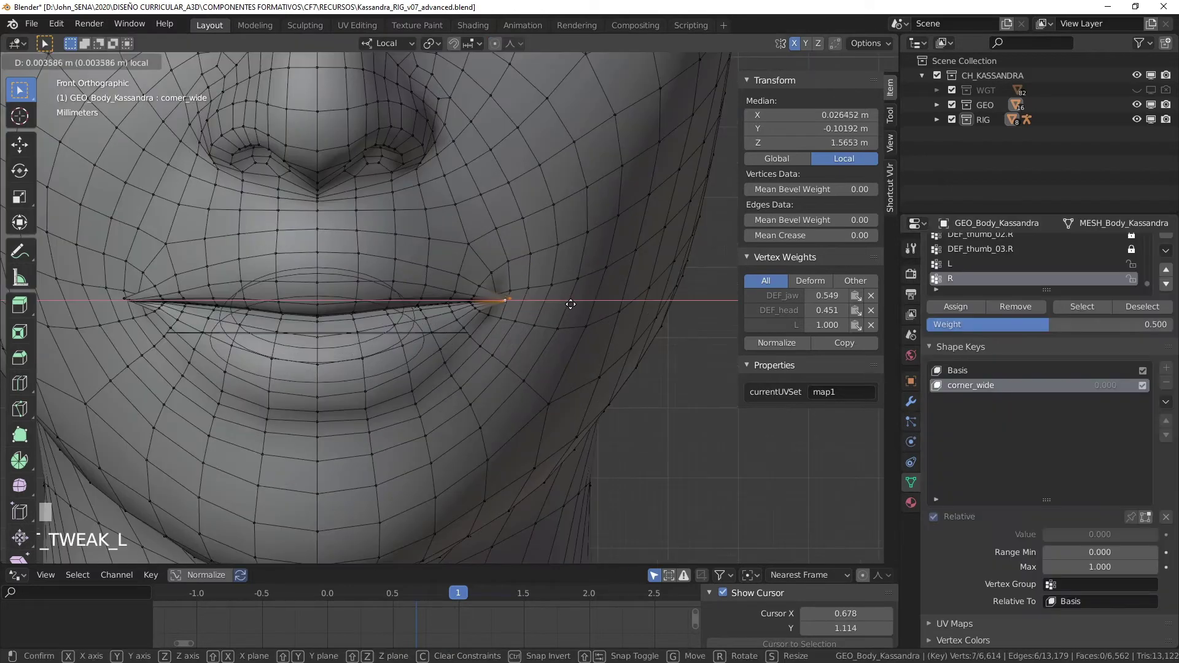
key("ctrl+z")
scroll(532, 310, "up", 4)
scroll(517, 323, "up", 2)
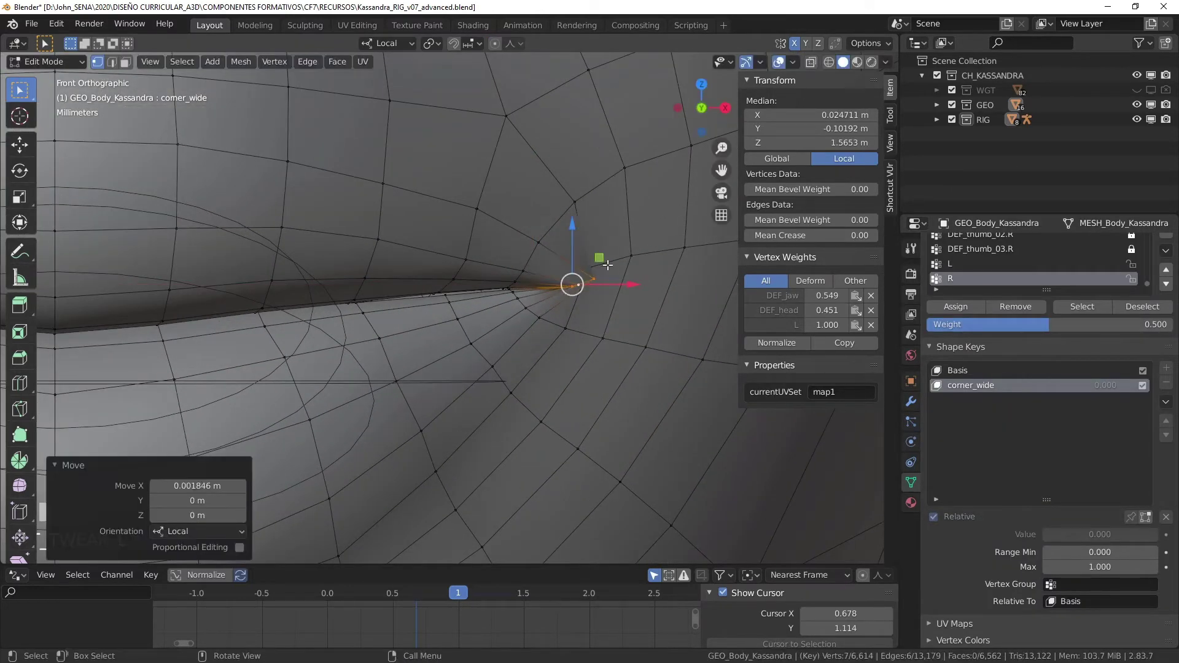
left_click(630, 256)
key("ctrl+z")
key("ctrl+z")
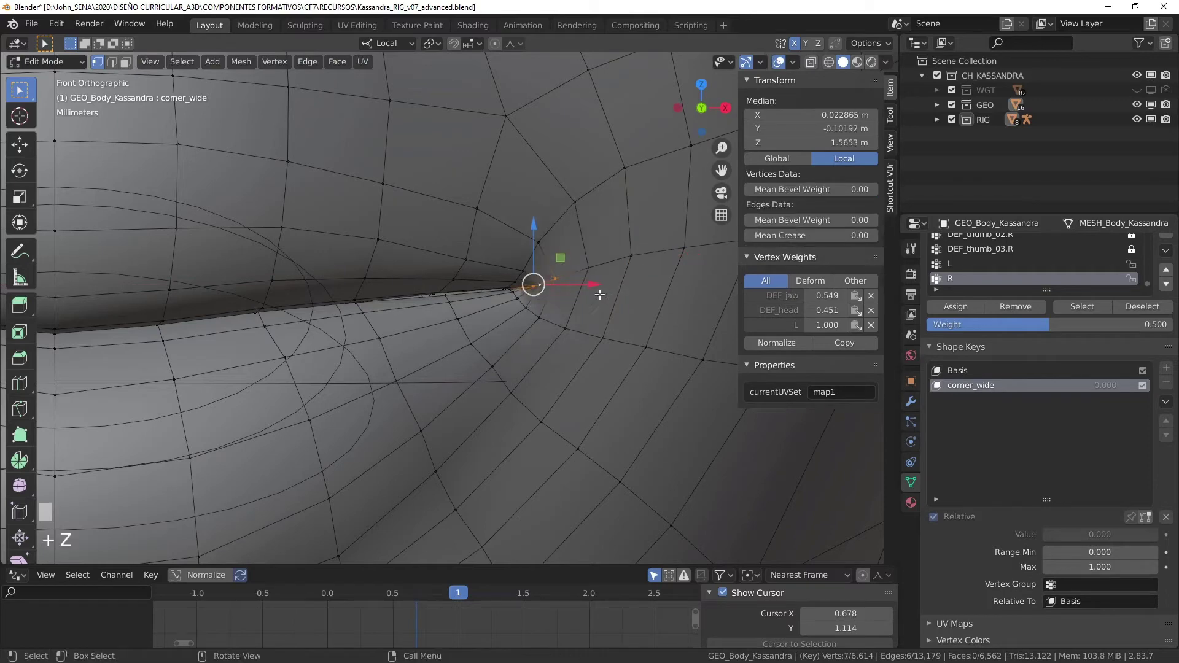
Turn proportional editing back on with the Sharp falloff.
scroll(557, 342, "down", 2)
left_click_drag(581, 323, 597, 356)
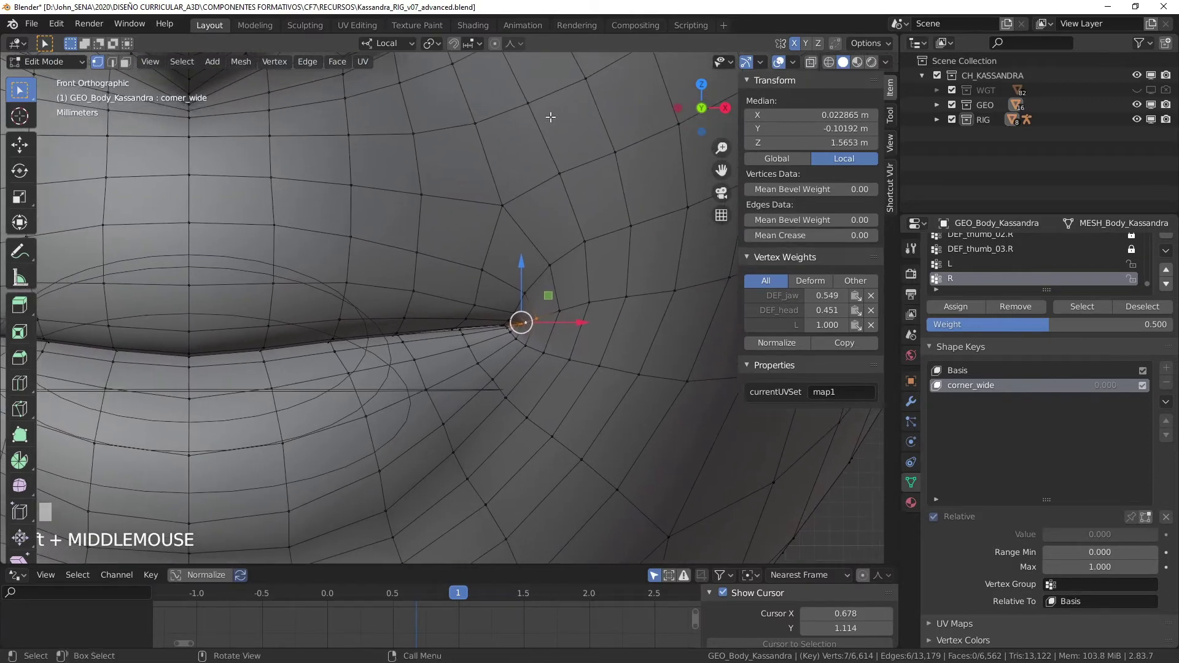
left_click(495, 44)
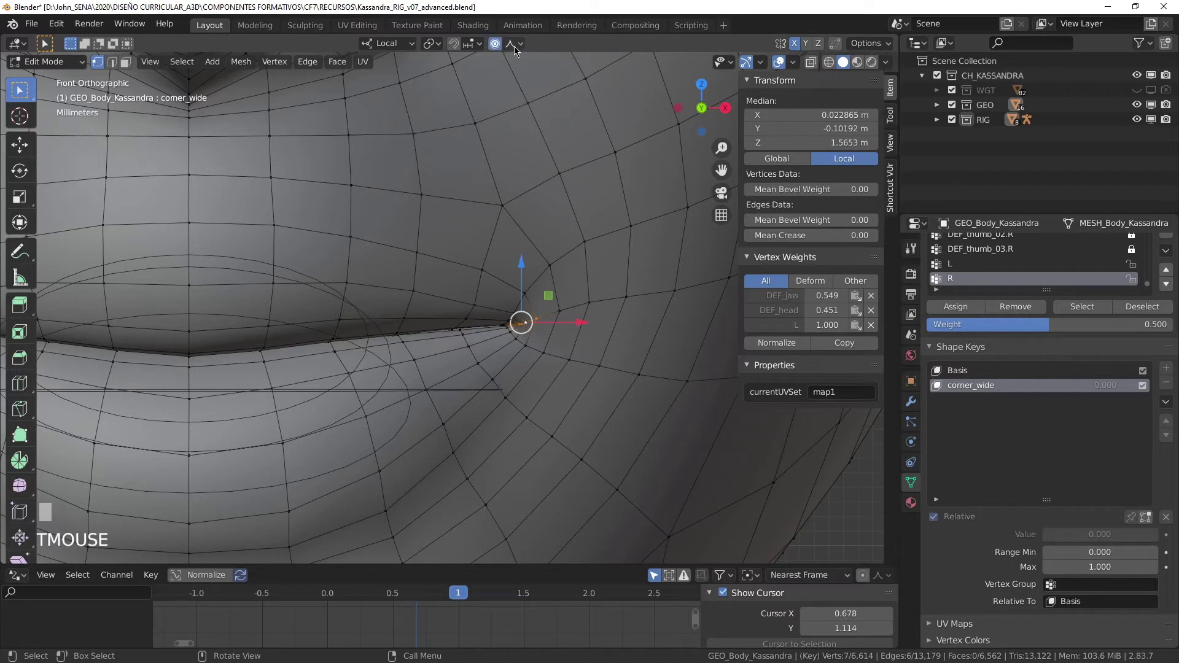
left_click(518, 46)
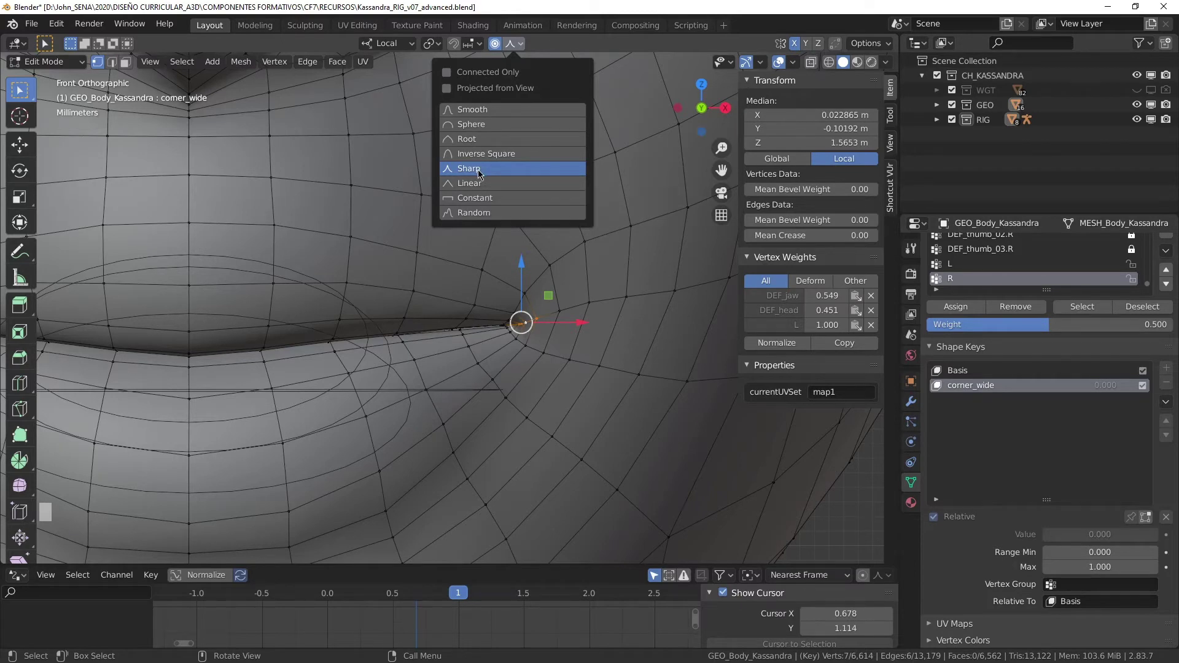
Try stretching the mouth corner about 0.010 m outward along local X with Sharp falloff, and undo the test moves.
scroll(543, 309, "down", 4)
left_click_drag(544, 308, 614, 326)
scroll(600, 348, "down", 2)
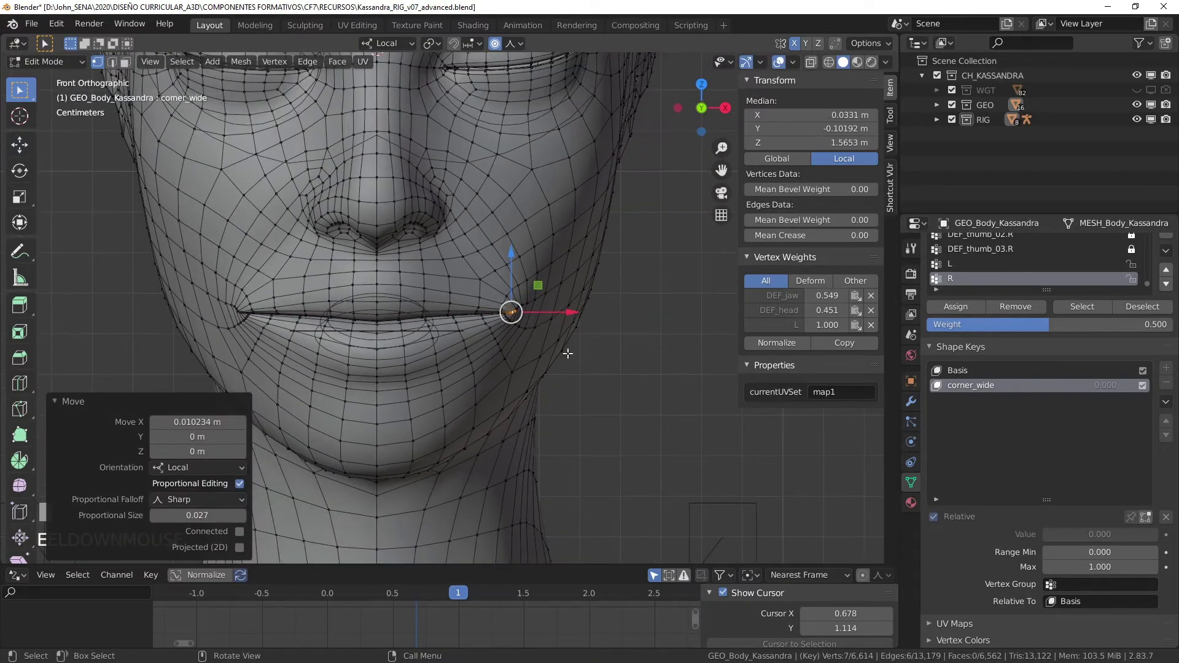
left_click_drag(597, 376, 472, 400)
key("ctrl+z")
left_click_drag(539, 342, 642, 327)
left_click_drag(651, 331, 594, 274)
key("ctrl+z")
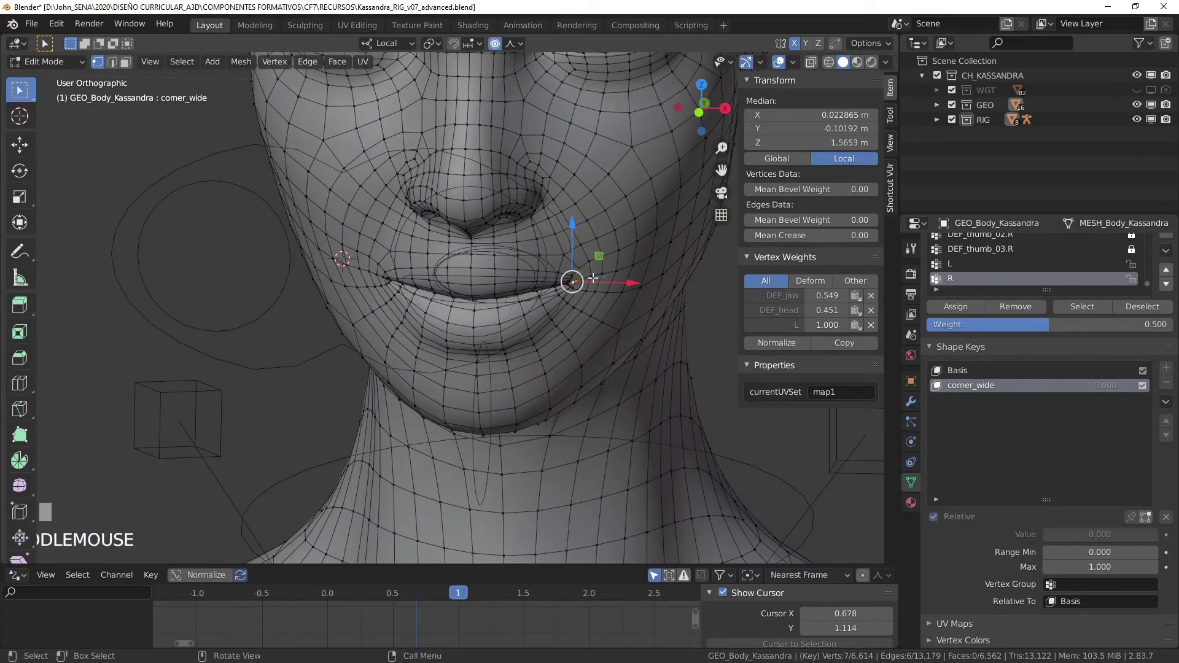
Try raising the mouth corner along local Z into a smile, and undo the test moves.
left_click_drag(573, 231, 579, 175)
left_click_drag(583, 413, 479, 412)
key("ctrl+z")
left_click_drag(426, 258, 428, 228)
mouse_move(472, 301)
left_mouse_down()
mouse_move(496, 309)
mouse_move(477, 325)
mouse_move(464, 299)
left_mouse_up()
left_click_drag(464, 298, 605, 359)
key("ctrl+z")
key("ctrl+z")
key("ctrl+z")
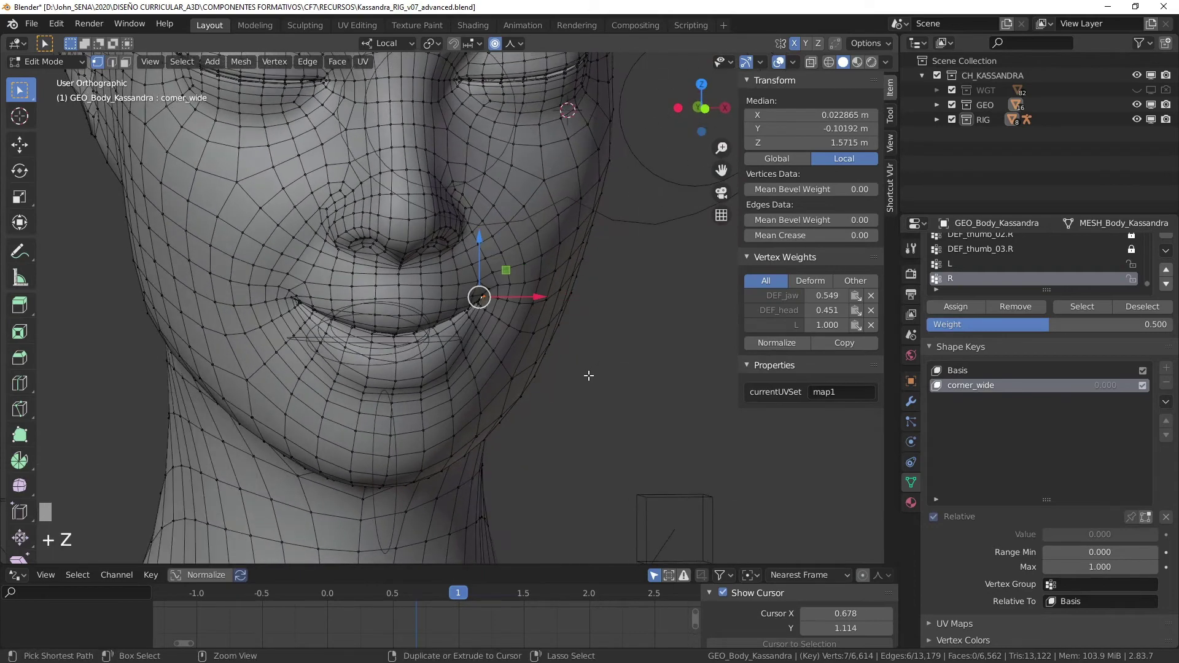
Examine the lips and mouth corner from the front and side to judge the curve the mouth should follow.
scroll(586, 376, "up", 1)
scroll(586, 376, "up", 2)
left_click_drag(611, 400, 665, 394)
scroll(602, 390, "up", 2)
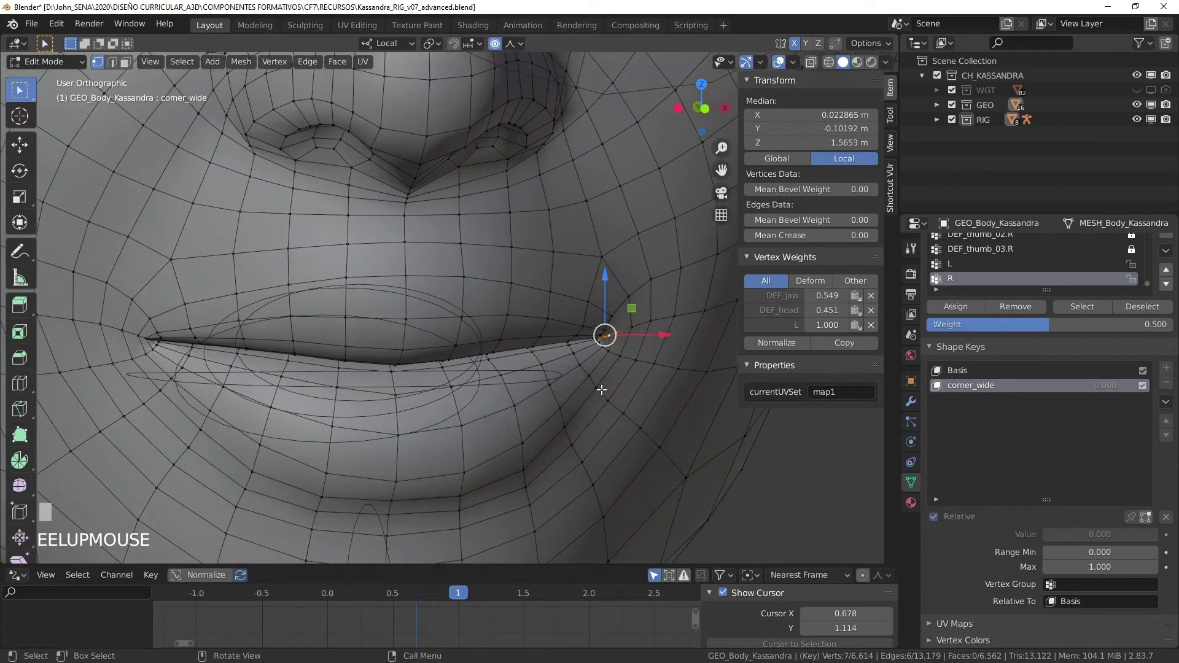
scroll(532, 372, "down", 3)
left_click_drag(558, 396, 505, 363)
scroll(495, 359, "down", 4)
scroll(472, 317, "up", 4)
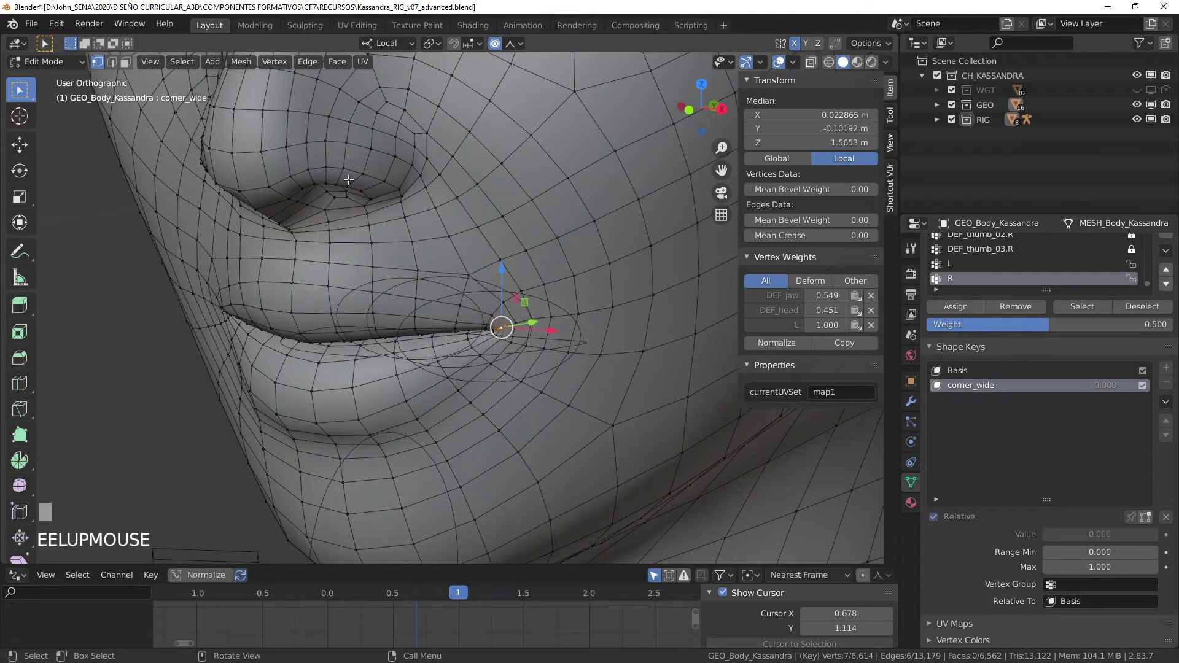
Show only the upper and lower teeth meshes and open both together in Edit Mode, seen from above.
scroll(482, 413, "down", 3)
scroll(378, 296, "up", 2)
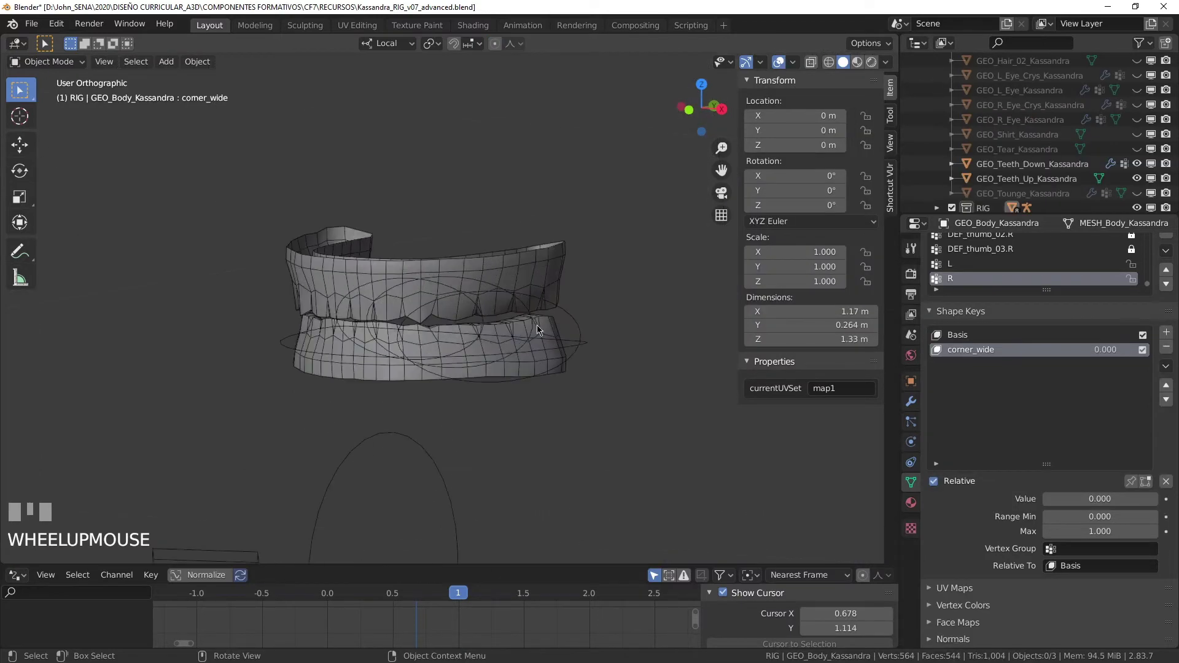
left_click(535, 330)
left_click_drag(536, 329, 515, 376)
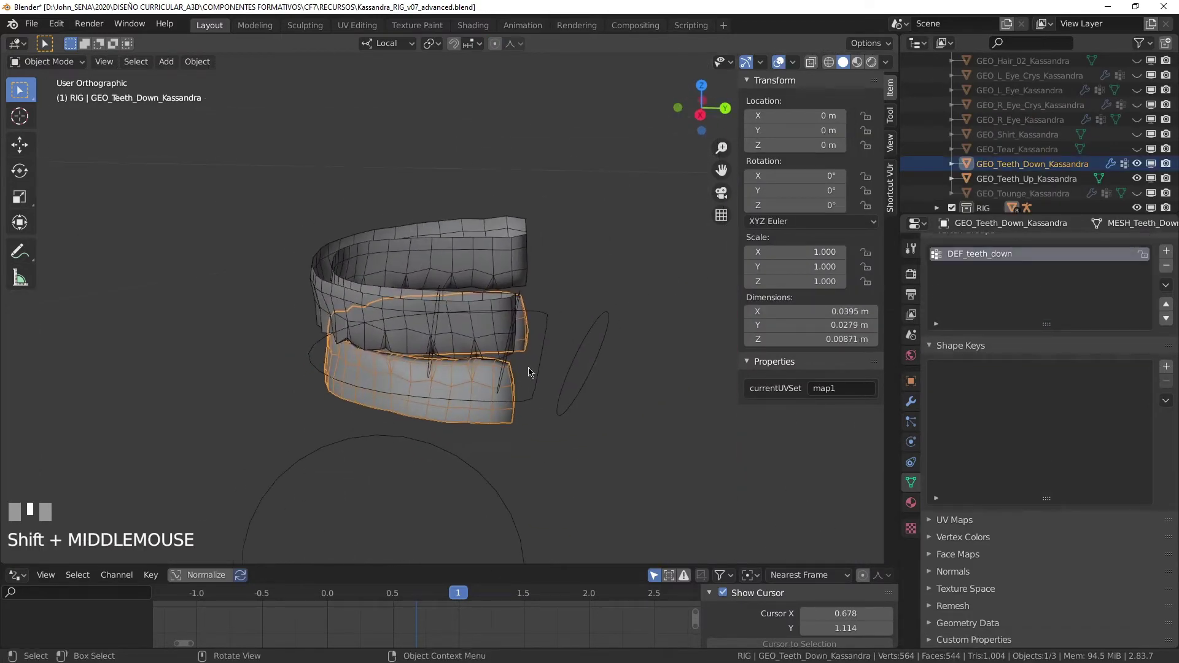
scroll(517, 300, "up", 2)
left_click(518, 301, "shift")
left_click_drag(517, 300, 570, 355)
key("Tab")
left_click(485, 319)
key("KP_7")
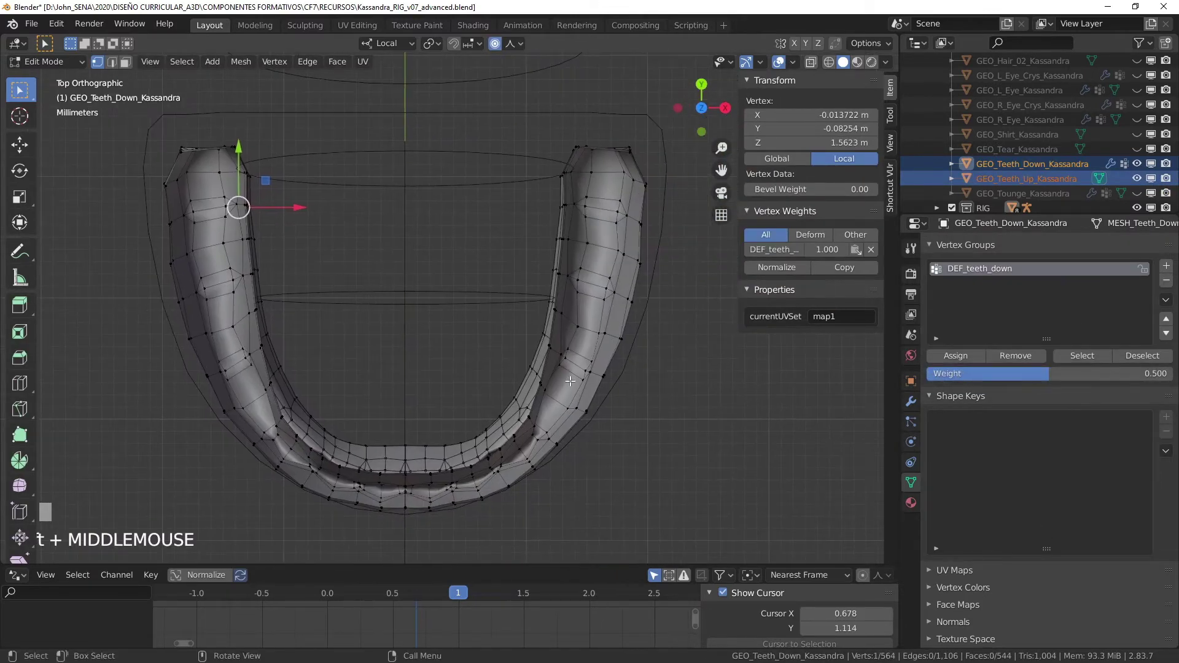
scroll(570, 355, "down", 1)
scroll(479, 326, "down", 1)
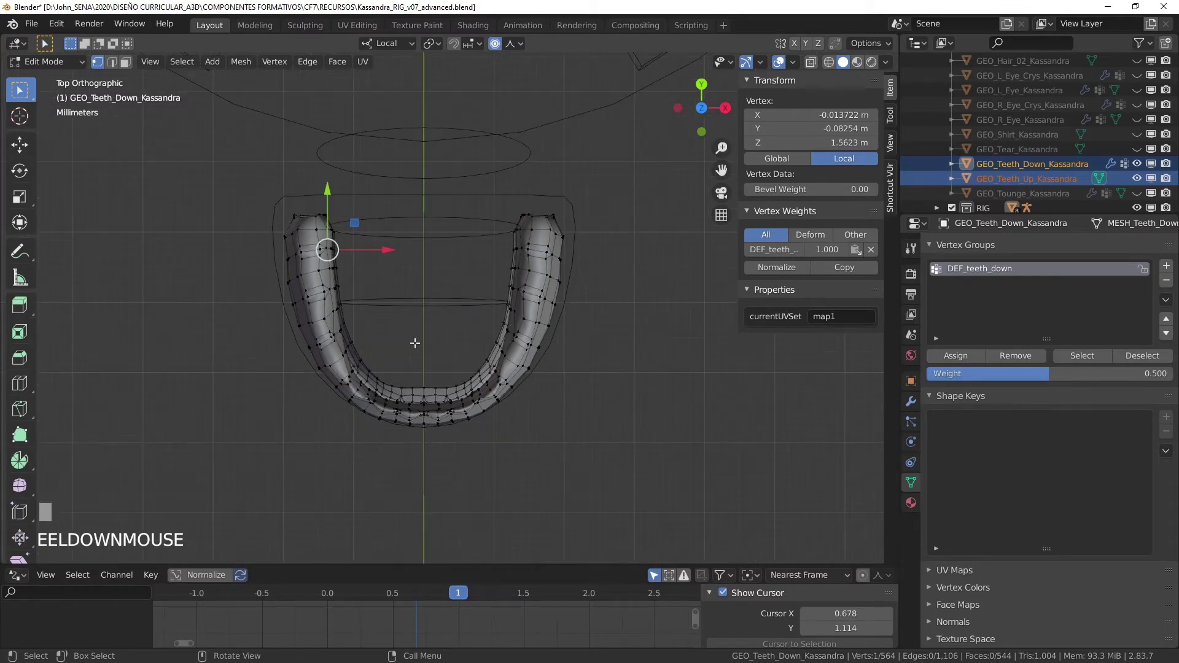
scroll(481, 393, "up", 3)
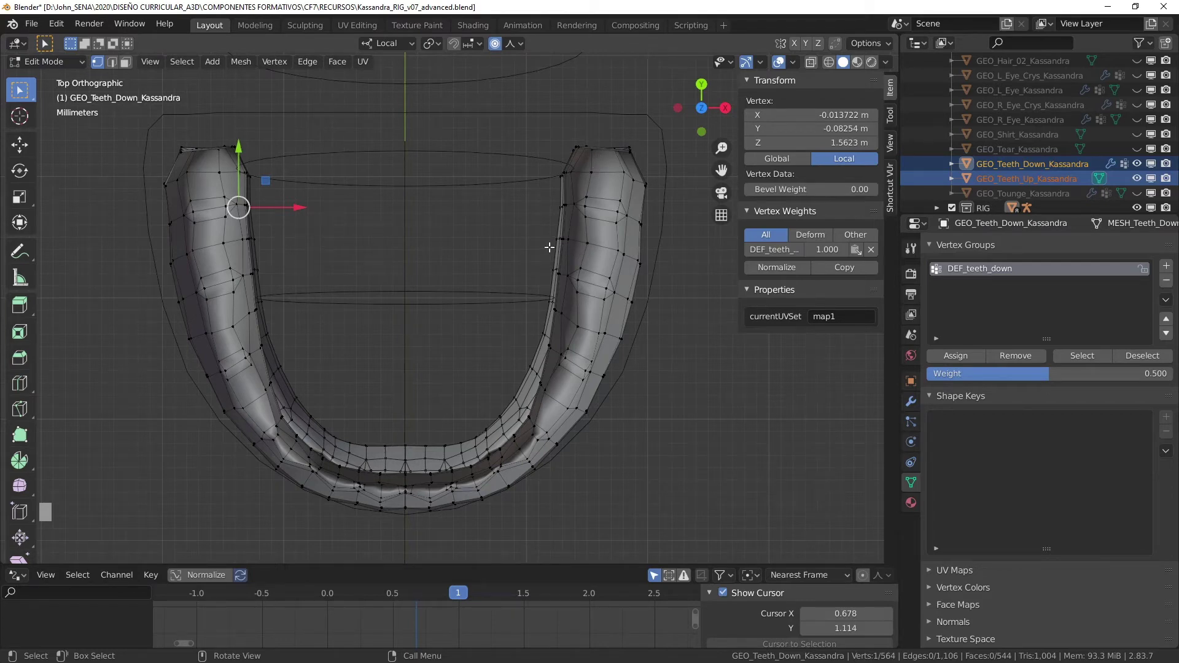
Select matching inner vertices on both sides of the teeth and snap the 3D cursor to the selection.
left_click(554, 270)
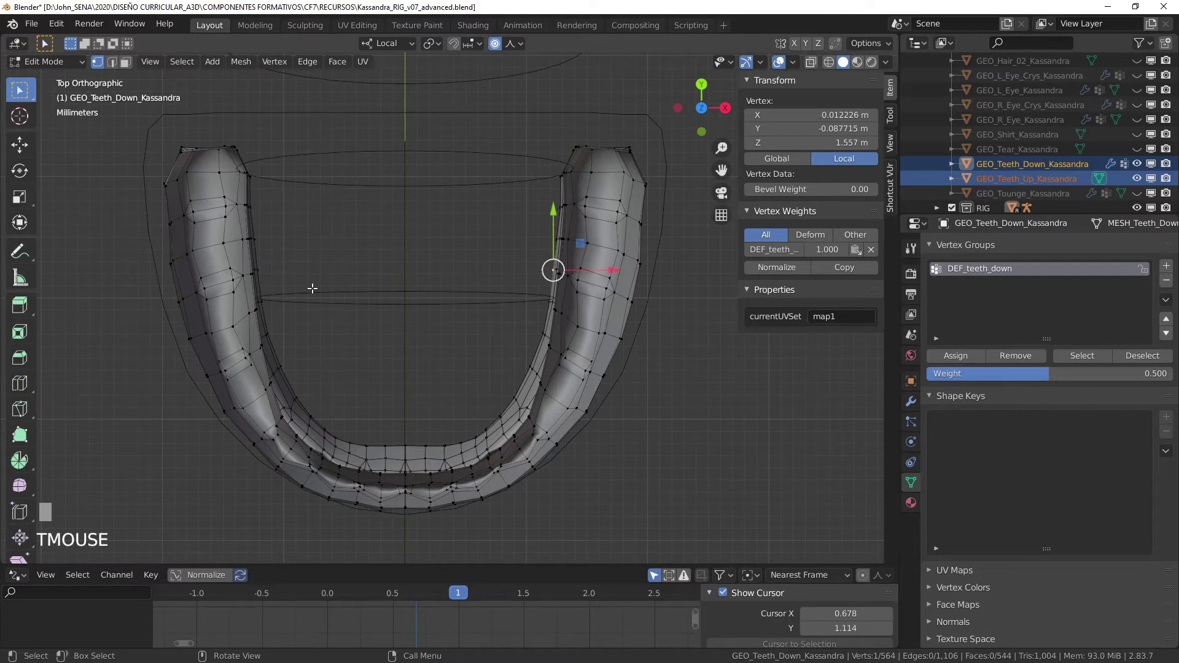
left_click(251, 272, "shift")
left_click_drag(466, 290, 411, 290)
key("shift+s")
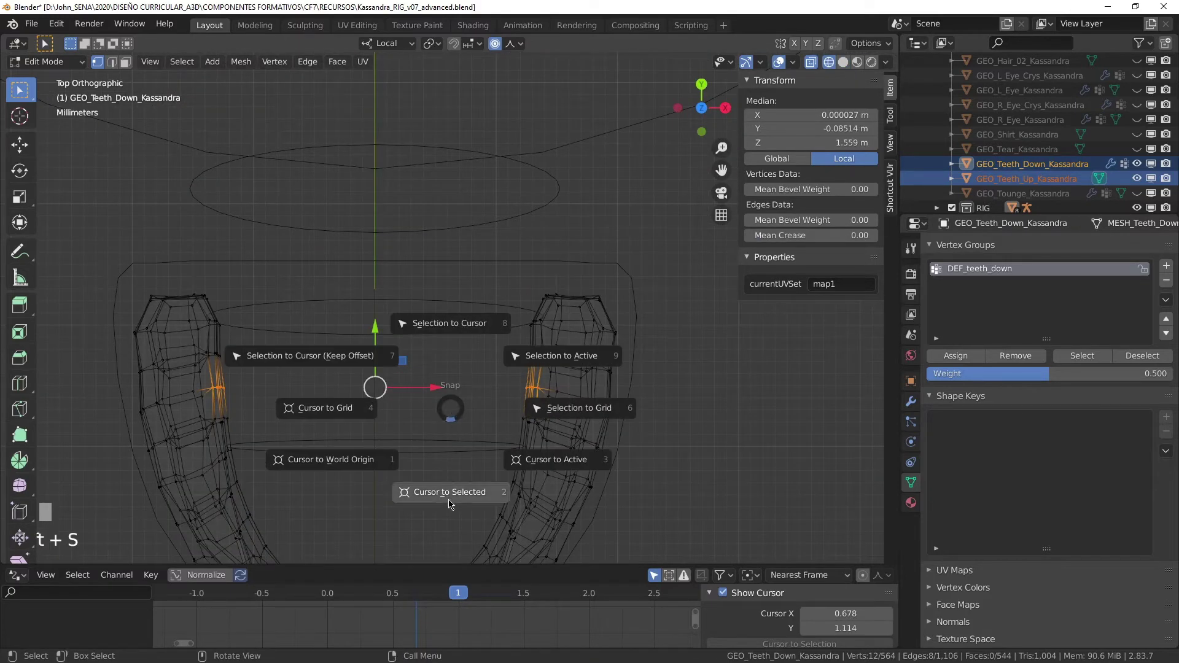
left_click(455, 497)
key("shift+Tab")
Set the 3D cursor's X location to 0 m.
left_click_drag(508, 395, 627, 337)
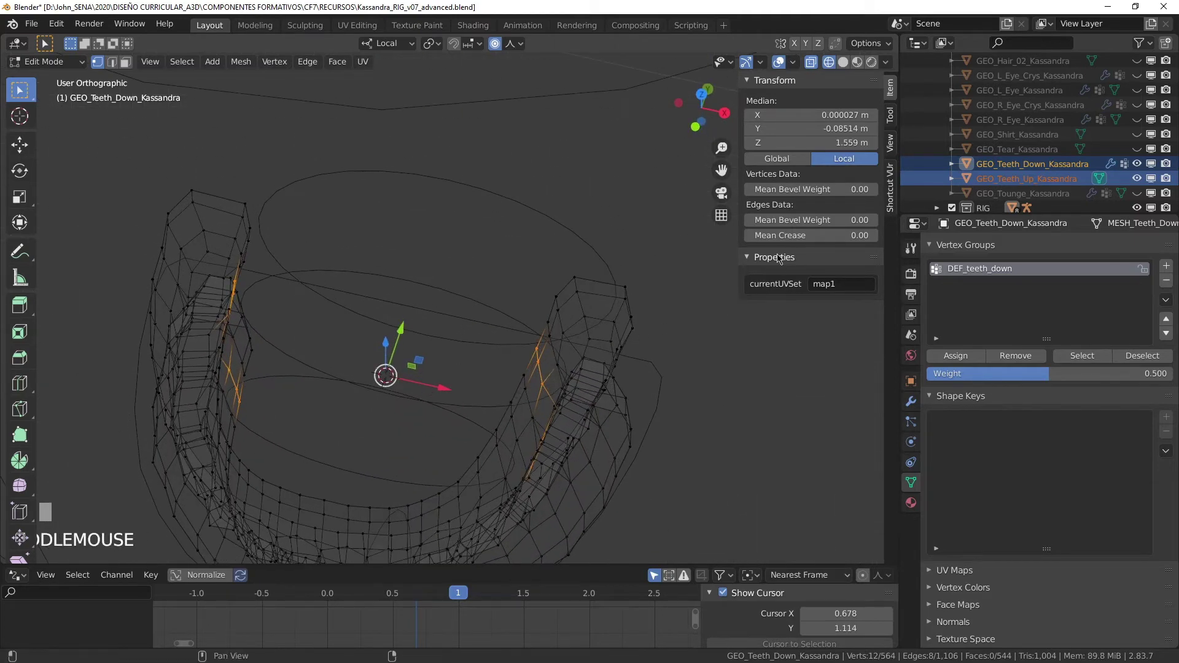
left_click(891, 117)
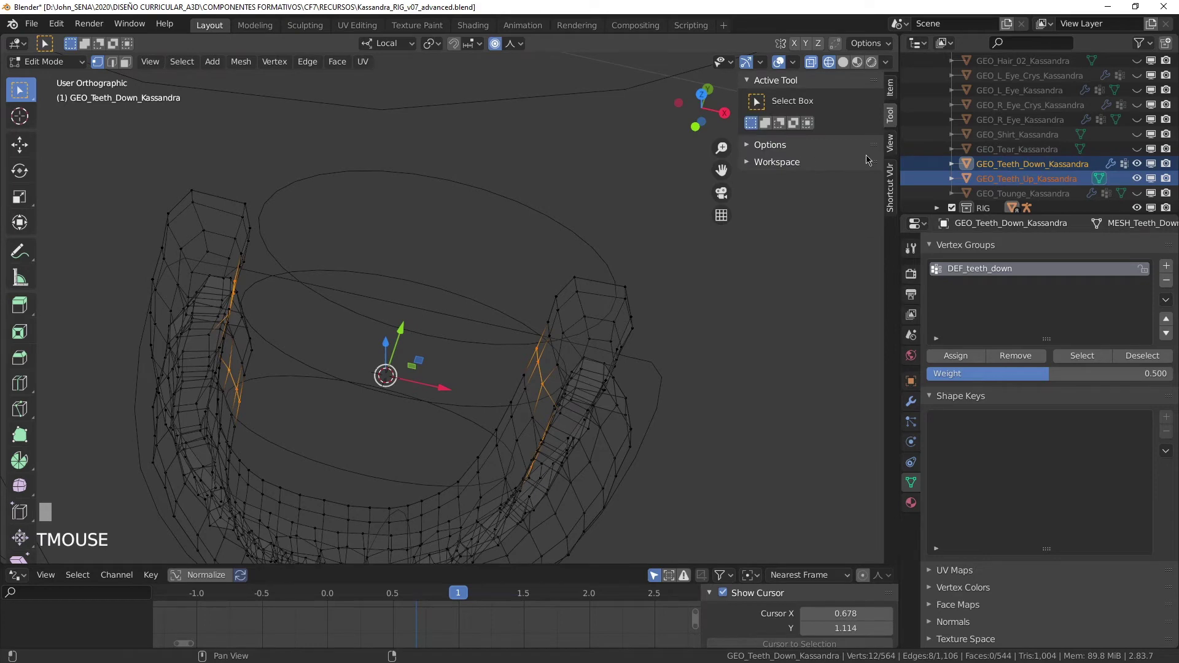
left_click(891, 143)
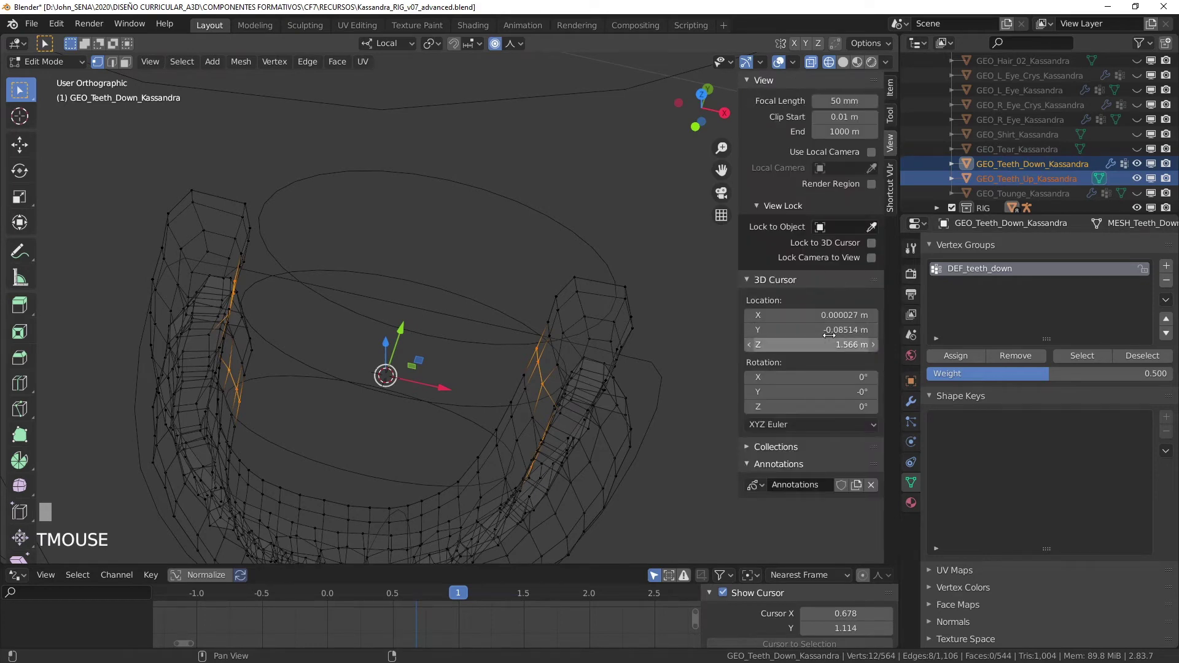
left_click(832, 315)
type("0")
key("KP_Enter")
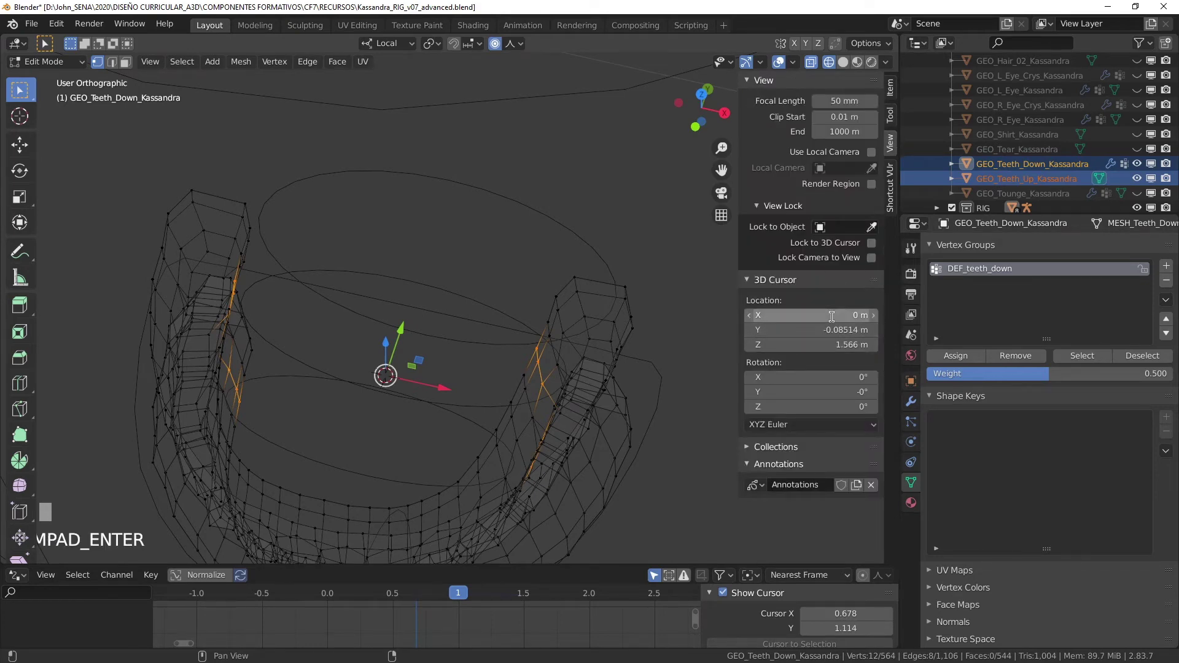
Add a Plain Axes empty named PIVOTE_BOCA at the 3D cursor with a display size of 0.02 m.
key("shift+a")
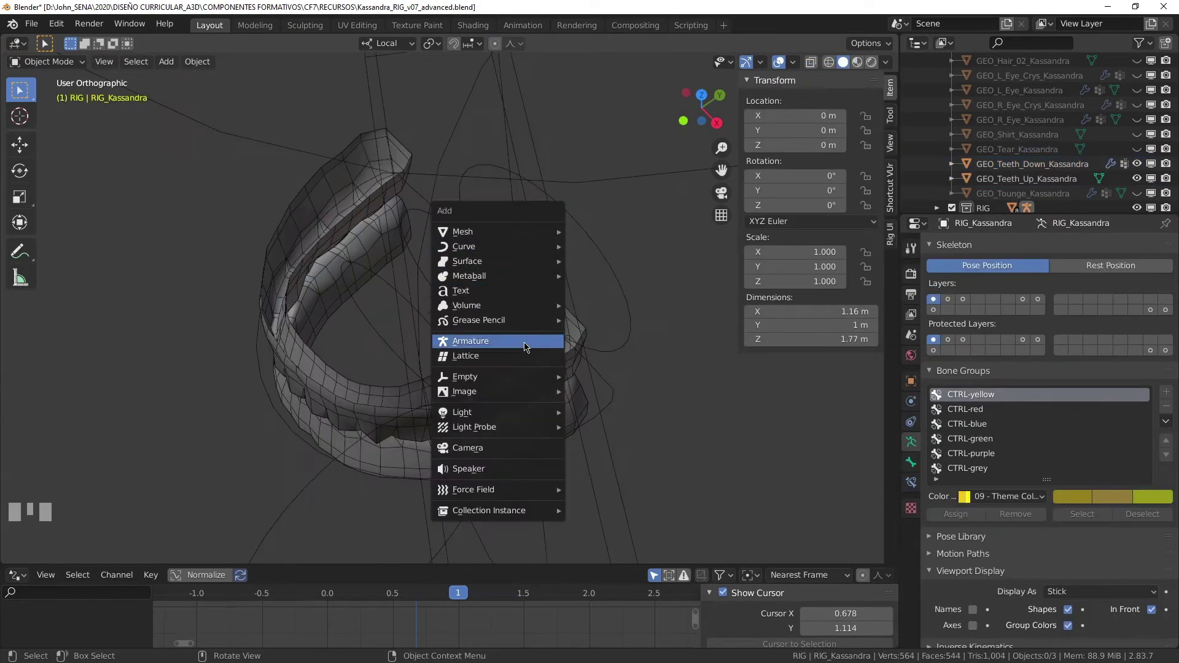
mouse_move(493, 375)
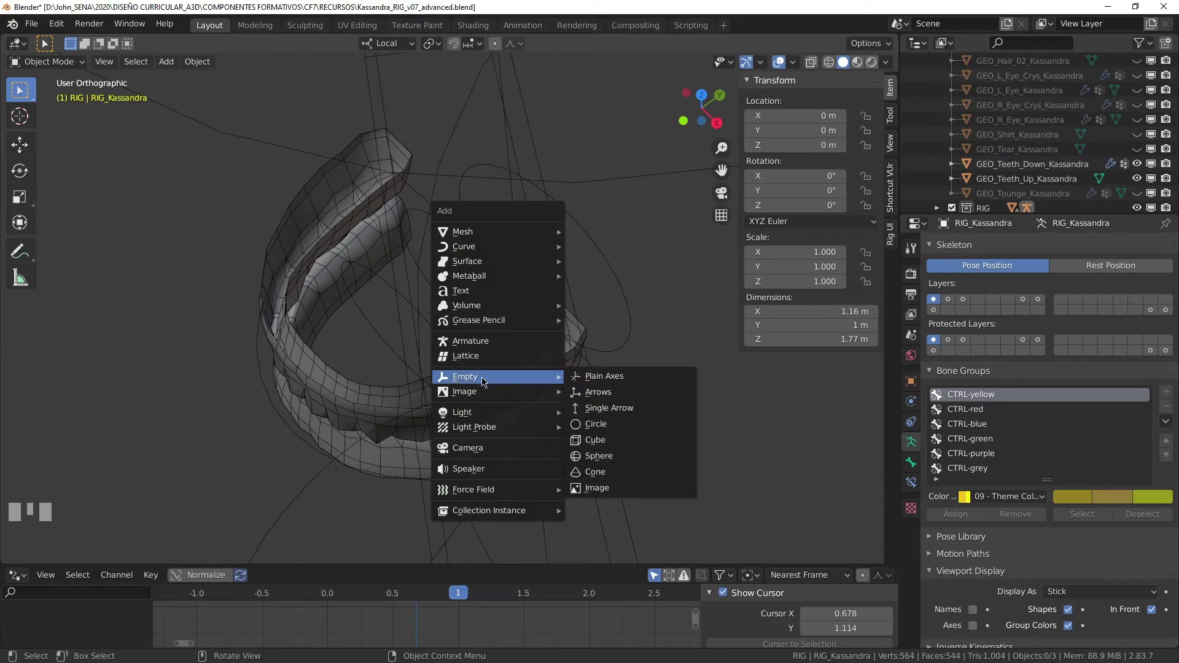
left_click(620, 382)
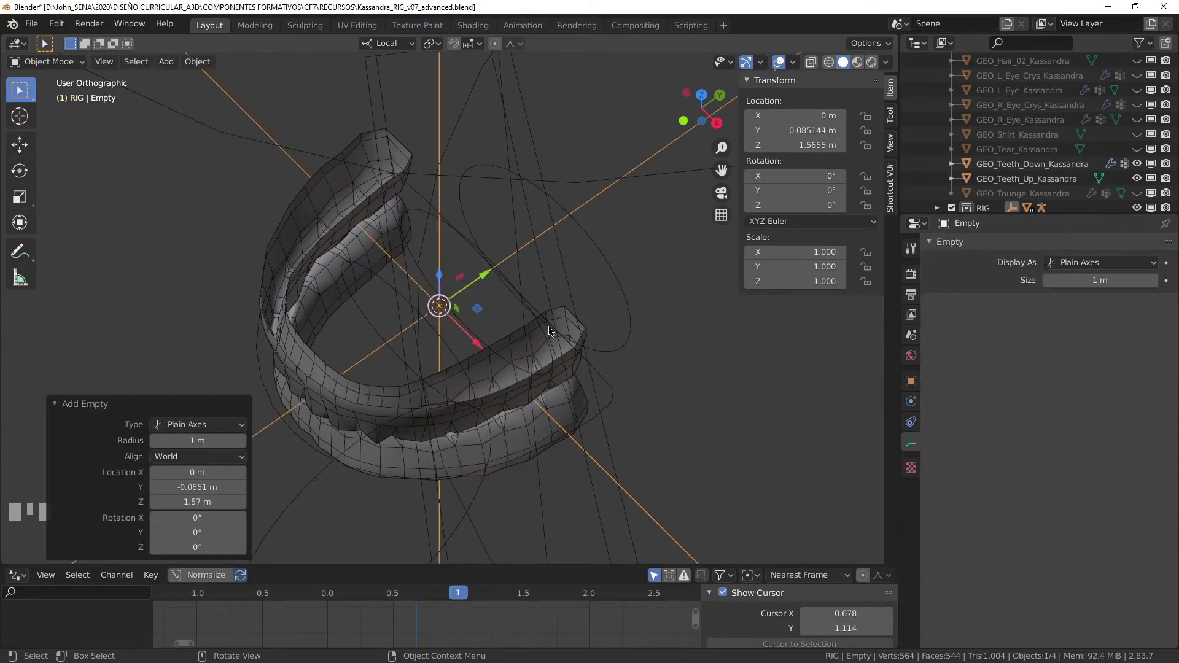
scroll(548, 332, "up", 6)
scroll(553, 365, "up", 3)
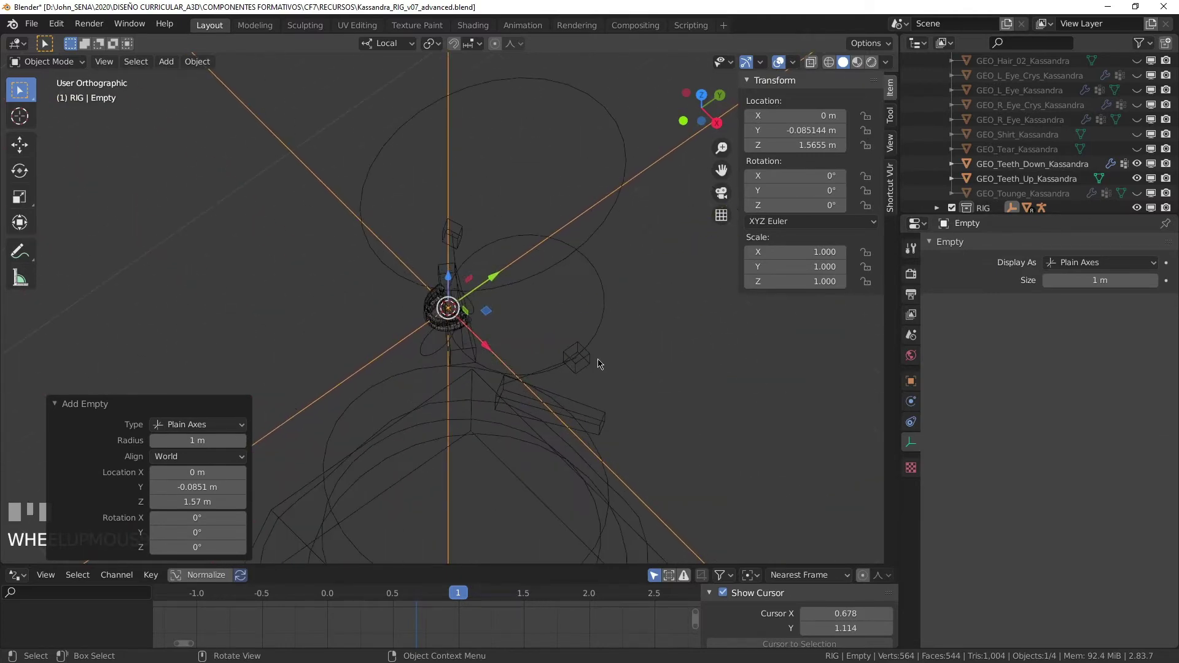
left_click_drag(1099, 280, 1053, 280)
scroll(646, 334, "up", 2)
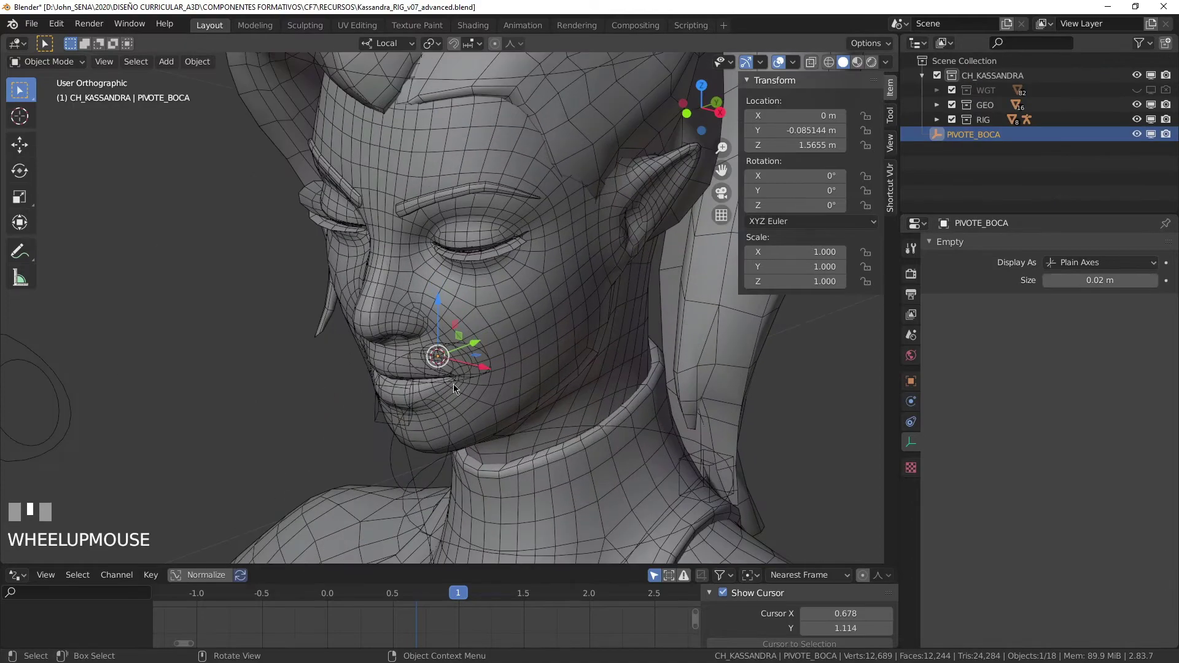
Expand the GEO collection to list the character's meshes.
scroll(405, 376, "up", 3)
left_click_drag(601, 401, 580, 338)
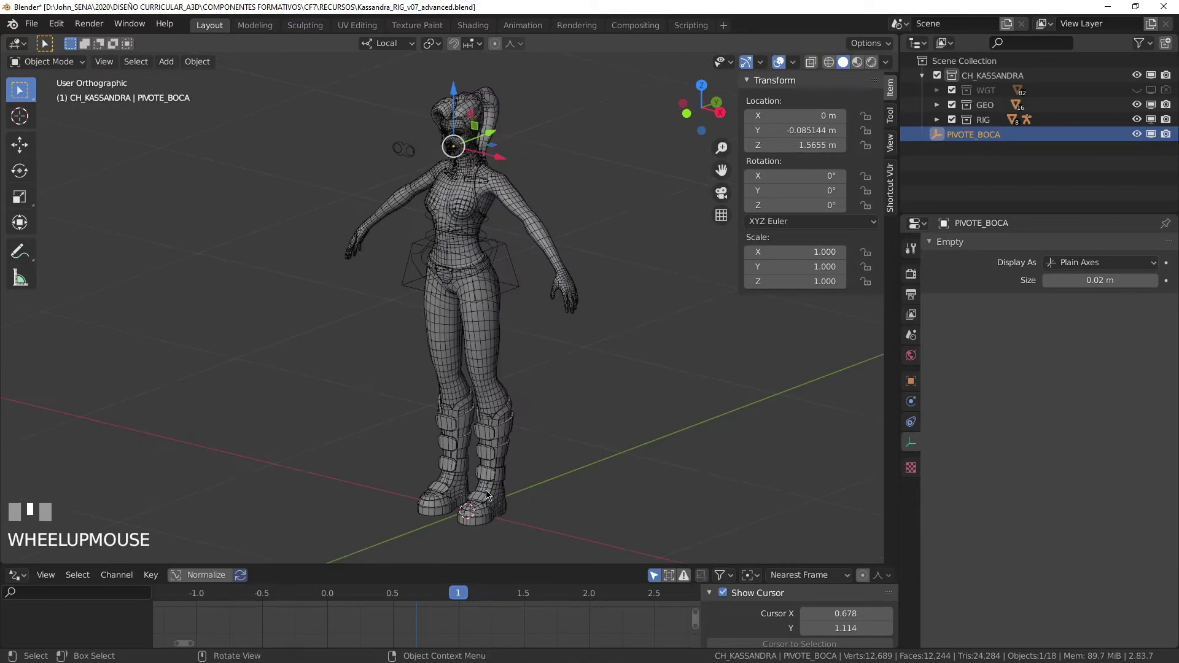
left_click_drag(575, 252, 594, 405)
scroll(594, 405, "up", 10)
left_click_drag(724, 345, 599, 358)
scroll(599, 358, "up", 3)
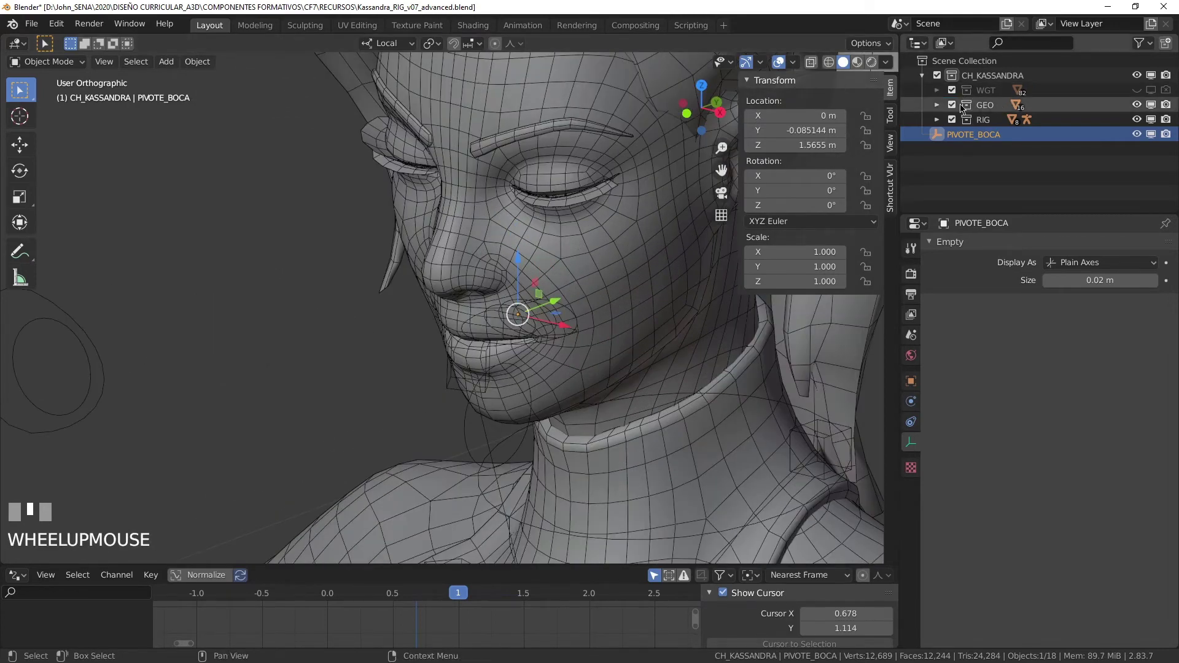
left_click(937, 106)
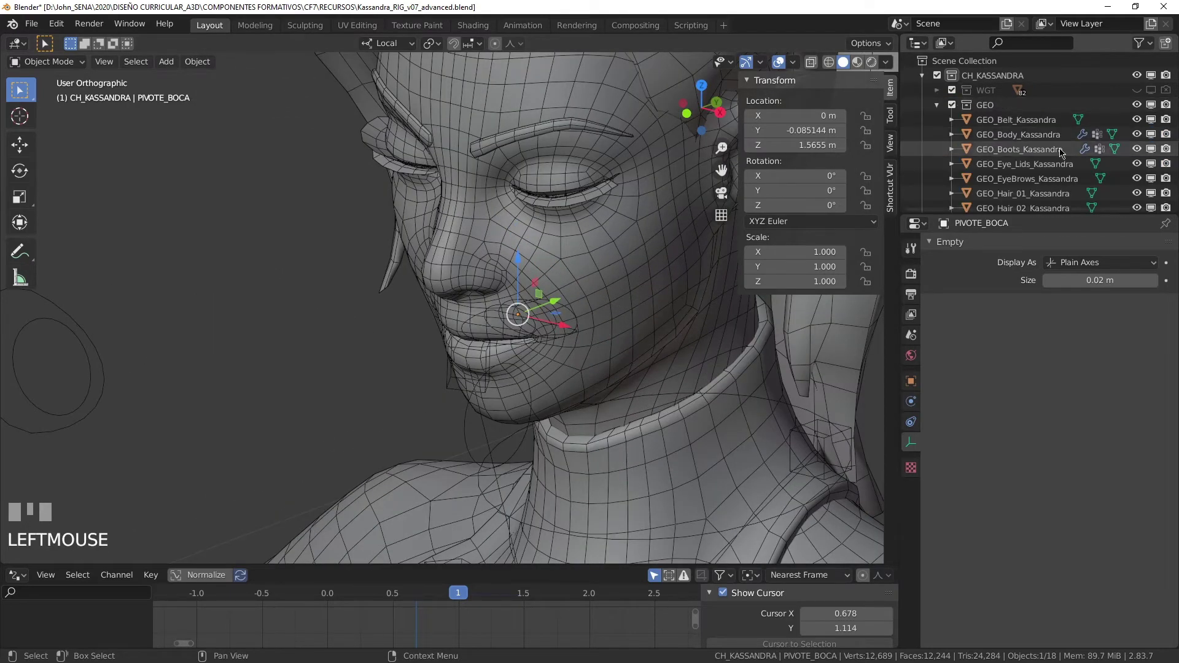
scroll(1085, 168, "down", 3)
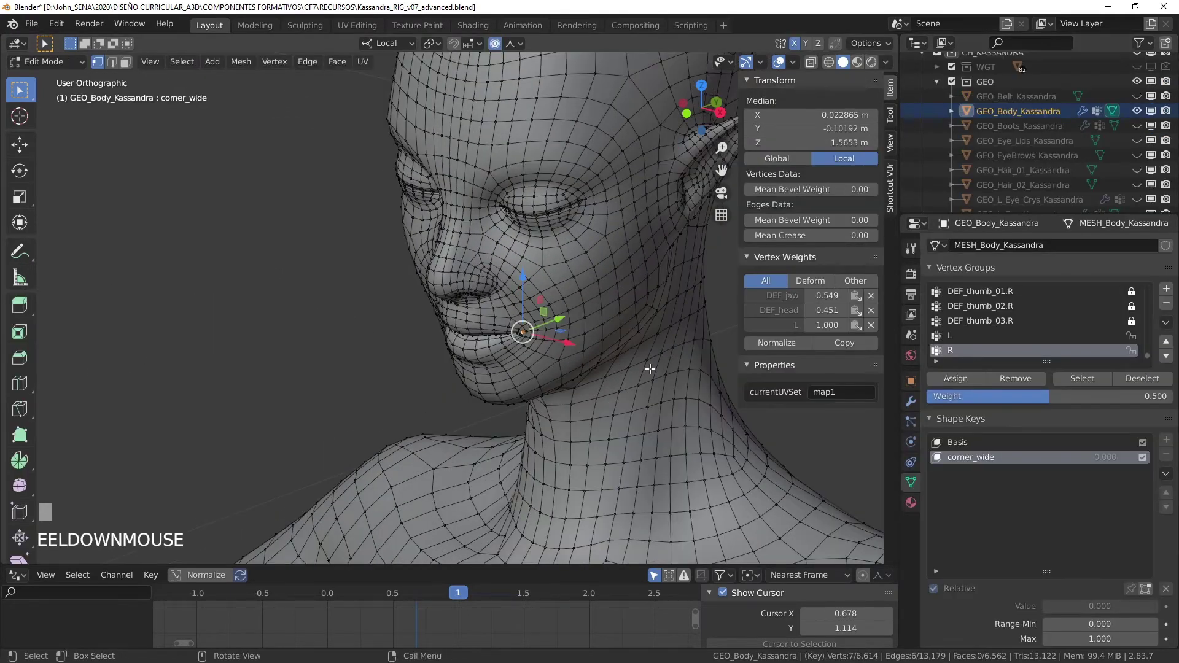
Isolate the body mesh in Edit Mode from the front, with the corner_wide shape key active and the mouth-corner vertices selected.
key("KP_1")
scroll(639, 362, "up", 4)
key("z")
left_click(701, 370)
key("z")
left_click(540, 368)
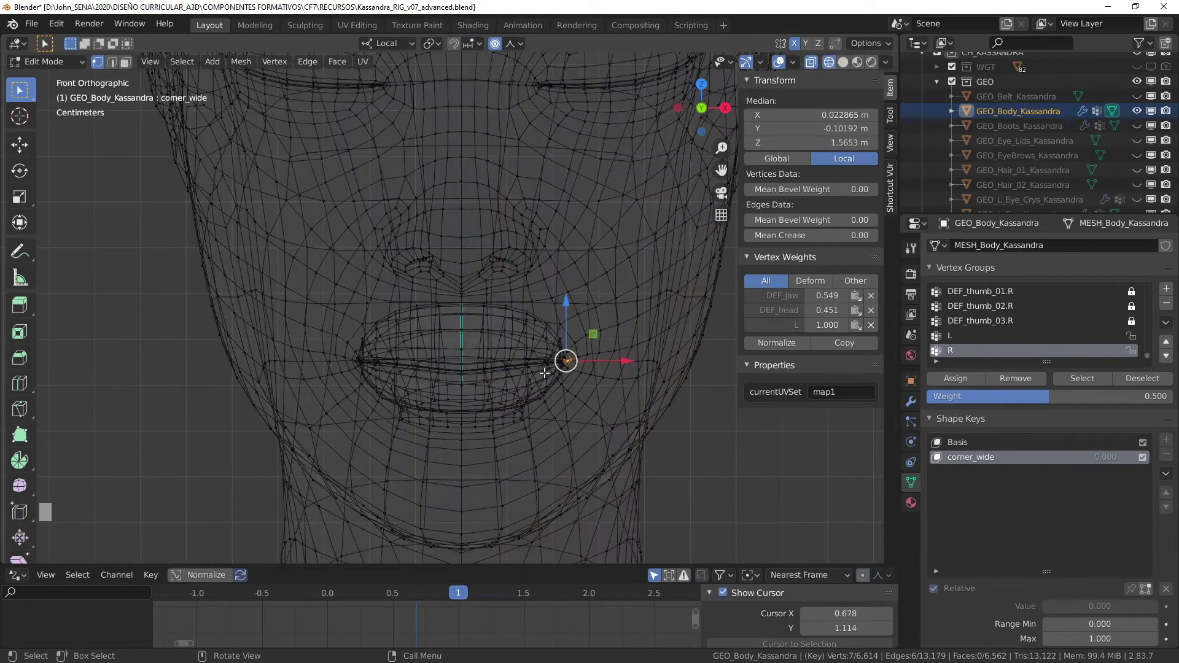
scroll(541, 375, "up", 1)
scroll(529, 380, "down", 3)
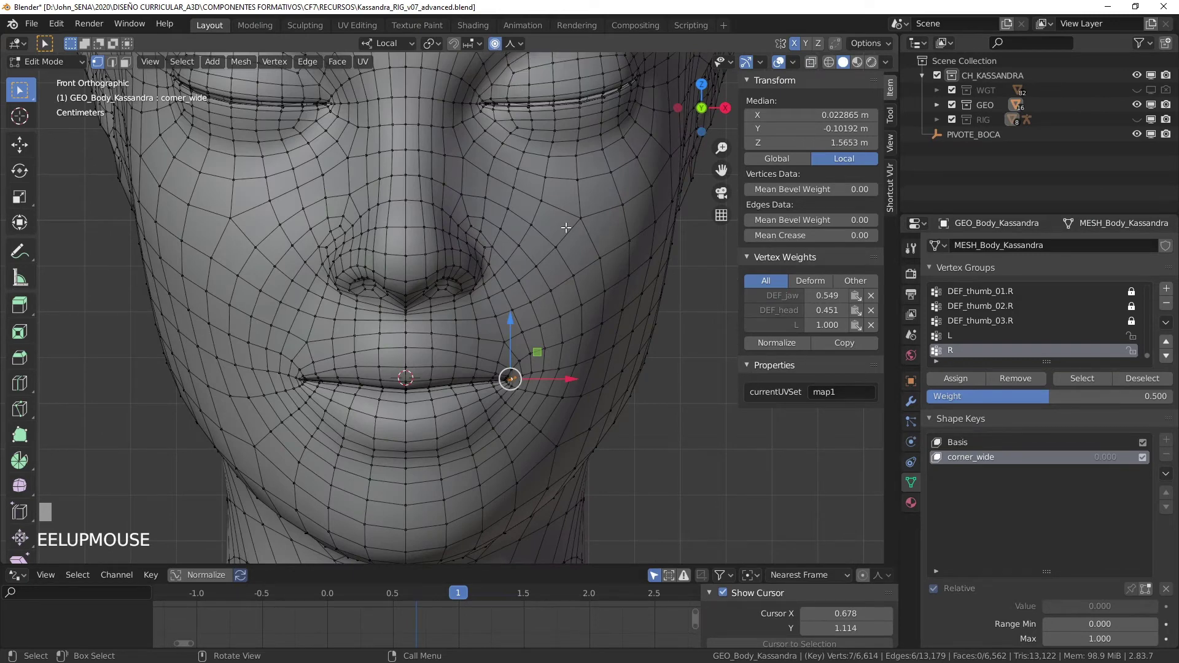
Toggle proportional editing and preview different influence radii around the selected mouth-corner vertices without moving them.
key("o")
key("o")
key("o")
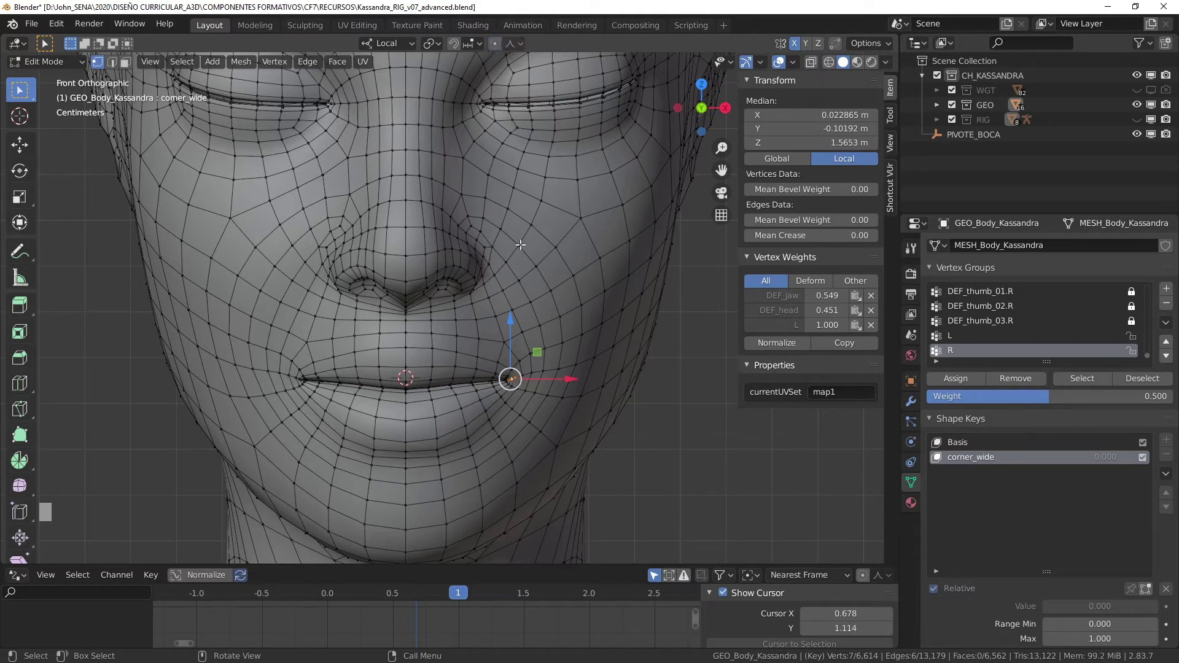
key("o")
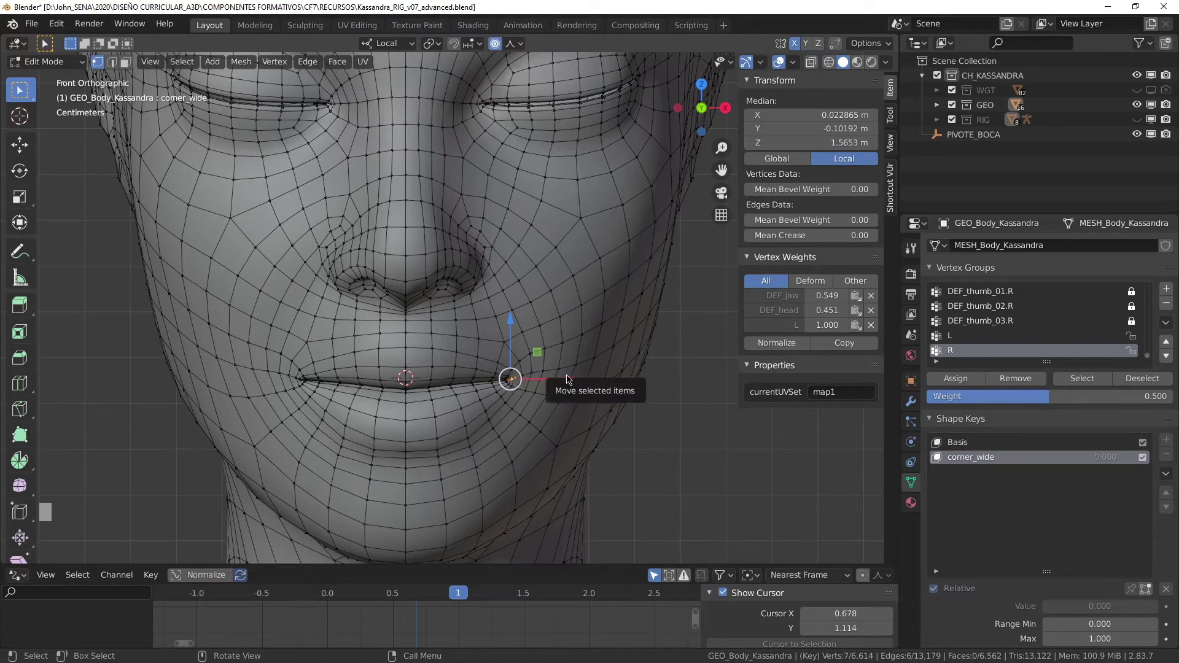
key("g")
scroll(564, 391, "down", 3)
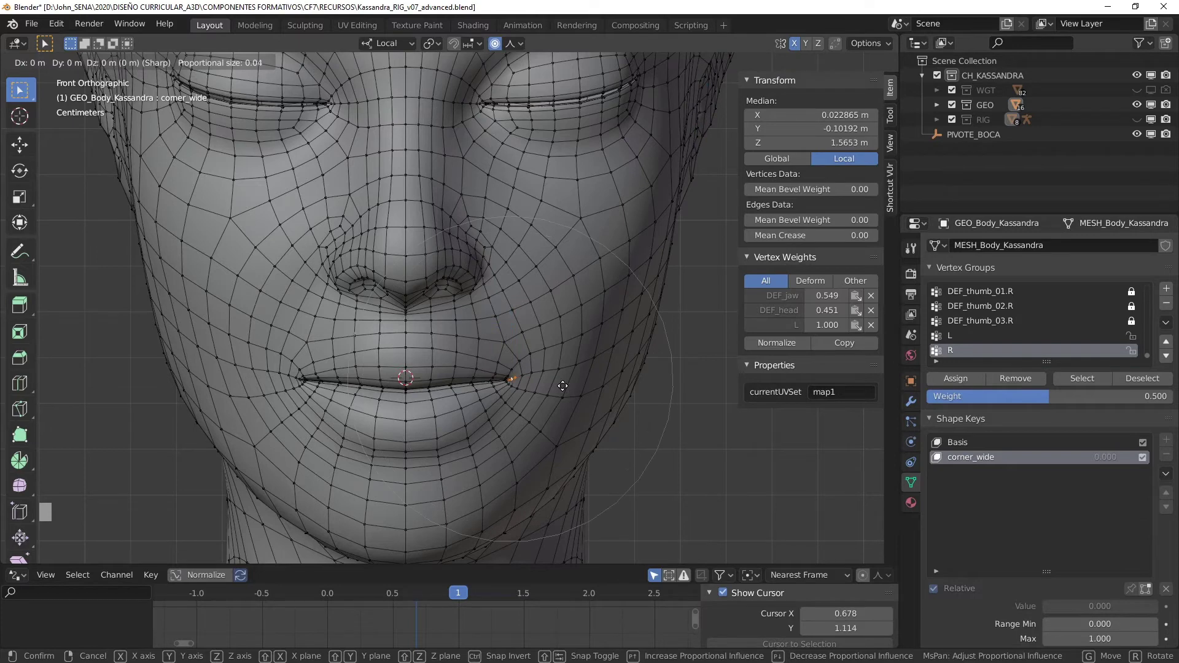
scroll(563, 386, "up", 7)
scroll(563, 385, "up", 3)
scroll(563, 386, "down", 4)
scroll(563, 386, "up", 3)
right_click(563, 385)
Show the body mesh in wireframe from above, with the 3D cursor and the selected mouth corner in view.
scroll(597, 376, "up", 1)
key("KP_7")
key("z")
left_click(468, 367)
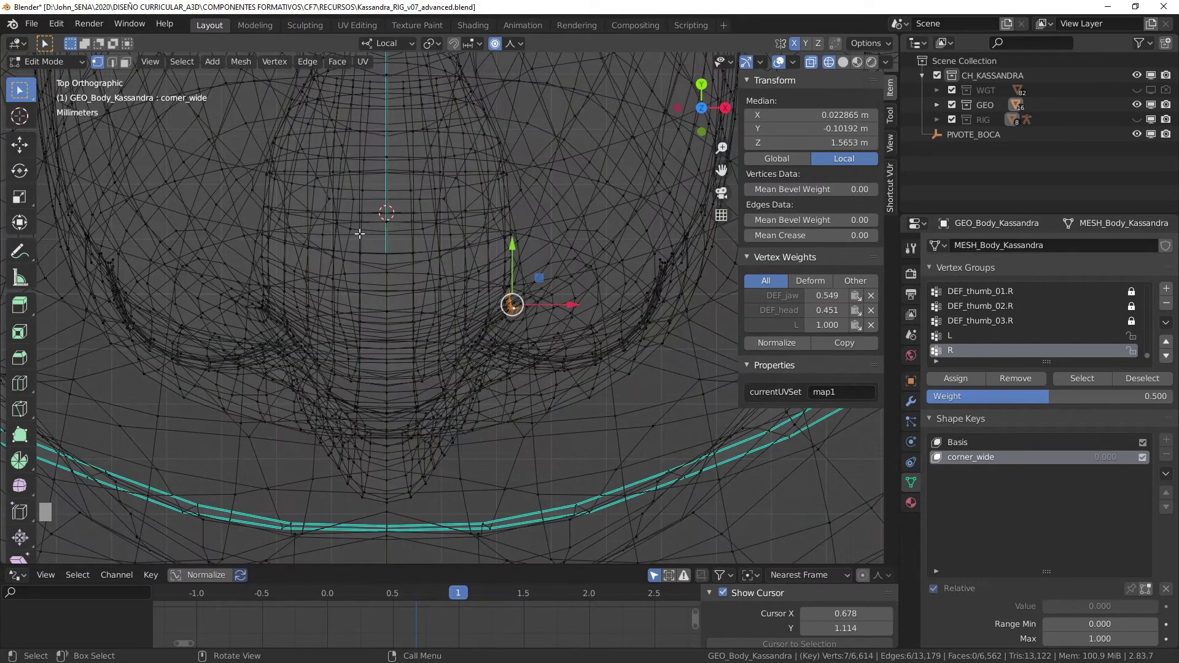
left_click_drag(611, 400, 607, 427)
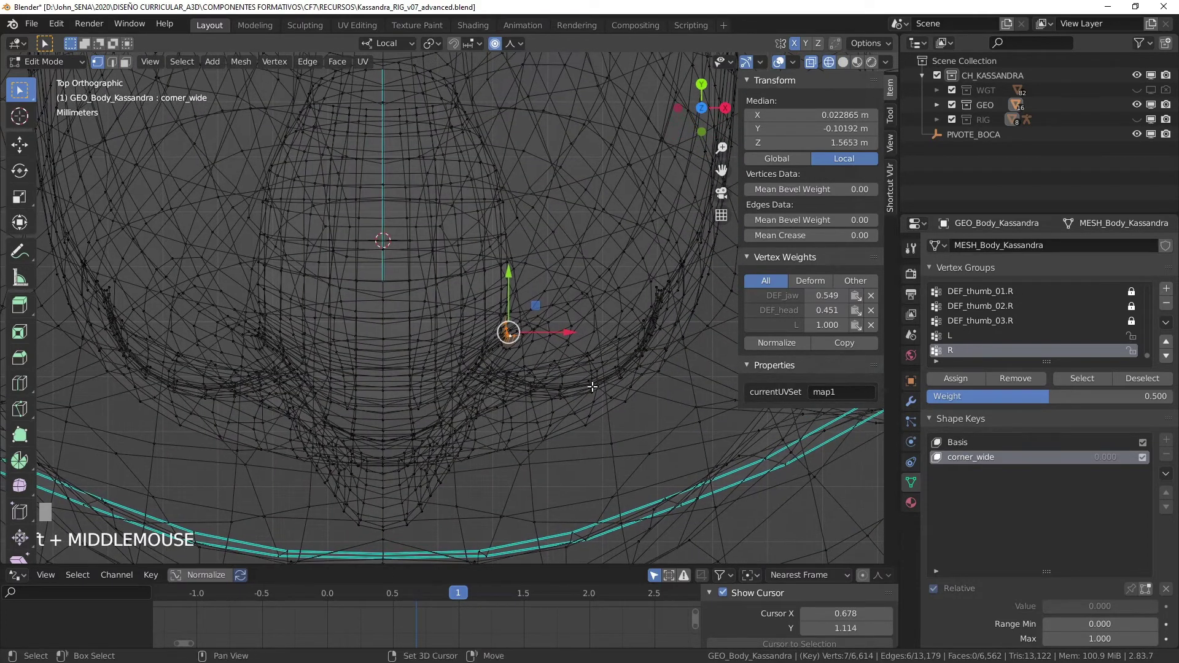
left_click_drag(580, 379, 573, 419)
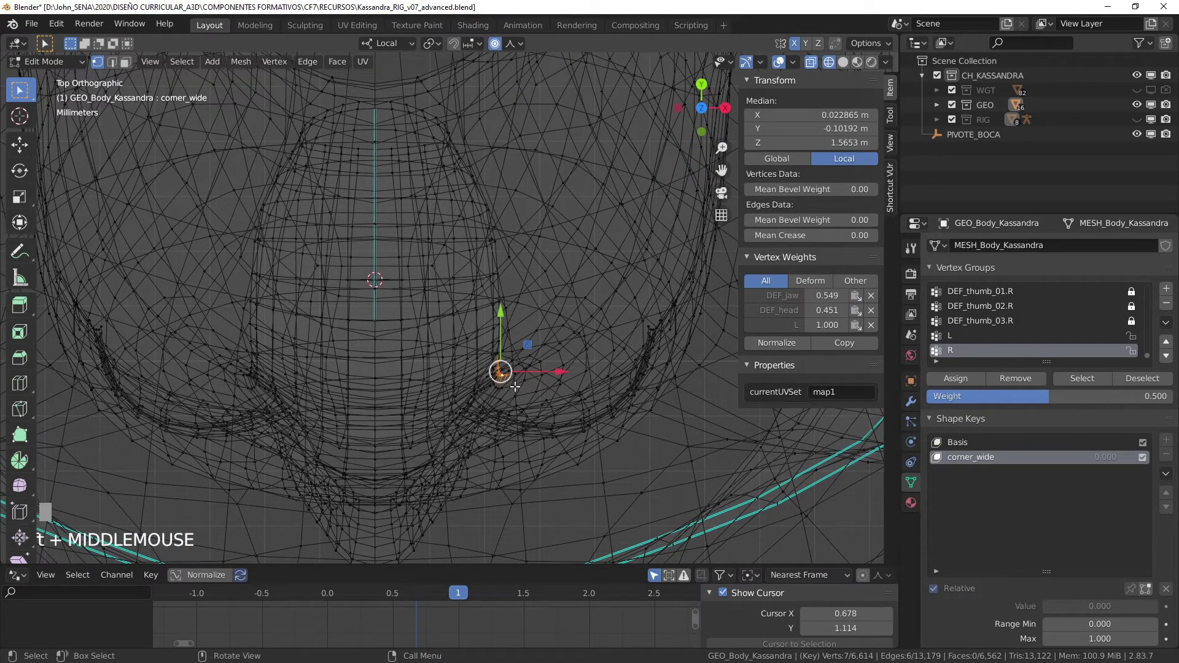
scroll(480, 383, "down", 3)
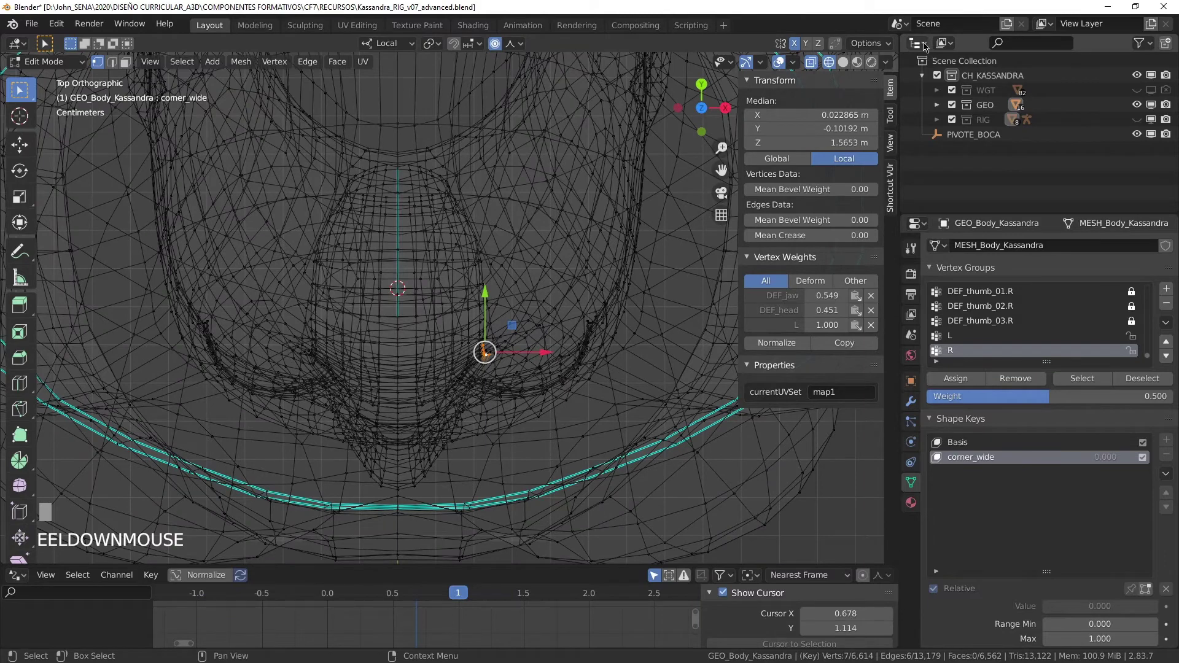
Change the Outliner area into a second 3D Viewport that shows the face from the front.
left_click(918, 43)
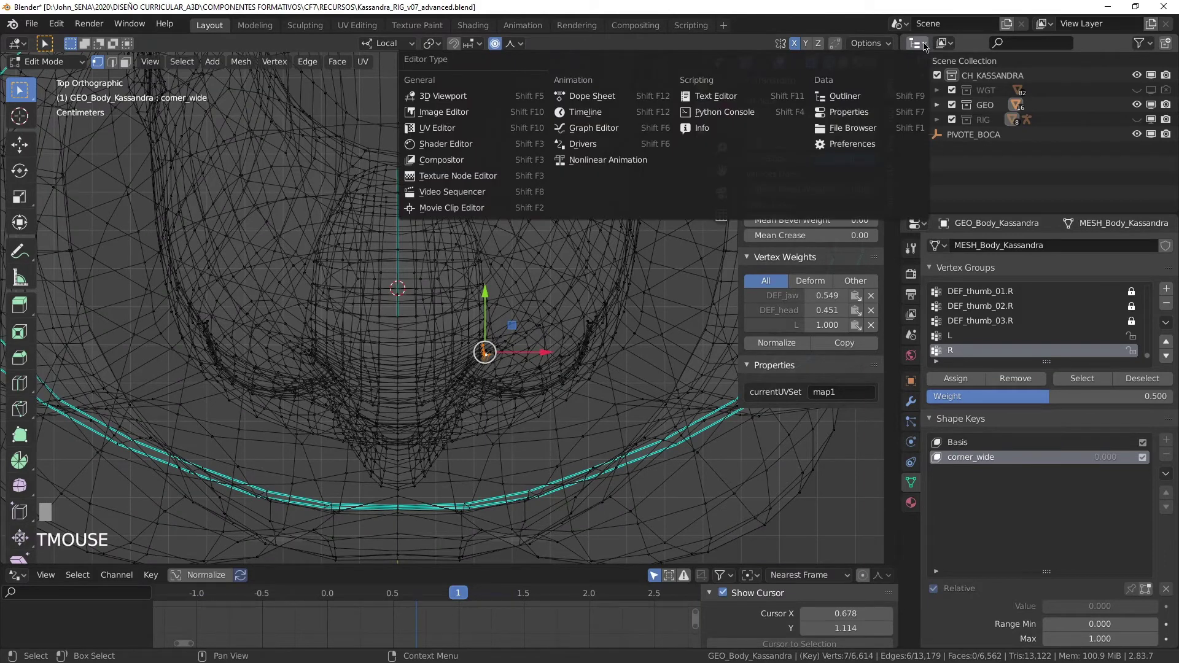
left_click(442, 96)
key("KP_0")
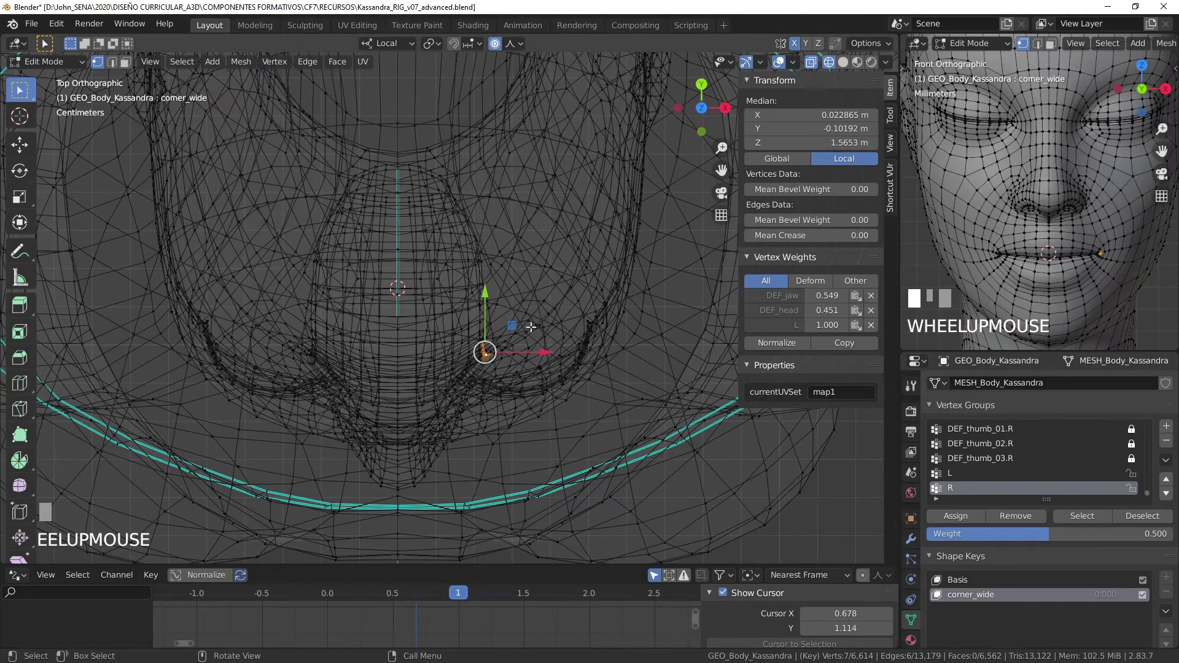
scroll(527, 325, "up", 1)
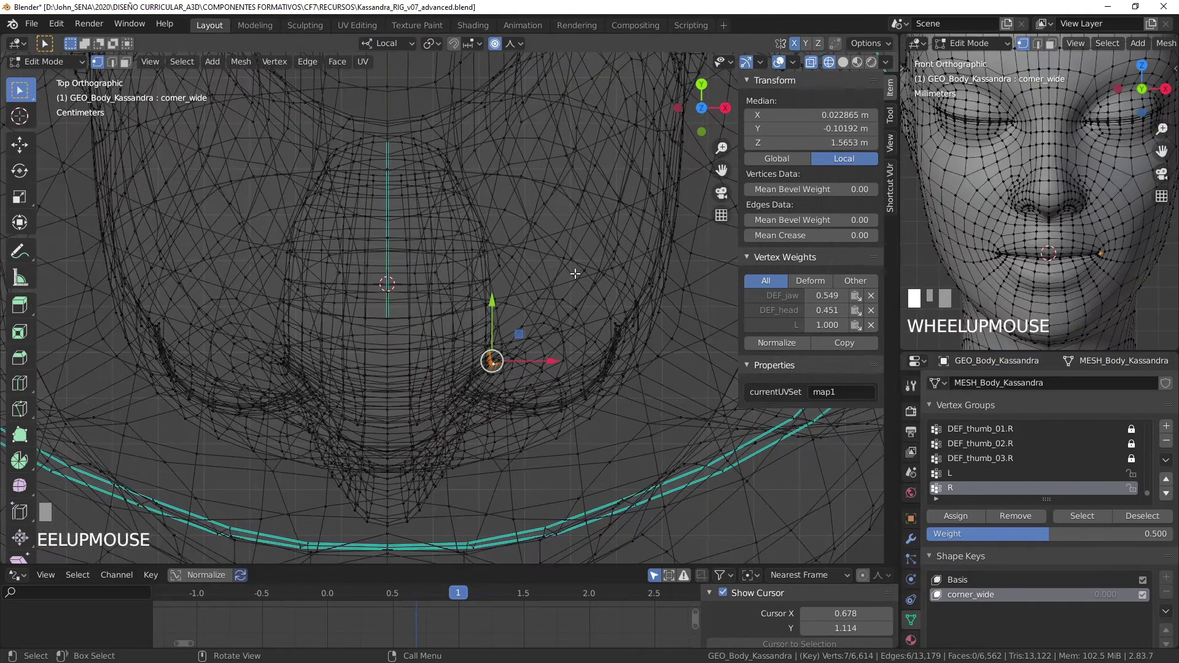
Set the transform pivot point to 3D Cursor and change the transform gizmo to Rotate.
left_click(433, 44)
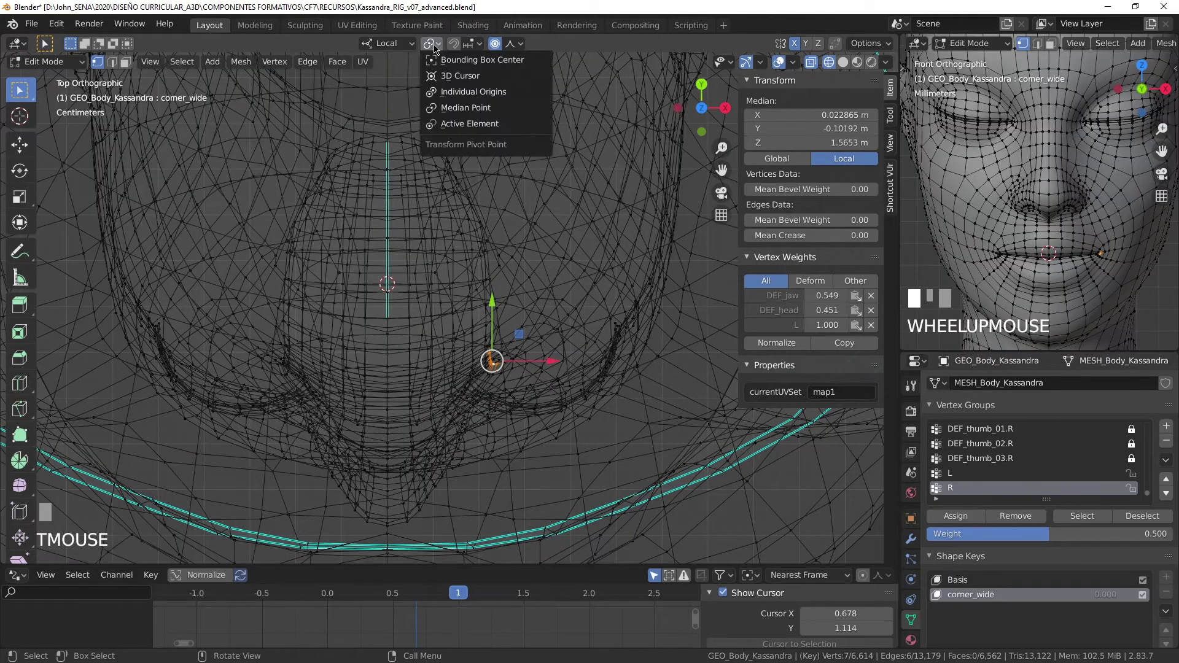
left_click(464, 77)
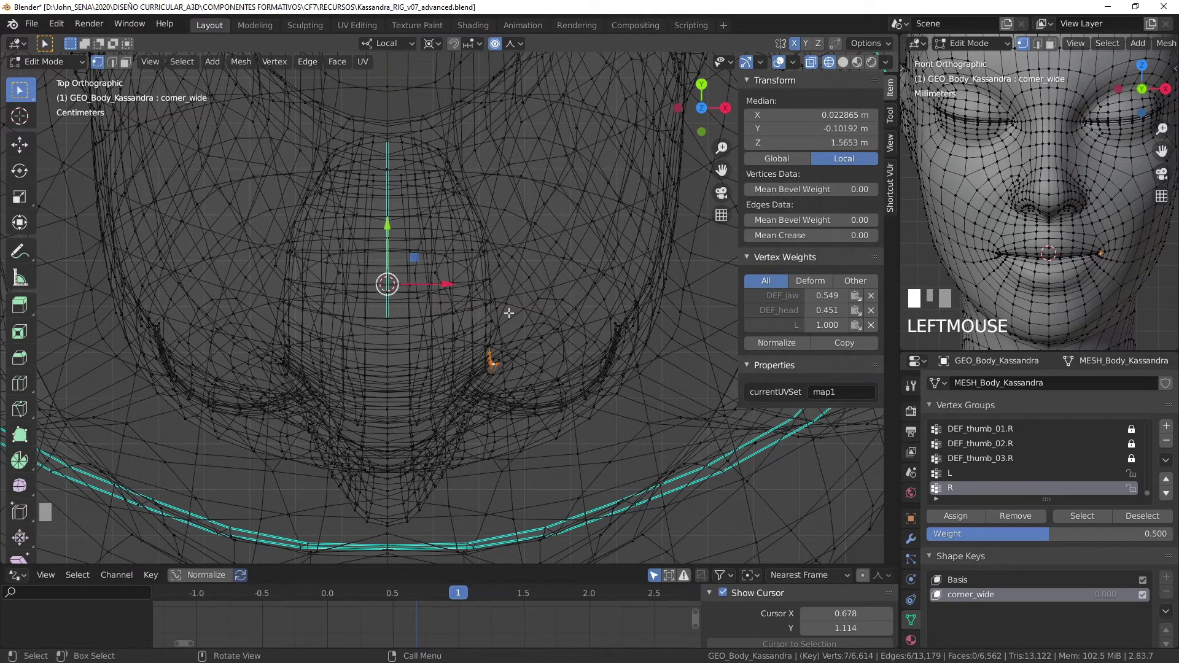
key("alt+space")
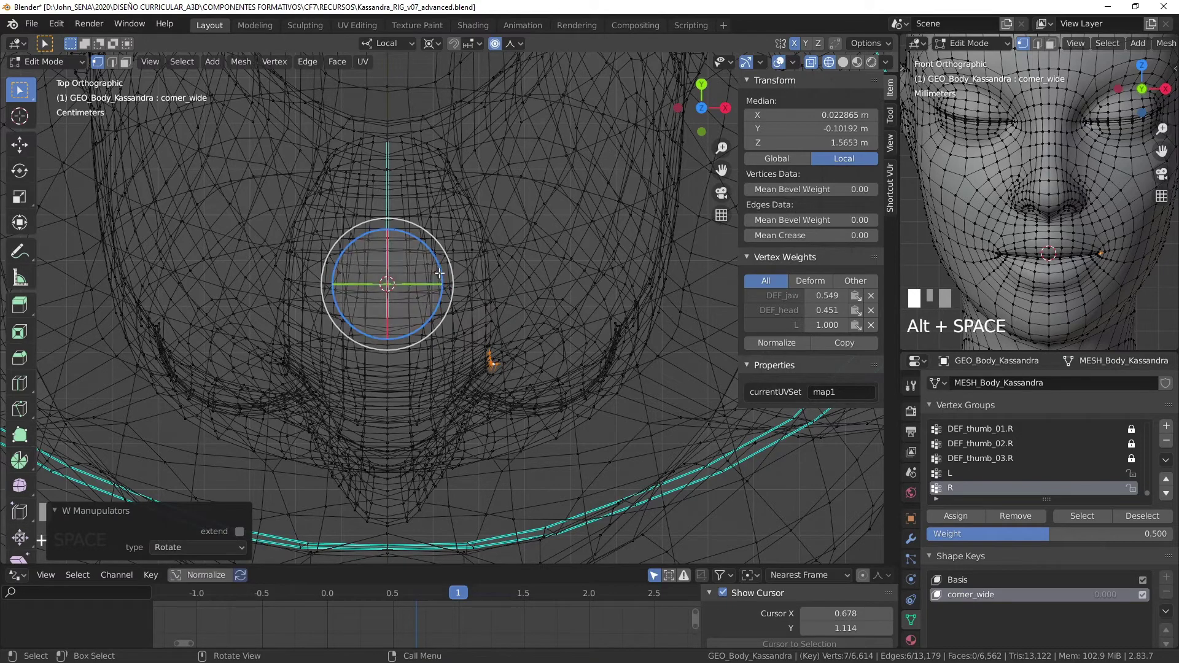
Try rotating the mouth-corner vertices 31.9° about Z, undo the rotation, and reduce the proportional size to 0.014.
left_click_drag(440, 268, 415, 248)
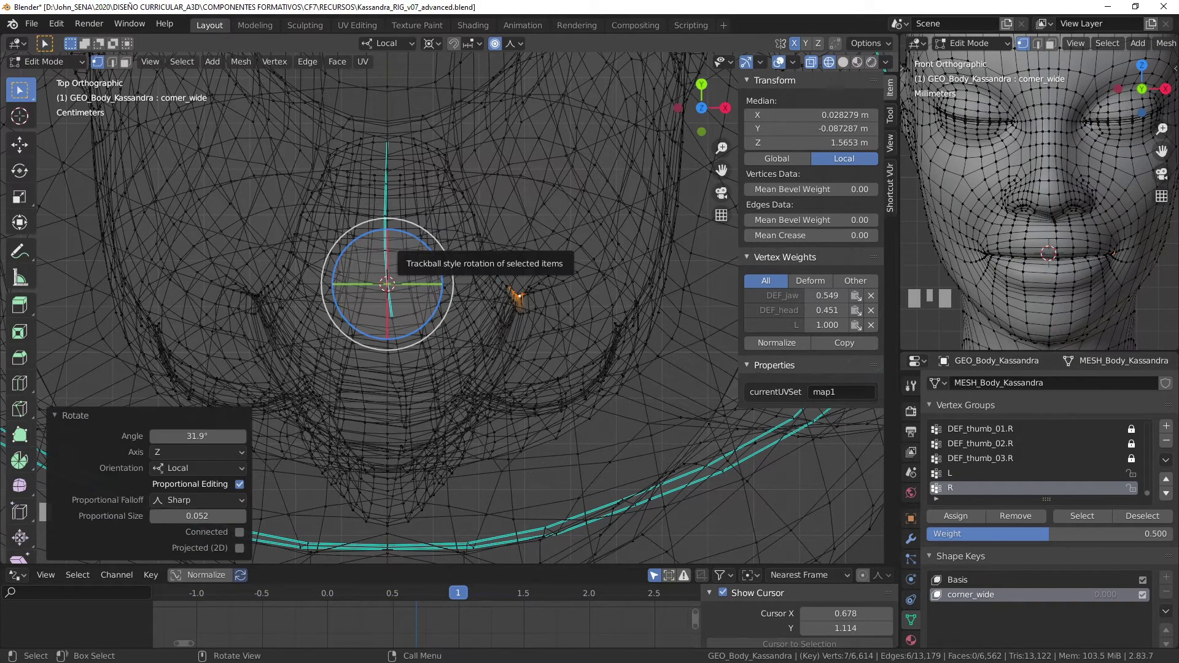
key("ctrl+z")
key("g")
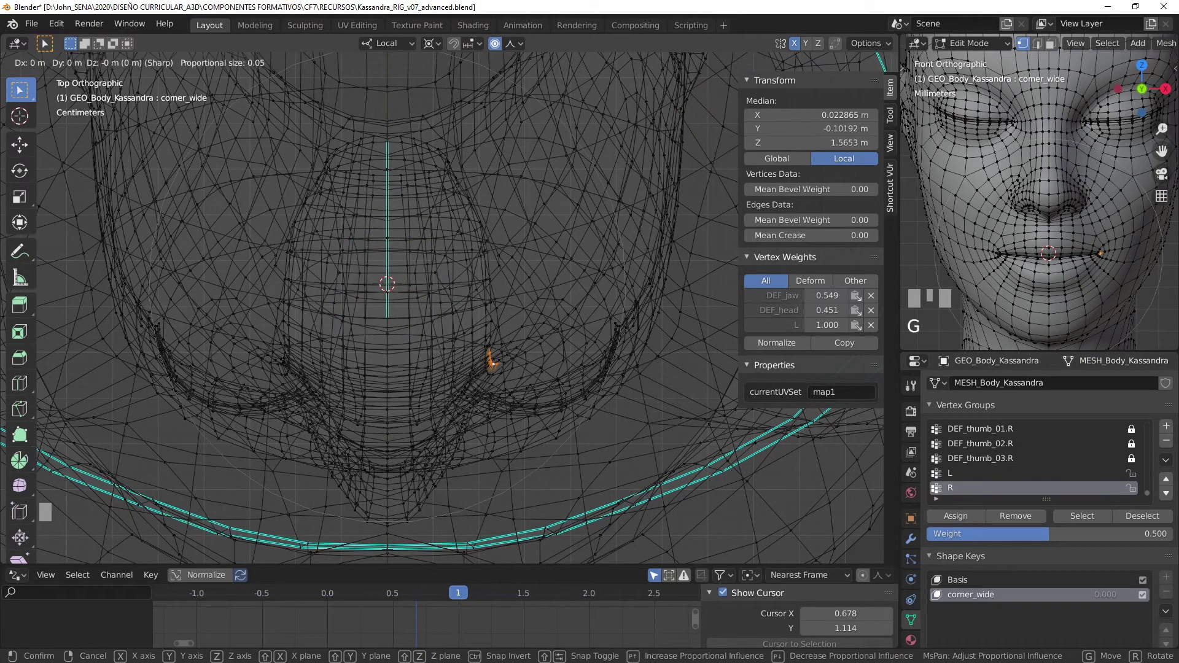
scroll(417, 248, "up", 2)
left_click(417, 247)
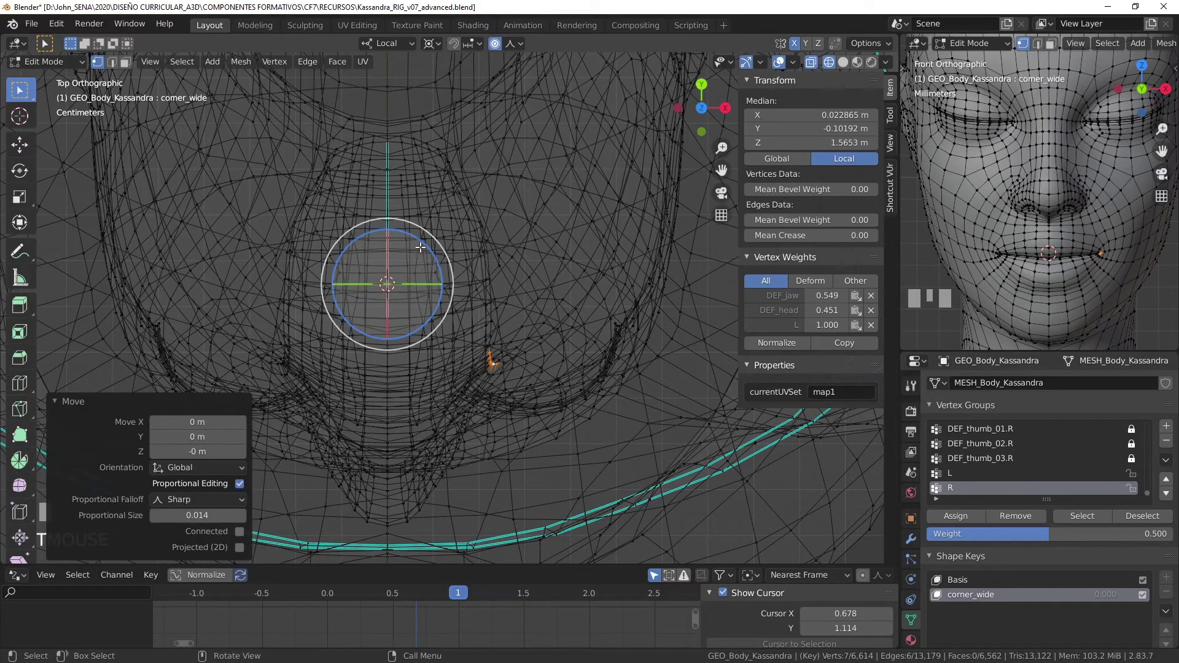
Rotate the mouth-corner vertices -9.17° around the 3D cursor with Sharp falloff and proportional size 0.024, and start rotating them further back.
key("r")
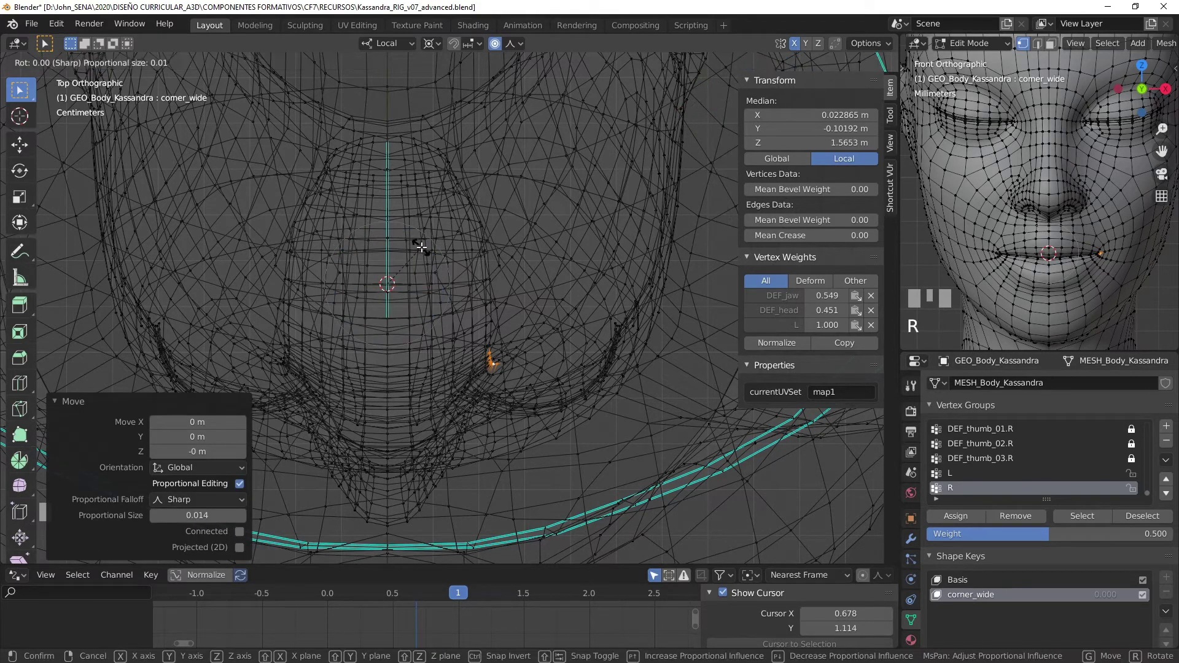
scroll(417, 244, "down", 1)
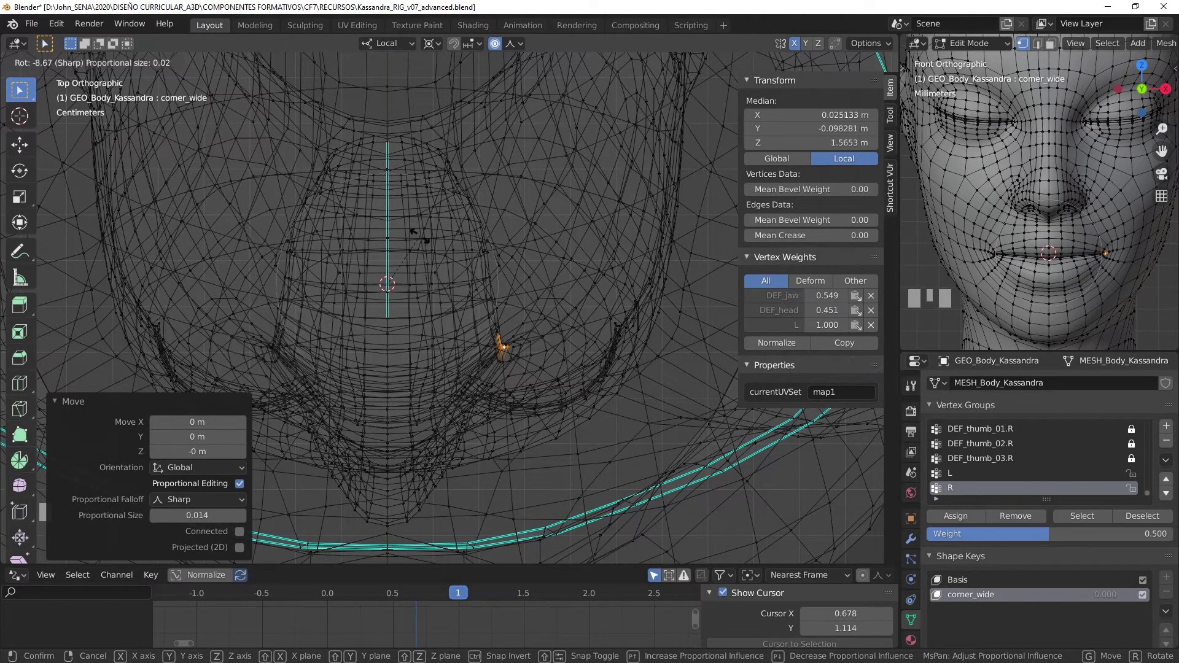
left_click(421, 234)
key("r")
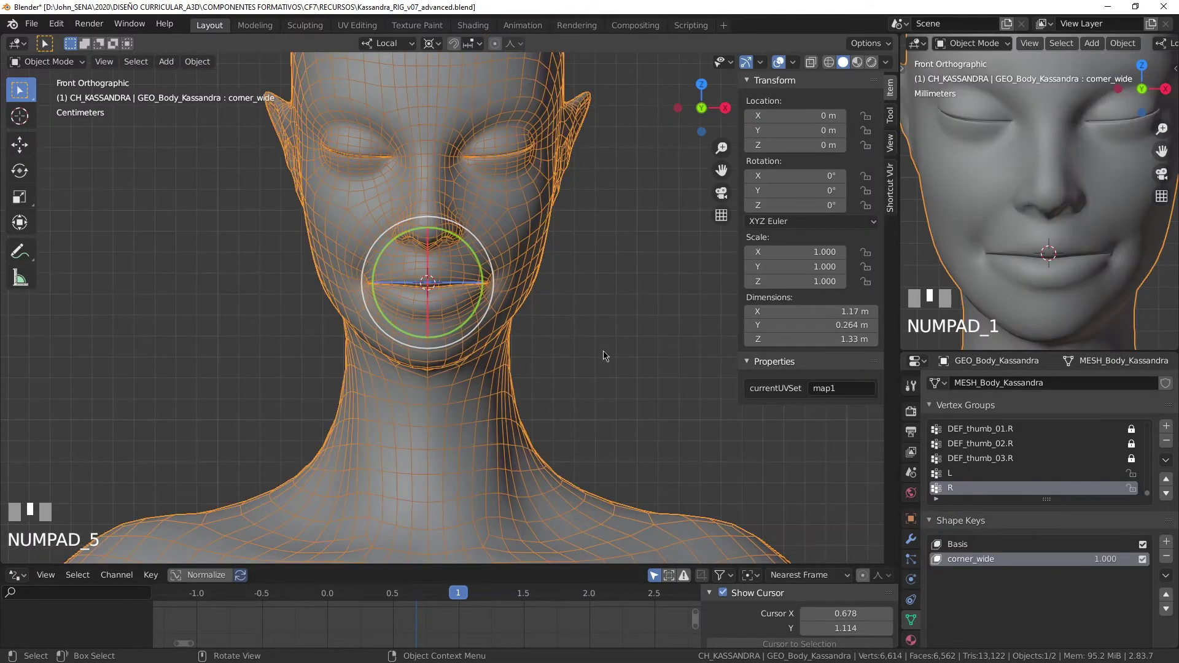
Enlarge the Properties area and set the corner_wide shape key's Range Min to -1.000.
scroll(604, 355, "up", 4)
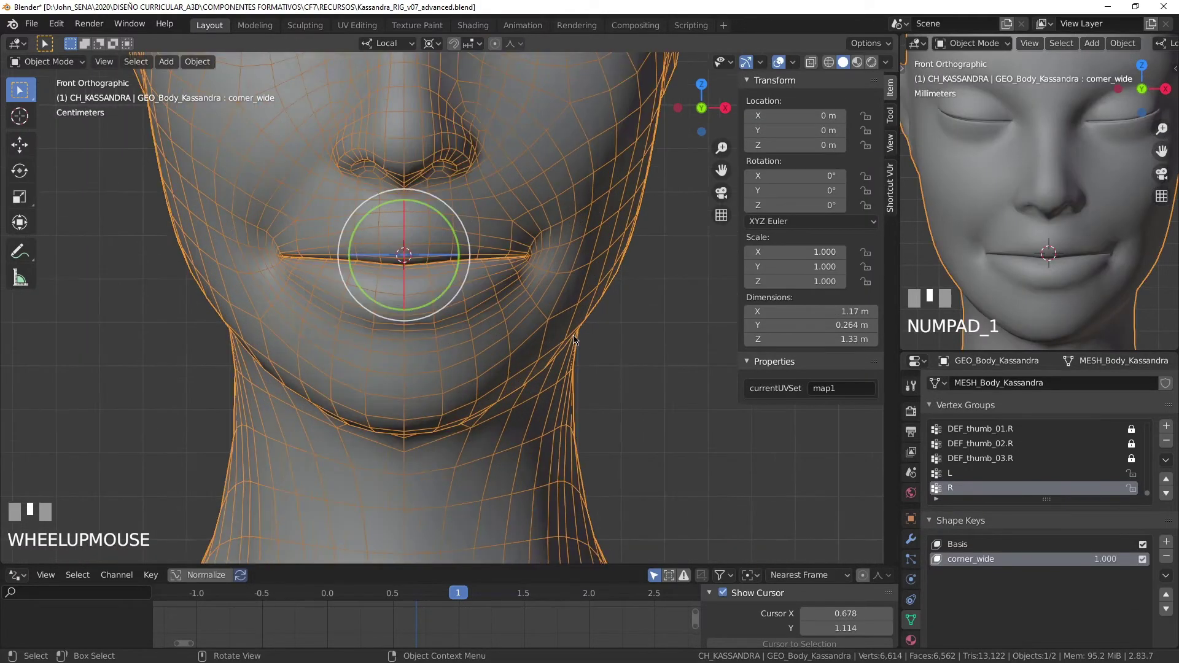
mouse_move(1104, 559)
left_mouse_down()
mouse_move(1045, 559)
mouse_move(1111, 559)
left_mouse_up()
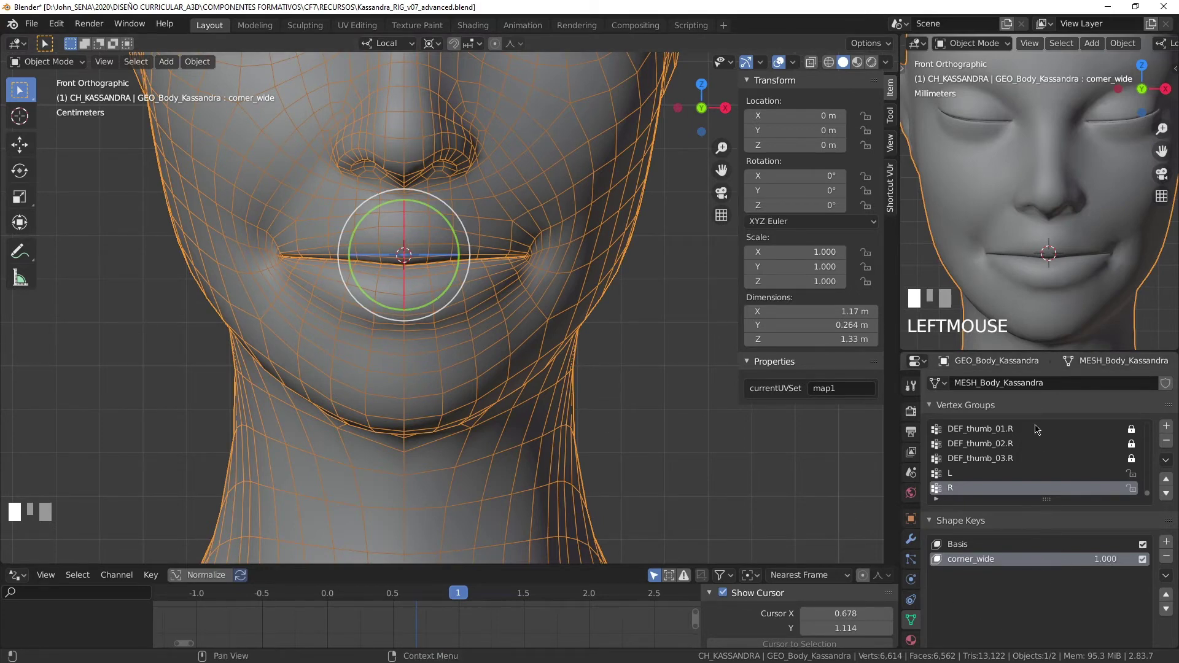
left_click_drag(1043, 355, 1045, 228)
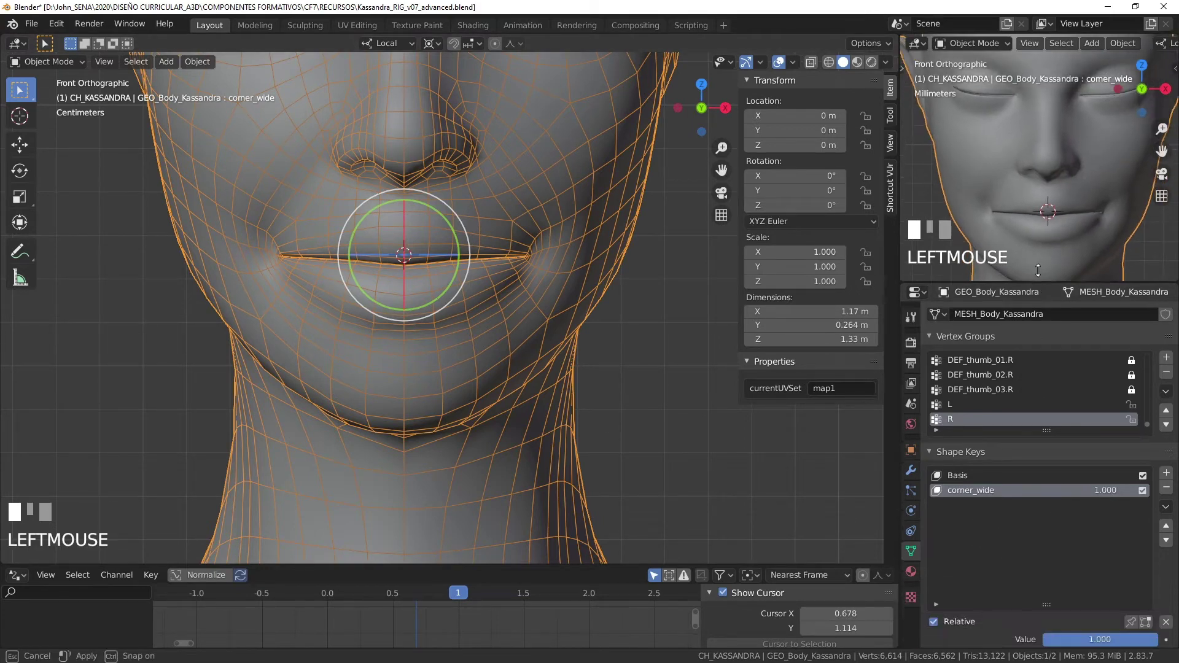
scroll(1059, 494, "down", 3)
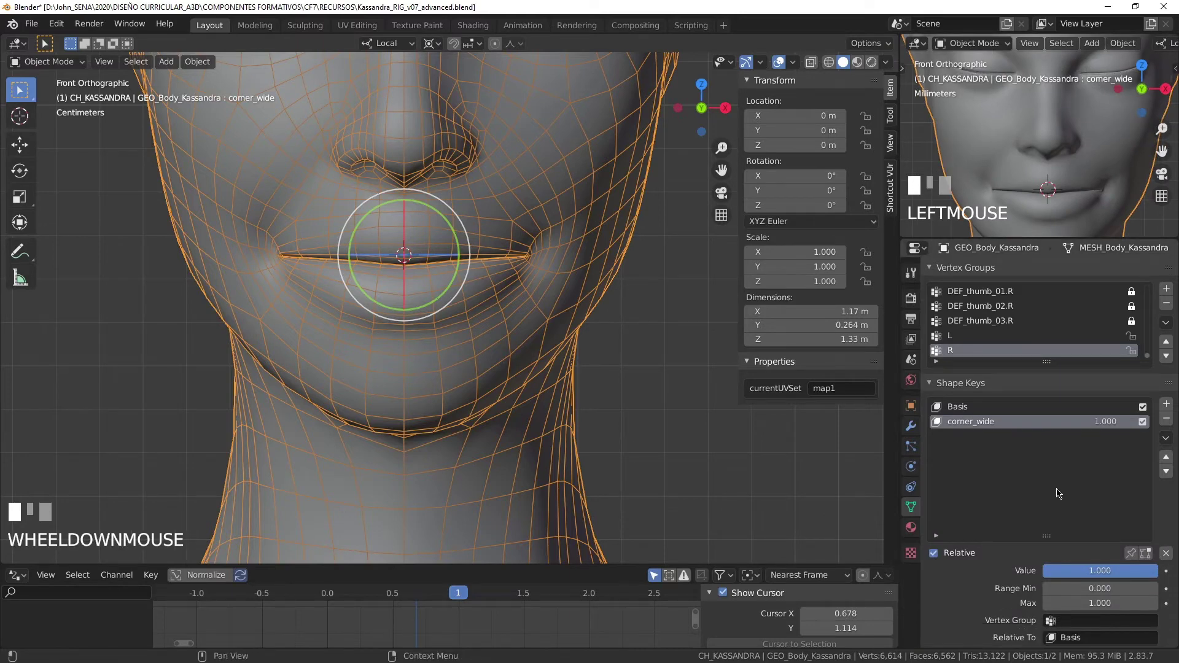
scroll(1047, 494, "down", 5)
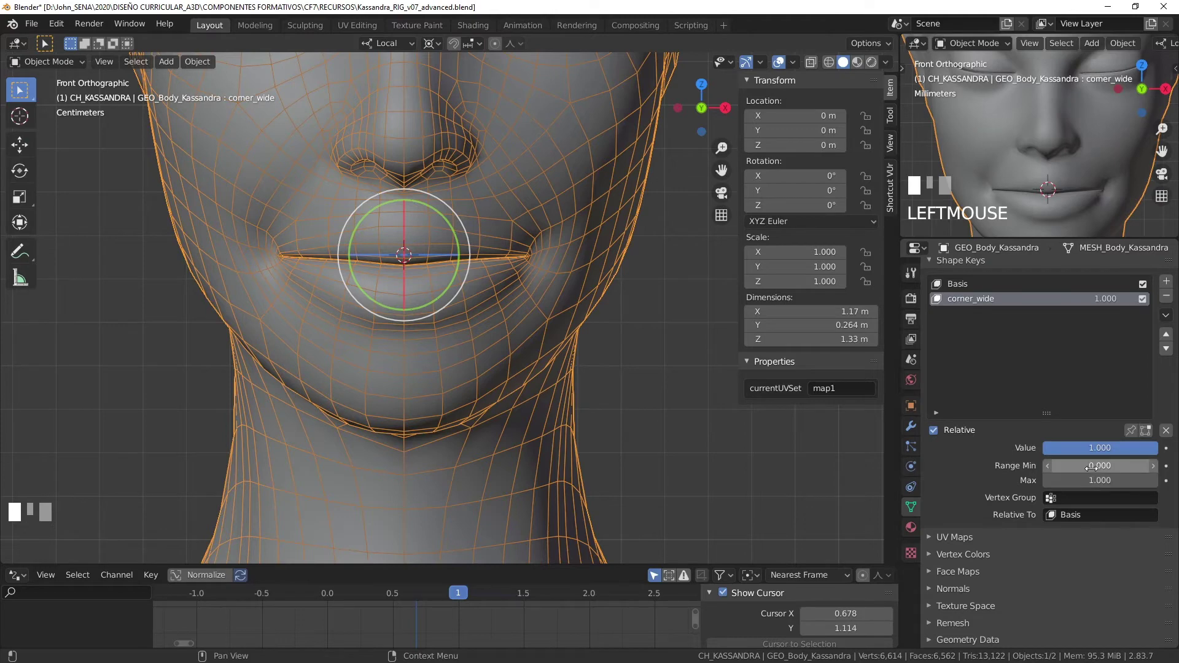
left_click(1091, 466)
type("1")
key("KP_Enter")
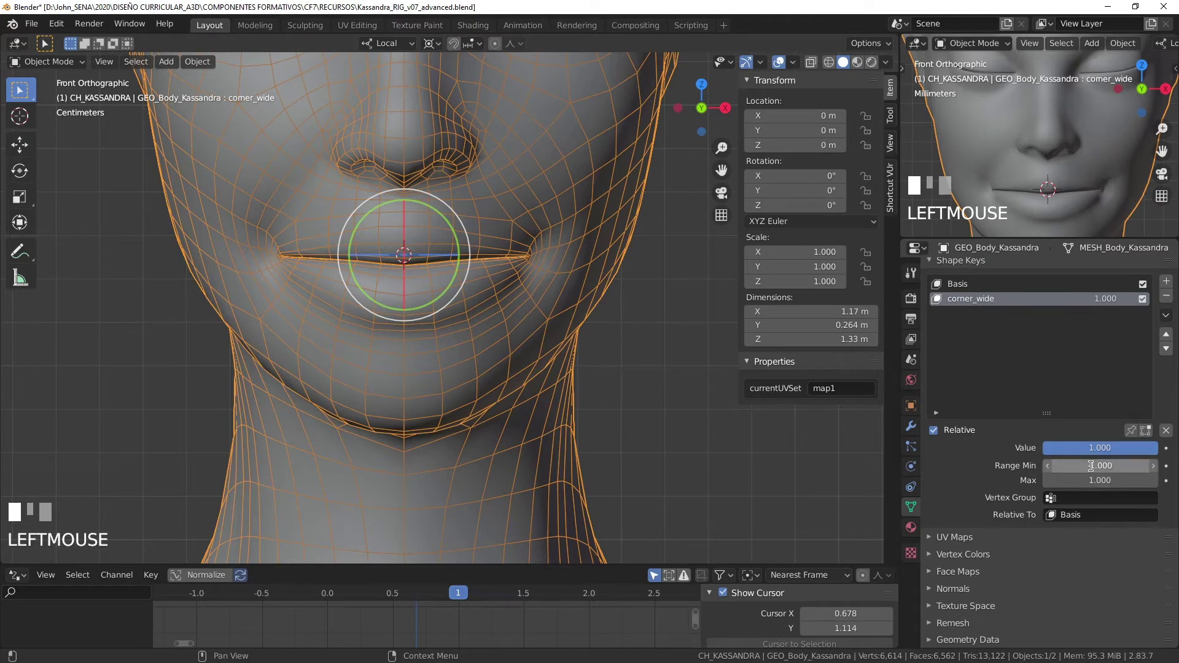
Set the corner_wide value to -0.313 and create a new shape key from the current mix.
left_click_drag(1106, 299, 1077, 298)
left_click_drag(1095, 448, 1086, 448)
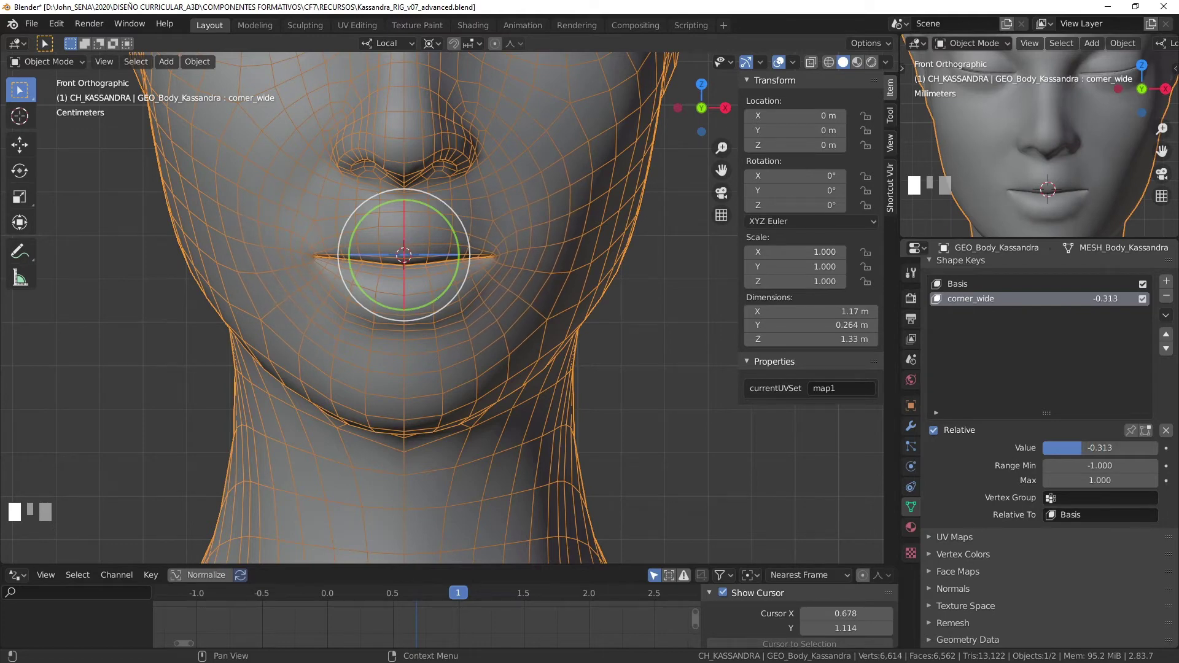
left_click(1166, 315)
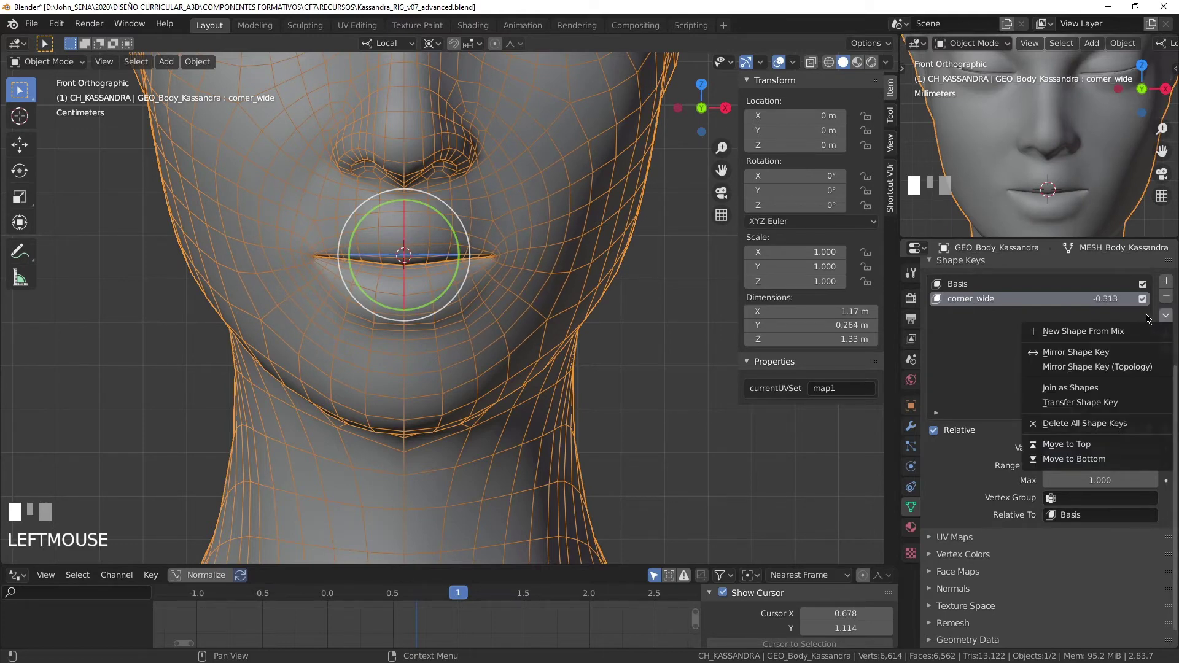
left_click(1115, 340)
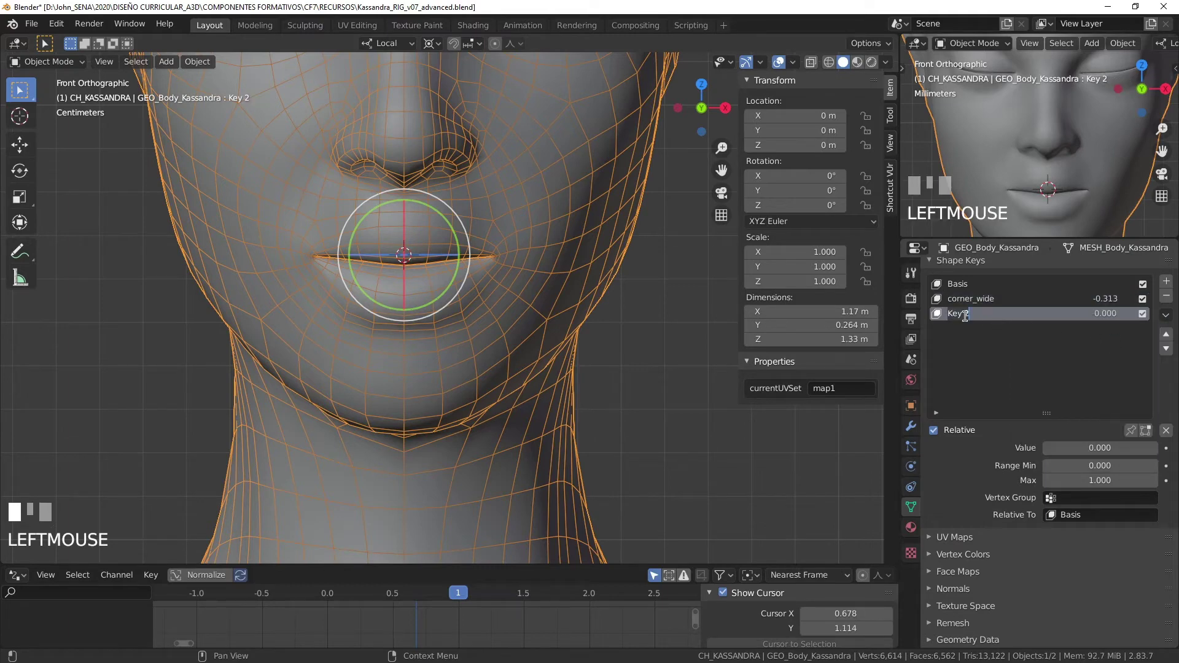
Rename the new shape key corner_narrow.
type("corner")
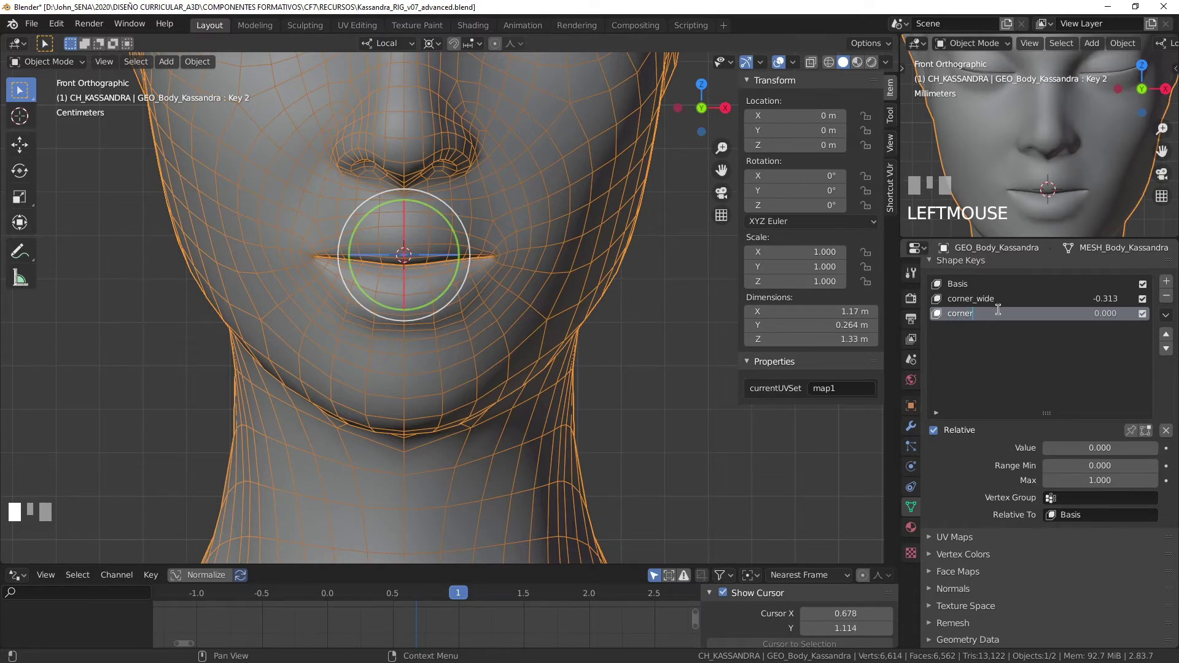
type("_narrow")
key("Return")
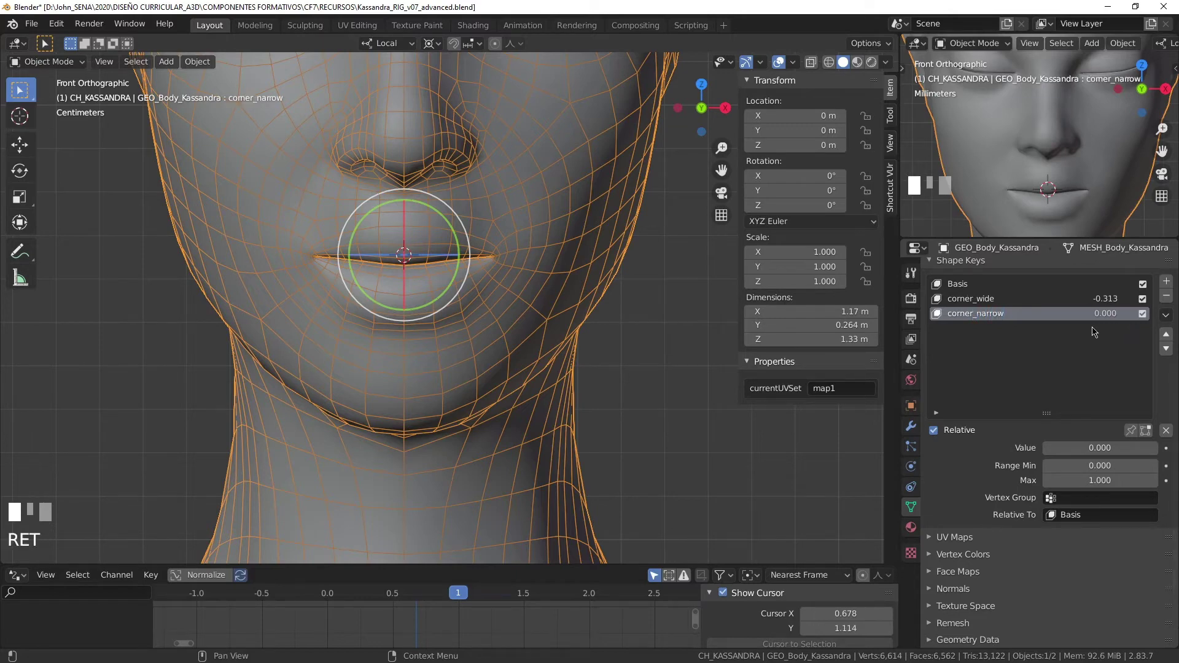
Set the corner_wide shape key's value to 0 and its Range Min to 0.
left_click(1114, 302)
type("0")
key("Return")
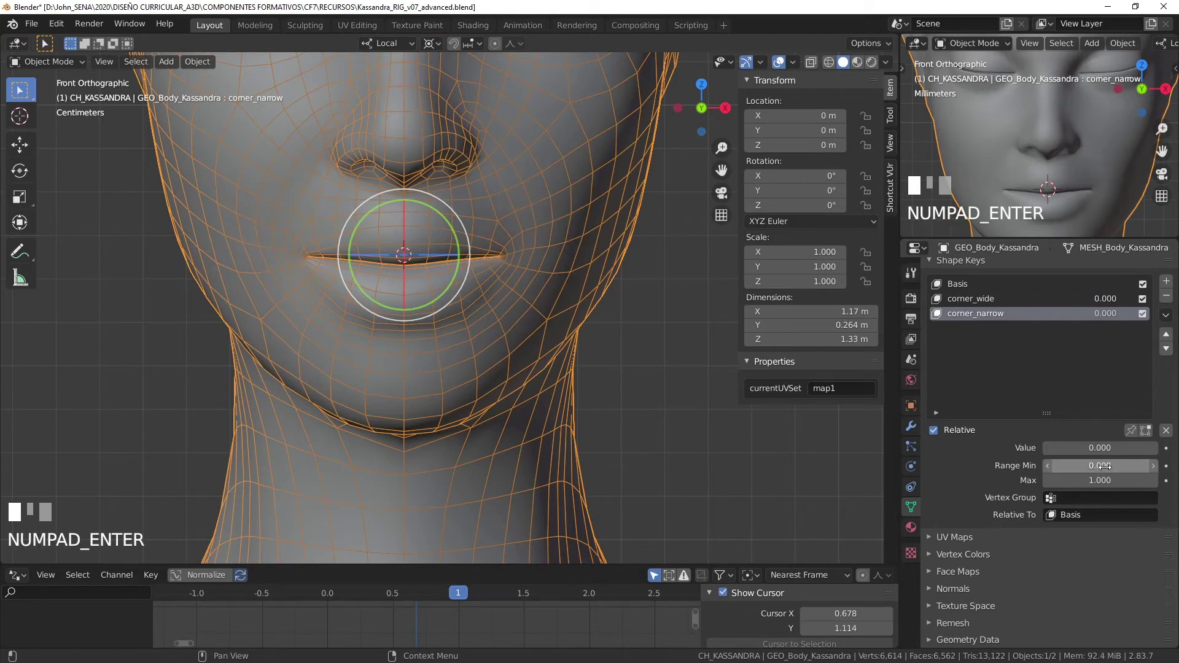
left_click(1064, 305)
left_click(1106, 465)
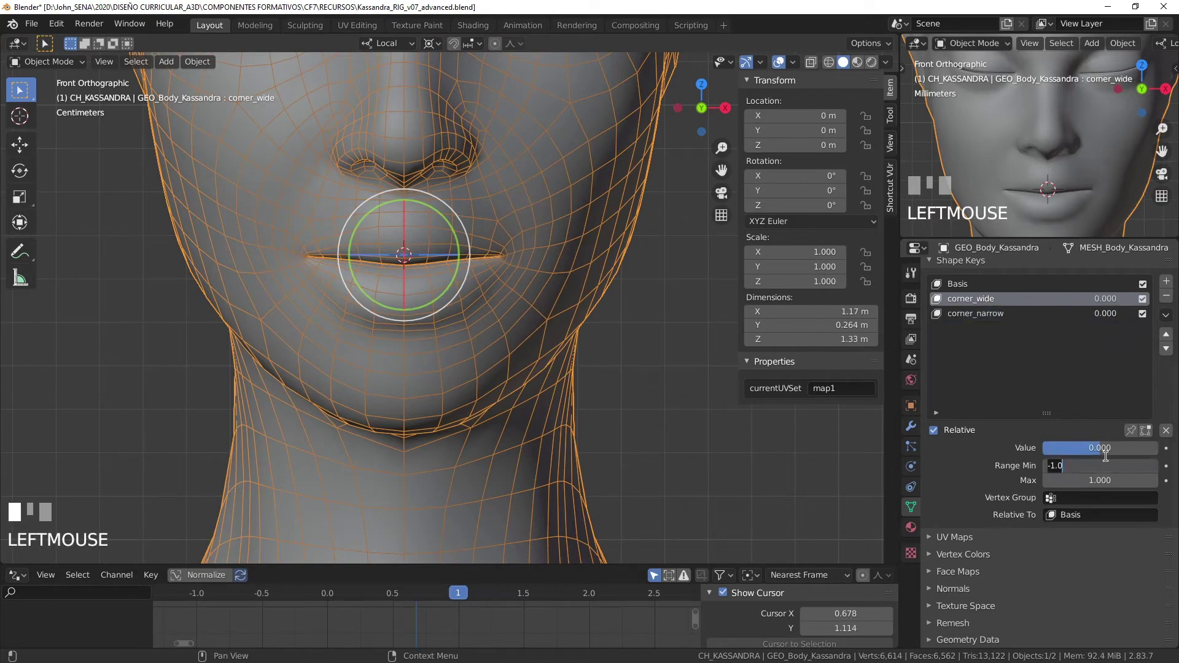
type("0")
key("KP_Enter")
Set the corner_narrow shape key's value to 1.000 and enter Edit Mode on the body mesh.
left_click(983, 313)
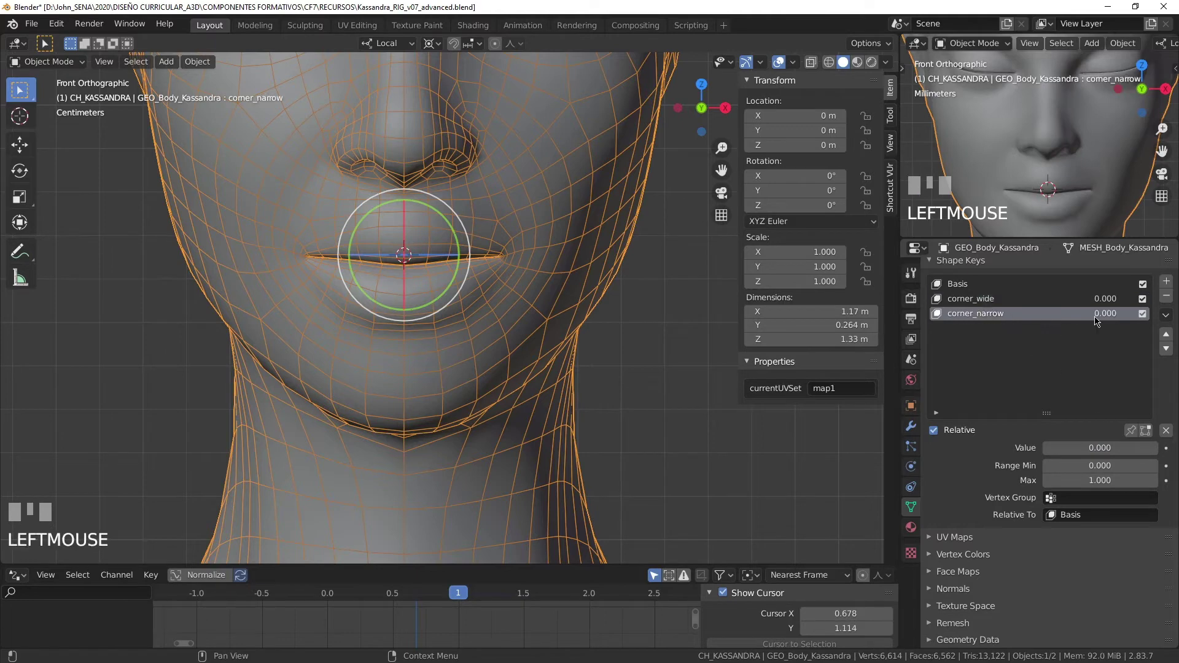
left_click_drag(1044, 448, 1159, 447)
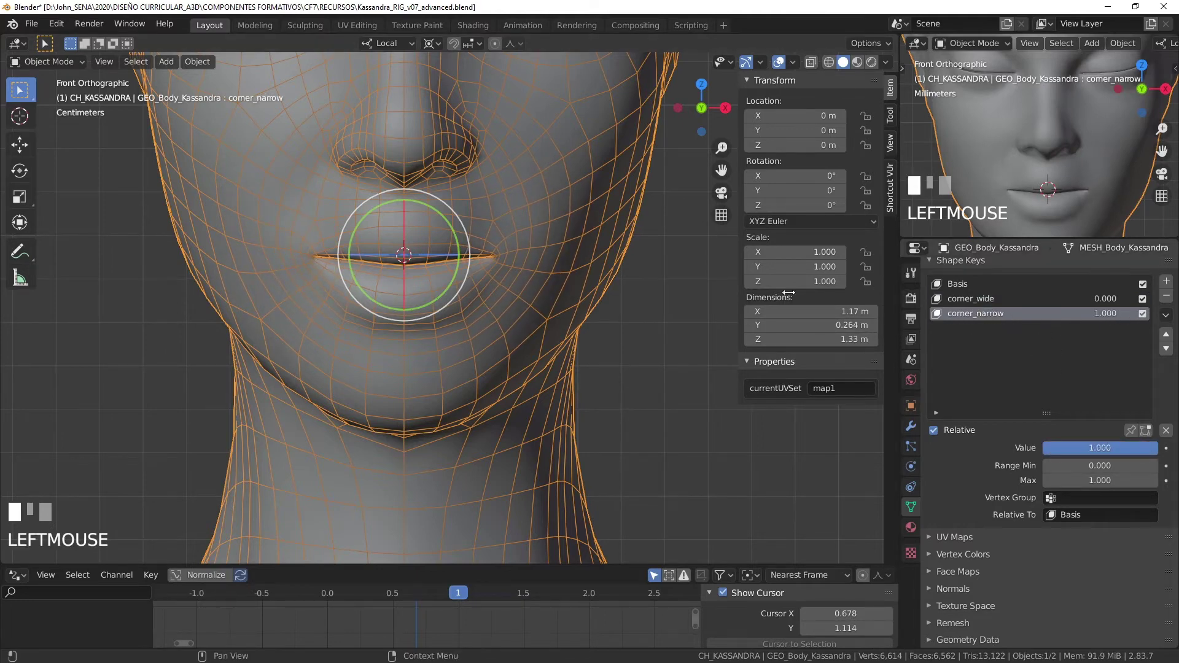
left_click_drag(641, 238, 639, 275)
key("Tab")
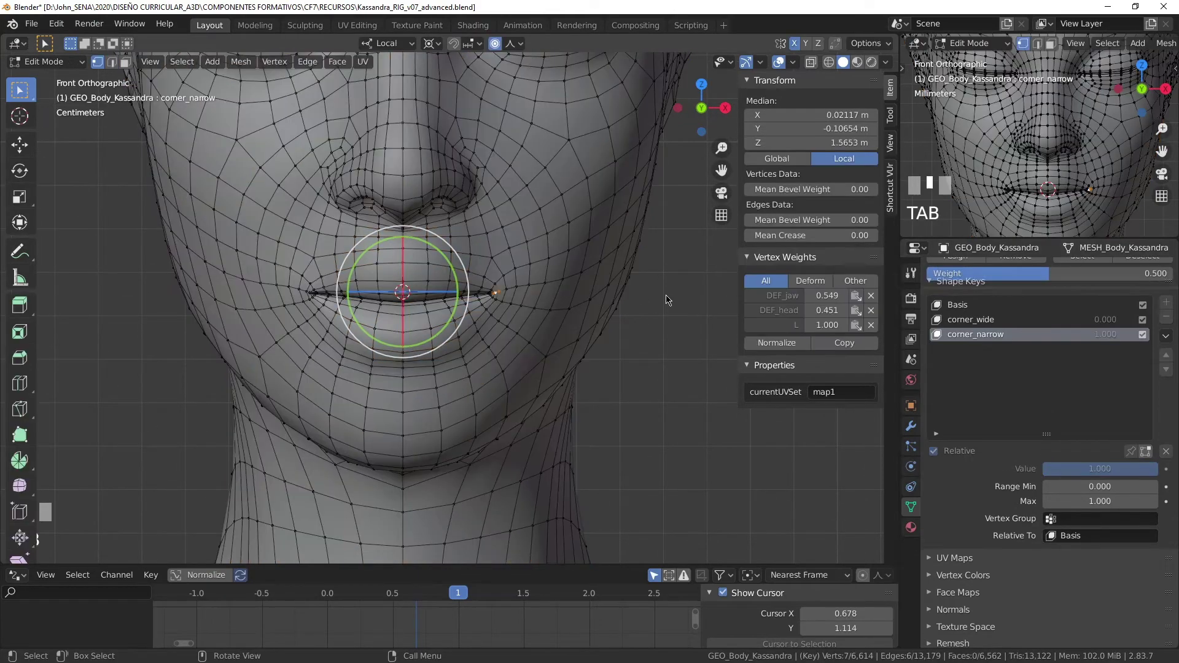
Rotate the mouth-corner vertices 12.8° around the 3D cursor in wireframe top view with Sharp falloff and proportional size 0.024, and return to Solid shading.
key("KP_7")
key("z")
mouse_move(590, 282)
left_mouse_down()
mouse_move(584, 293)
mouse_move(588, 285)
left_mouse_up()
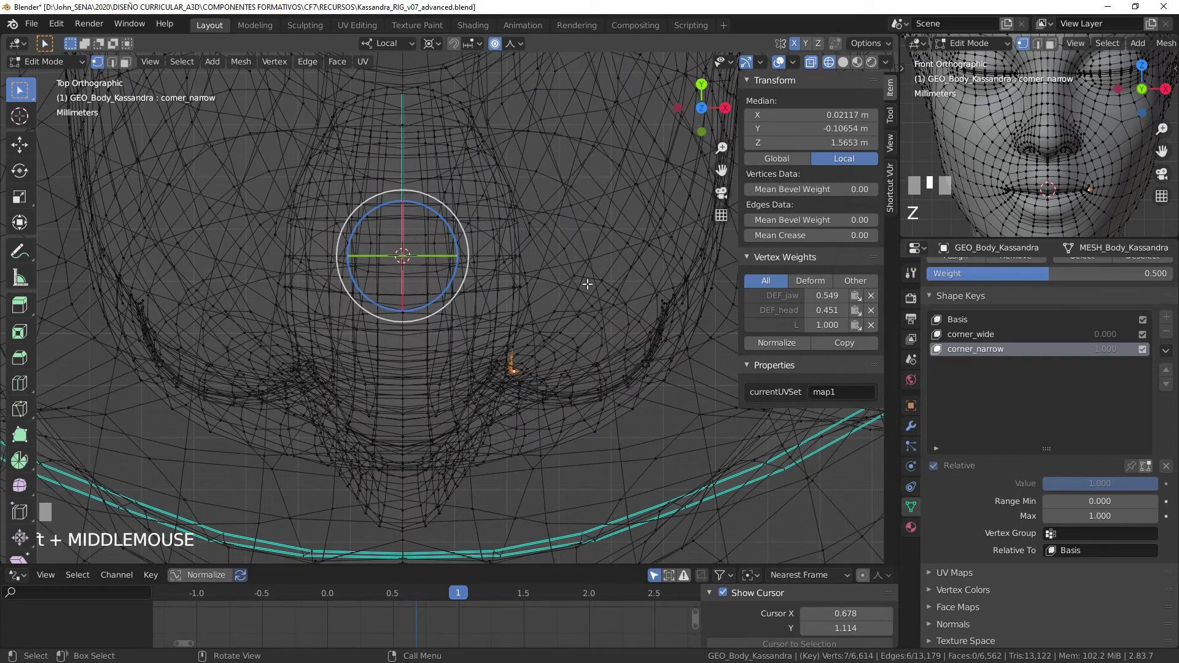
key("r")
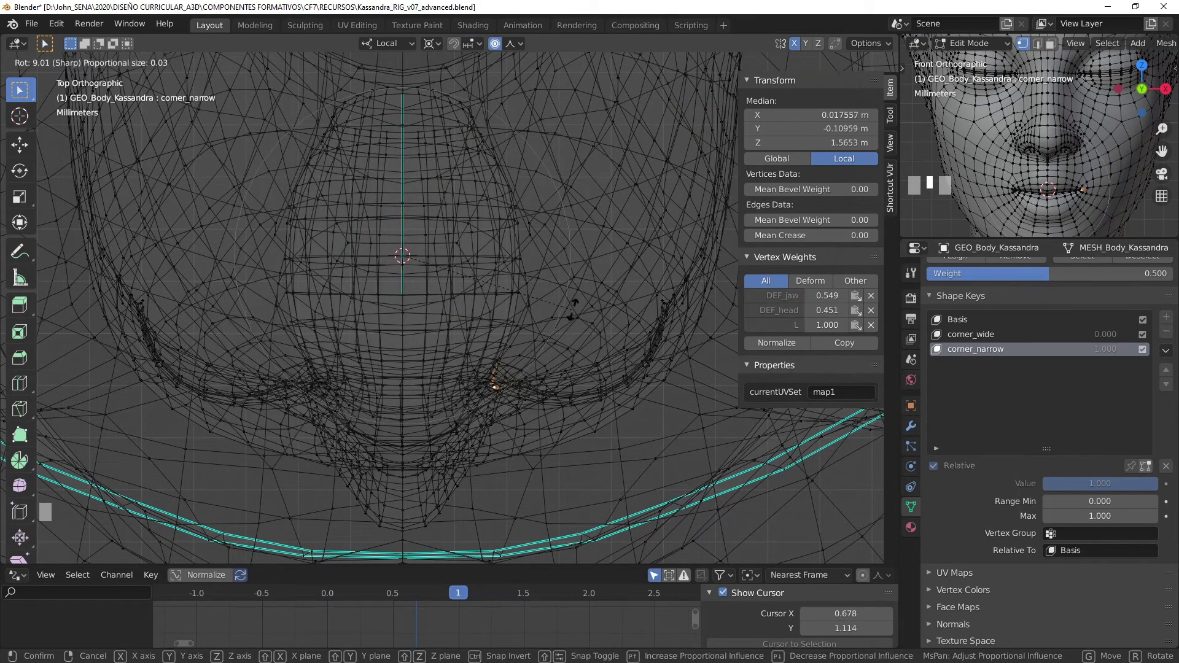
scroll(565, 315, "up", 3)
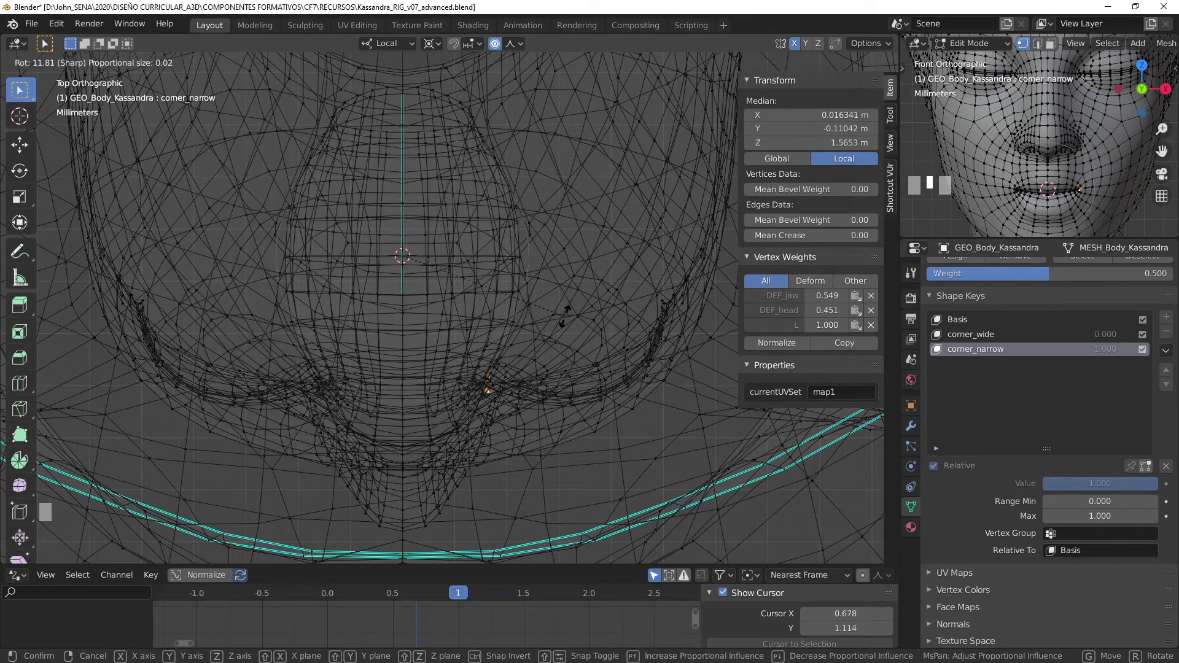
left_click(564, 315)
key("z")
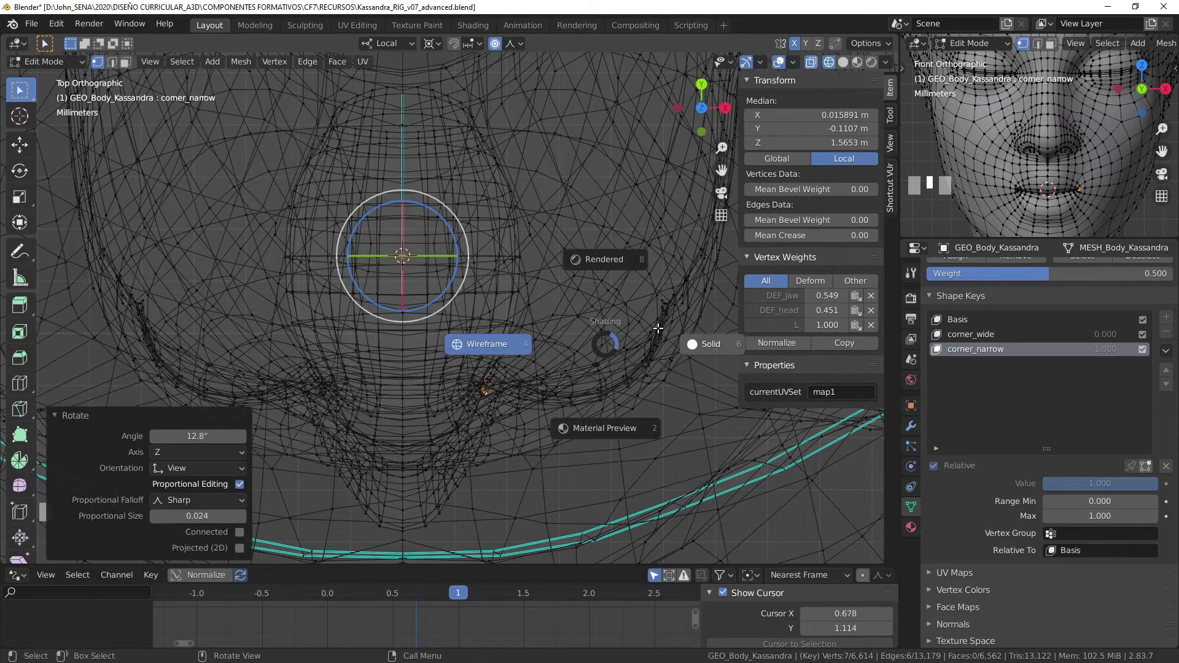
left_click(629, 381)
Inspect the mouth corner from several angles in corner_narrow, and compare it with the corner_wide shape.
left_click_drag(629, 381, 582, 289)
scroll(582, 289, "down", 6)
left_click_drag(545, 413, 572, 430)
key("KP_Decimal")
scroll(492, 347, "down", 3)
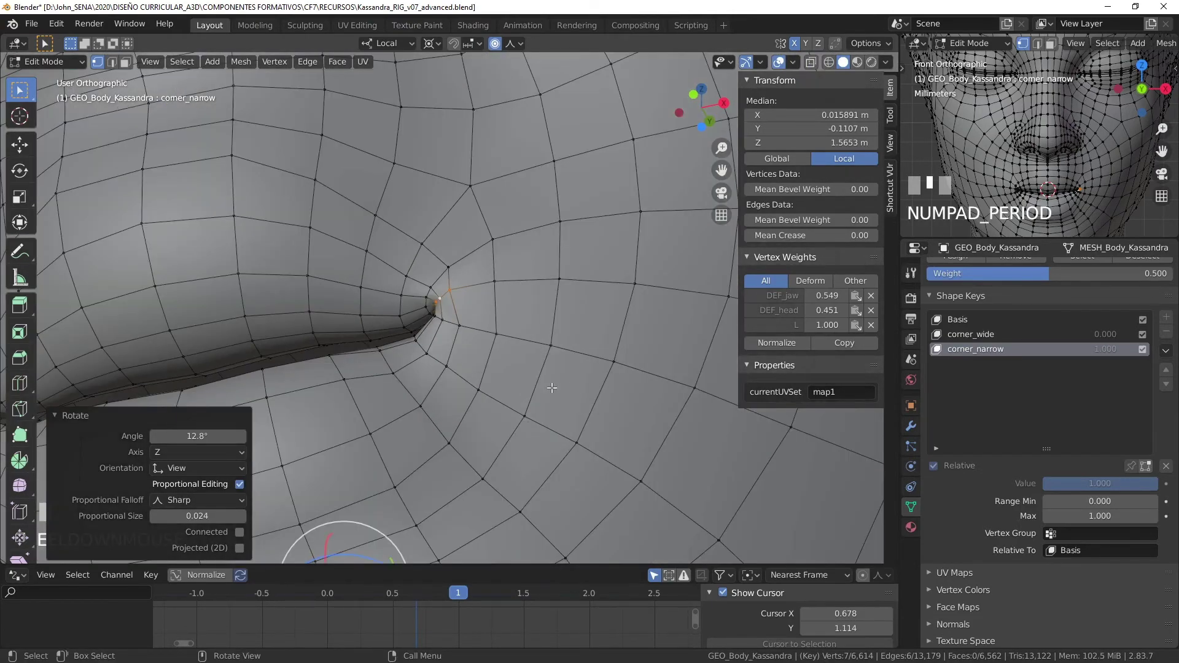
left_click_drag(492, 348, 534, 351)
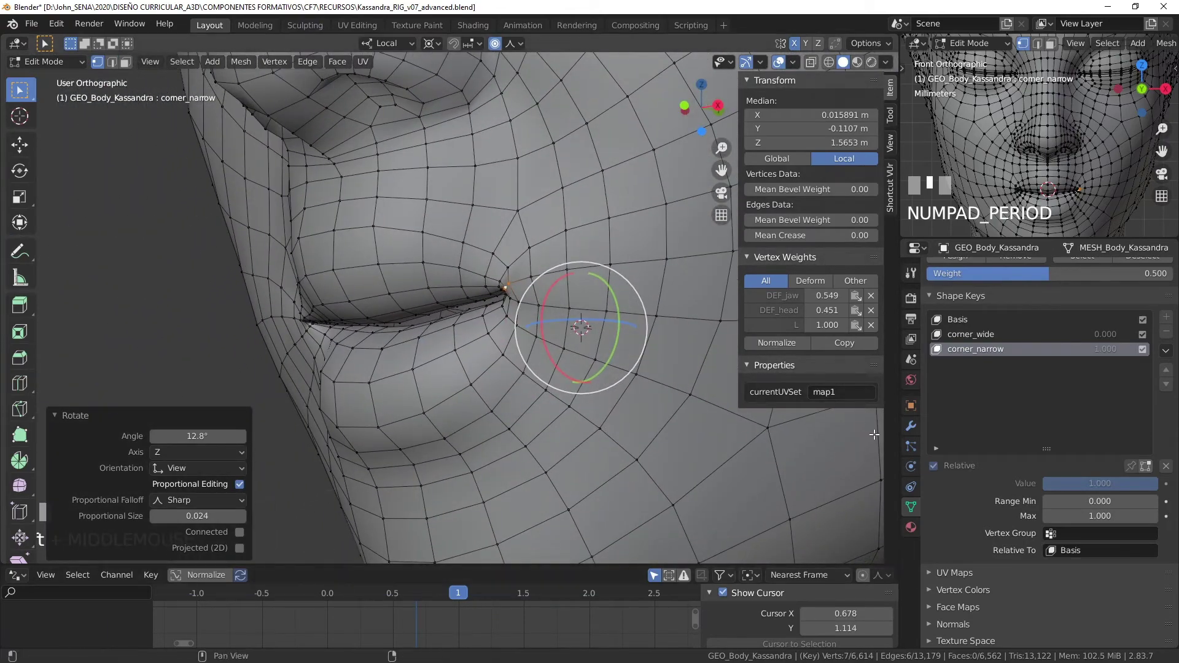
left_click(987, 335)
scroll(491, 369, "down", 5)
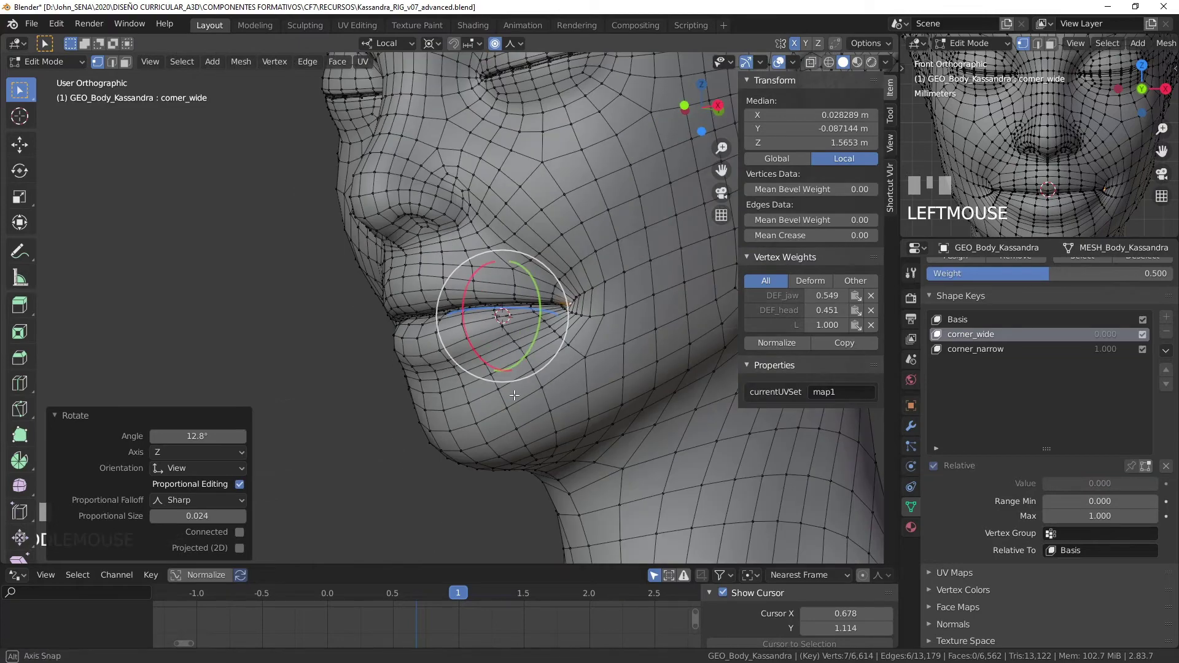
left_click_drag(492, 385, 563, 387)
scroll(563, 387, "up", 1)
scroll(527, 350, "up", 1)
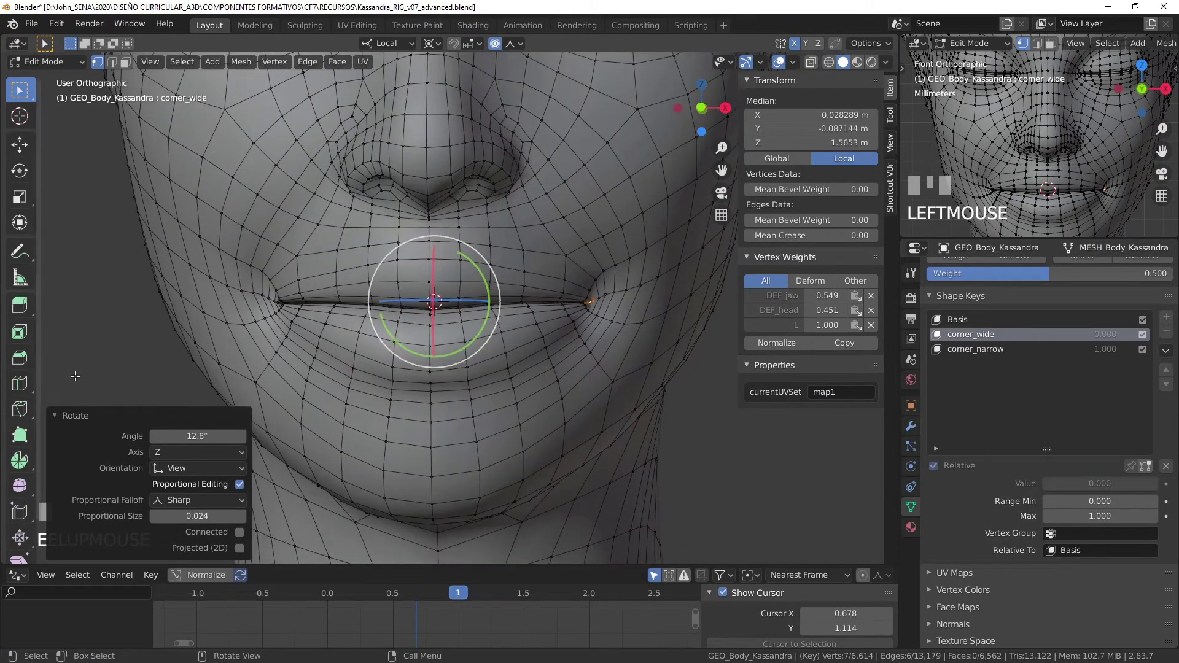
Annotate the mouth with vertical and inward-pointing arrows around the lips and an oval below the lower lip.
left_click(19, 250)
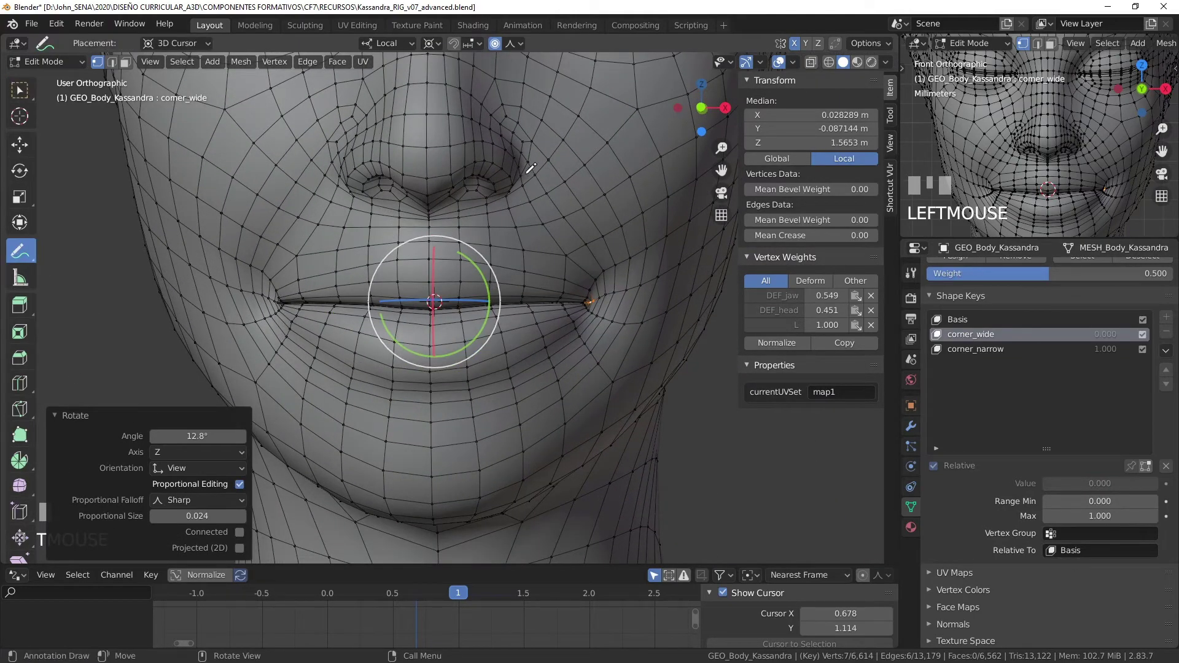
mouse_move(531, 173)
left_mouse_down()
mouse_move(526, 265)
mouse_move(521, 247)
mouse_move(541, 258)
left_mouse_up()
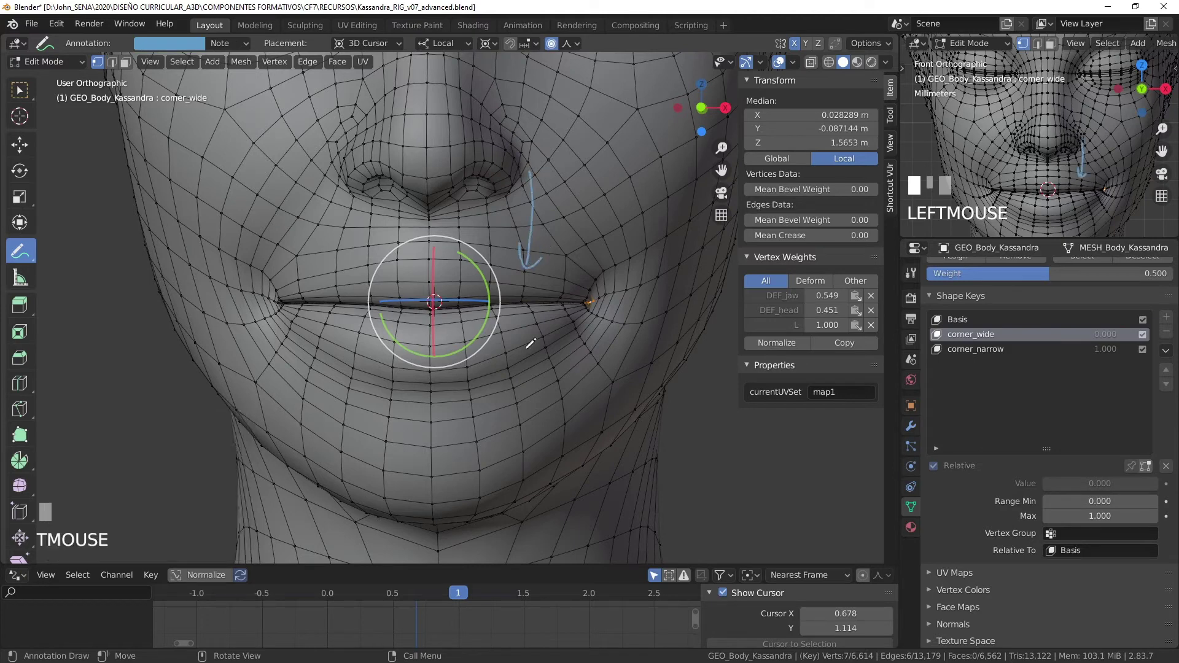
left_click_drag(516, 354, 511, 328)
mouse_move(511, 328)
left_mouse_down()
mouse_move(495, 360)
mouse_move(527, 363)
left_mouse_up()
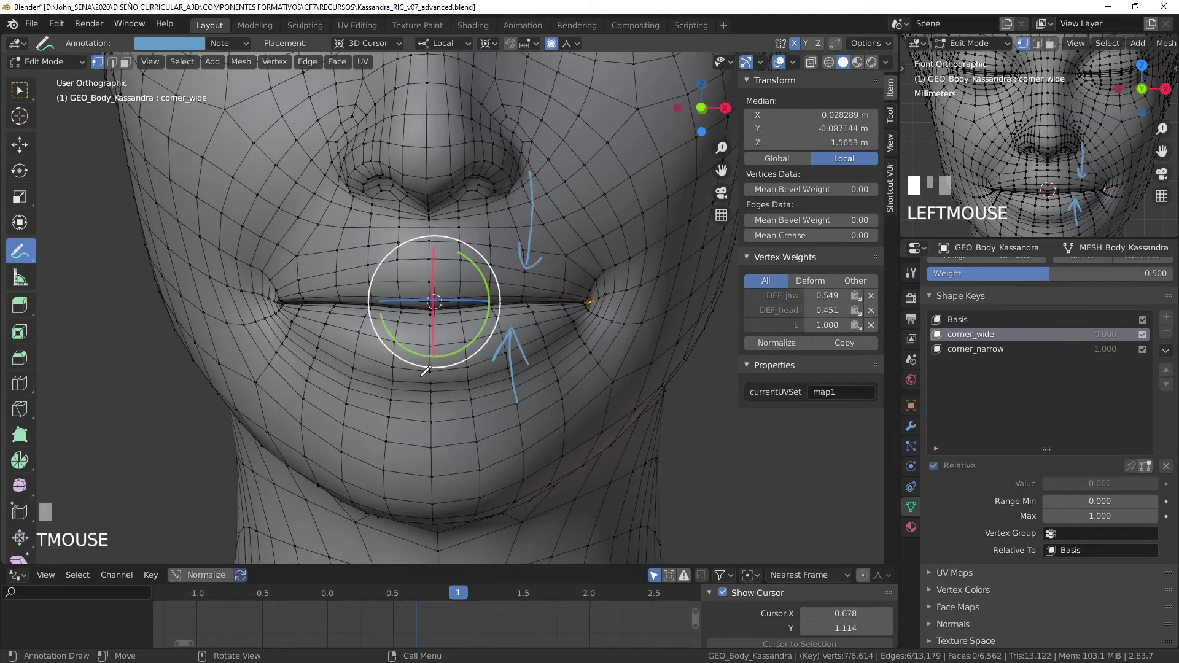
mouse_move(430, 381)
left_mouse_down()
mouse_move(468, 373)
mouse_move(393, 368)
mouse_move(357, 330)
left_mouse_up()
left_click_drag(358, 330, 351, 348)
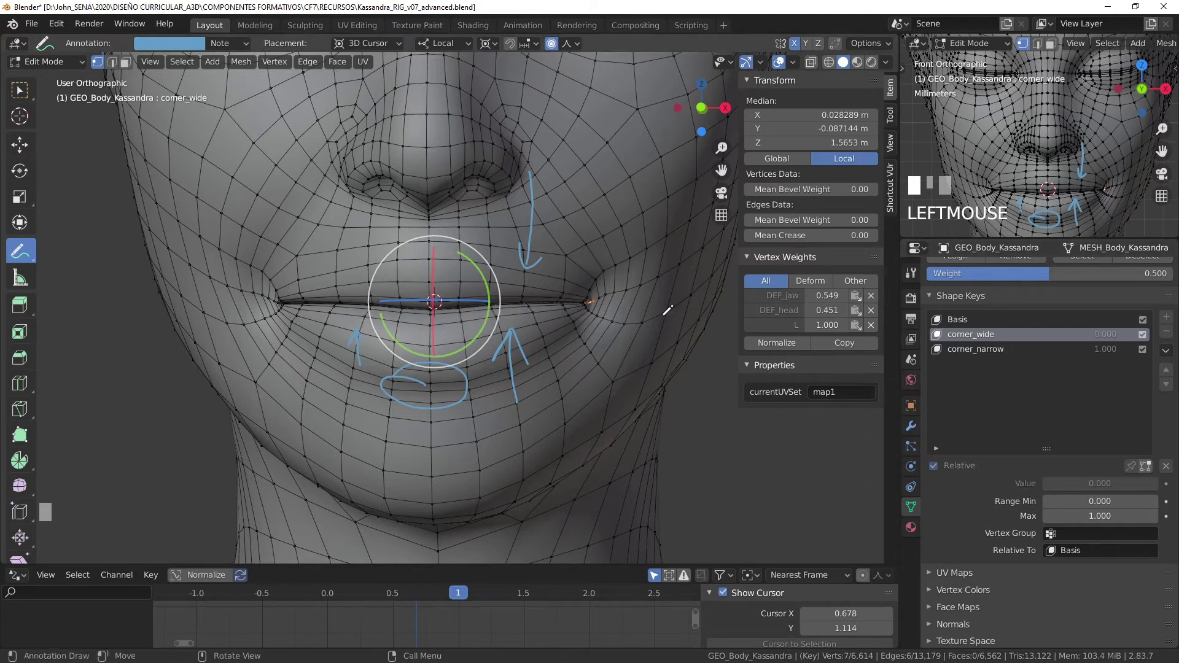
left_click_drag(653, 270, 489, 253)
left_click_drag(276, 245, 342, 249)
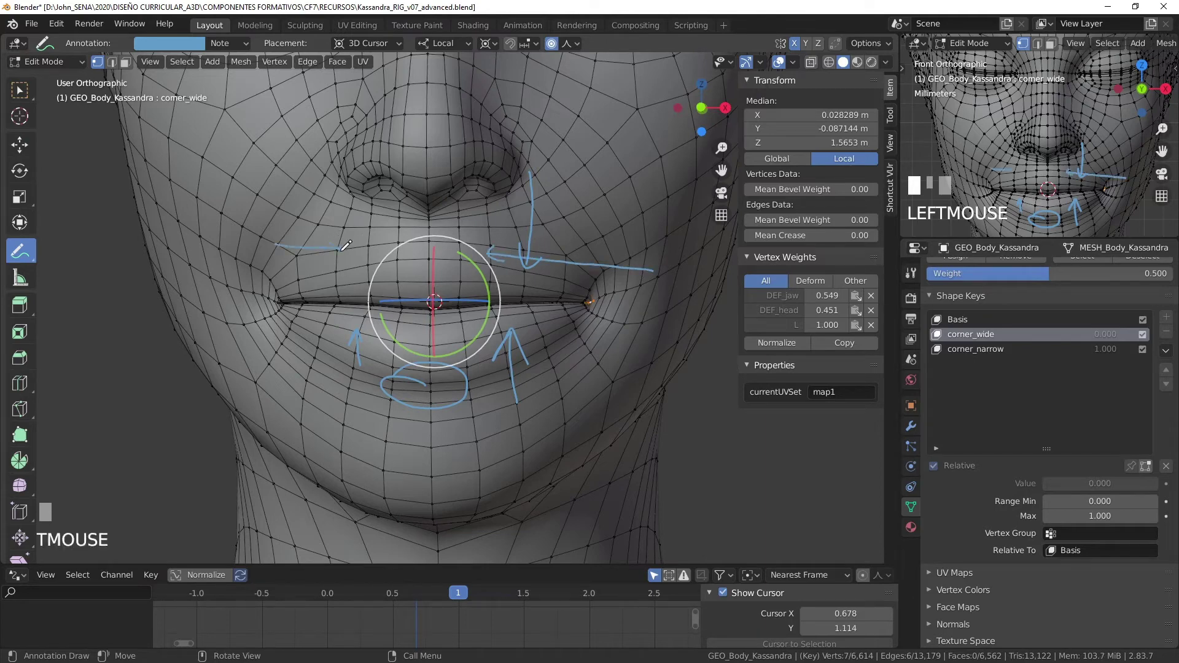
Make corner_narrow the active shape key and remove the annotation strokes around the mouth.
left_click(1013, 349)
double_click(1098, 335)
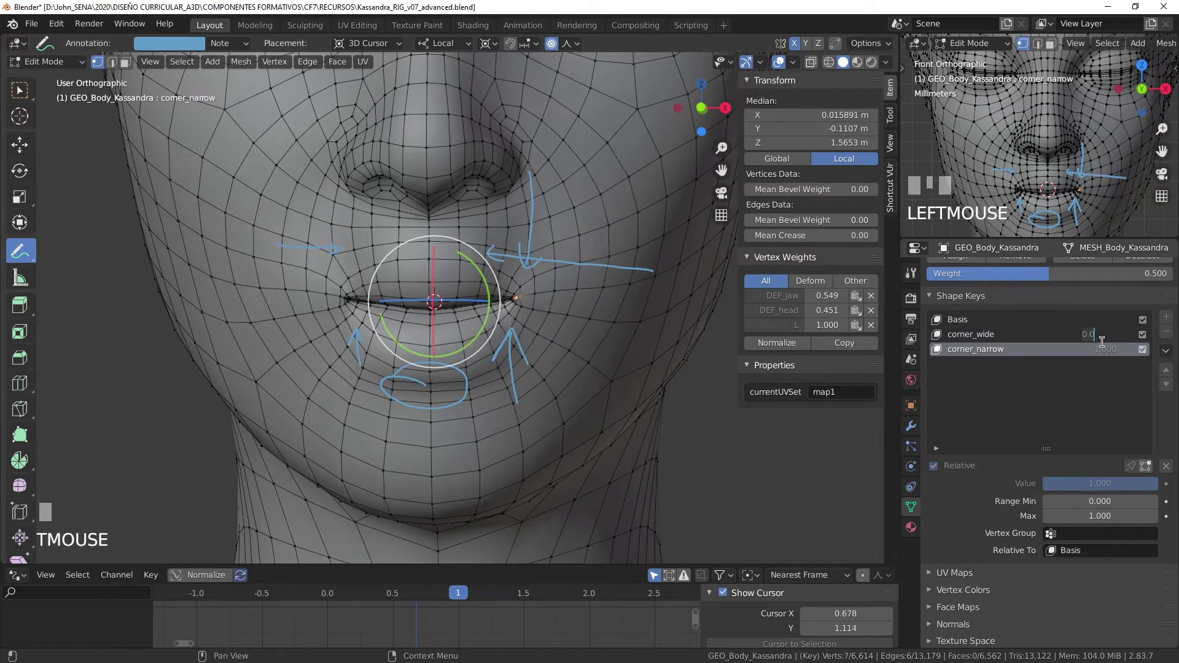
left_click(227, 43)
left_click(327, 83)
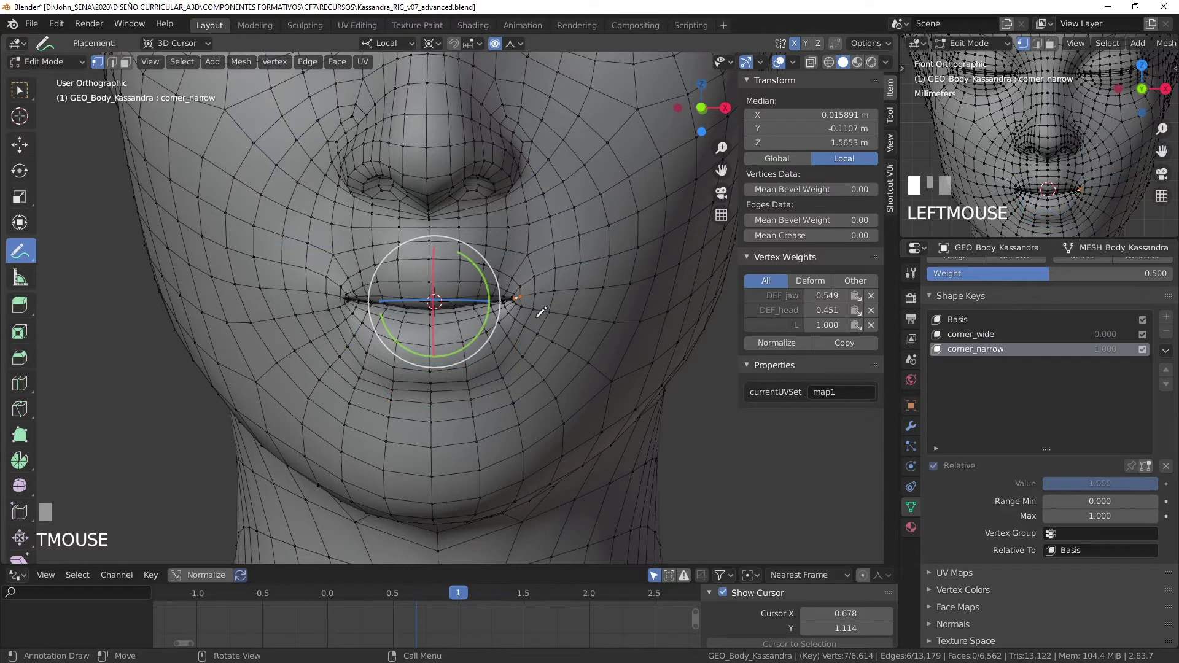
mouse_move(520, 330)
left_mouse_down()
mouse_move(505, 362)
mouse_move(406, 384)
mouse_move(354, 323)
left_mouse_up()
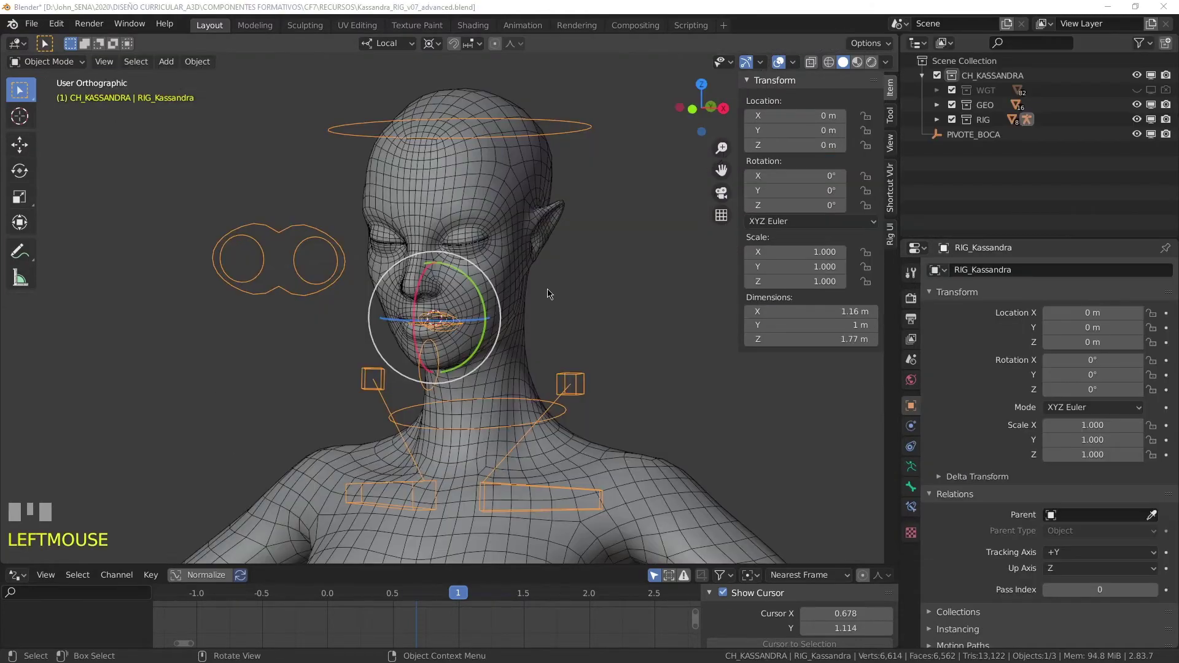
Enter Pose Mode on RIG_Kassandra and select the CTRL_jaw bone.
key("ctrl+Tab")
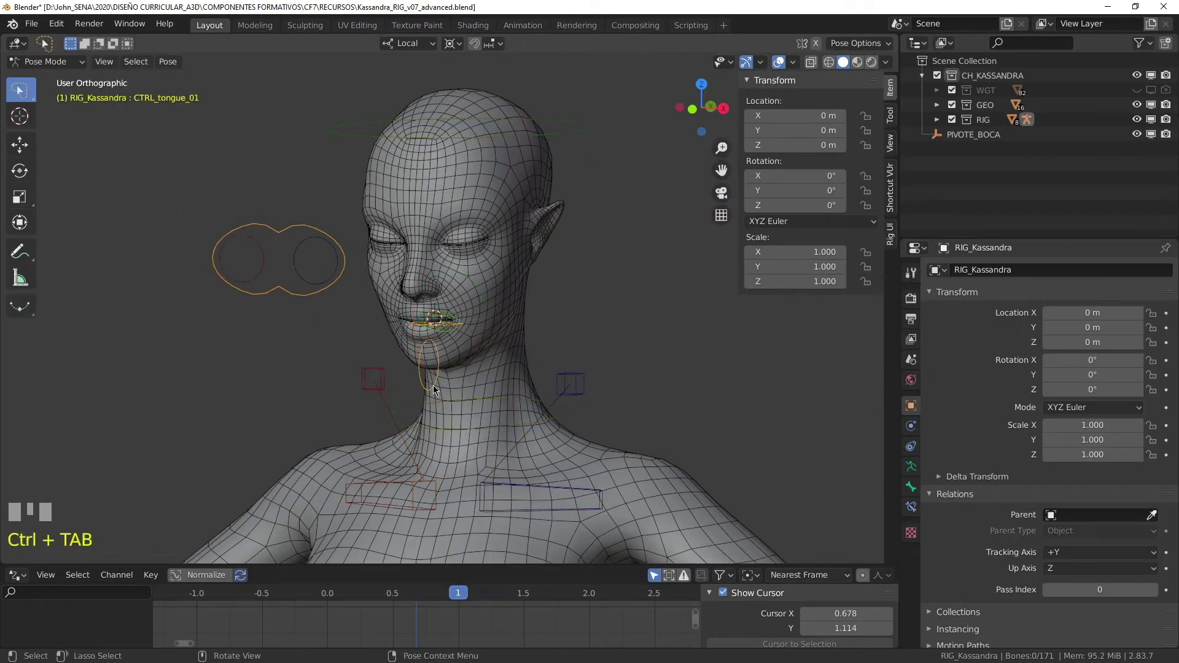
left_click(437, 385)
scroll(437, 385, "up", 2)
left_click_drag(639, 369, 631, 337)
key("r")
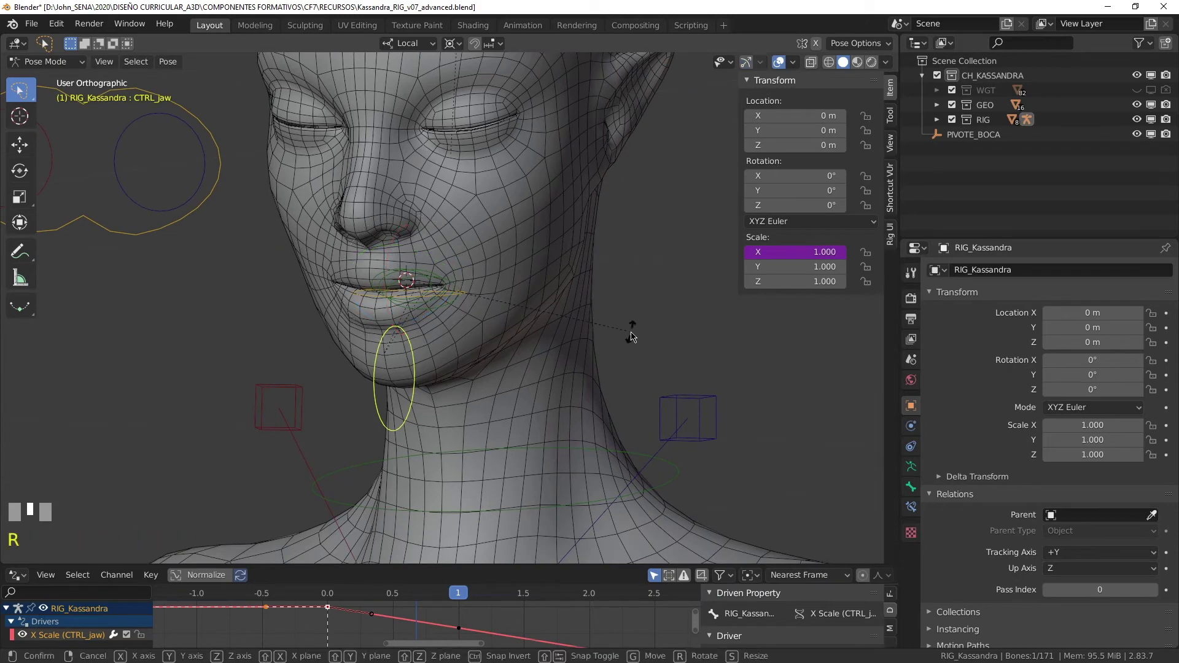
key("Escape")
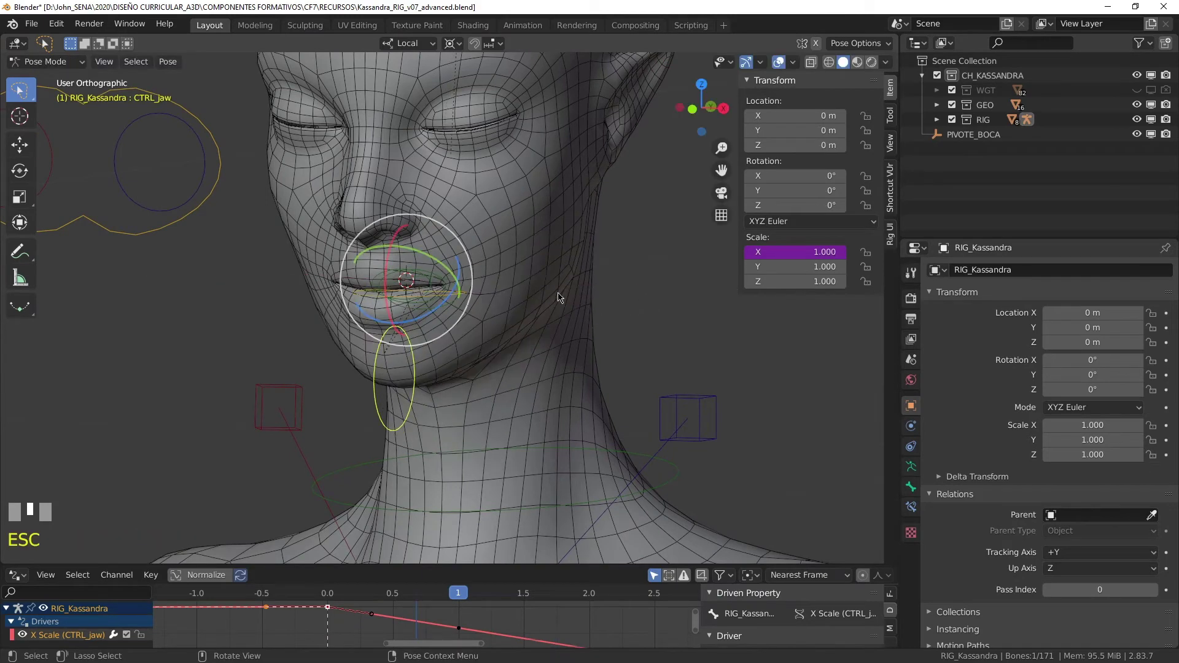
Take the transform pivot off the 3D cursor and rotate CTRL_jaw 10.5° on its local X axis to open the mouth.
left_click(455, 44)
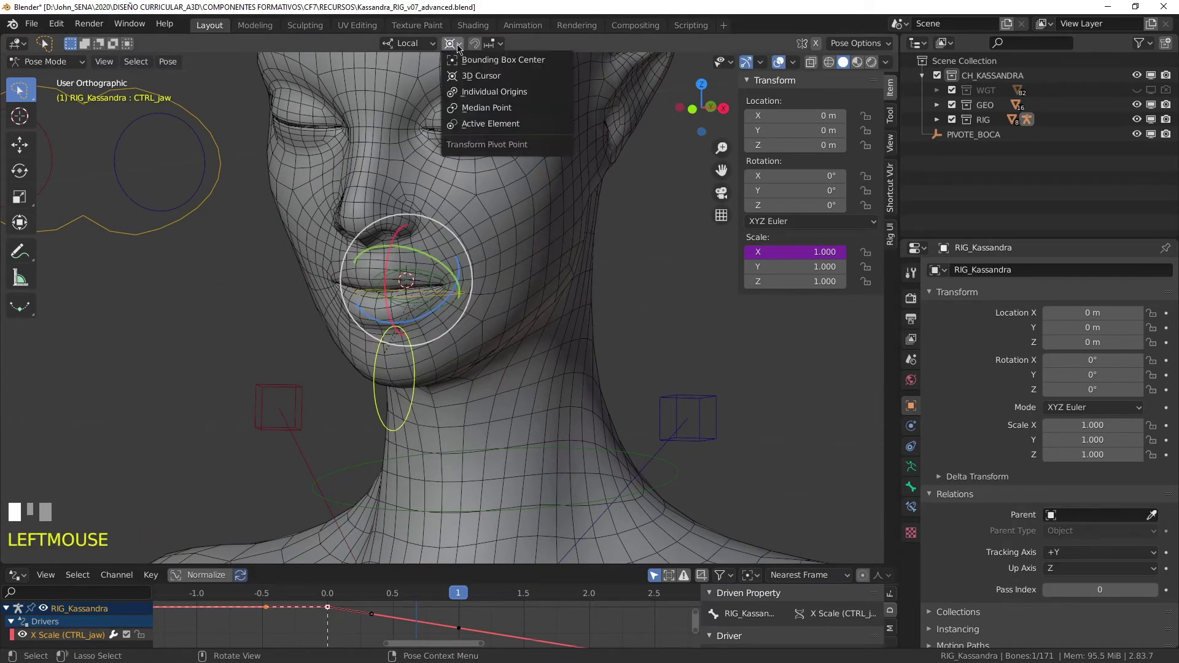
left_click(499, 97)
key("r")
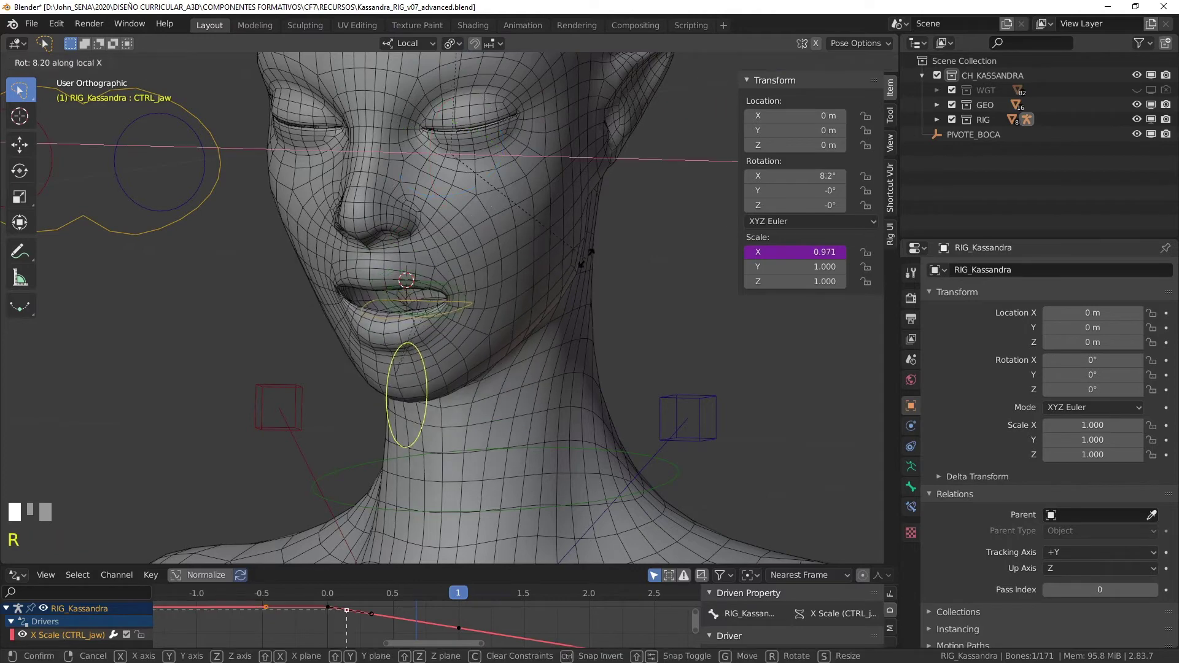
left_click(592, 258)
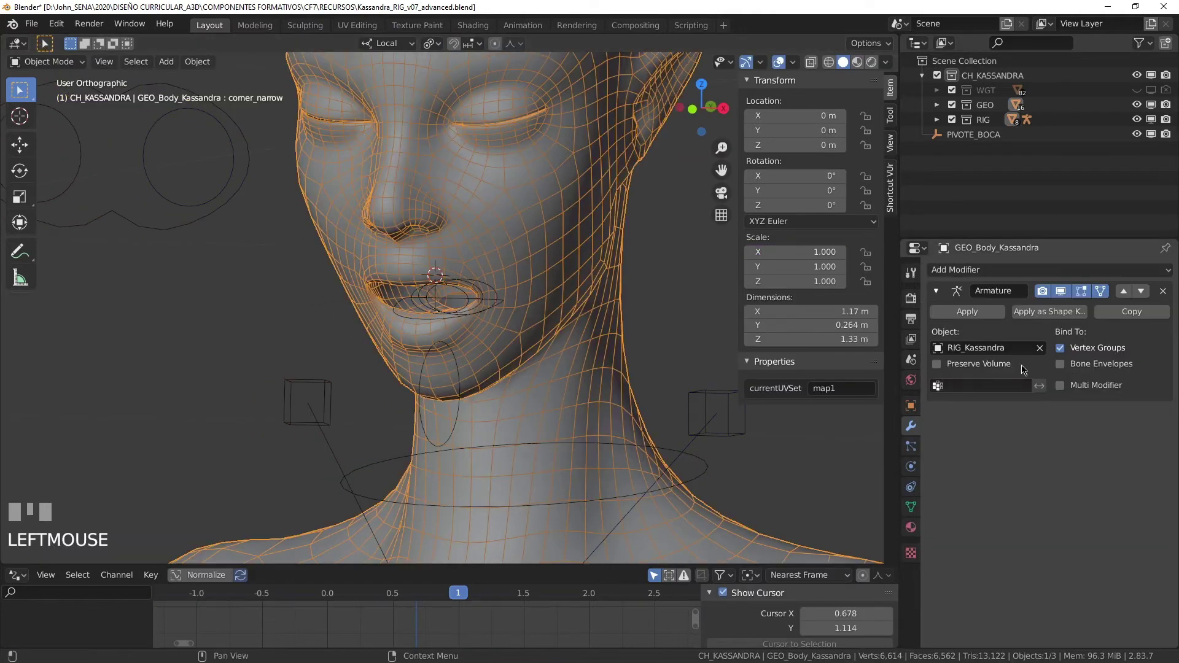
Preview the corner_wide and corner_narrow shape keys on the body mesh with the jaw open.
left_click(911, 507)
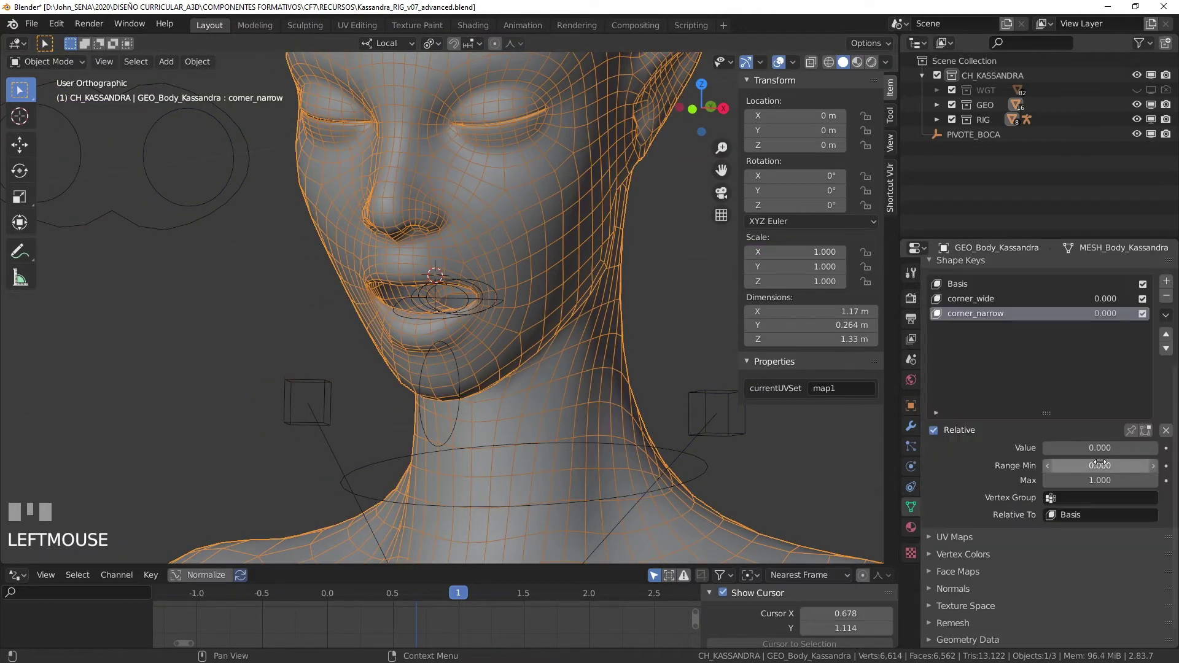
mouse_move(1089, 301)
left_mouse_down()
mouse_move(1167, 301)
mouse_move(1087, 301)
left_mouse_up()
left_click_drag(1084, 448, 1125, 448)
scroll(619, 332, "up", 4)
left_click_drag(619, 331, 661, 329)
scroll(634, 329, "up", 1)
mouse_move(1112, 314)
left_mouse_down()
mouse_move(1143, 314)
mouse_move(1081, 314)
mouse_move(1155, 299)
mouse_move(1113, 299)
left_mouse_up()
scroll(429, 376, "down", 2)
left_click_drag(553, 399, 370, 421)
Clear the rotation of the CTRL_jaw bone to close the mouth.
left_click(351, 424)
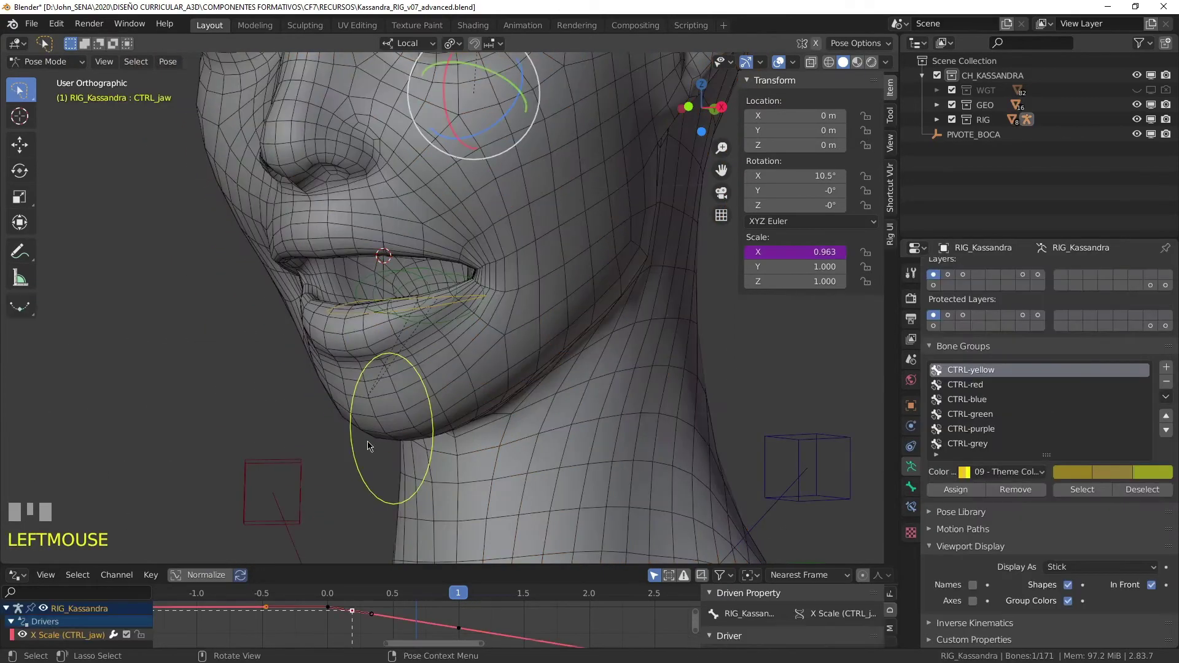
key("r")
key("x")
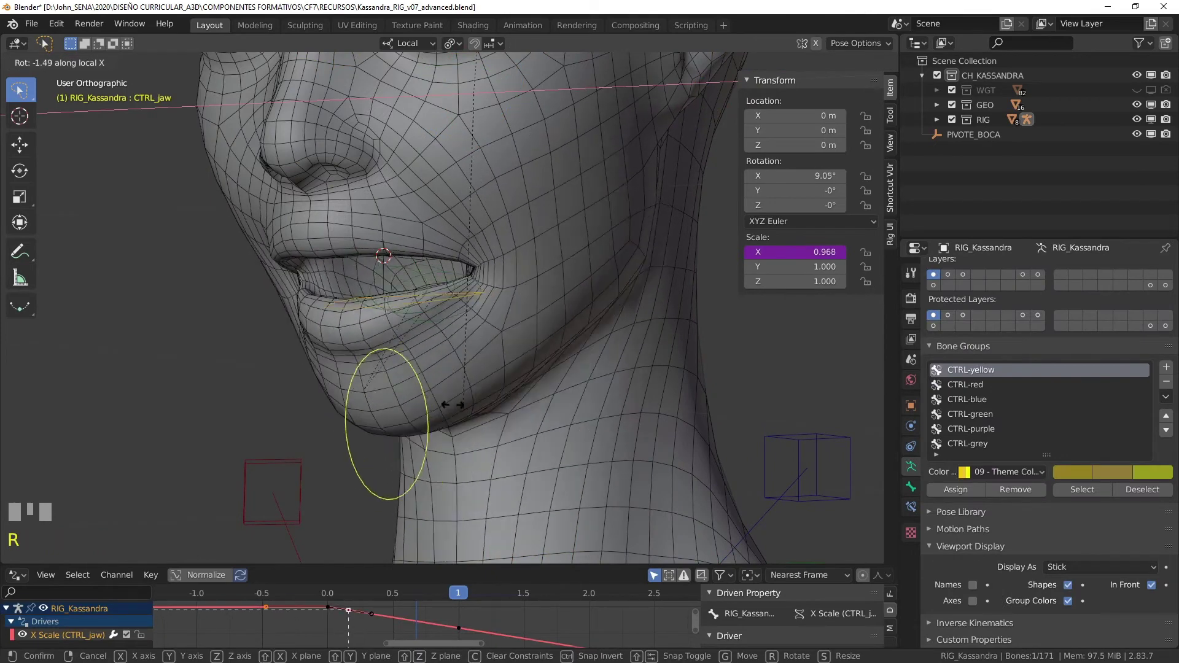
key("Escape")
key("alt+r")
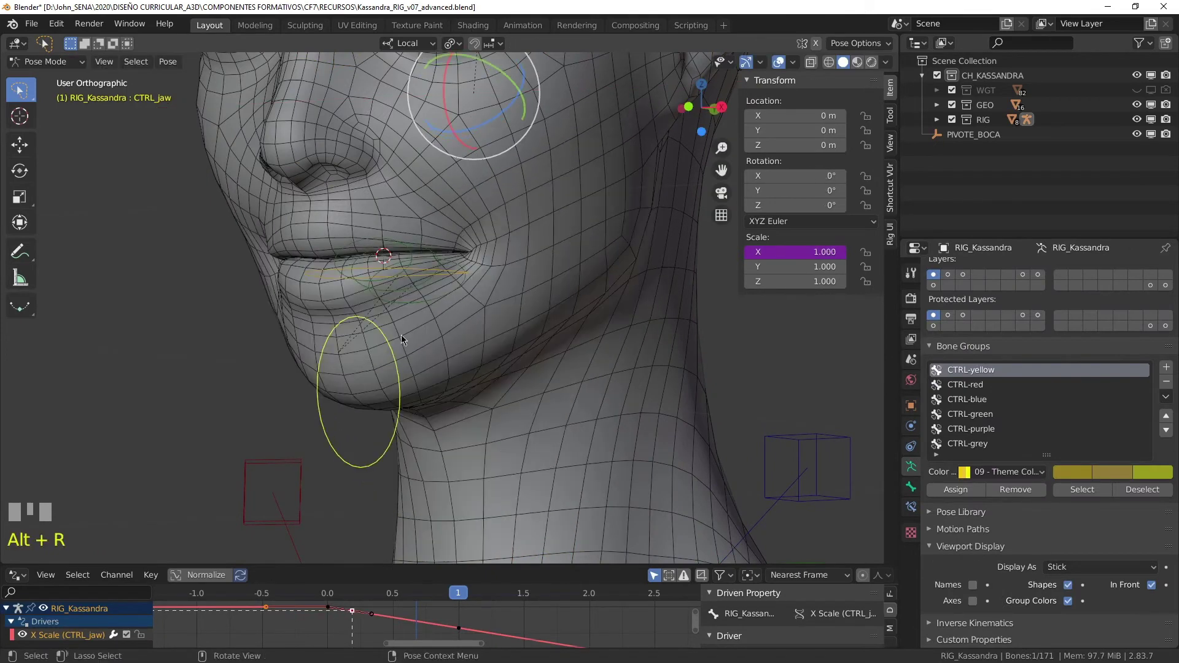
Select the GEO_Body_Kassandra mesh in Object Mode and frame the closed mouth.
left_click(568, 255)
left_click_drag(376, 232, 385, 386)
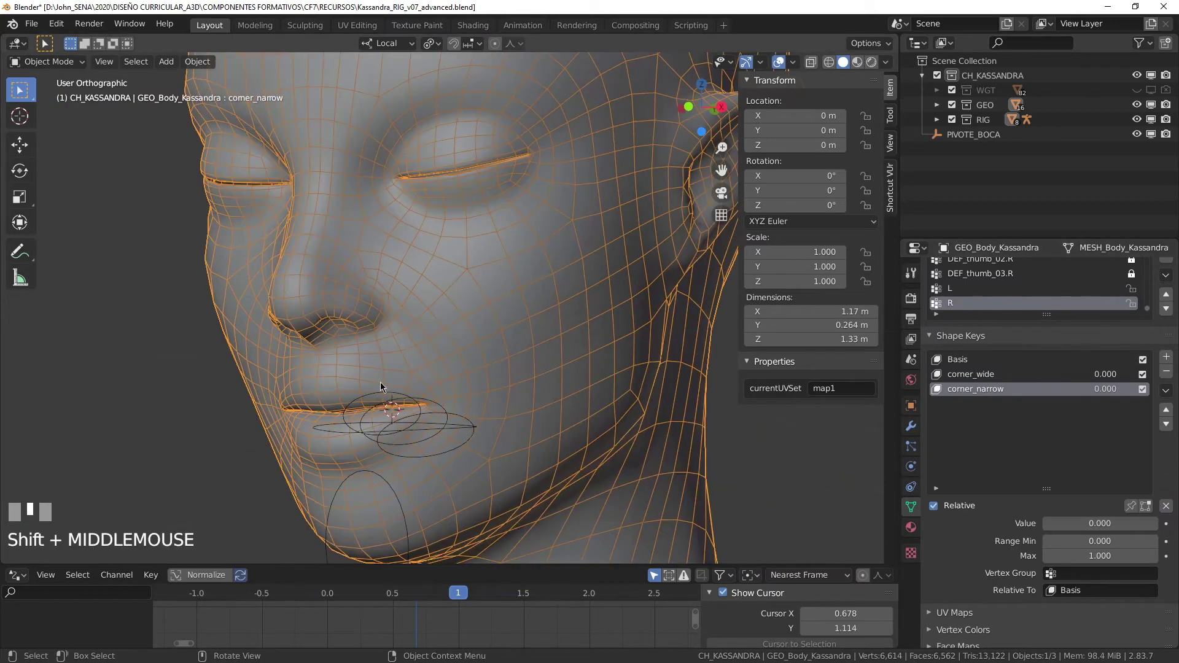
left_click_drag(475, 349, 399, 405)
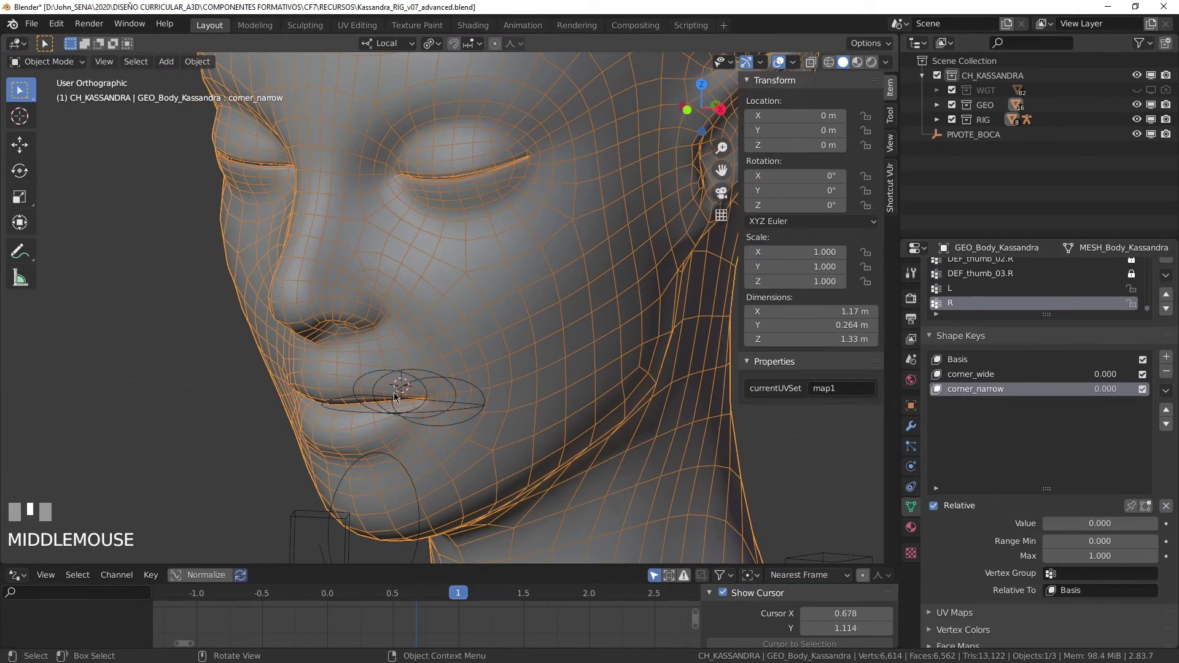
Inspect the head and closed eyelids in wireframe shading from the side, and expand the GEO collection's object list.
mouse_move(451, 216)
left_mouse_down()
mouse_move(461, 177)
mouse_move(500, 208)
left_mouse_up()
key("z")
left_click(383, 287)
left_click_drag(516, 284, 442, 258)
left_click_drag(442, 258, 511, 282)
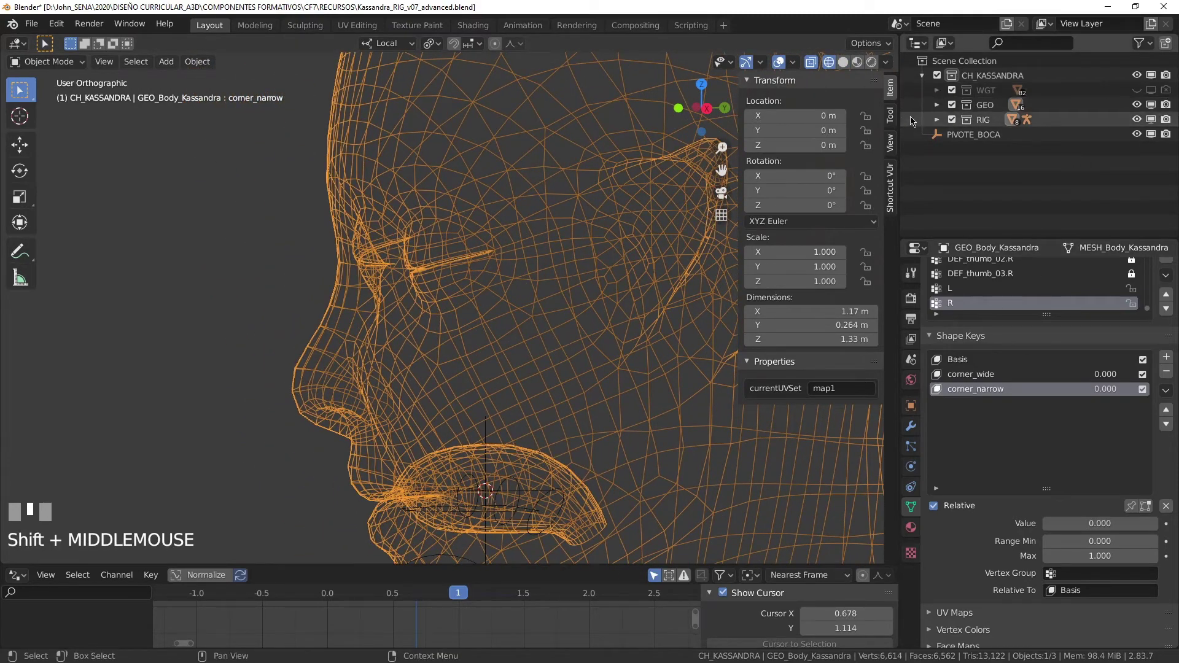
left_click(937, 106)
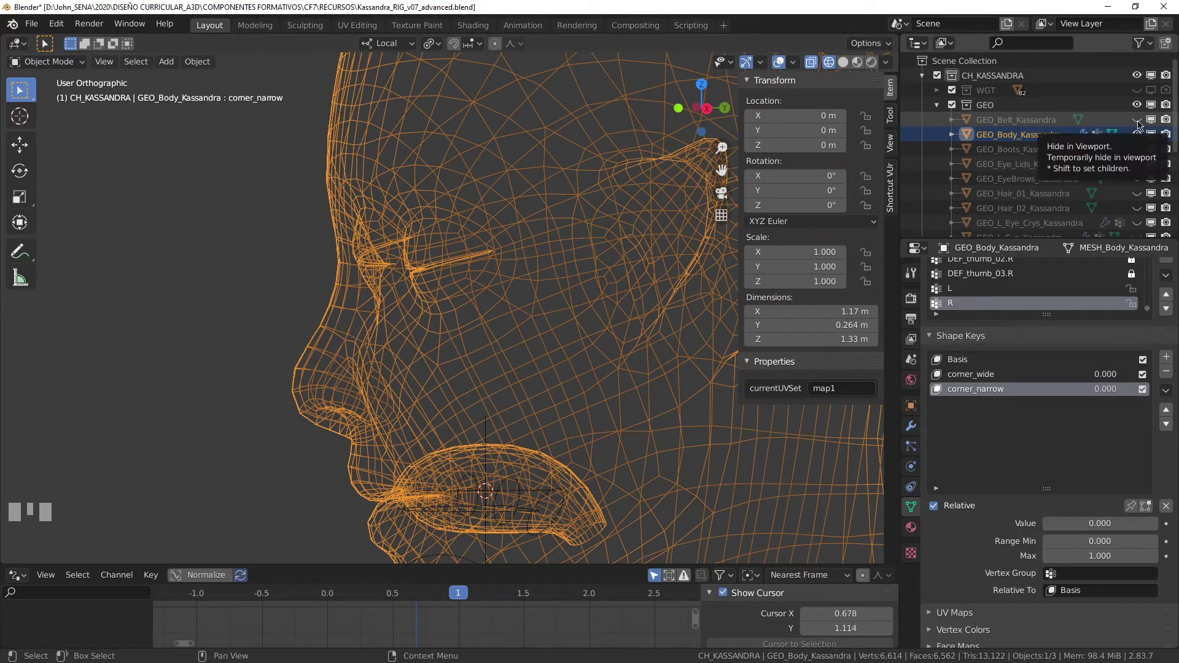
scroll(445, 258, "down", 2)
scroll(476, 276, "up", 3)
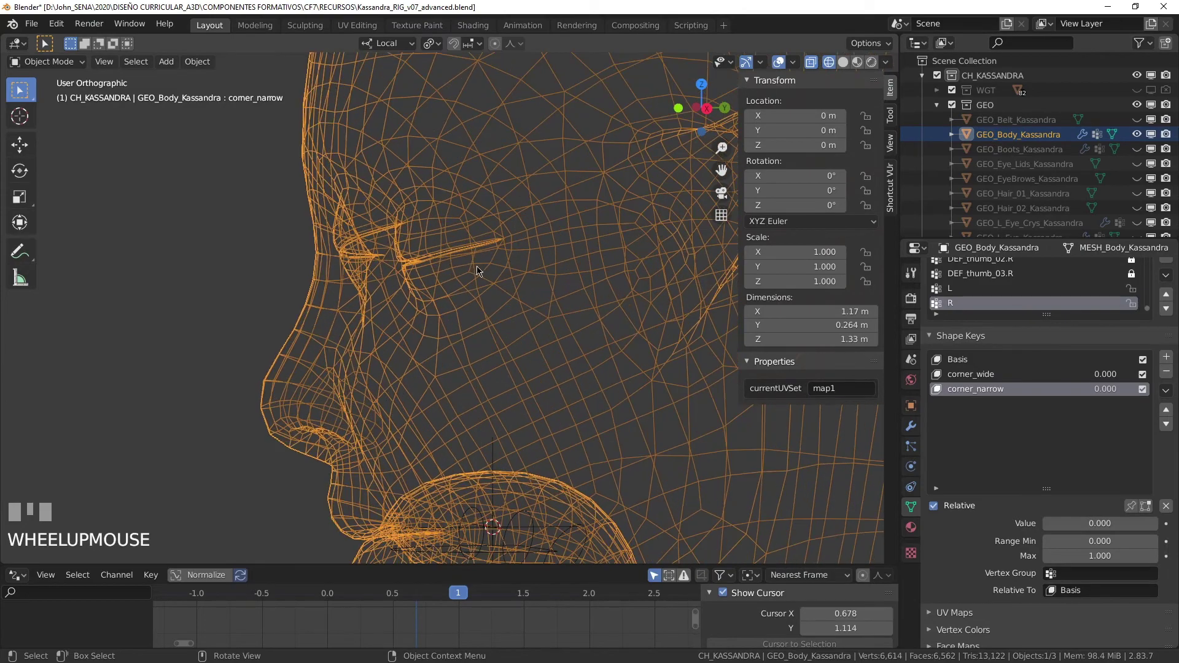
Return to solid shading and examine the closed eyelids up close in the right orthographic view.
middle_click(476, 277)
scroll(517, 283, "up", 1)
key("z")
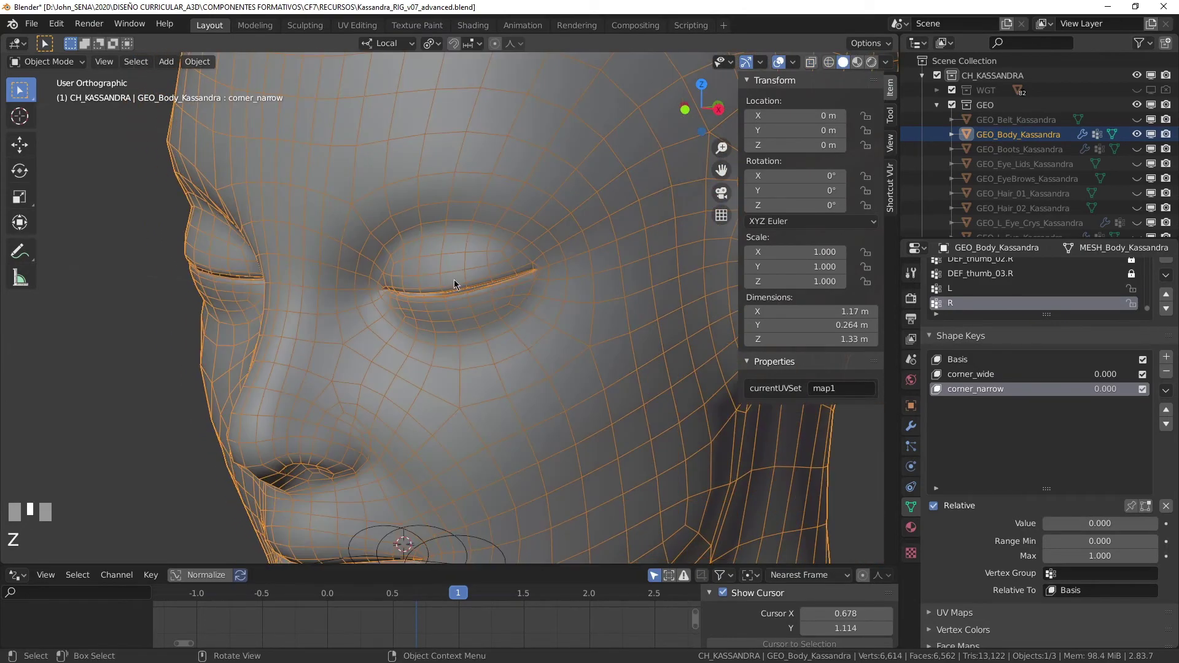
middle_click(493, 282)
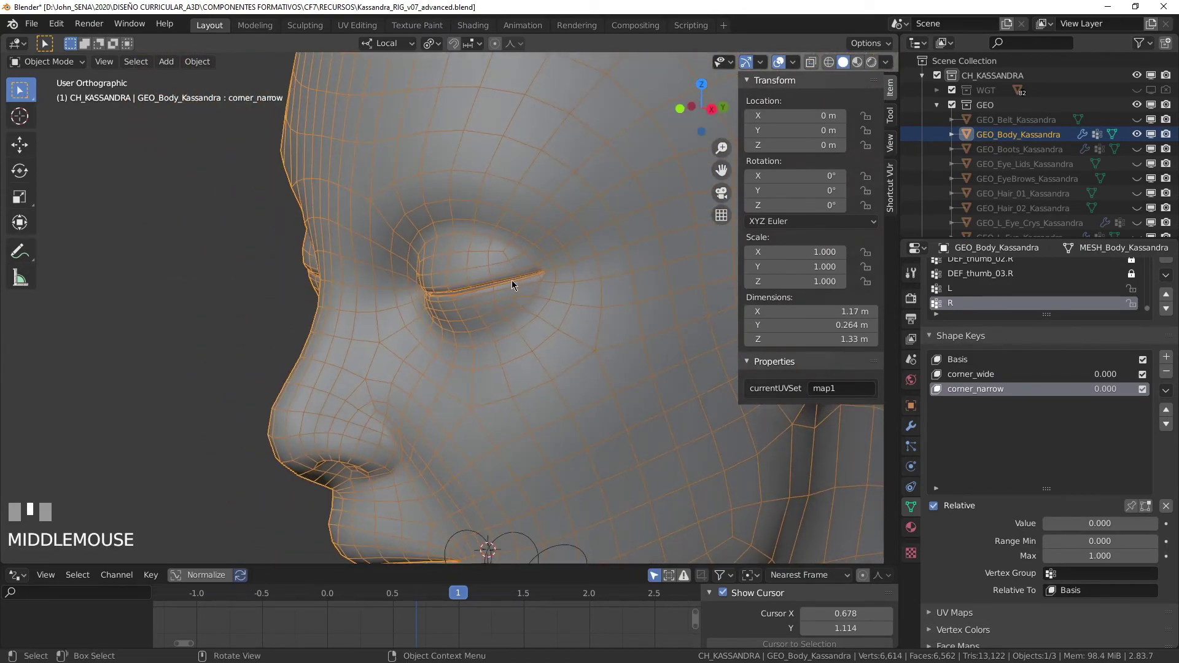
scroll(465, 275, "up", 3)
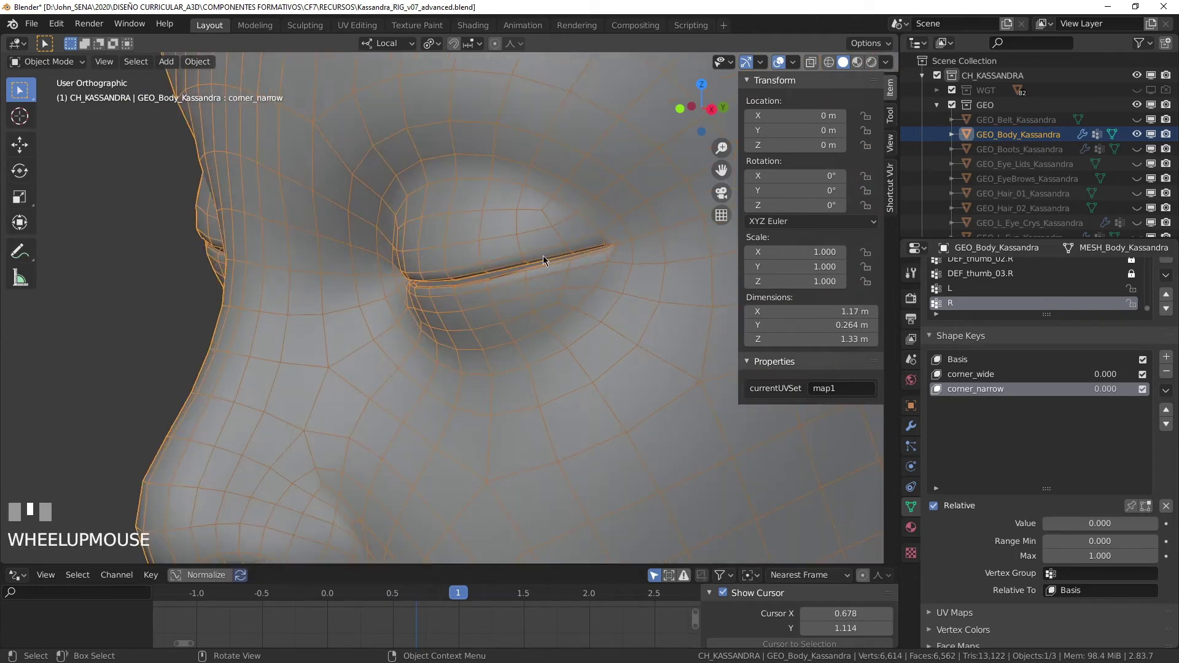
middle_click(526, 266, "shift")
middle_click(493, 326)
key("KP_3")
scroll(484, 288, "up", 1)
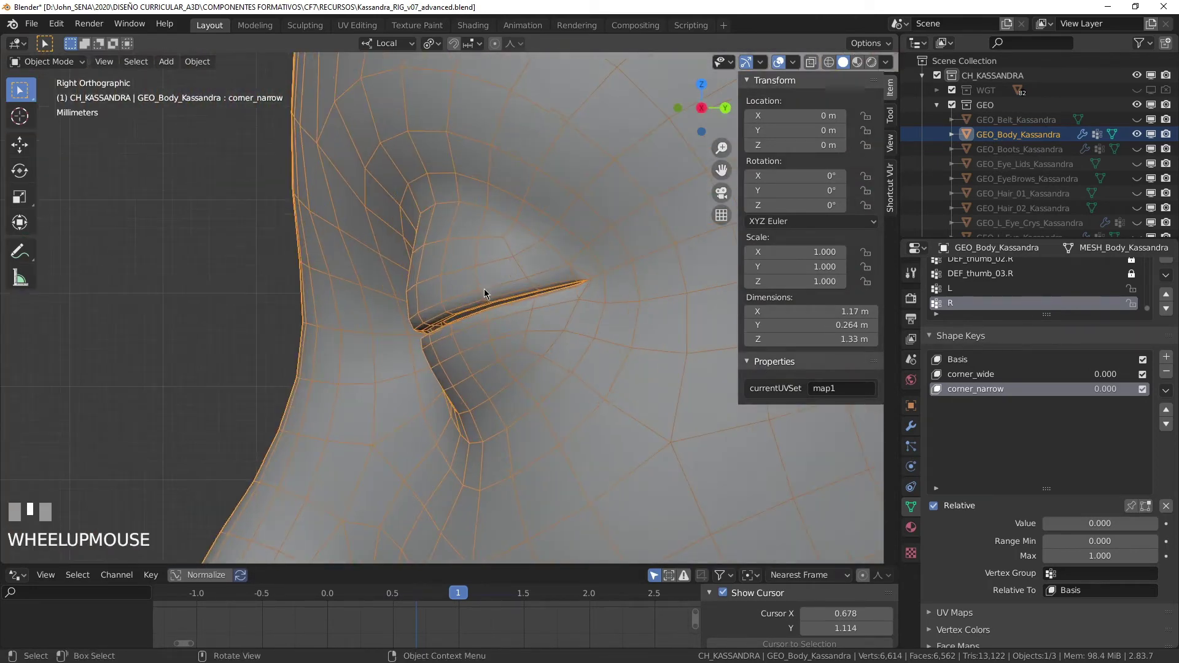
Sketch annotation curves for the eyelid's path in front of and below the closed eye, and undo them.
left_click(20, 251)
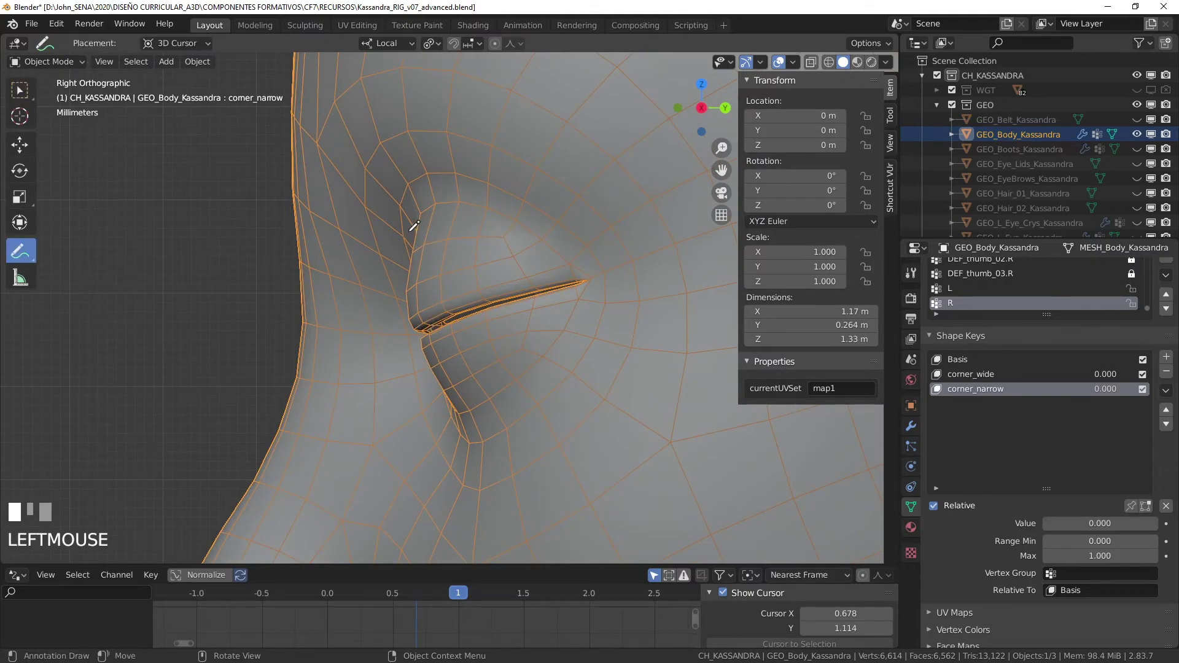
left_click_drag(410, 229, 406, 378)
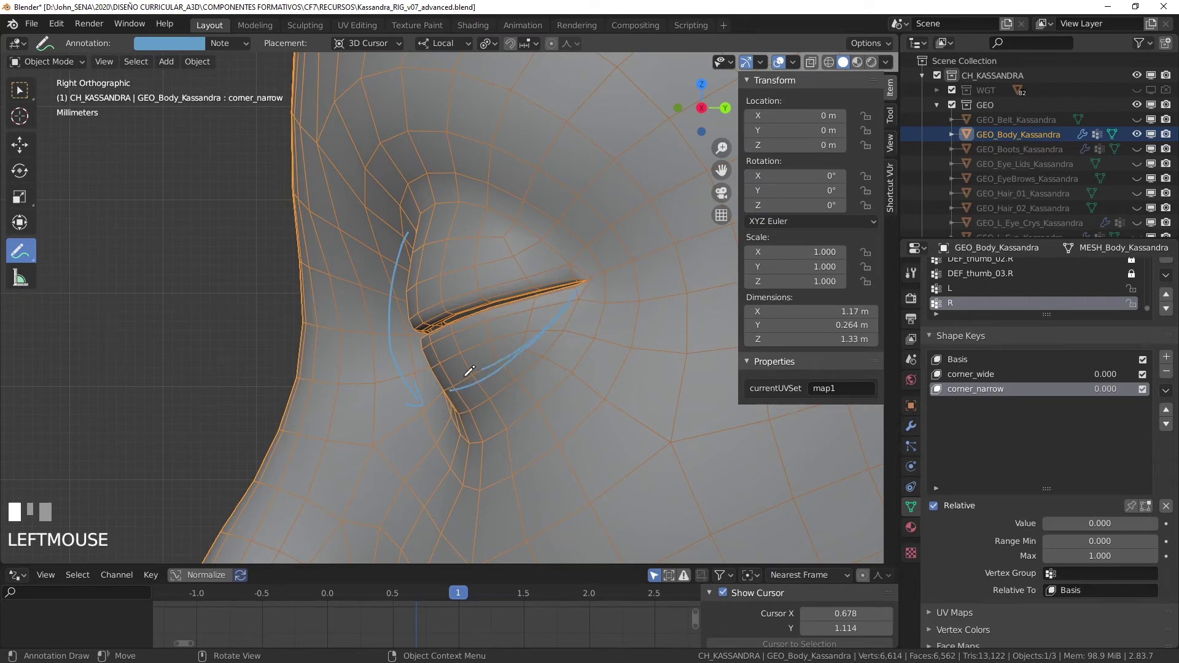
key("ctrl+z")
key("ctrl+z")
left_click_drag(420, 393, 399, 260)
key("ctrl+z")
key("ctrl+z")
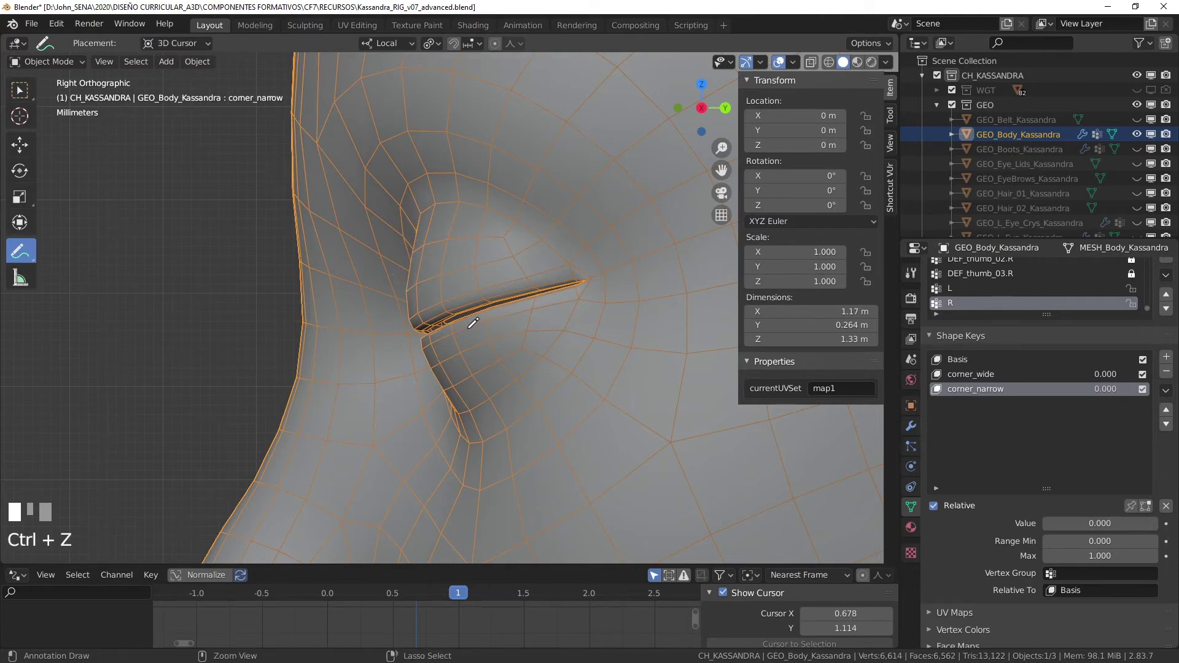
Annotate the upper and lower eyelid movement with an upward arrow and curved strokes around the eye, and undo the strokes.
mouse_move(389, 312)
left_mouse_down()
mouse_move(373, 246)
mouse_move(396, 239)
left_mouse_up()
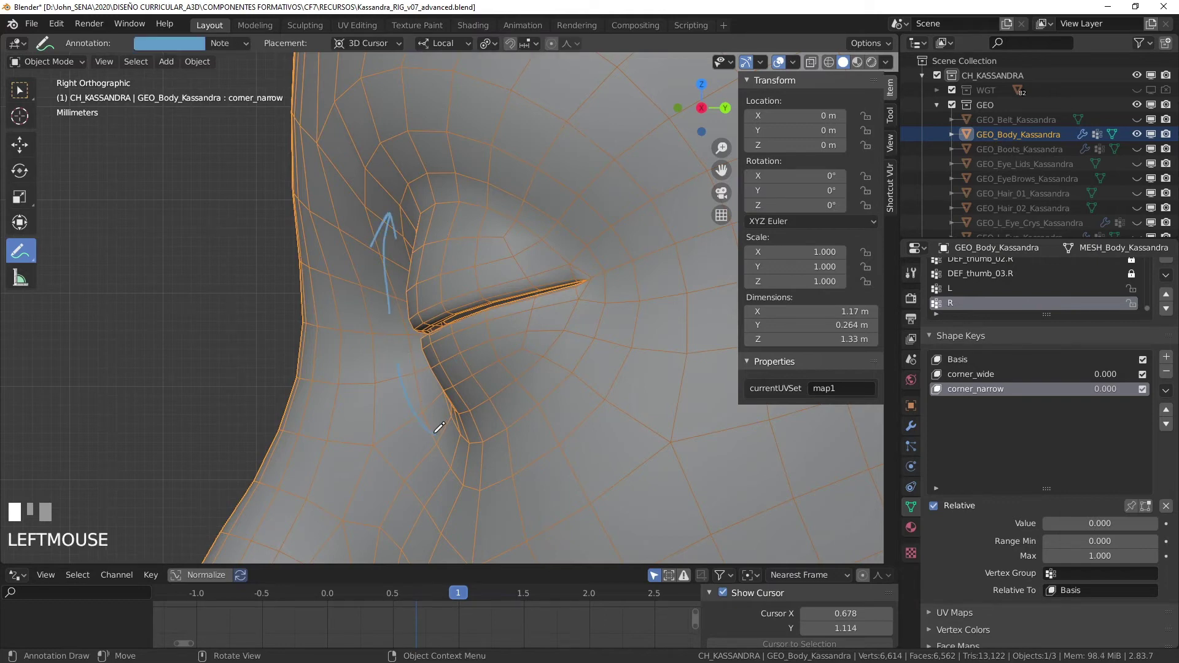
left_click_drag(452, 396, 537, 290)
left_click_drag(435, 218, 532, 274)
key("ctrl+z")
key("ctrl+z")
key("ctrl+z")
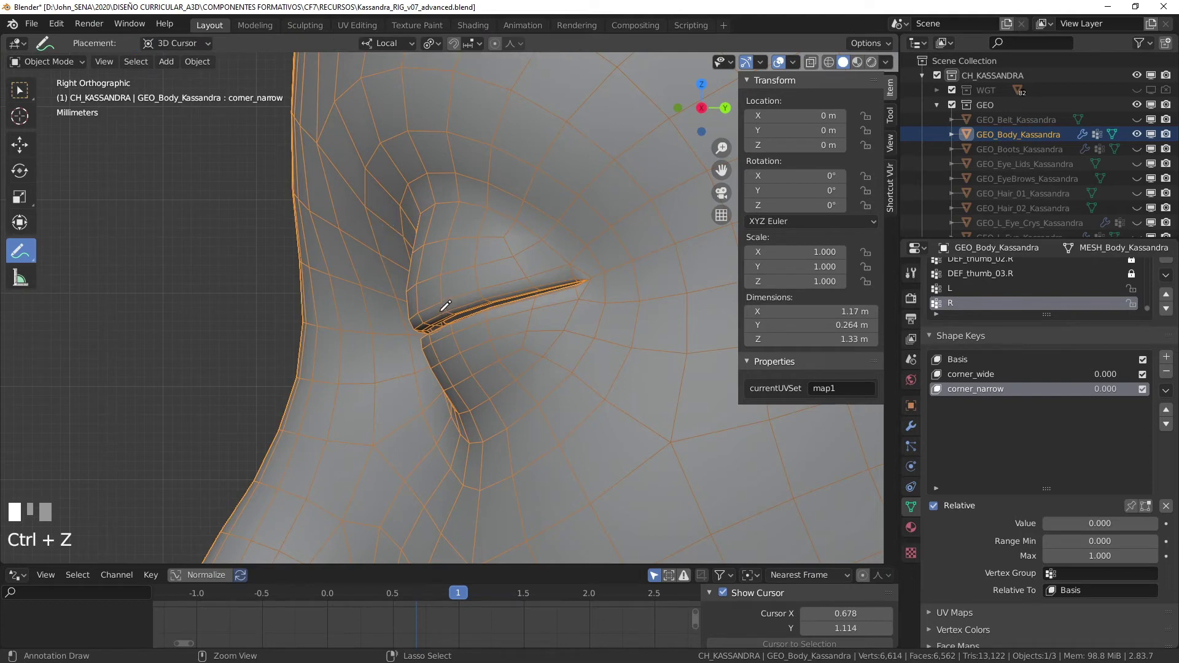
Sketch the round eyeball outline with the upper lid's arc and direction over the eye, and undo the strokes.
left_click(423, 328)
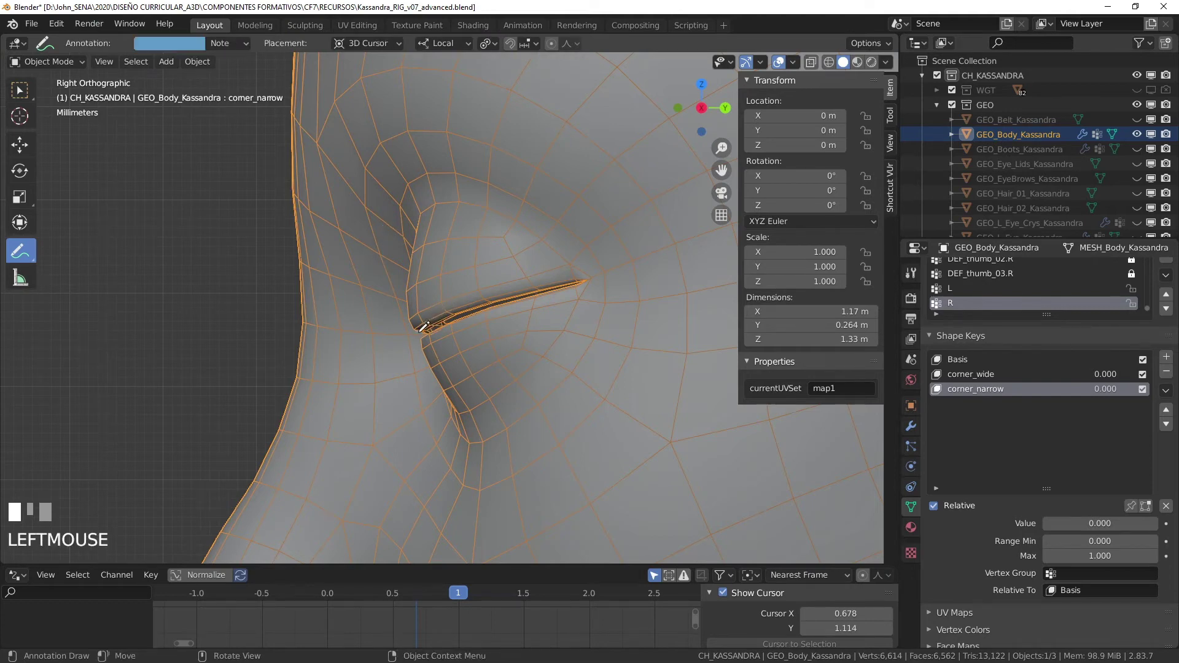
mouse_move(421, 229)
left_mouse_down()
mouse_move(507, 248)
mouse_move(419, 215)
left_mouse_up()
mouse_move(424, 299)
left_mouse_down()
mouse_move(432, 251)
mouse_move(500, 377)
mouse_move(526, 205)
mouse_move(443, 327)
left_mouse_up()
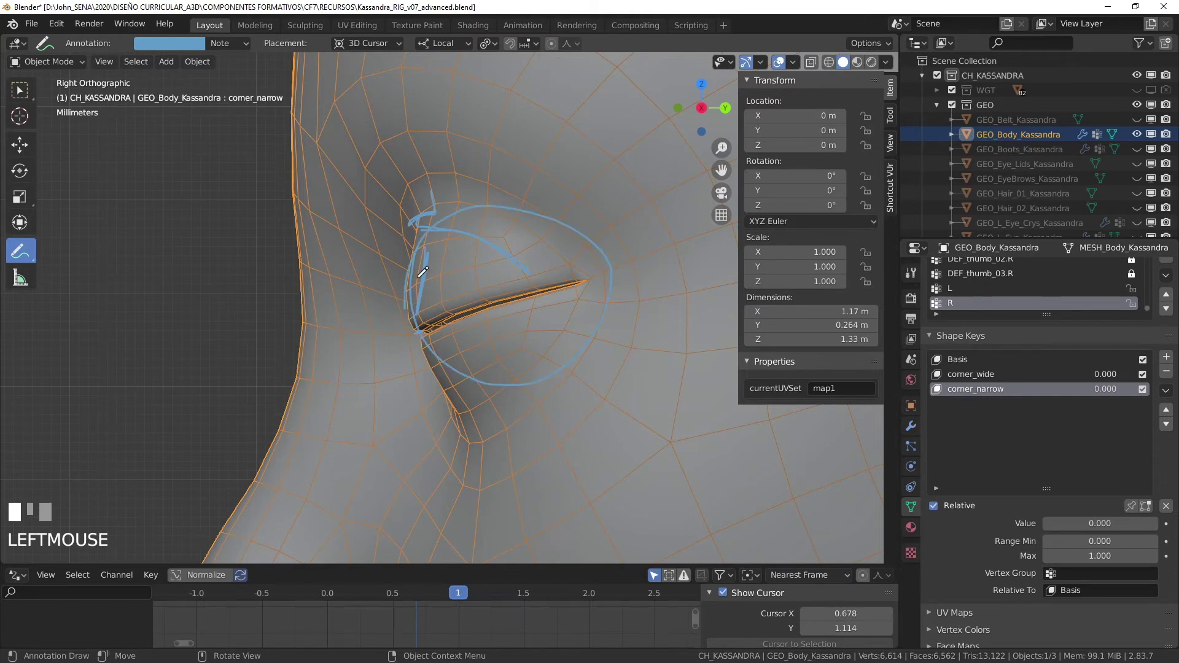
left_click_drag(418, 272, 426, 276)
key("ctrl+z")
key("ctrl+z")
key("ctrl+z")
key("ctrl+z")
key("ctrl+z")
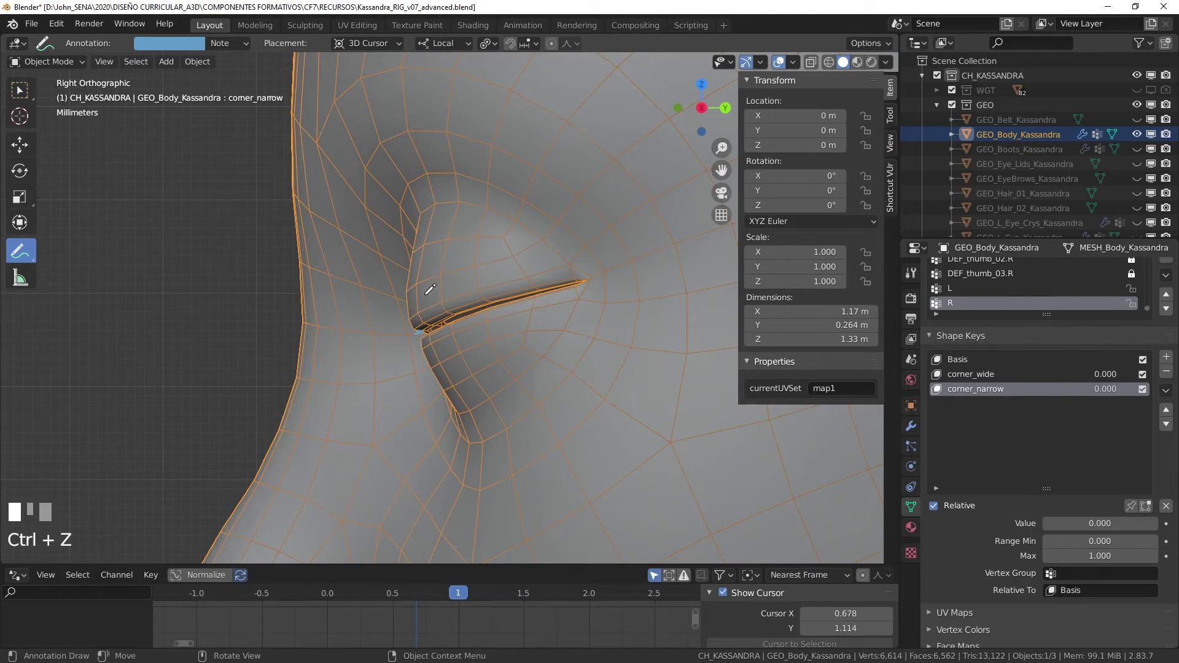
Annotate the upper lid's curve at two heights with a bulging profile, and return to the selection tool without the sketch.
left_click_drag(418, 218, 557, 283)
left_click_drag(400, 266, 499, 283)
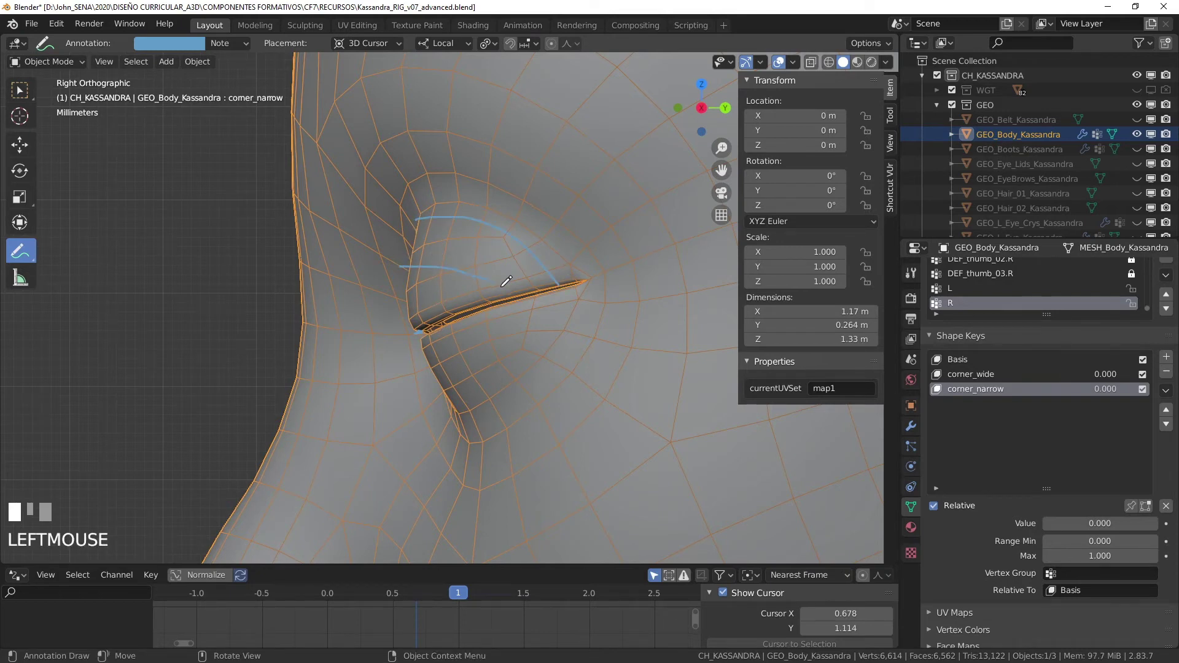
left_click_drag(413, 261, 425, 182)
left_click_drag(421, 266, 452, 280)
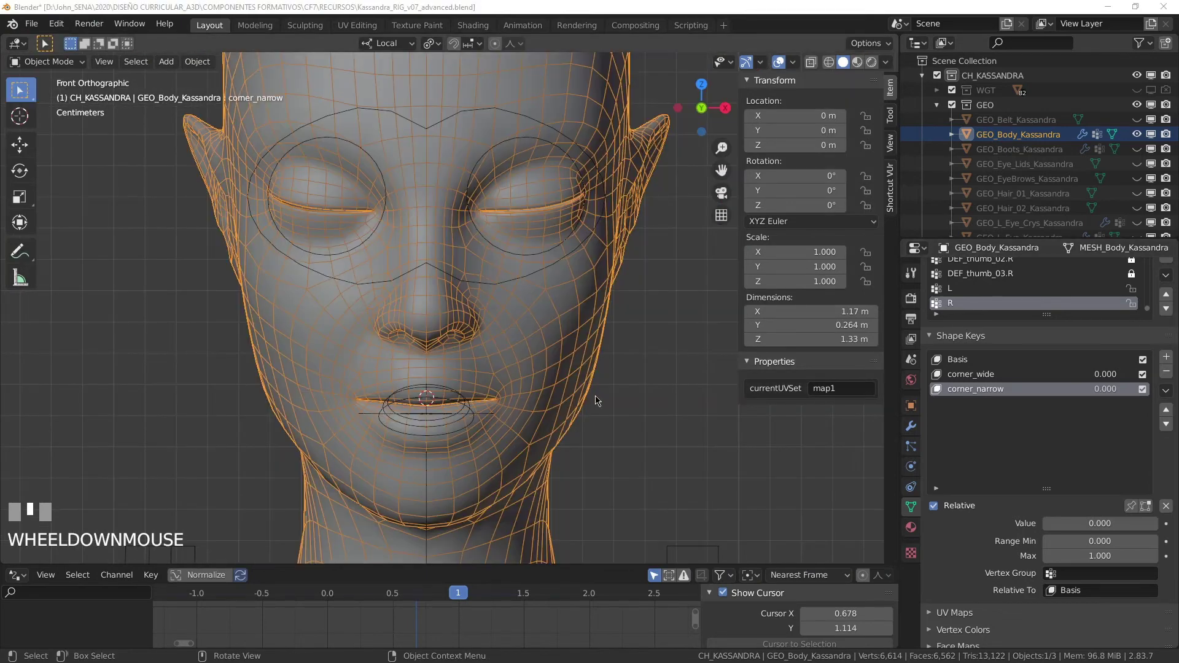
left_click_drag(595, 396, 582, 447)
scroll(604, 381, "down", 1)
left_click(553, 265)
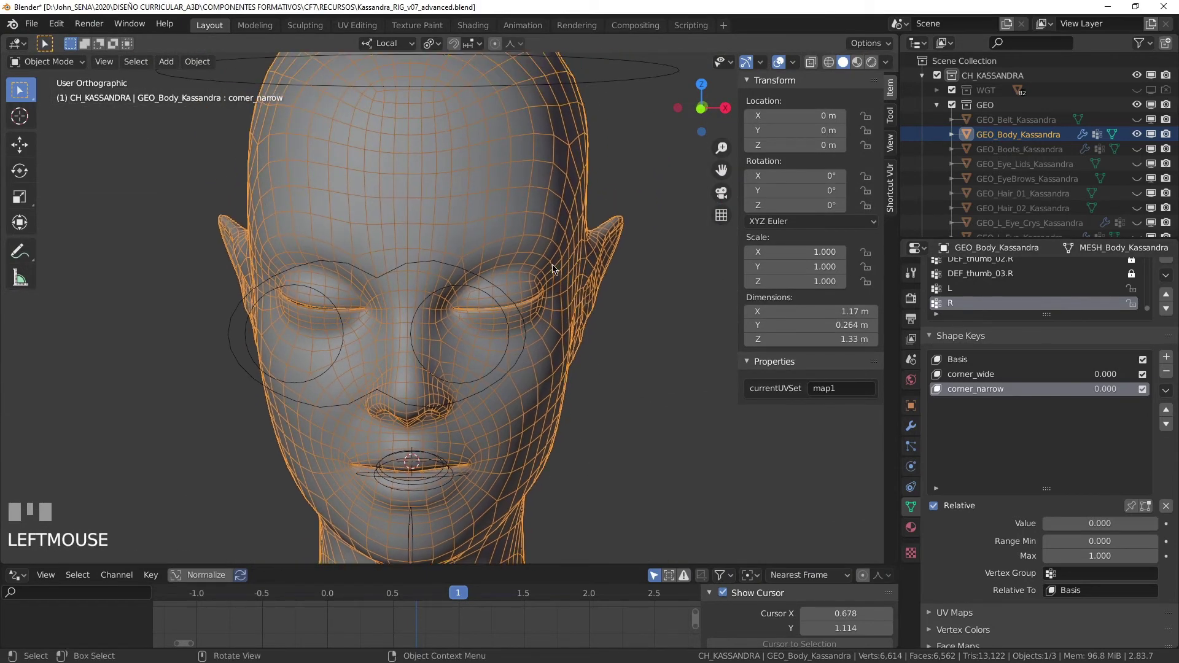
Make corner_wide the active shape key of GEO_Body_Kassandra, with the closed mouth framed in close-up.
middle_click(580, 352)
middle_click(536, 393, "shift")
scroll(576, 365, "down", 1)
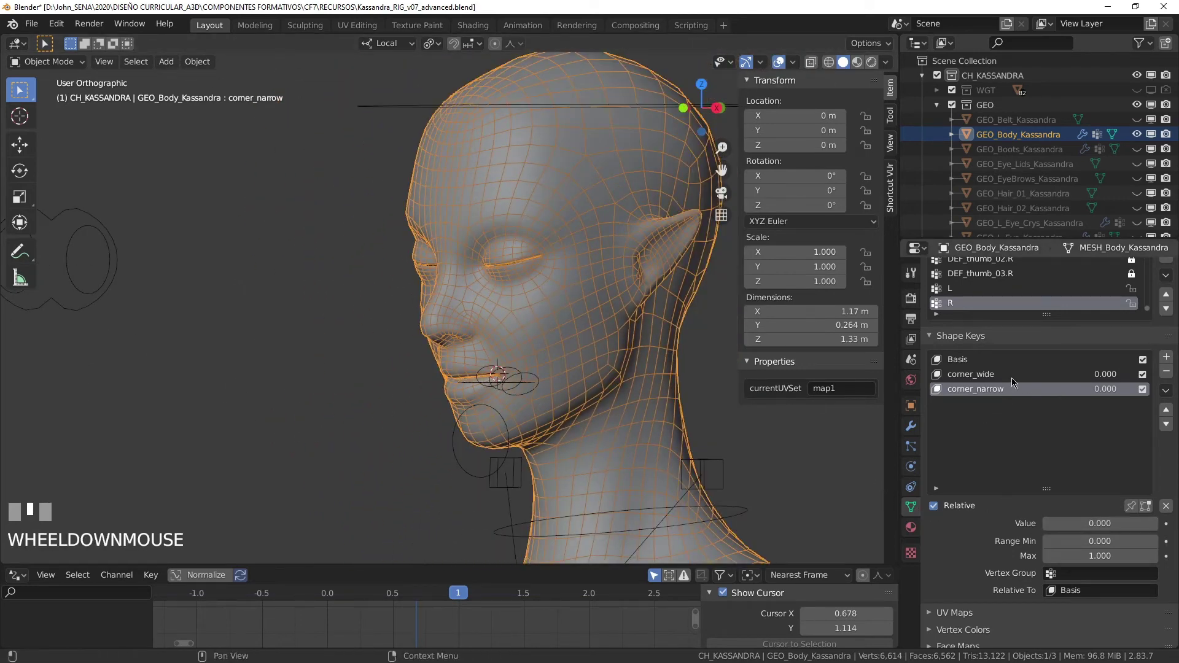
left_click(389, 390)
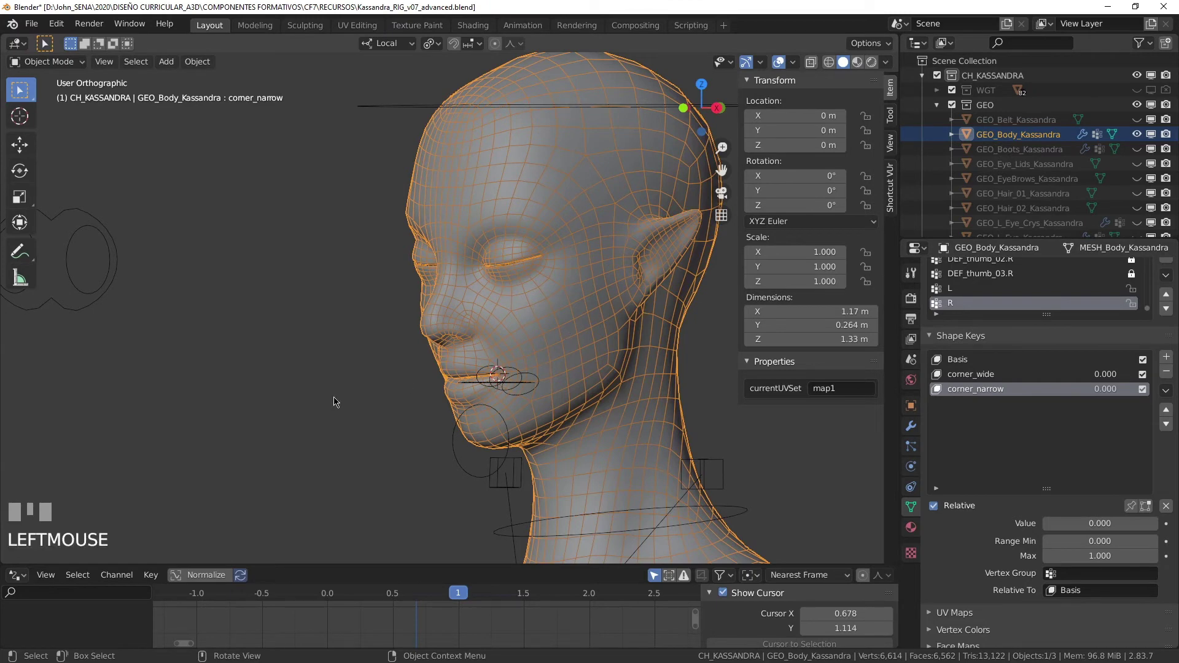
middle_click(430, 393)
scroll(613, 415, "up", 2)
middle_click(614, 415, "shift")
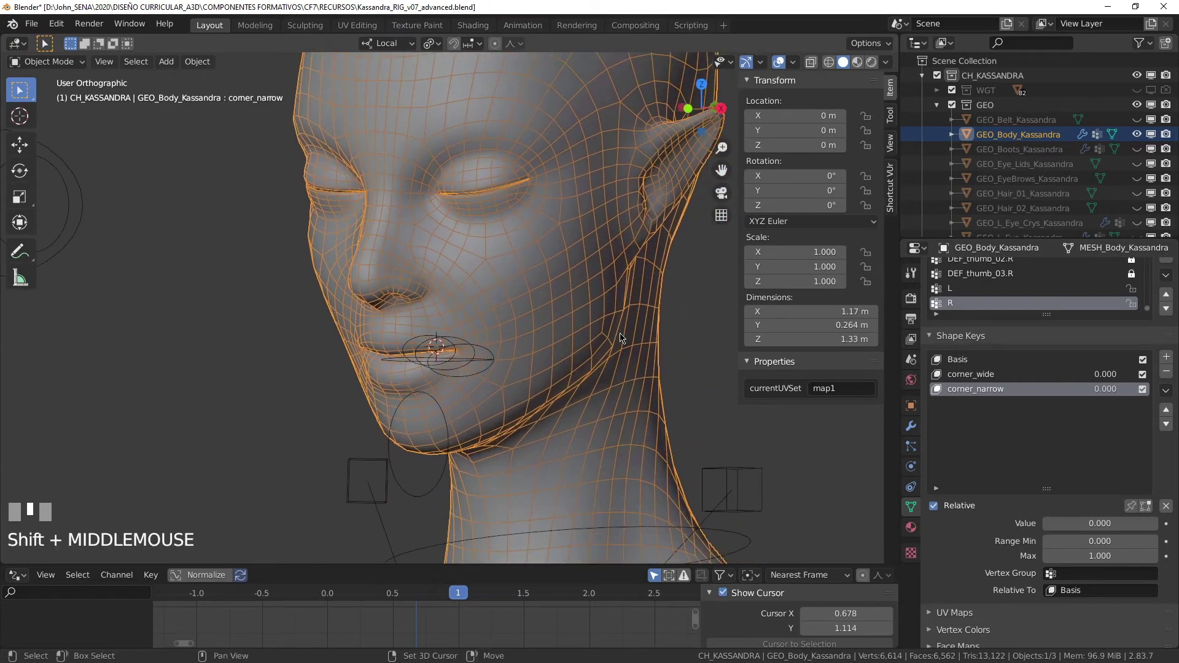
left_click(996, 374)
scroll(569, 361, "up", 2)
middle_click(570, 362, "shift")
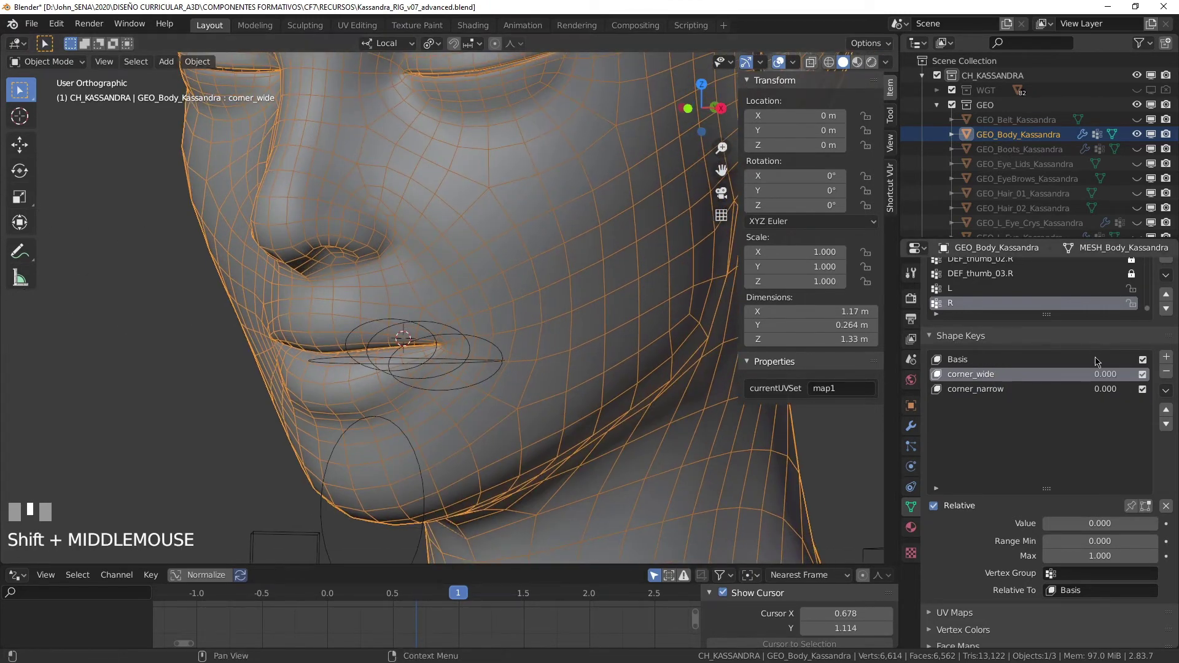
Try the corner_wide shape key at 1.000 on the closed mouth, and undo the value change.
left_click_drag(1105, 375, 1155, 374)
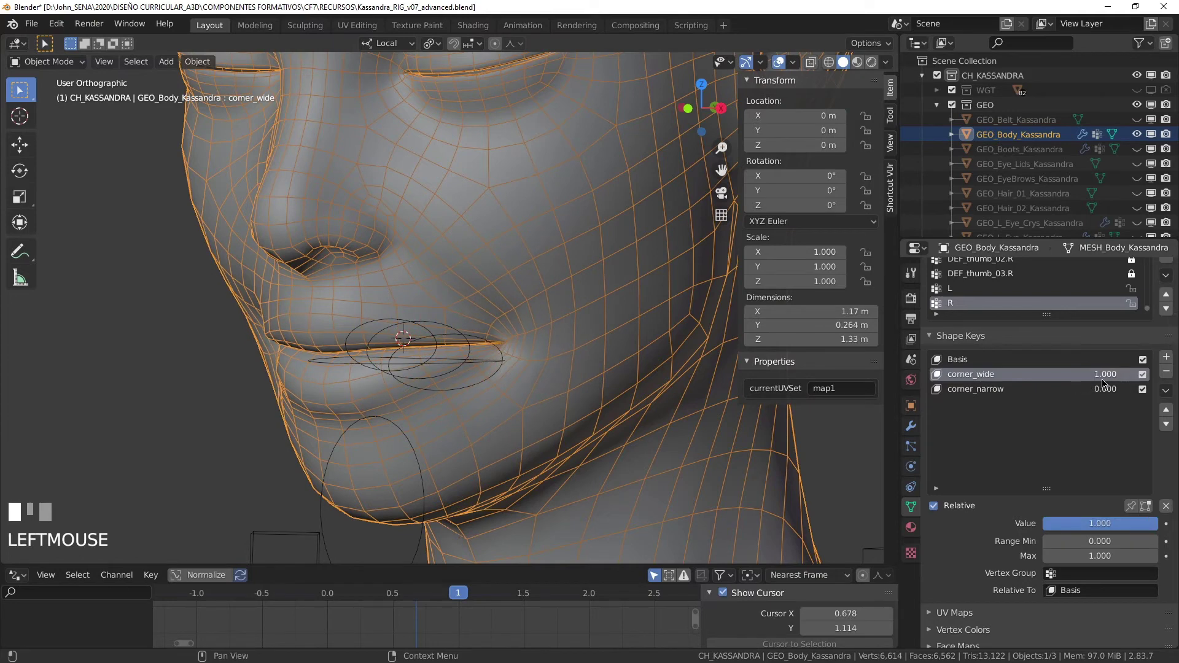
key("ctrl+z")
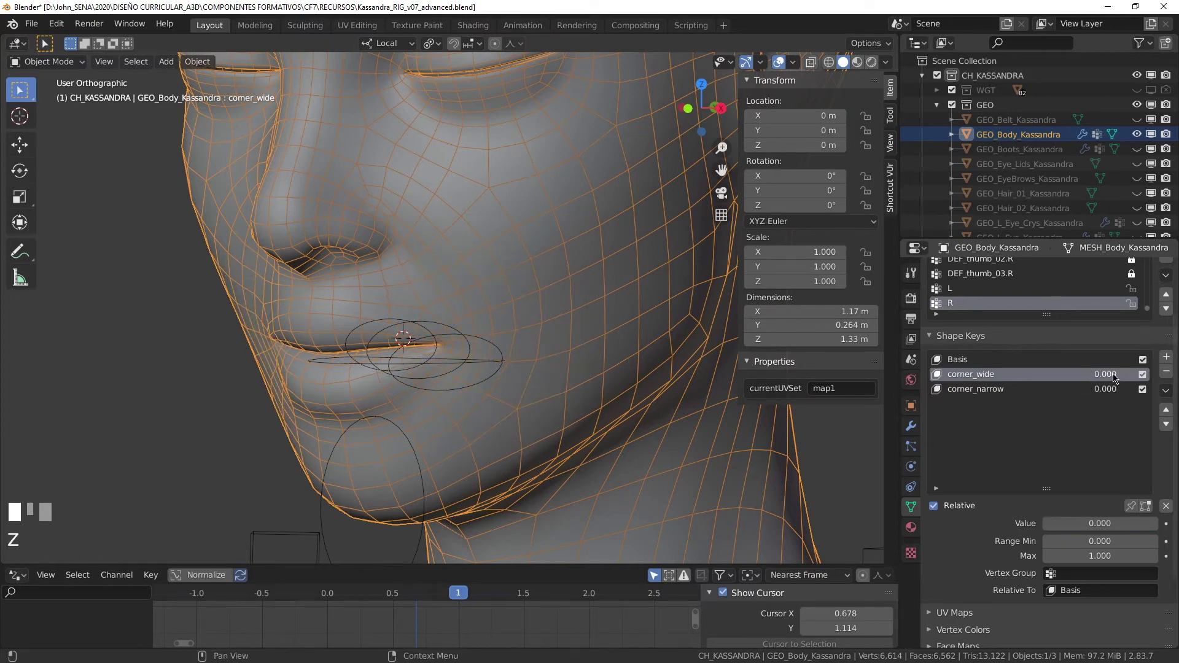
left_click(1166, 392)
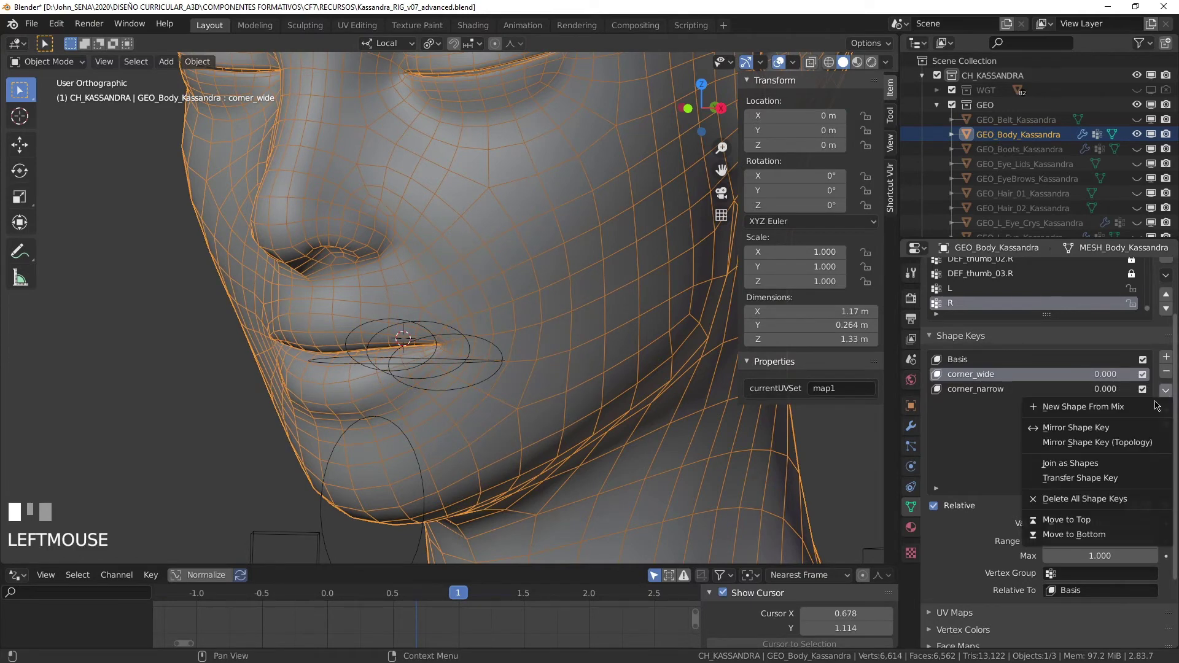
key("Escape")
Set corner_wide to 1.000 and create a new shape key from the current mix.
left_click_drag(1082, 523, 1157, 523)
left_click(1165, 393)
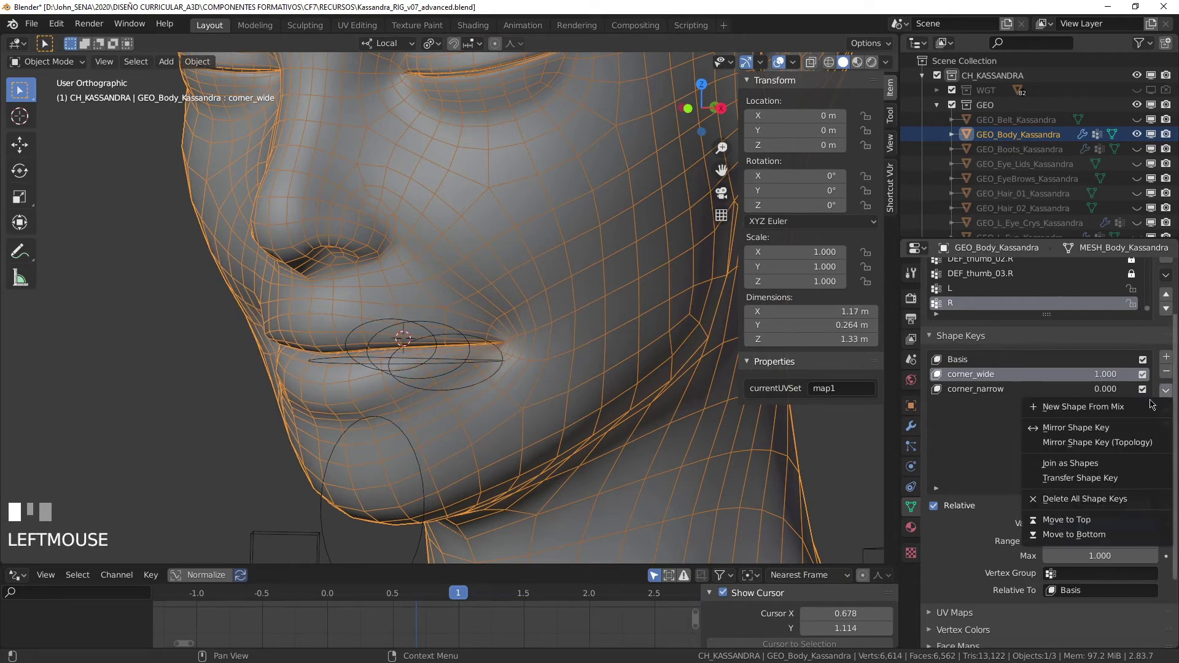
left_click(1068, 406)
Rename the new shape key corner_wide.L and move it directly below corner_wide.
double_click(965, 404)
type("co")
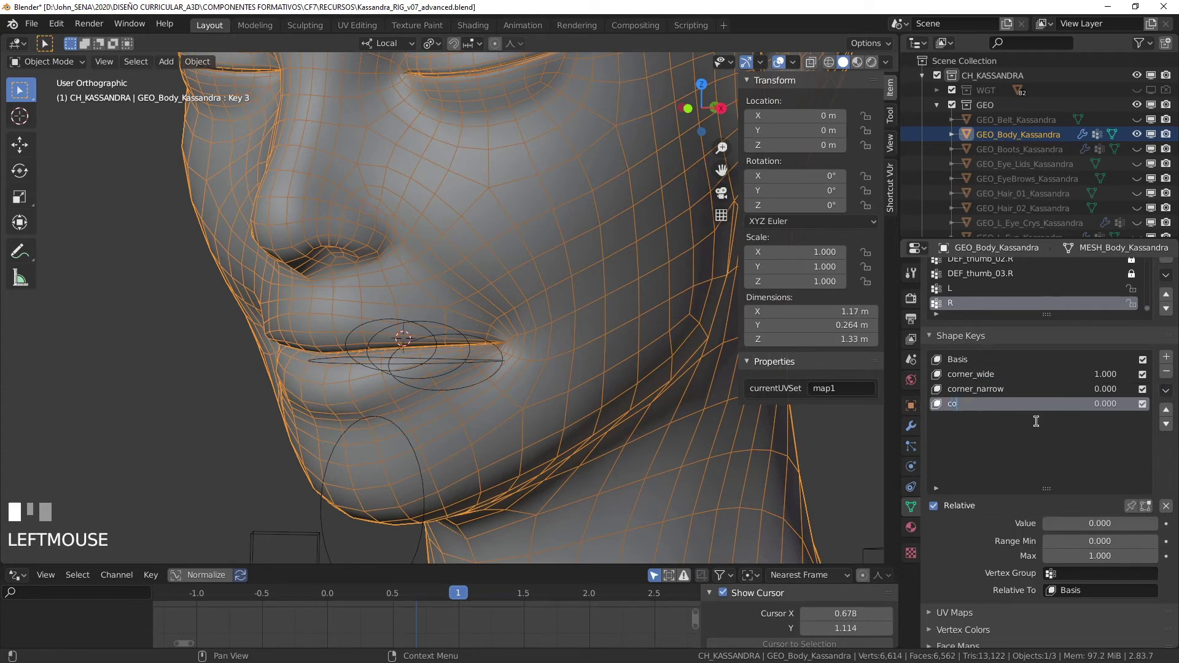
type("rner_wide.L")
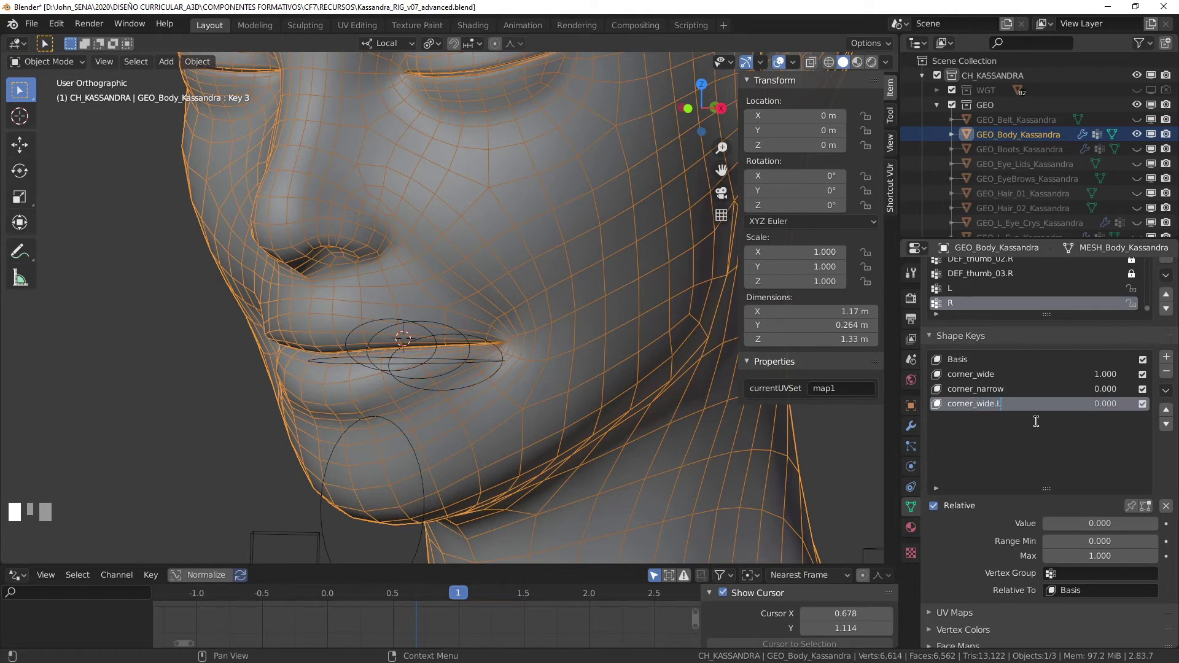
key("Return")
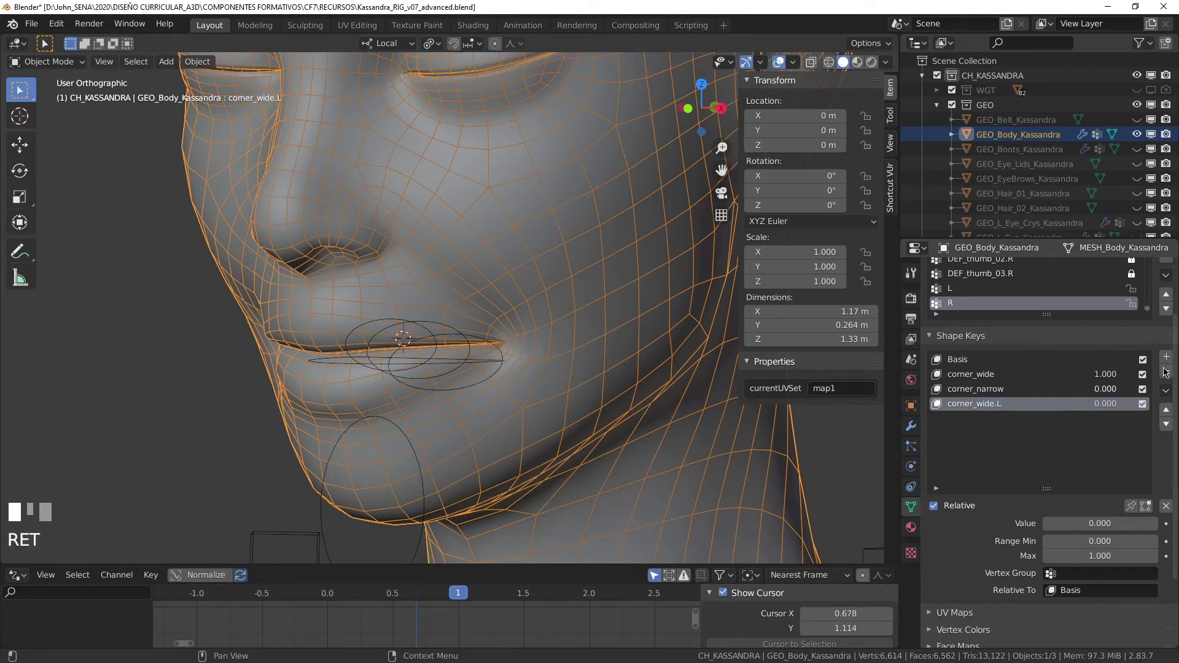
left_click(1166, 410)
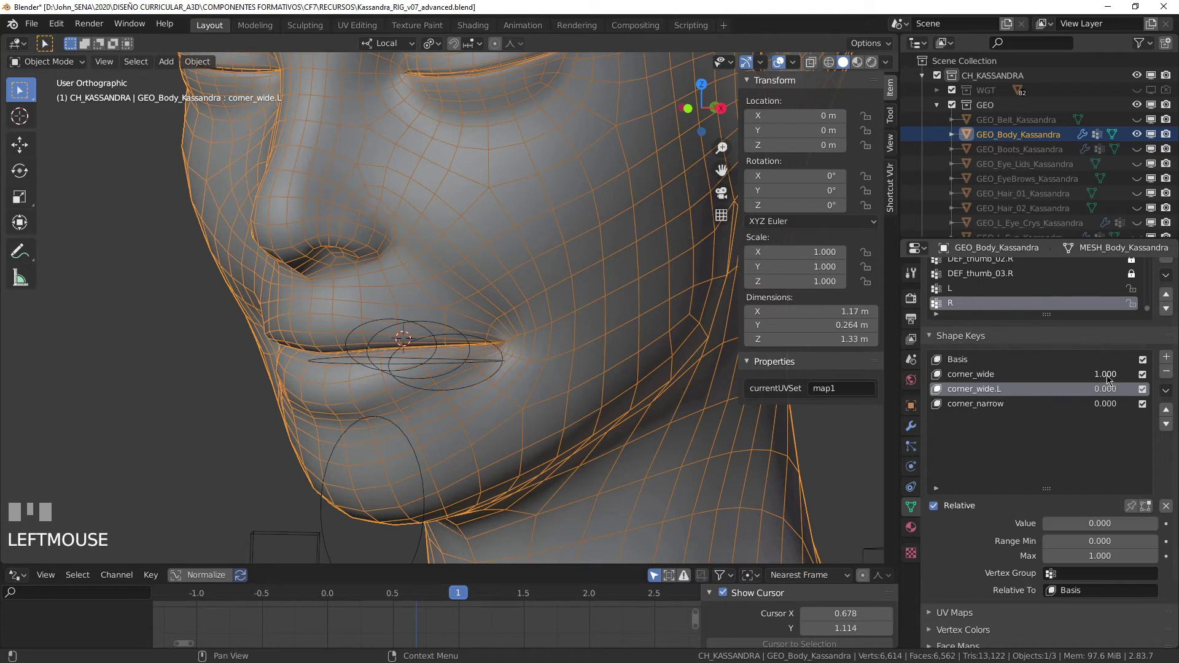
Limit the corner_wide.L shape key to the L vertex group.
left_click(1092, 576)
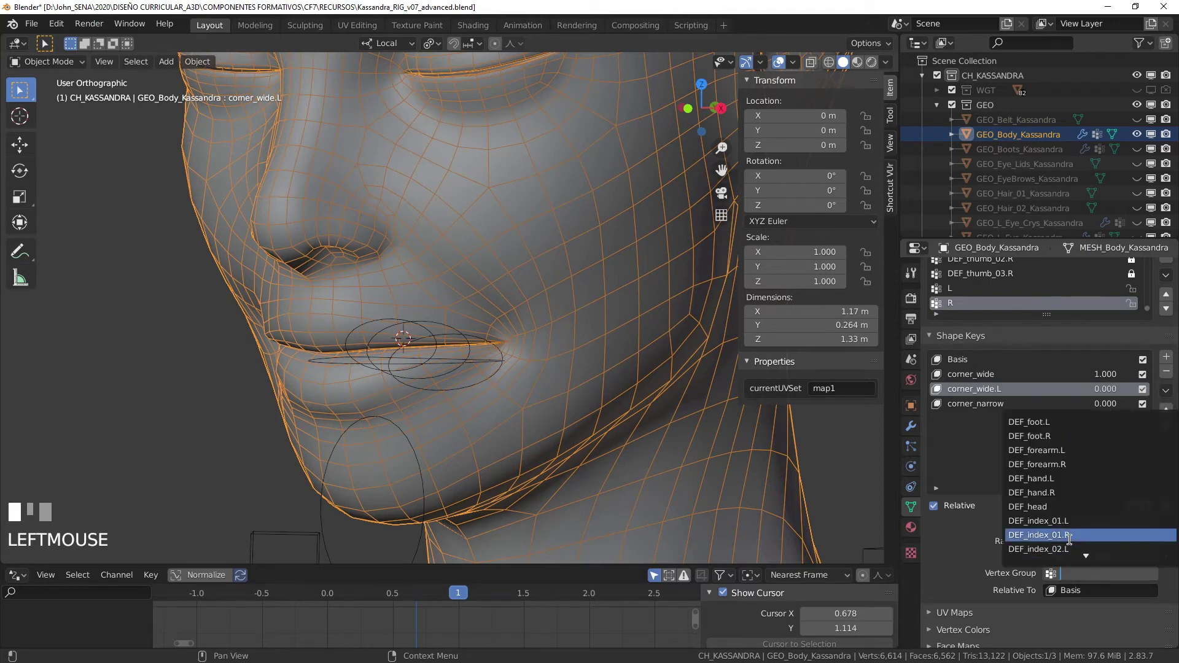
type("L")
scroll(1070, 540, "down", 20)
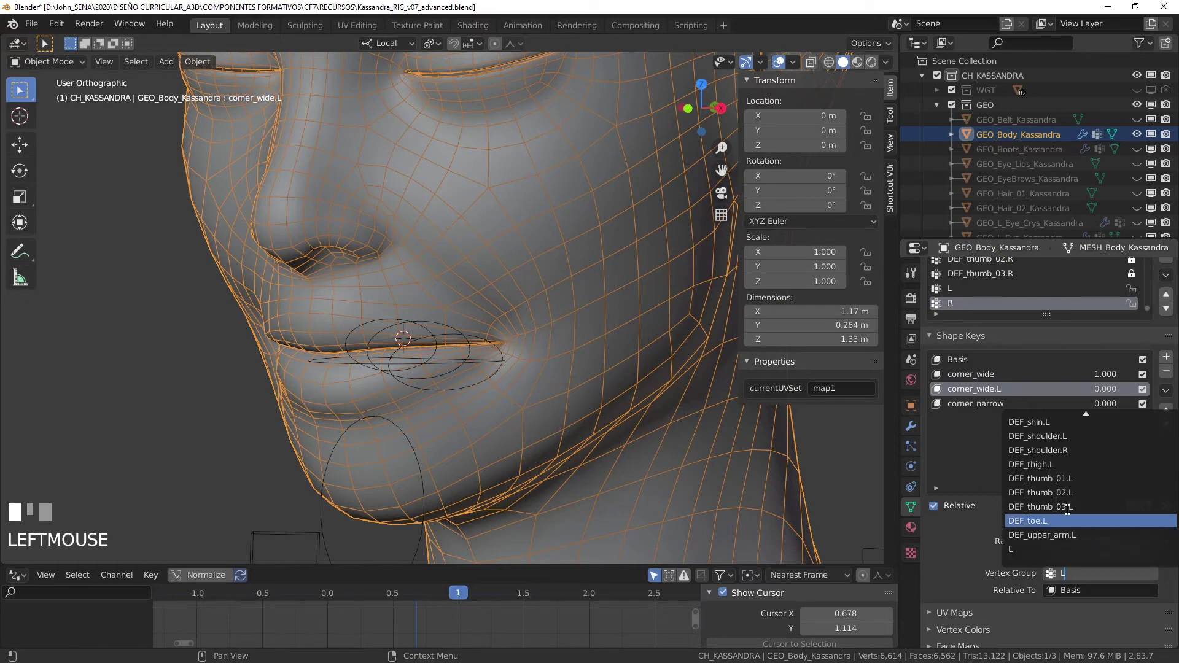
left_click(1035, 549)
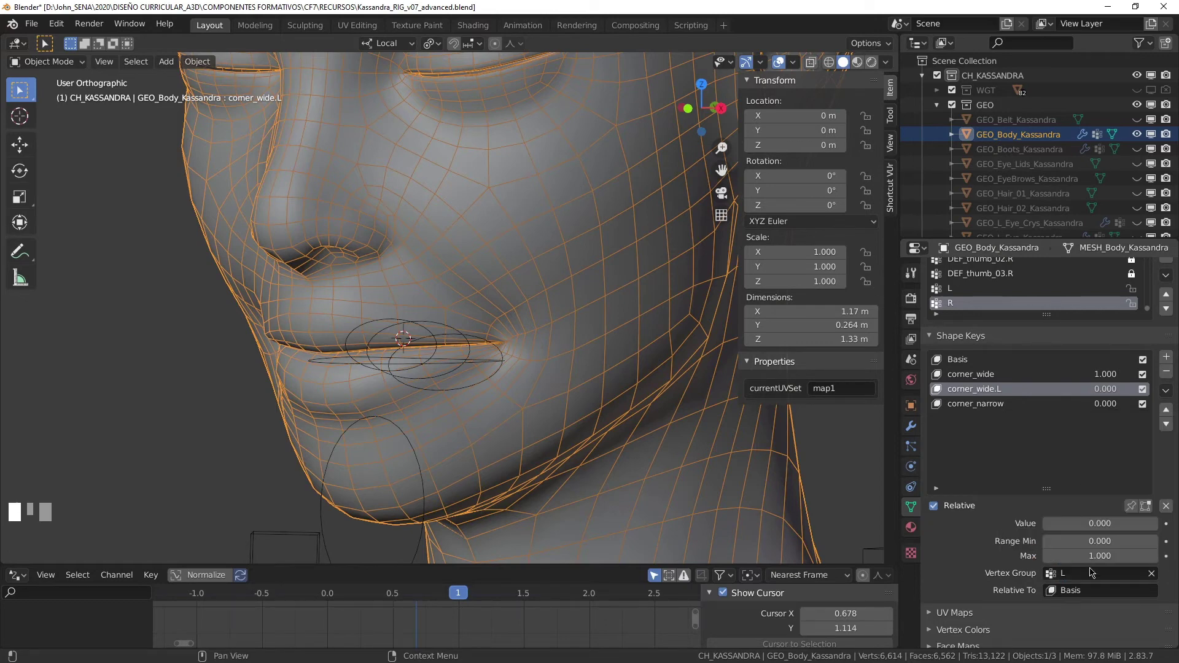
Set the corner_wide shape key to 0 and corner_wide.L to 1 to show the left-sided mouth shape.
left_click(1103, 375)
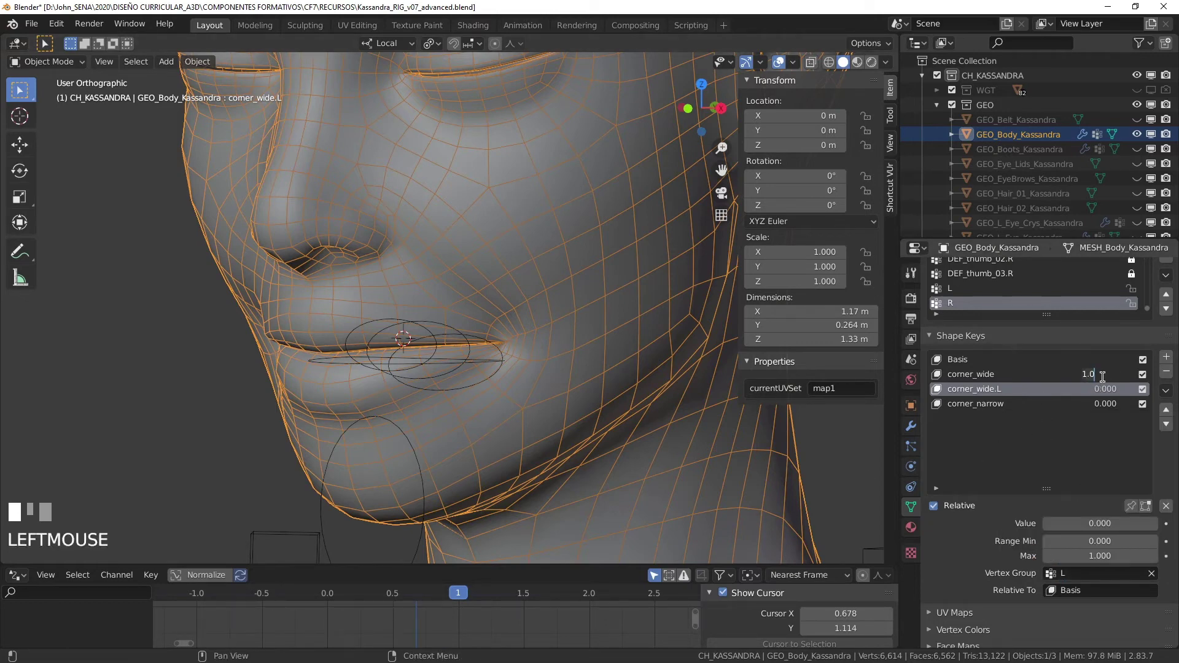
type("0")
key("KP_Enter")
left_click(1105, 389)
type("1")
key("KP_Enter")
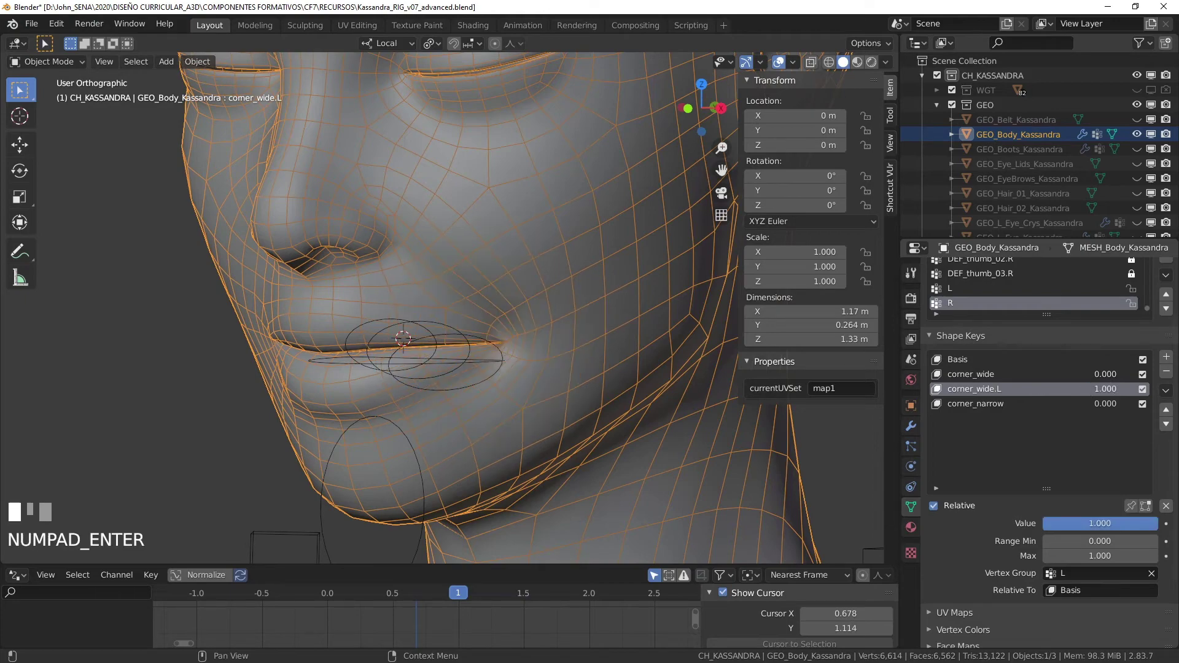
Compare the mouth corner in front view with corner_wide.L at 0 and at 1.
scroll(465, 369, "down", 3)
left_click_drag(470, 375, 533, 375)
scroll(430, 358, "up", 7)
left_click_drag(1106, 389, 1131, 389)
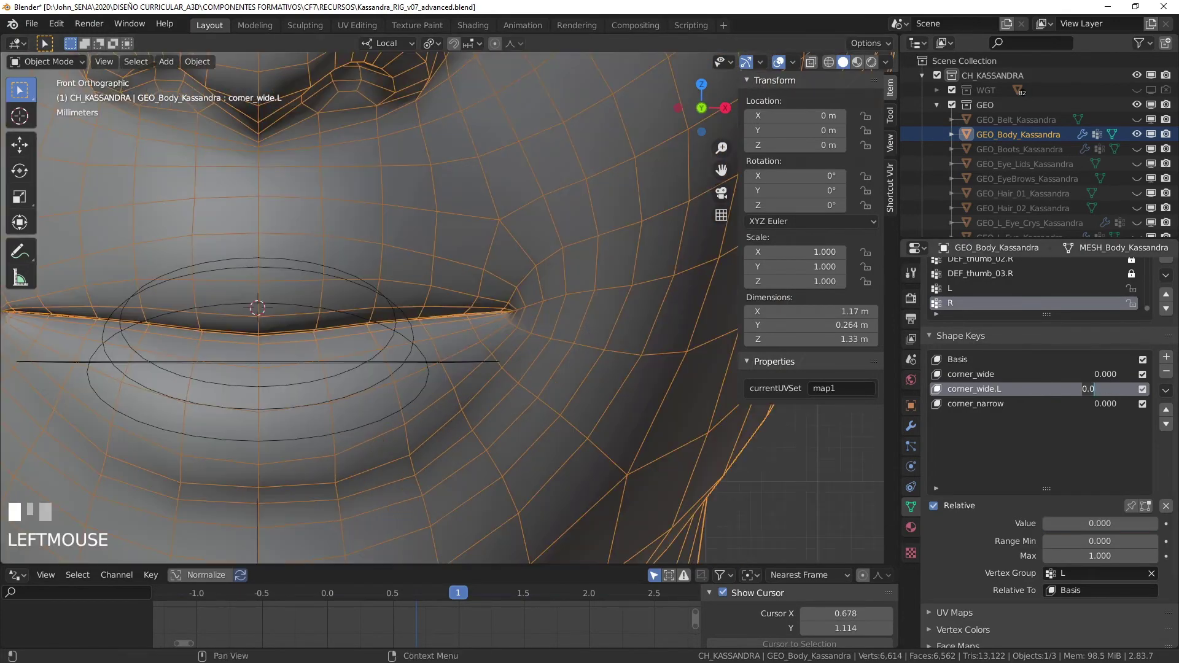
key("KP_Enter")
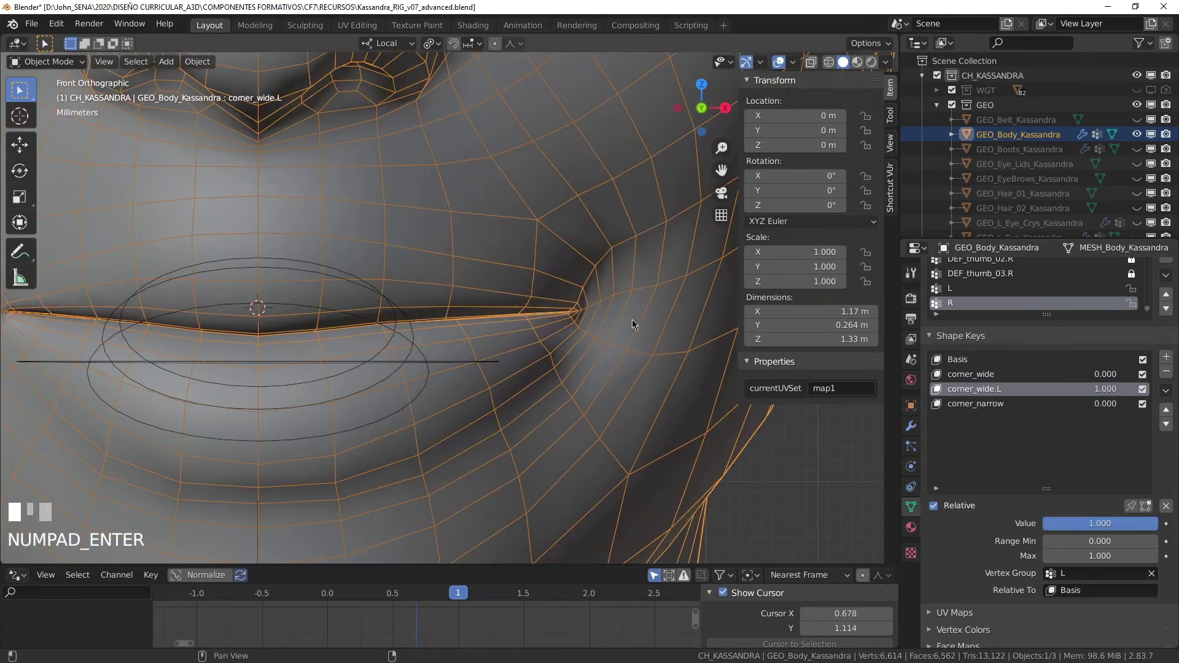
Enter Edit Mode on the body mesh and snap the 3D cursor to the selected vertices at the left mouth corner.
left_click(582, 317)
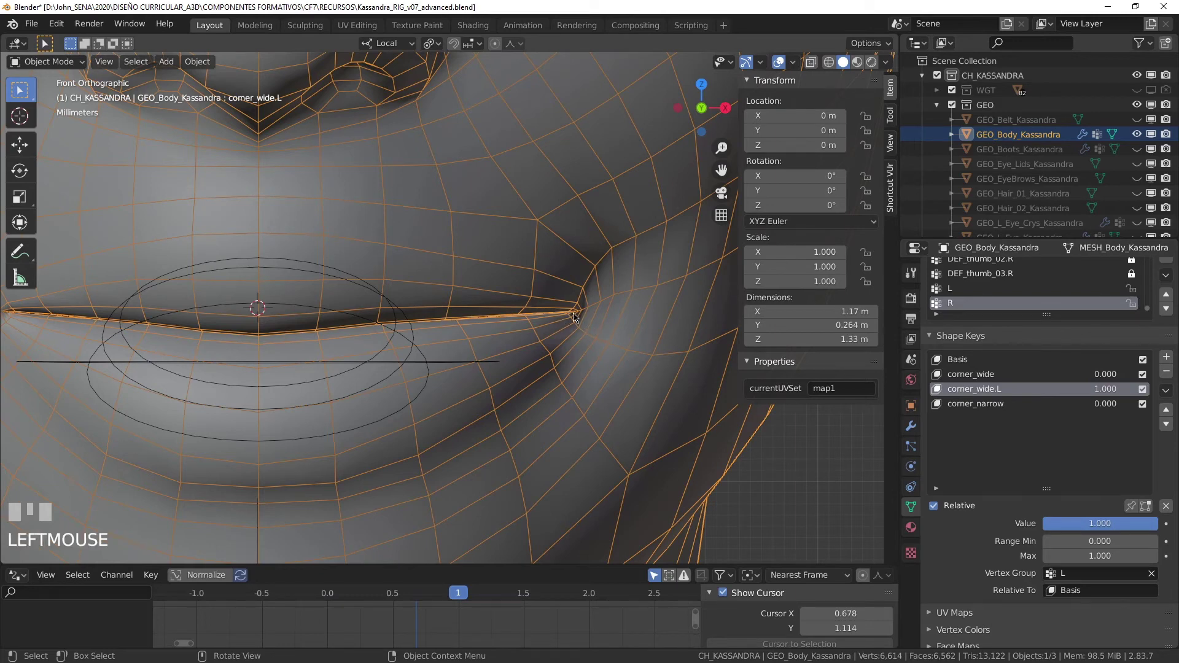
key("Tab")
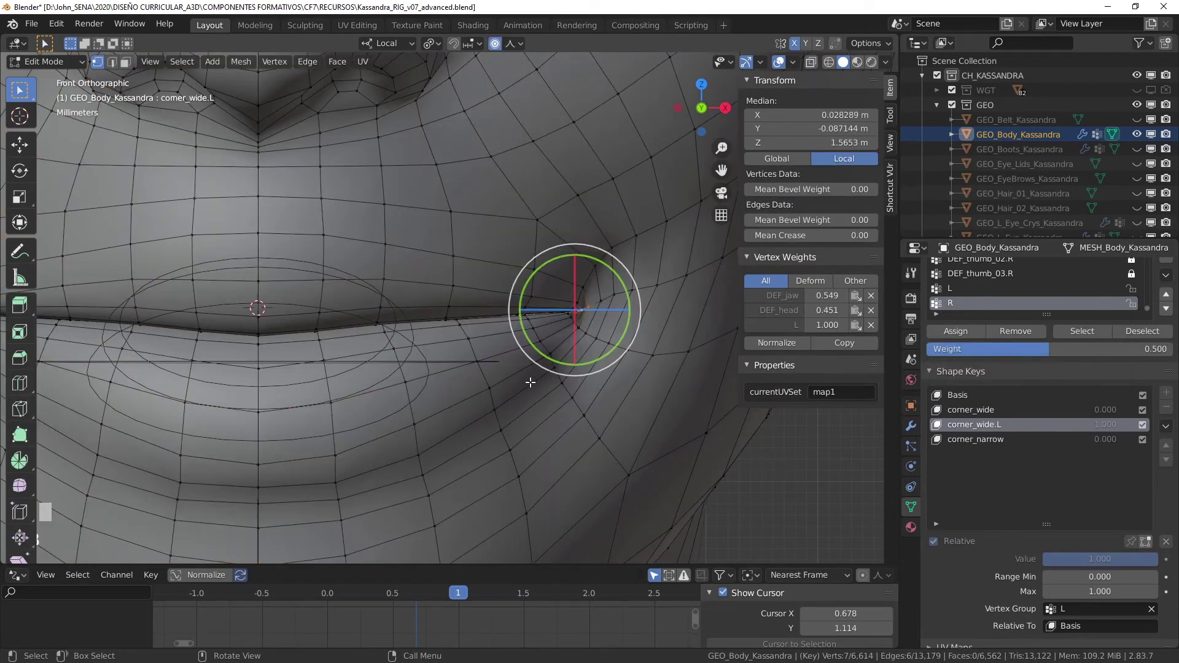
scroll(522, 392, "down", 5)
key("shift+s")
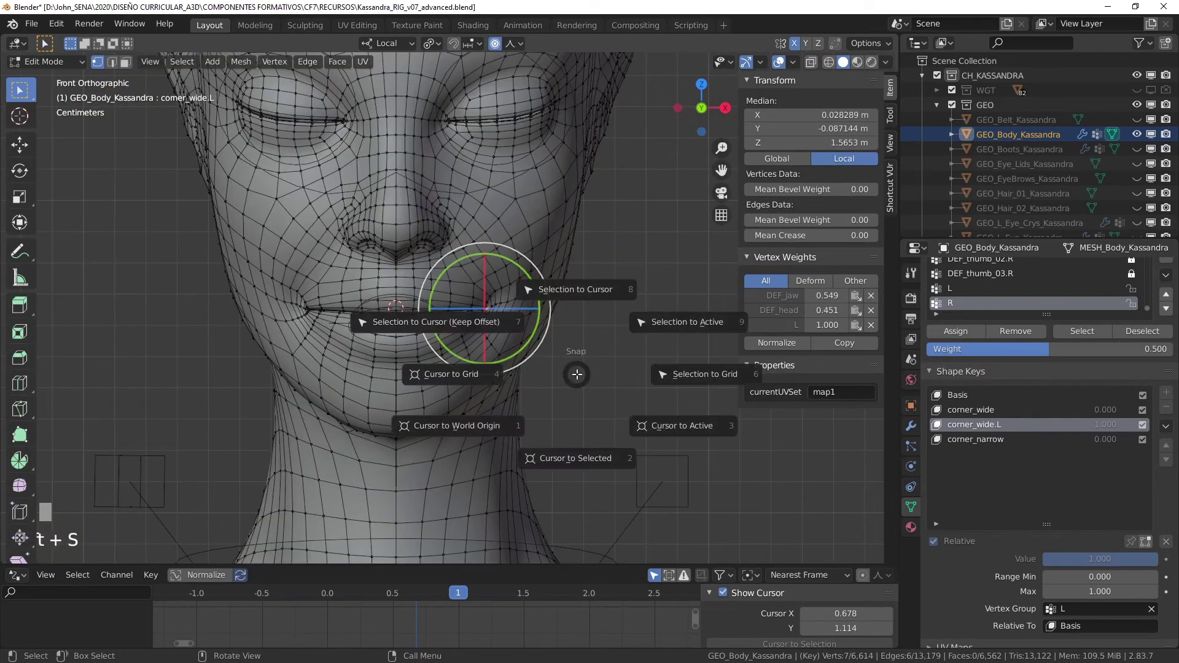
left_click(575, 459)
Return the body mesh to Object Mode and open RIG_Kassandra in Edit Mode with the CTRL_head bone selected.
left_click_drag(553, 371, 499, 371)
scroll(499, 371, "down", 2)
key("ctrl+Tab")
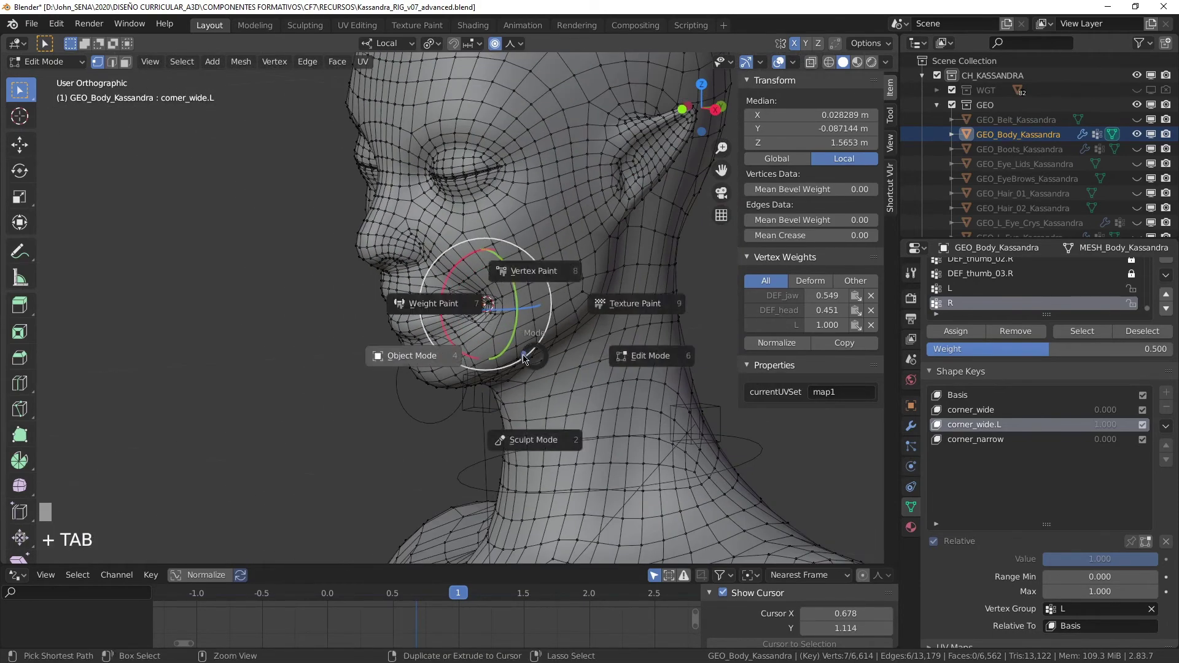
left_click(442, 356)
left_click(400, 407)
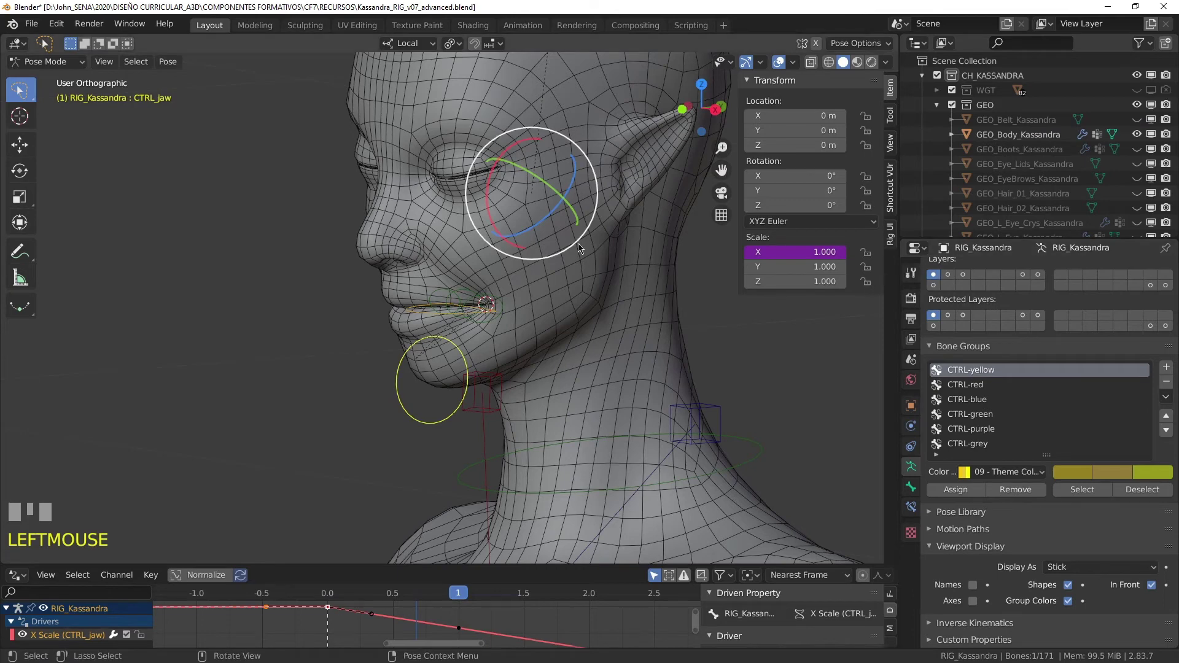
left_click_drag(650, 269, 614, 318)
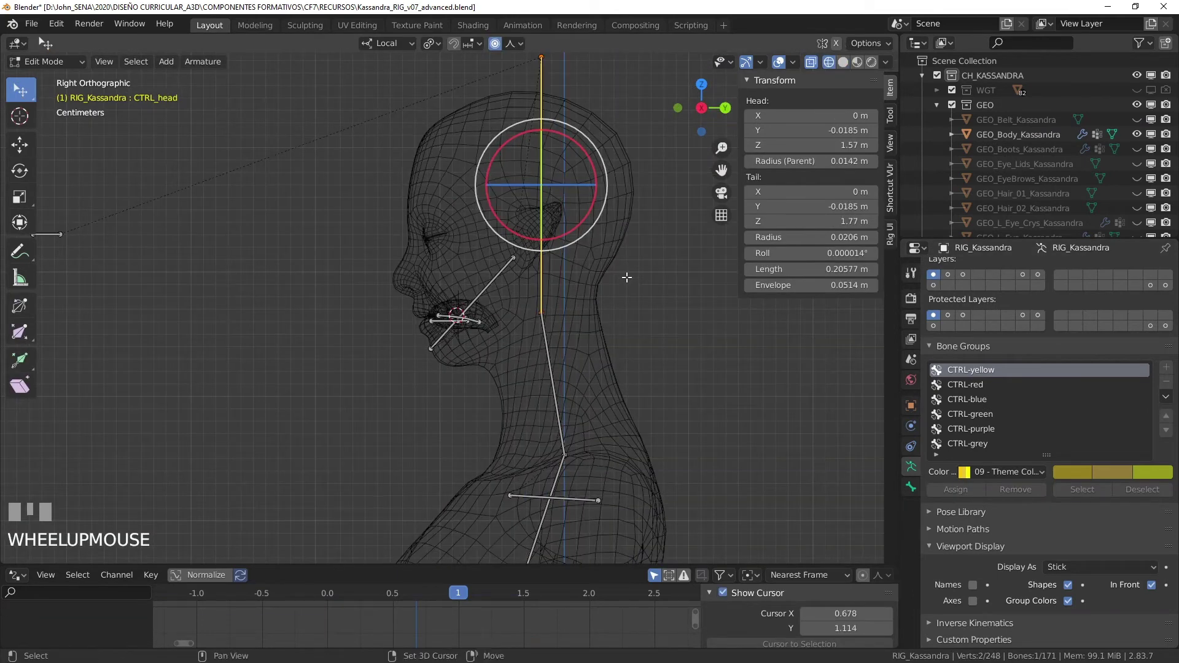
Duplicate the CTRL_head bone and snap the copy to the 3D cursor at the mouth corner.
key("shift+d")
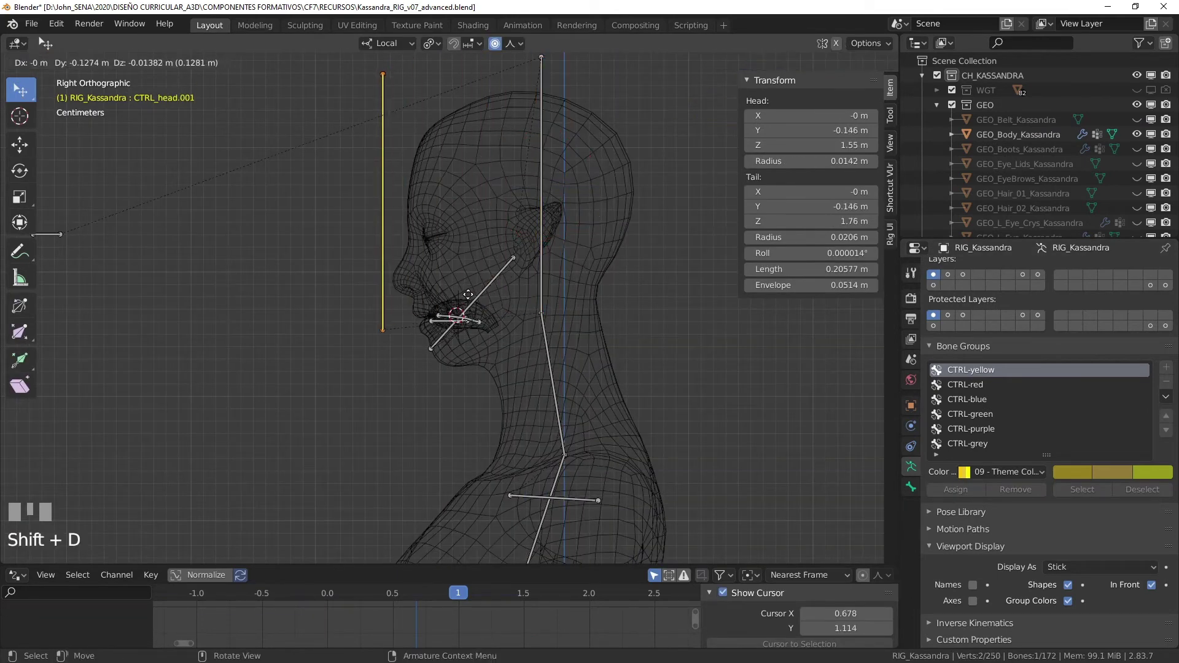
left_click(450, 302)
scroll(448, 304, "up", 3)
scroll(516, 269, "up", 2)
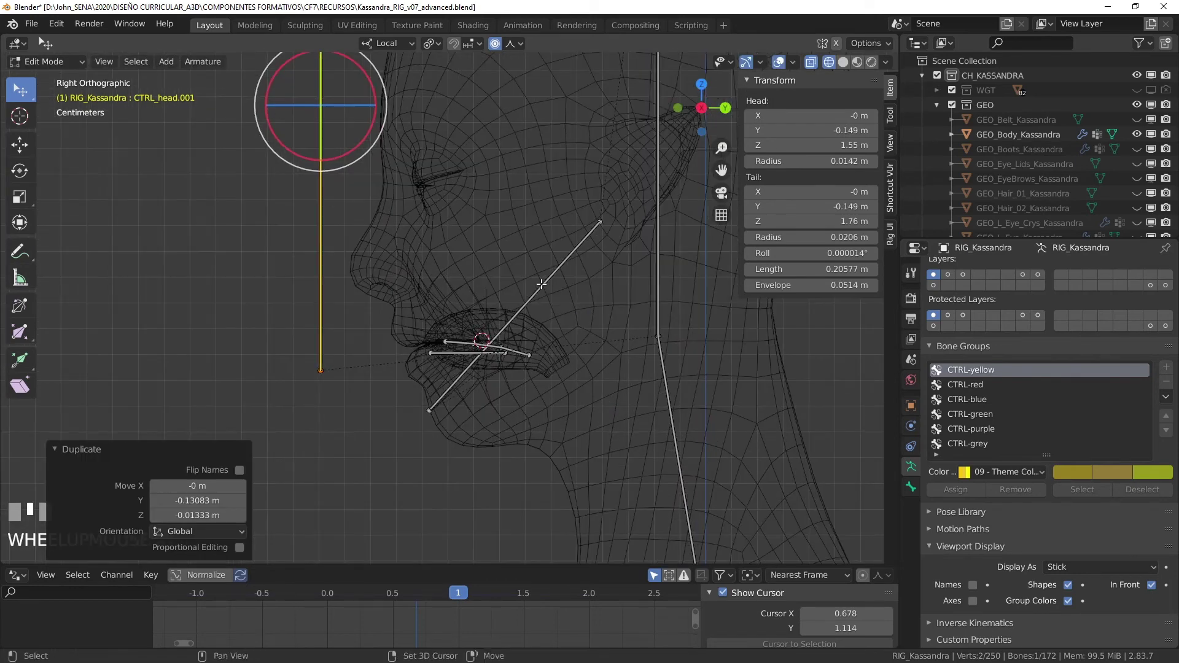
key("shift+s")
left_click(535, 199)
scroll(567, 328, "up", 1)
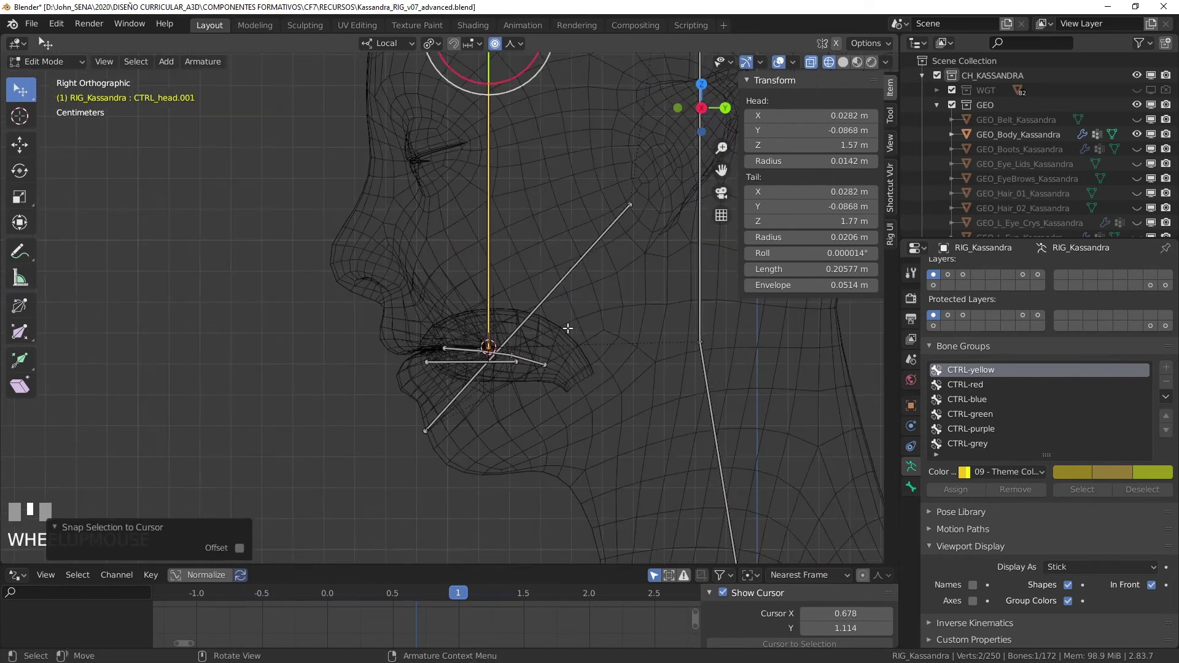
Set the pivot point to Active Element and scale the duplicated bone by 0.044 with proportional editing off.
key("Escape")
left_click(440, 44)
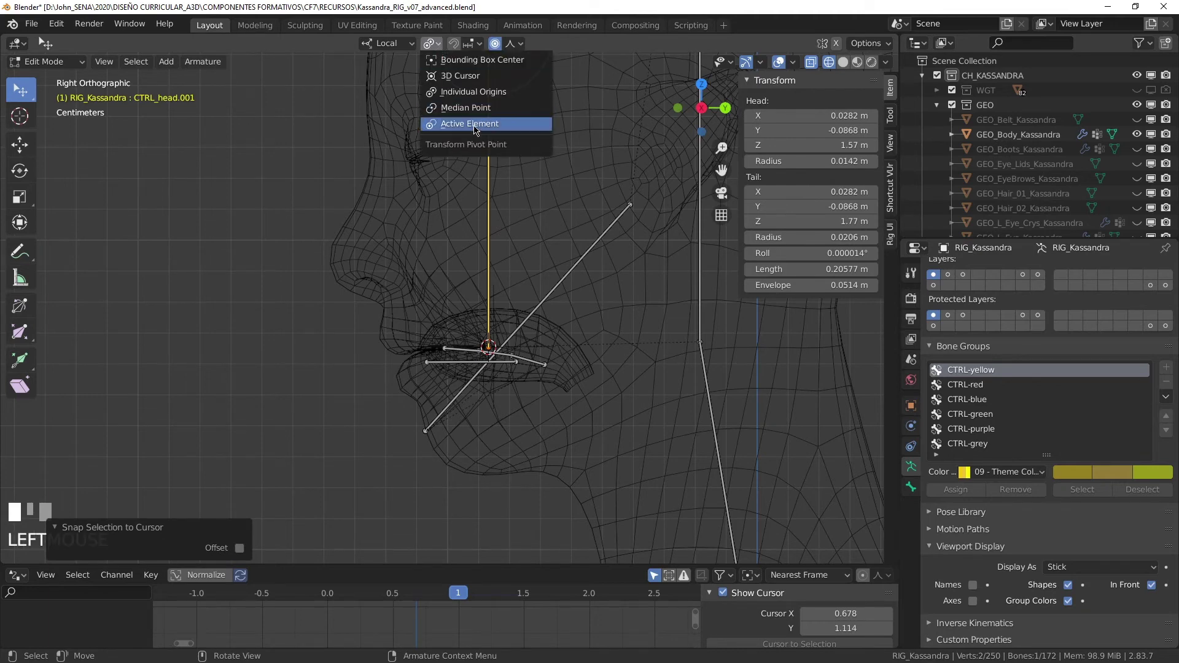
left_click(467, 124)
key("r")
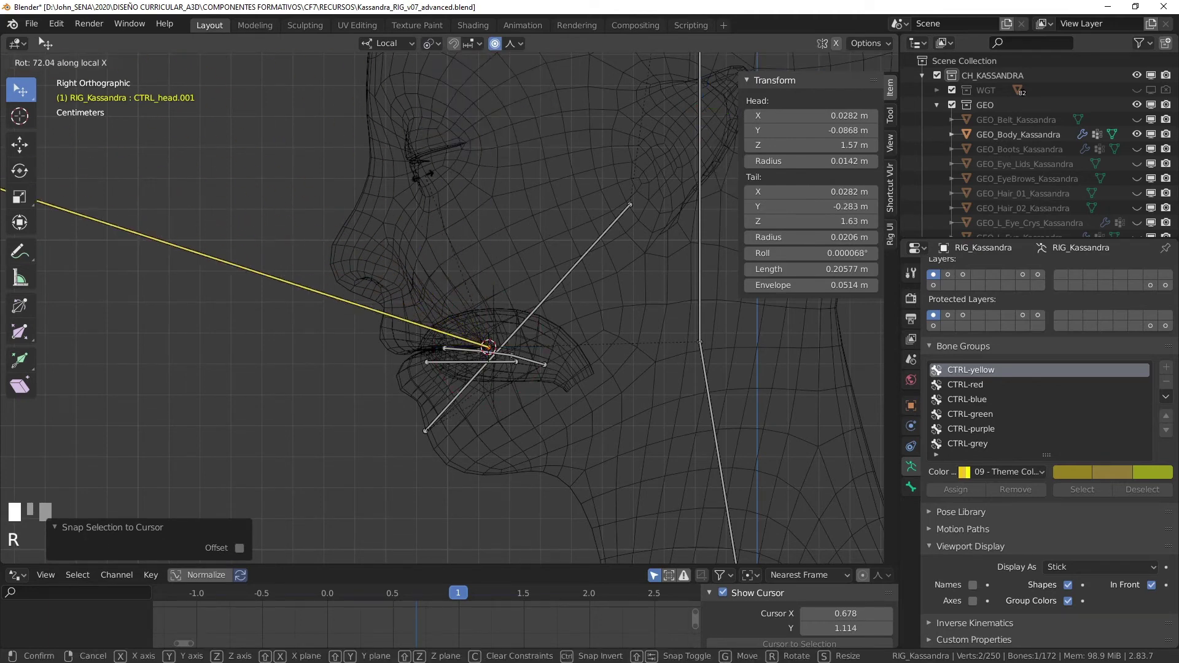
key("Escape")
key("s")
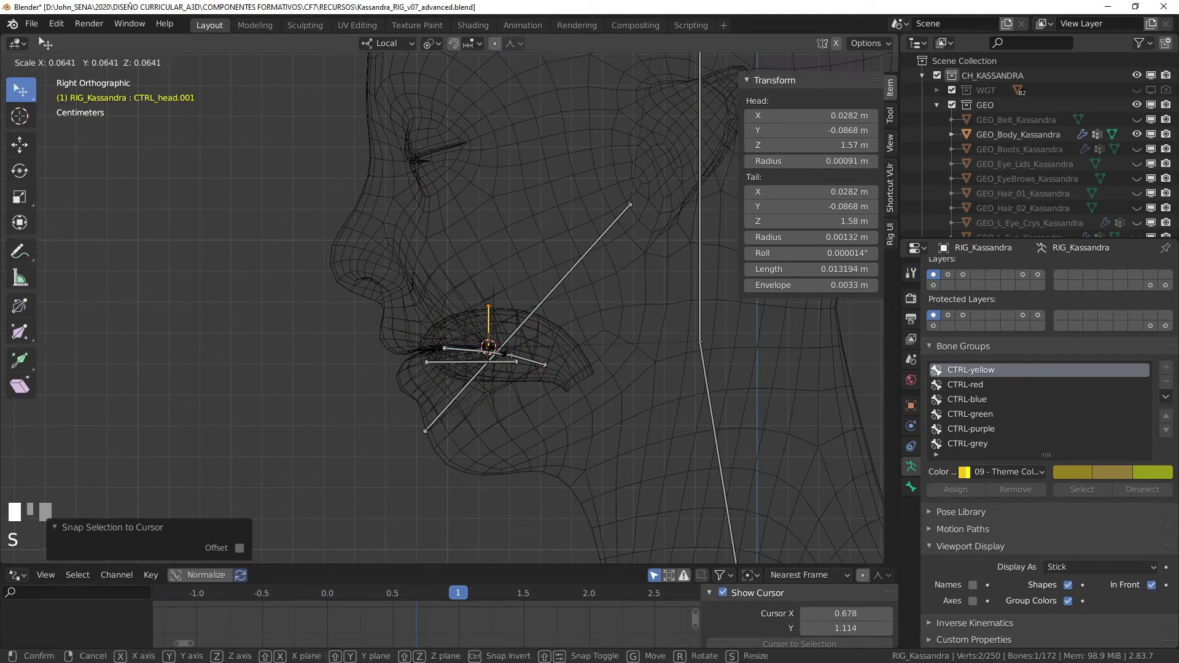
left_click(720, 399)
key("z")
scroll(626, 359, "down", 2)
left_click_drag(577, 359, 660, 320)
scroll(656, 398, "up", 2)
scroll(660, 320, "up", 1)
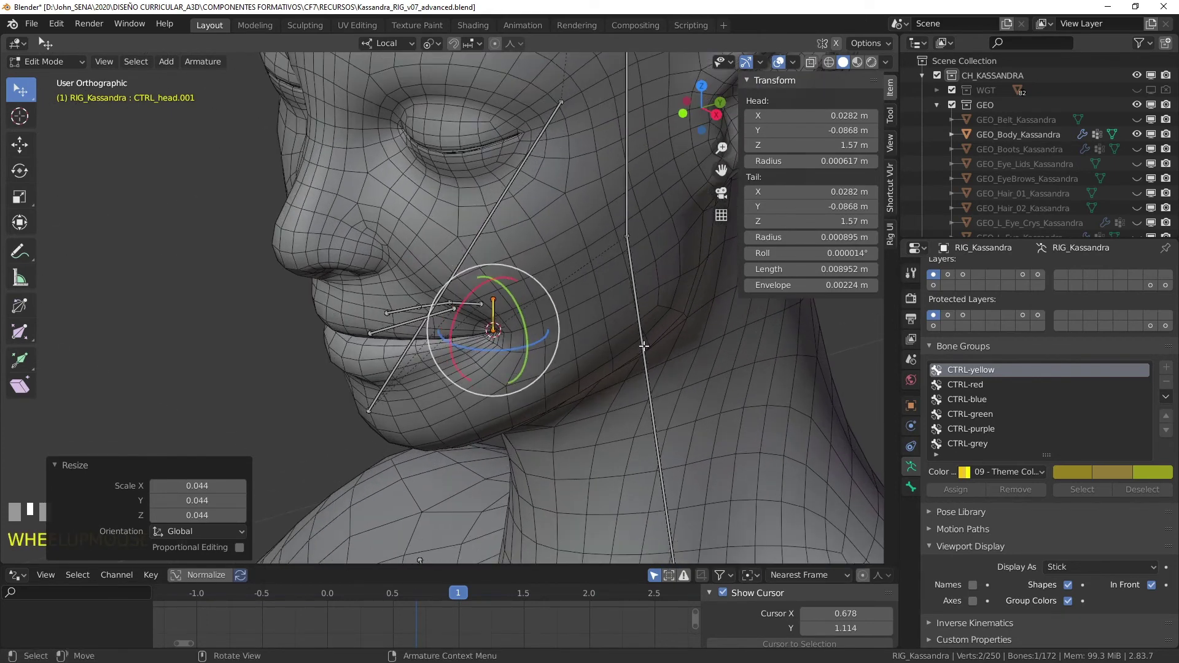
Rename the duplicated bone CTRL_corner.L and switch the rig to Pose Mode.
key("F2")
left_click_drag(574, 342, 658, 348)
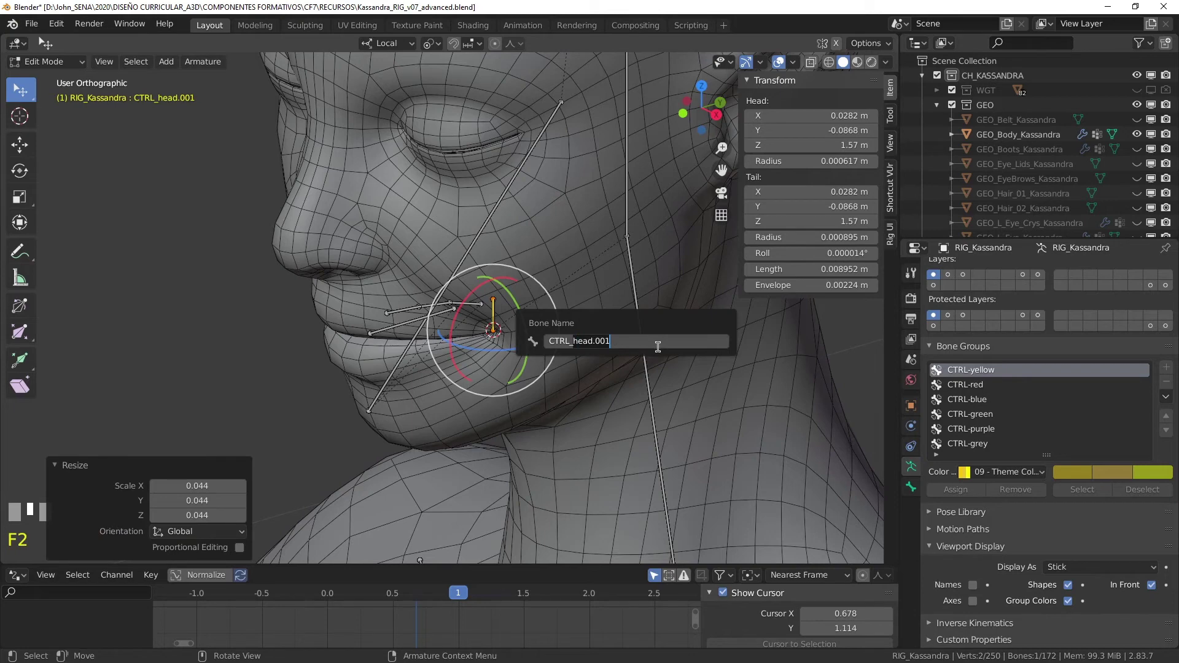
type("corner.L")
key("Return")
key("ctrl+Tab")
Examine the size and placement of the CTRL_corner.L control at the mouth corner.
scroll(527, 242, "up", 6)
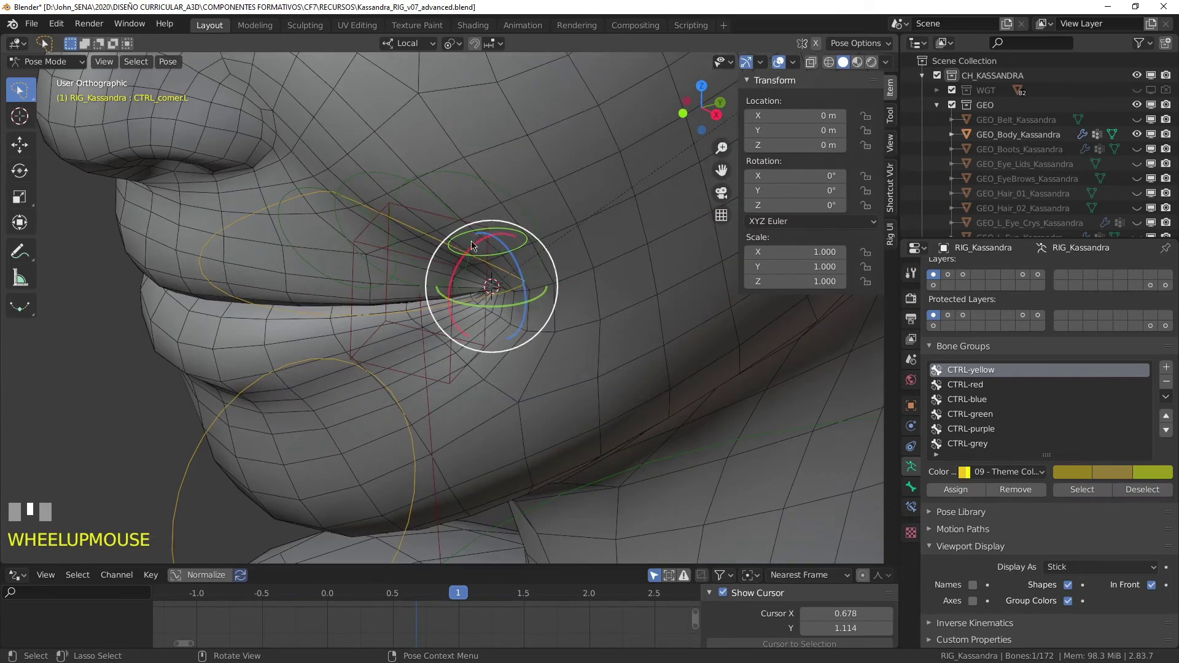
scroll(526, 241, "down", 5)
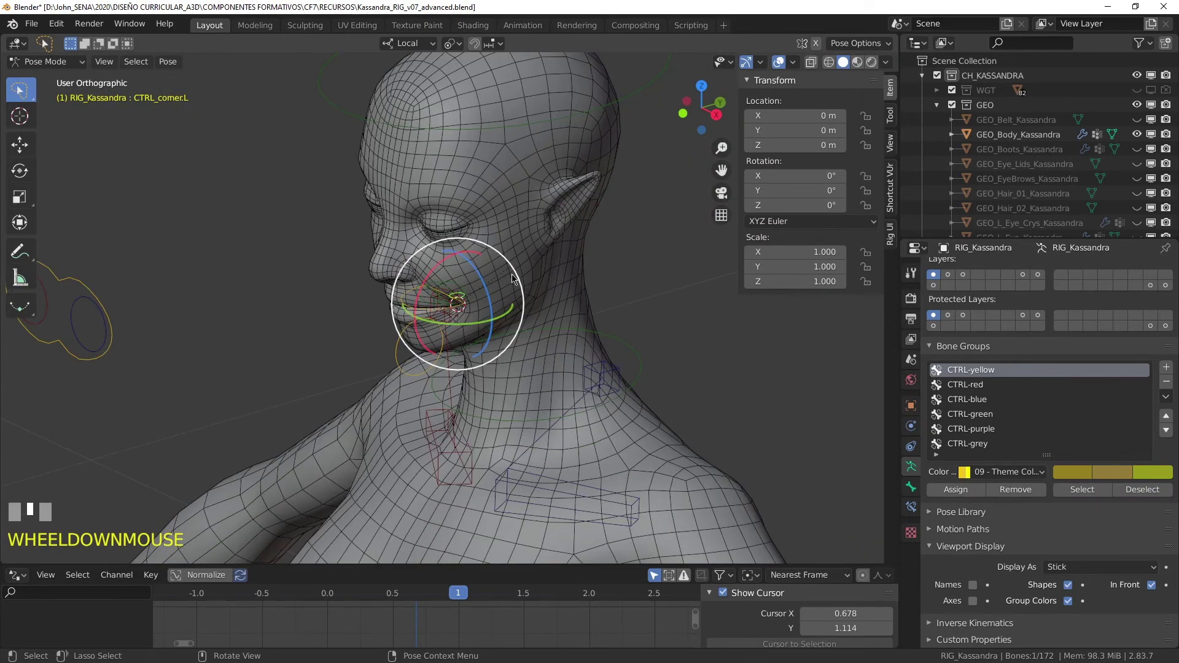
scroll(512, 308, "up", 5)
scroll(525, 246, "up", 2)
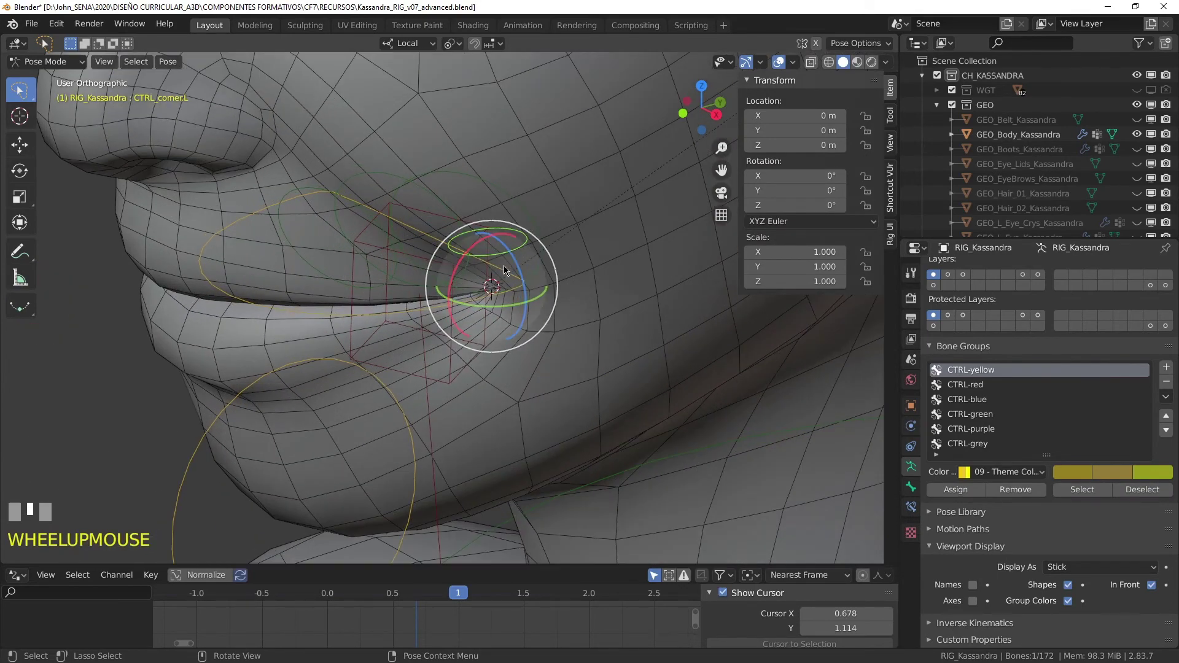
scroll(601, 250, "up", 2)
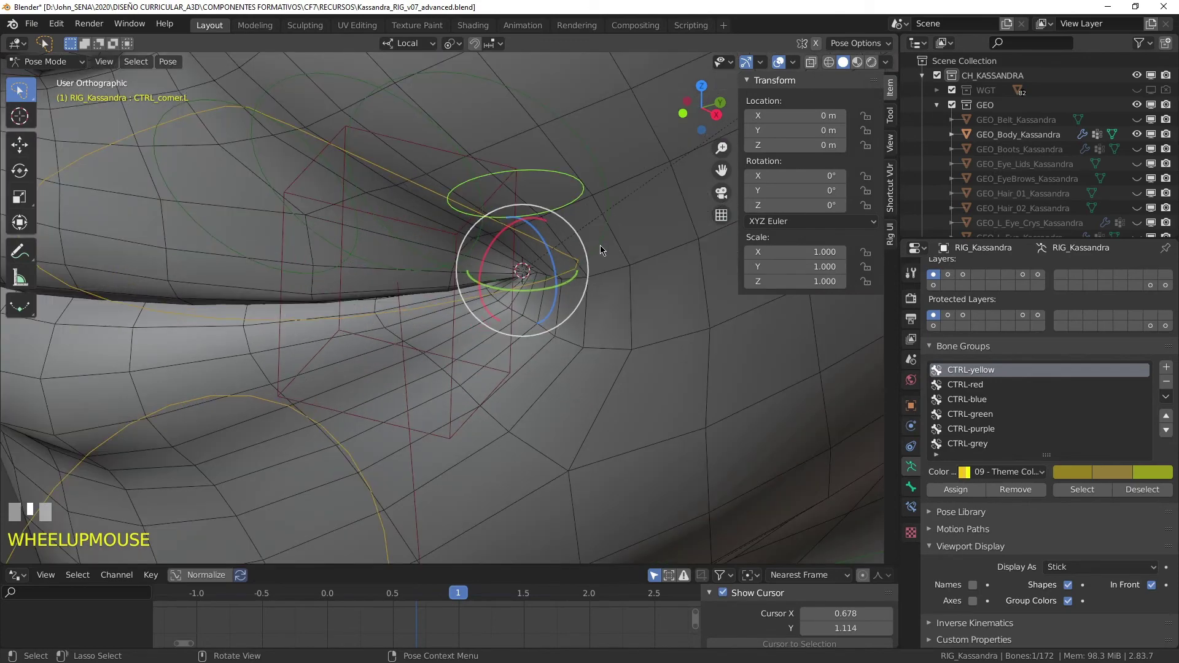
scroll(591, 294, "down", 2)
scroll(570, 294, "down", 1)
left_click_drag(571, 294, 643, 324)
Select the body mesh, add a driver to the corner_wide.L shape key value, and enlarge the Drivers editor.
left_click(622, 319)
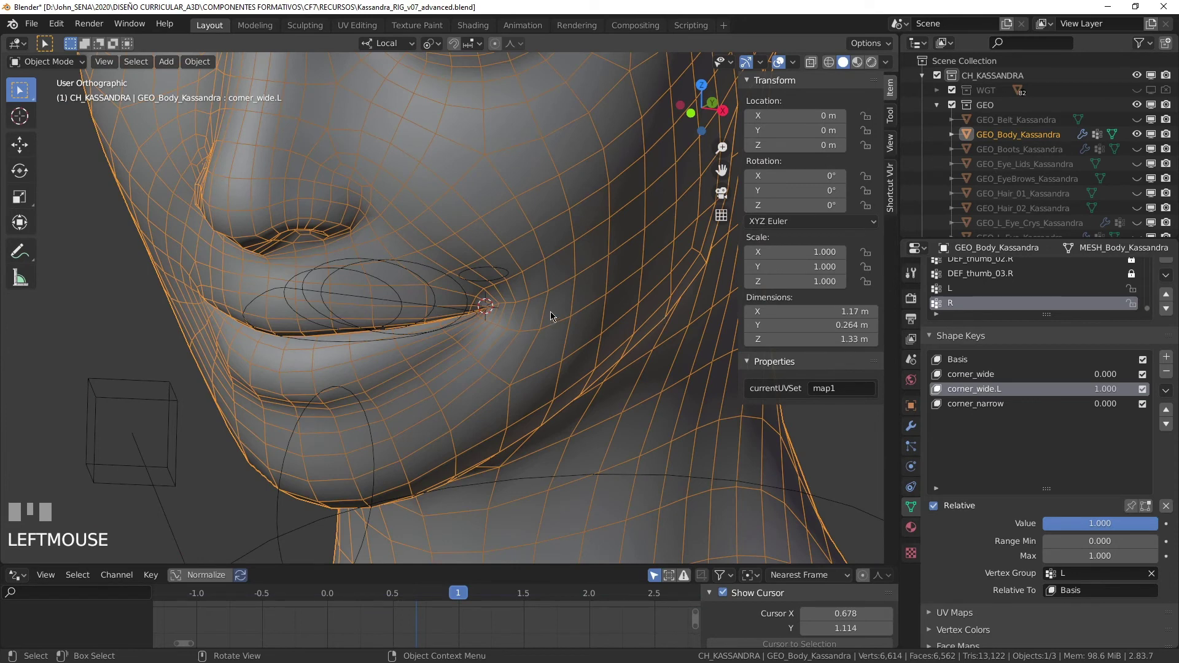
scroll(551, 319, "down", 2)
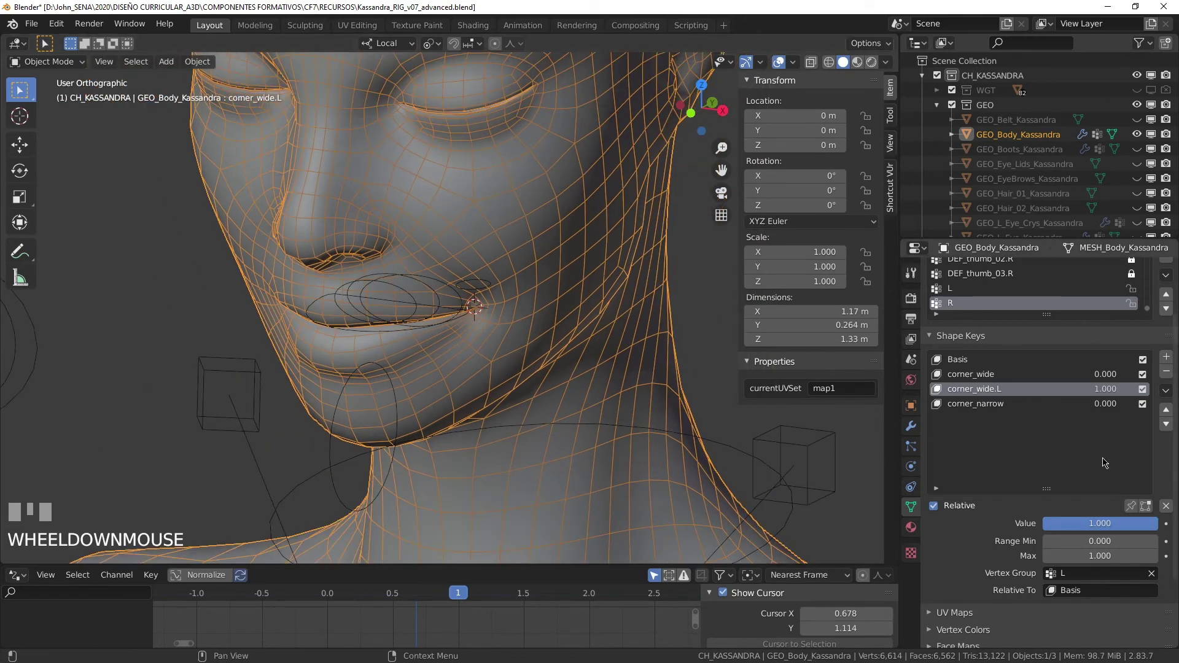
right_click(1110, 393)
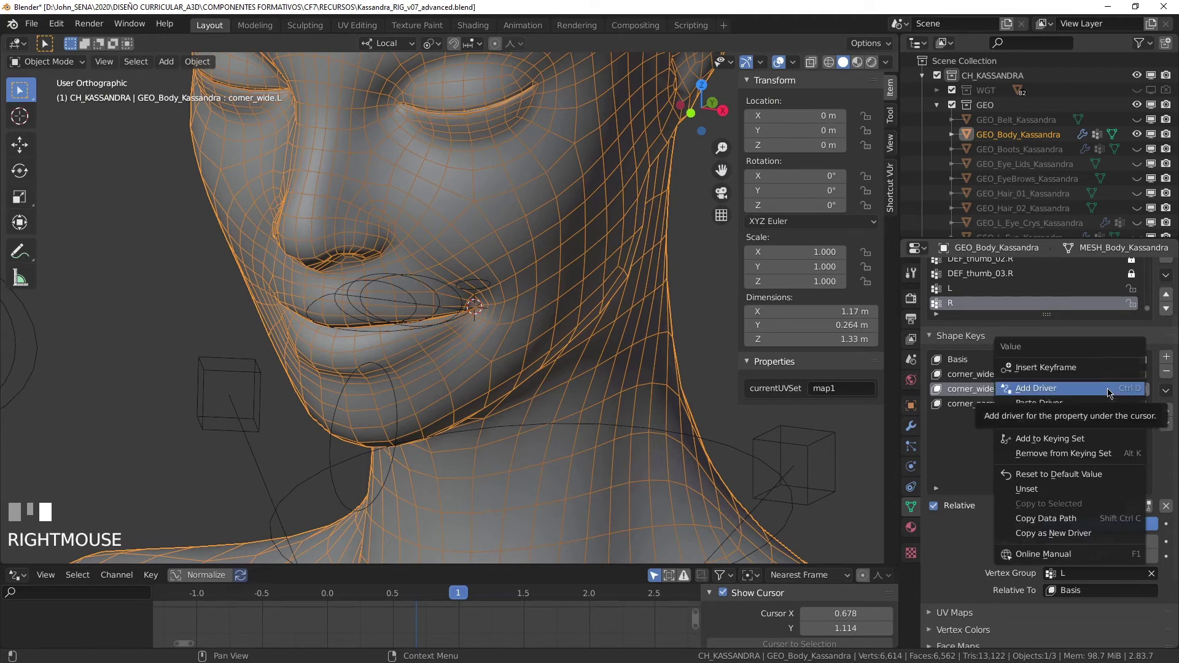
left_click(1073, 390)
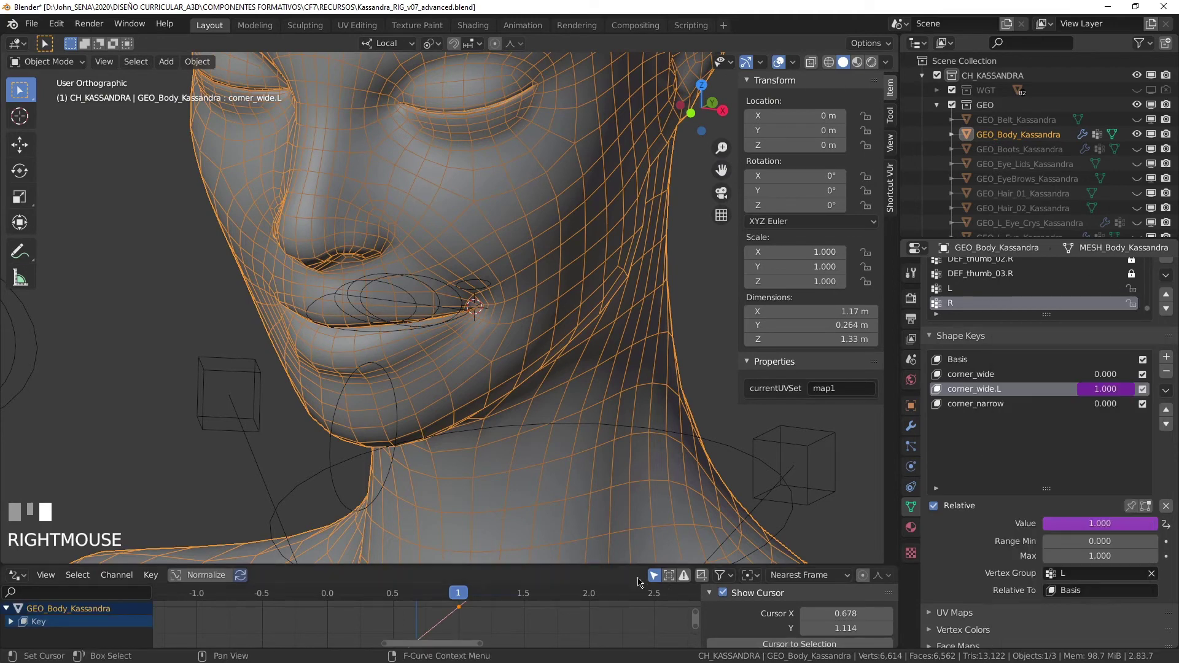
left_click_drag(625, 565, 625, 408)
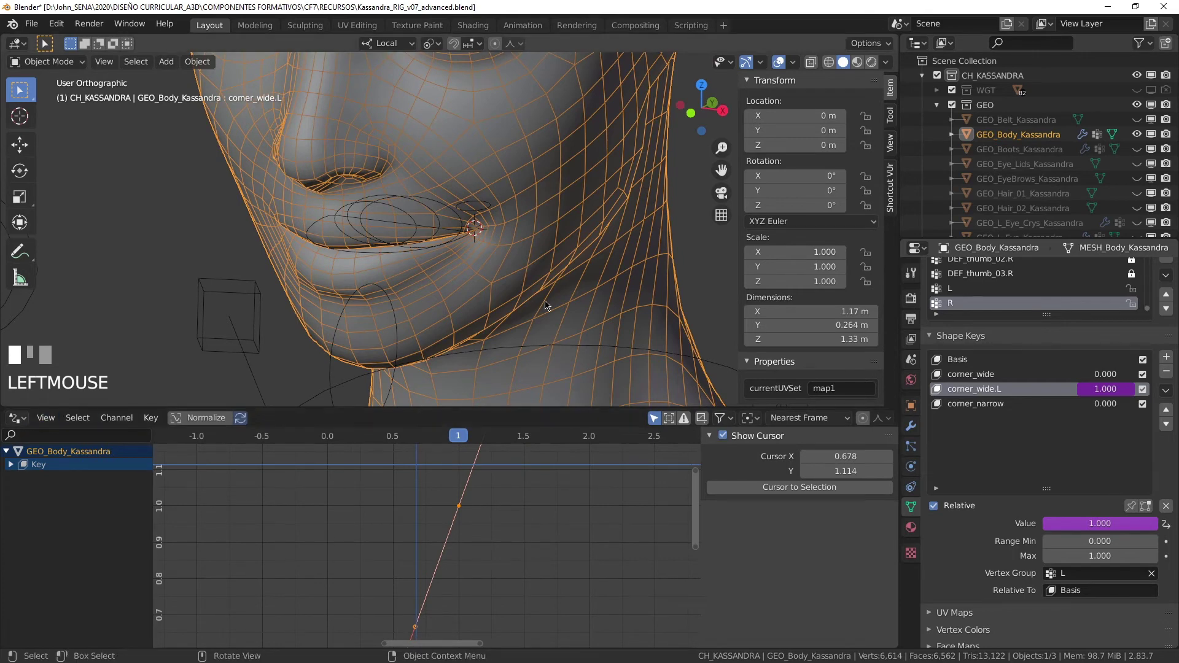
Check the name of the control bone at the left mouth corner.
left_click(486, 215)
key("F2")
key("ctrl+c")
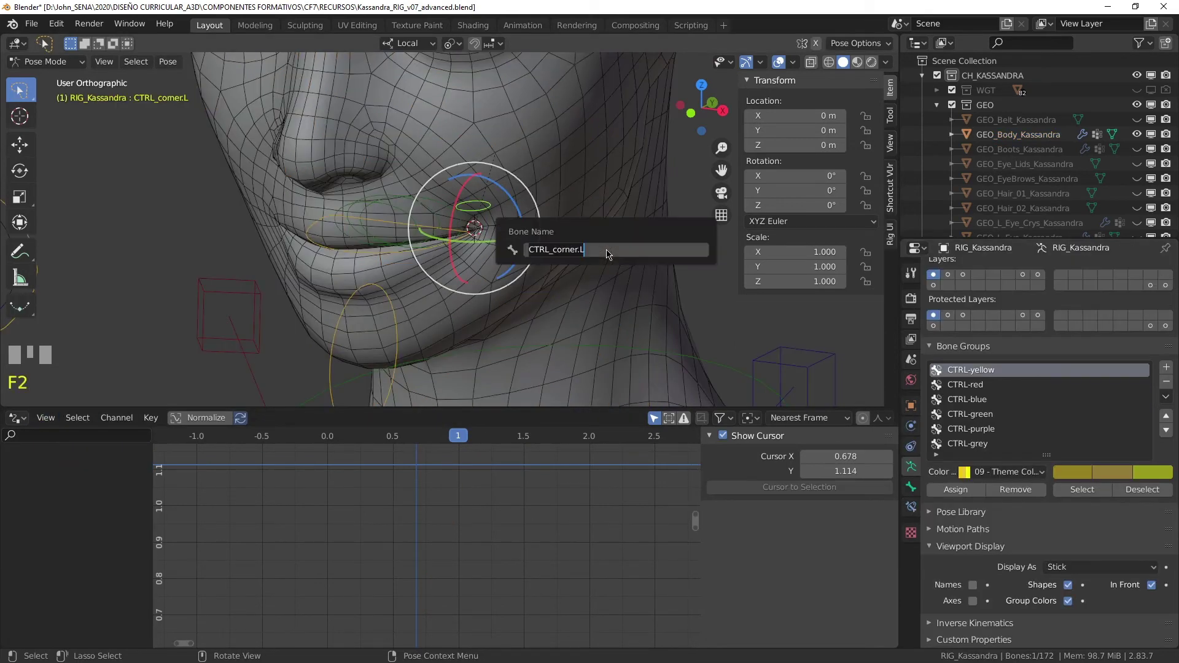
key("Escape")
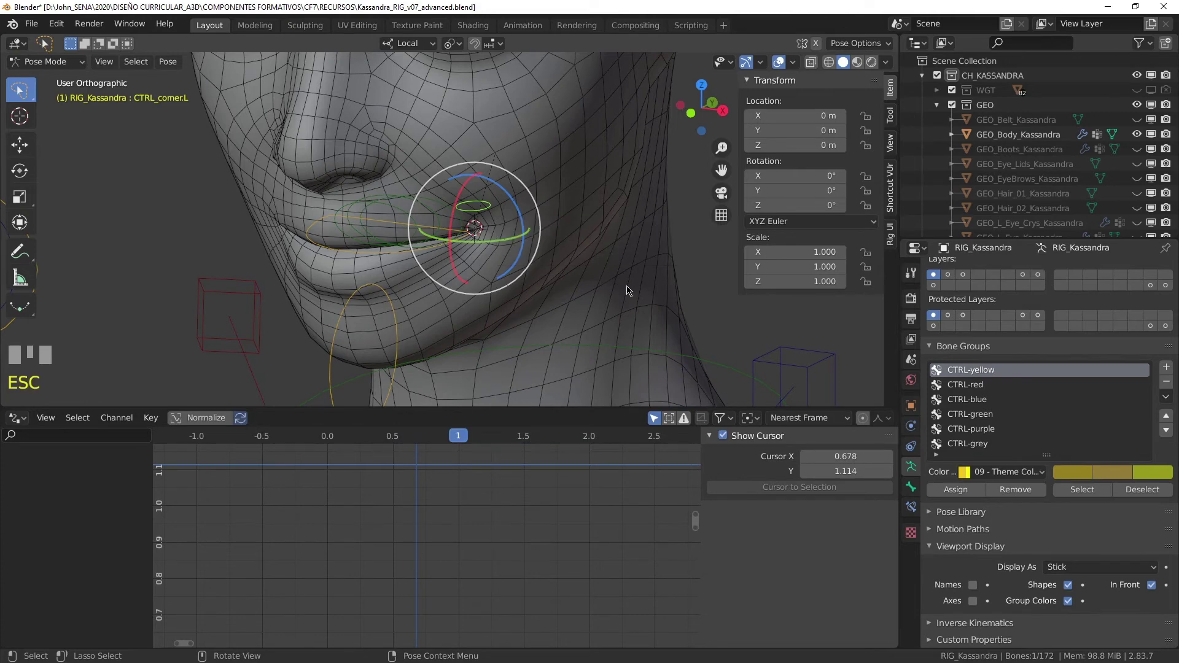
Reselect the body mesh and show the full driver settings of the corner_wide.L value.
left_click(626, 234)
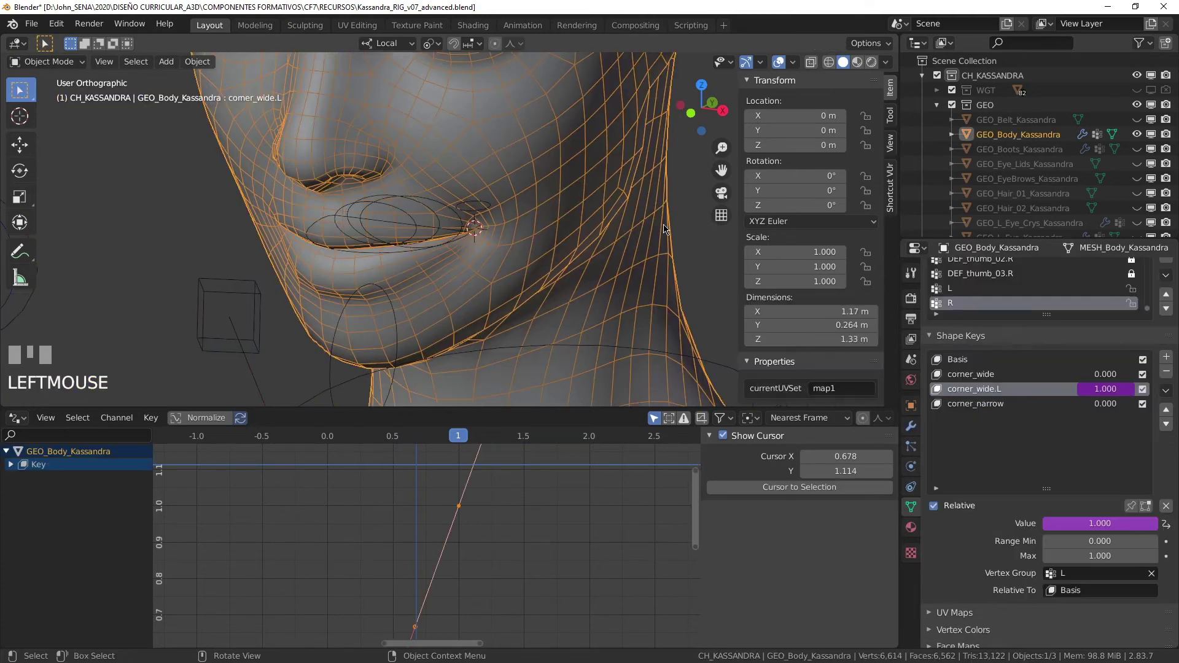
left_click(10, 465)
left_click(67, 478)
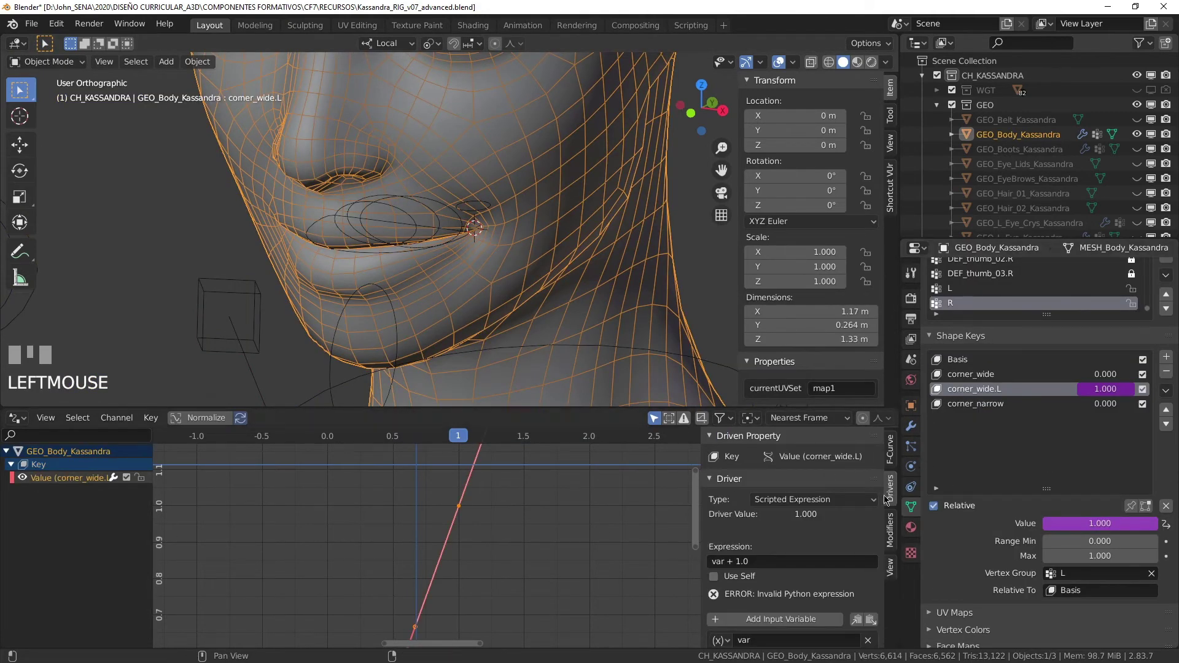
left_click_drag(738, 407, 743, 272)
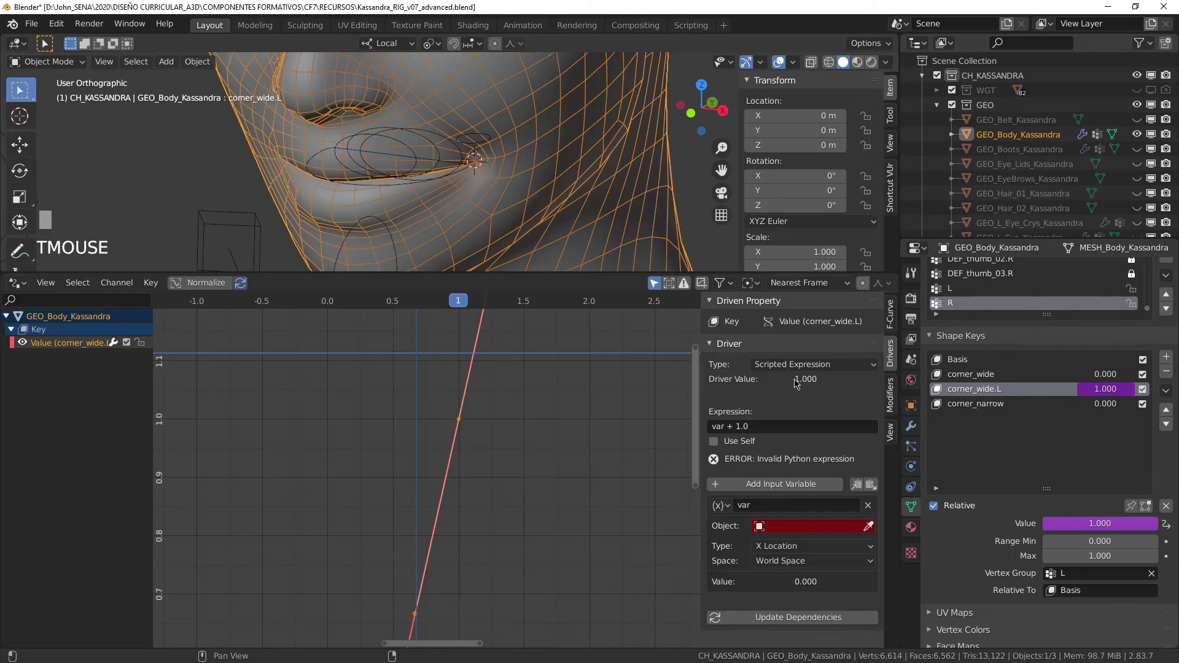
Set the corner_wide.L driver's scripted expression to var and the variable type to Transform Channel.
left_click(826, 366)
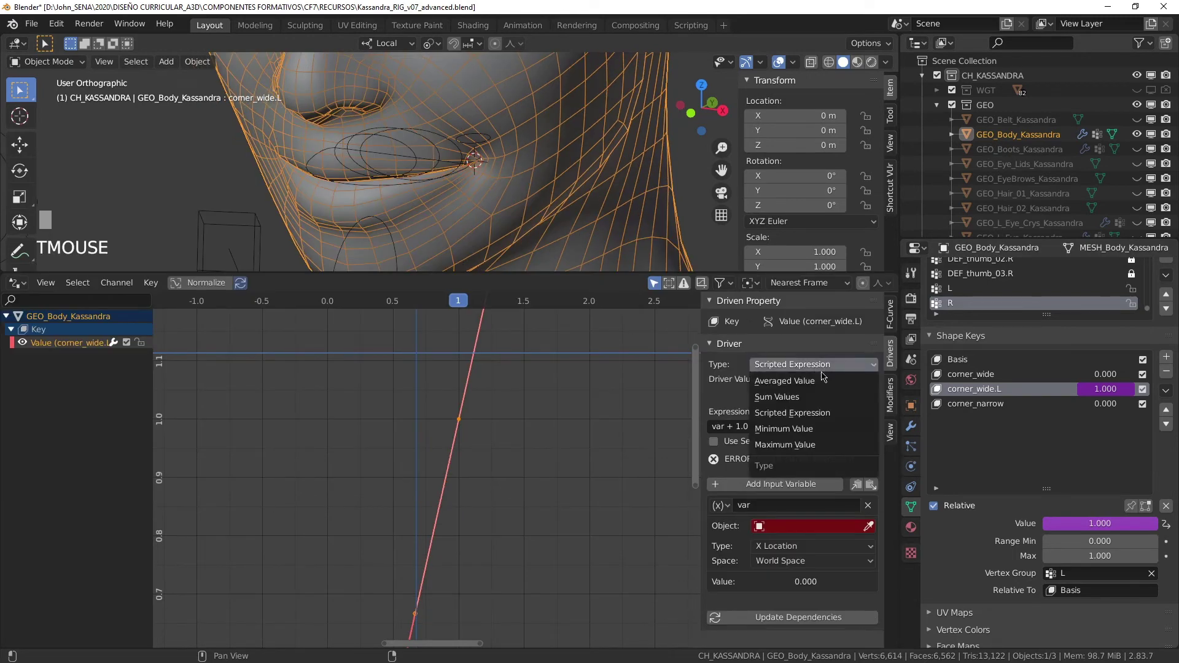
left_click(731, 399)
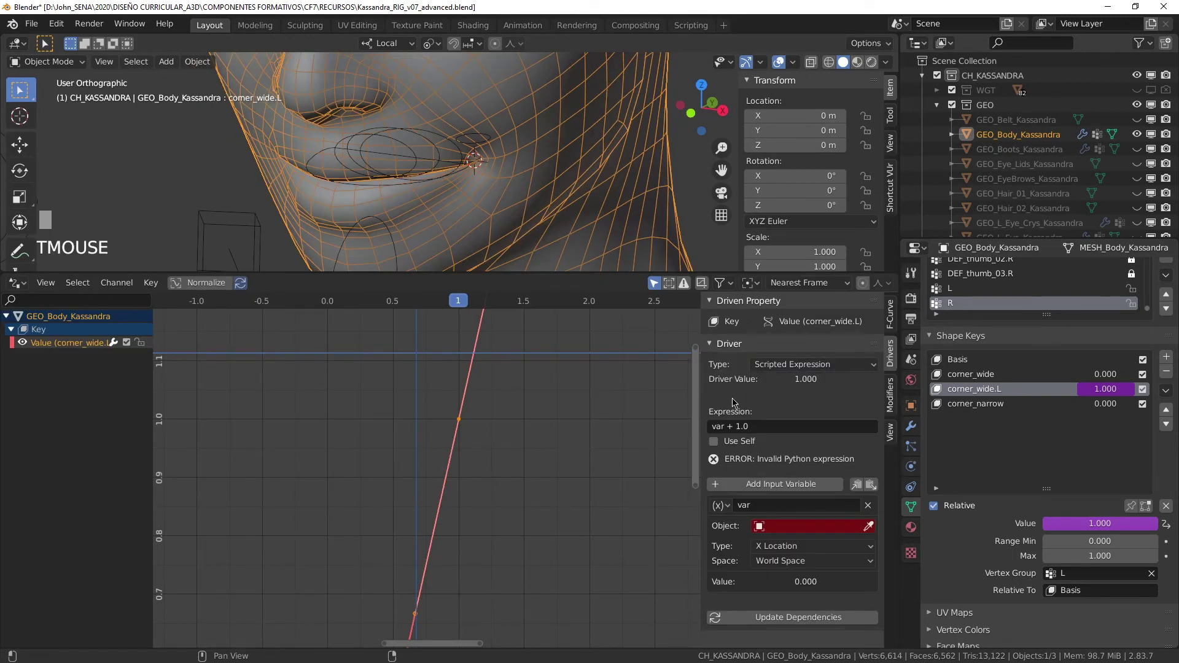
left_click(733, 427)
left_click_drag(726, 426, 779, 427)
key("BackSpace")
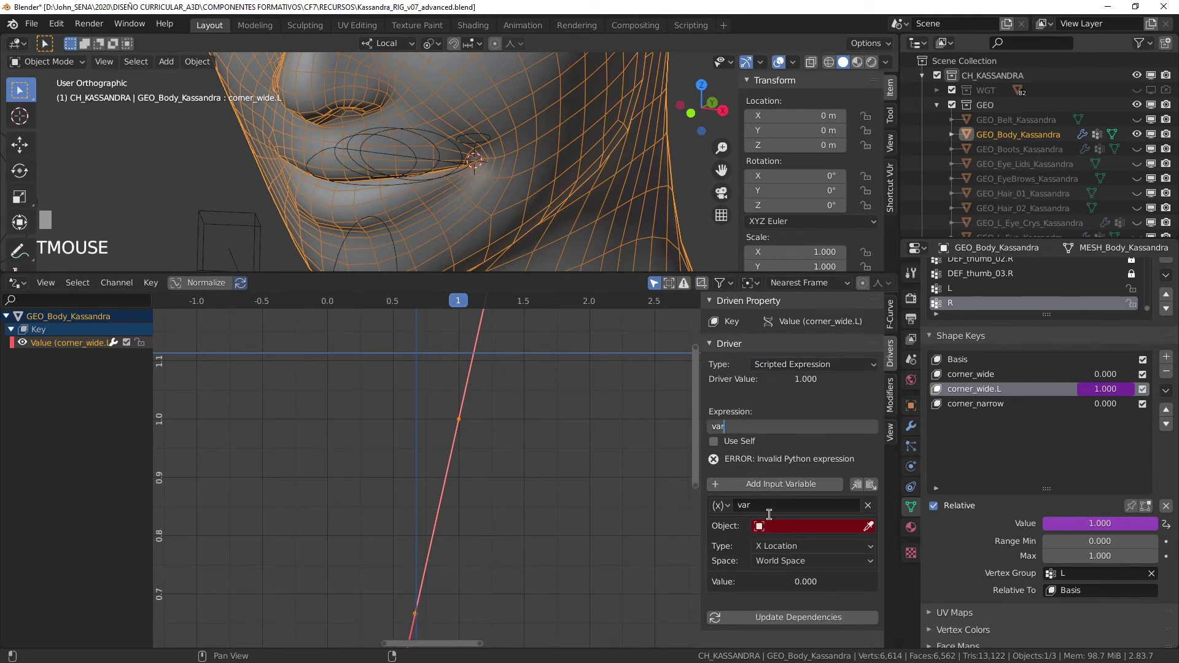
key("Return")
left_click(720, 505)
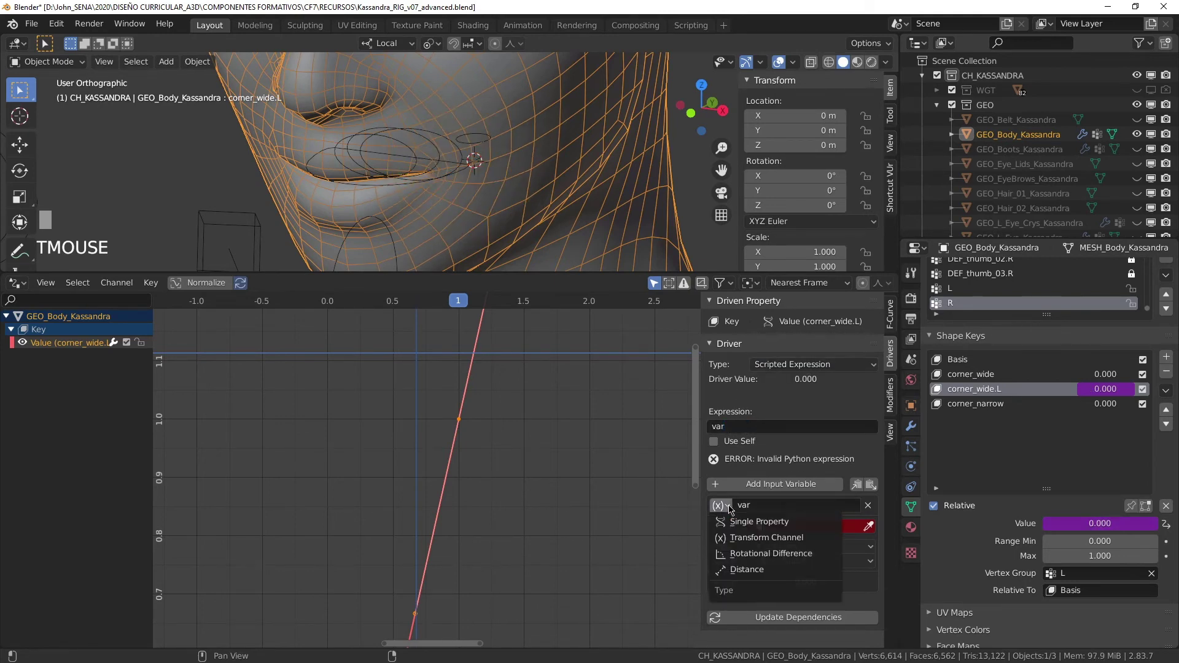
left_click(768, 538)
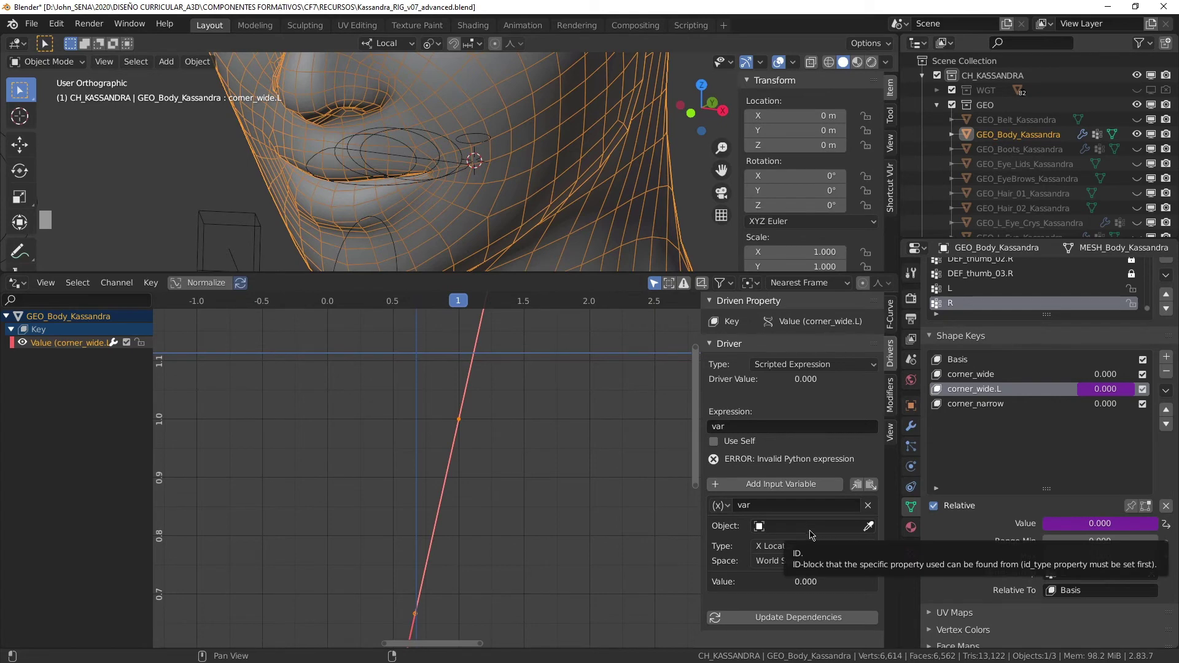
Set the corner_wide.L driver variable's object to RIG_Kassandra and its bone to CTRL_corner.L.
left_click(870, 527)
left_click(844, 526)
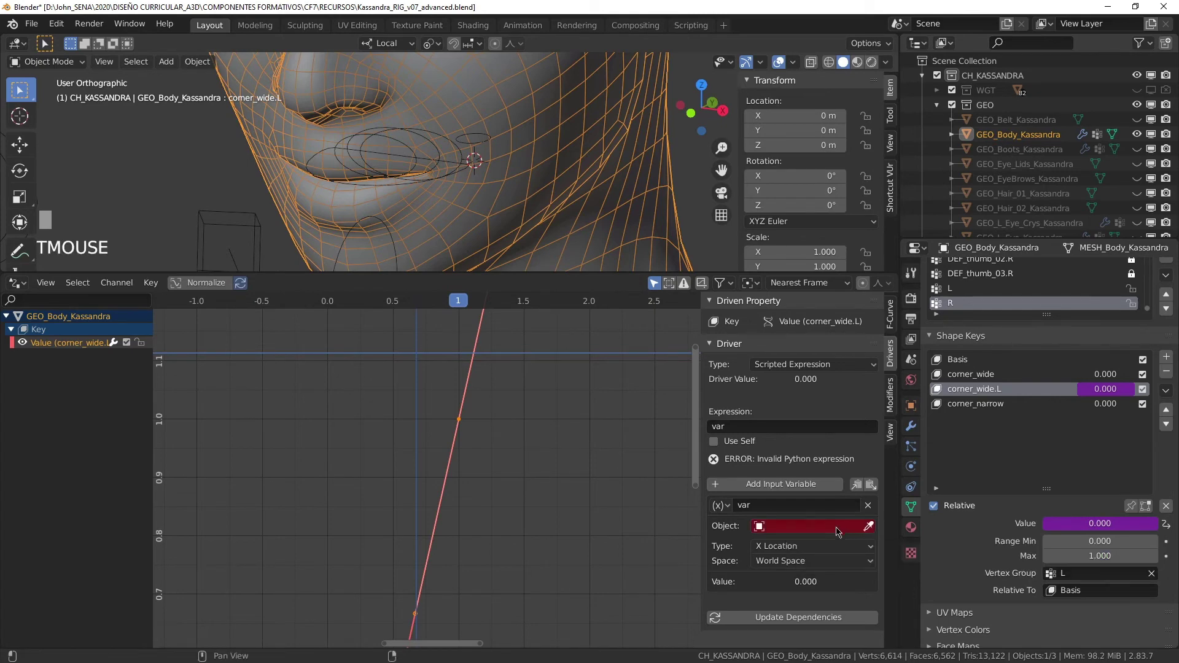
type("rig")
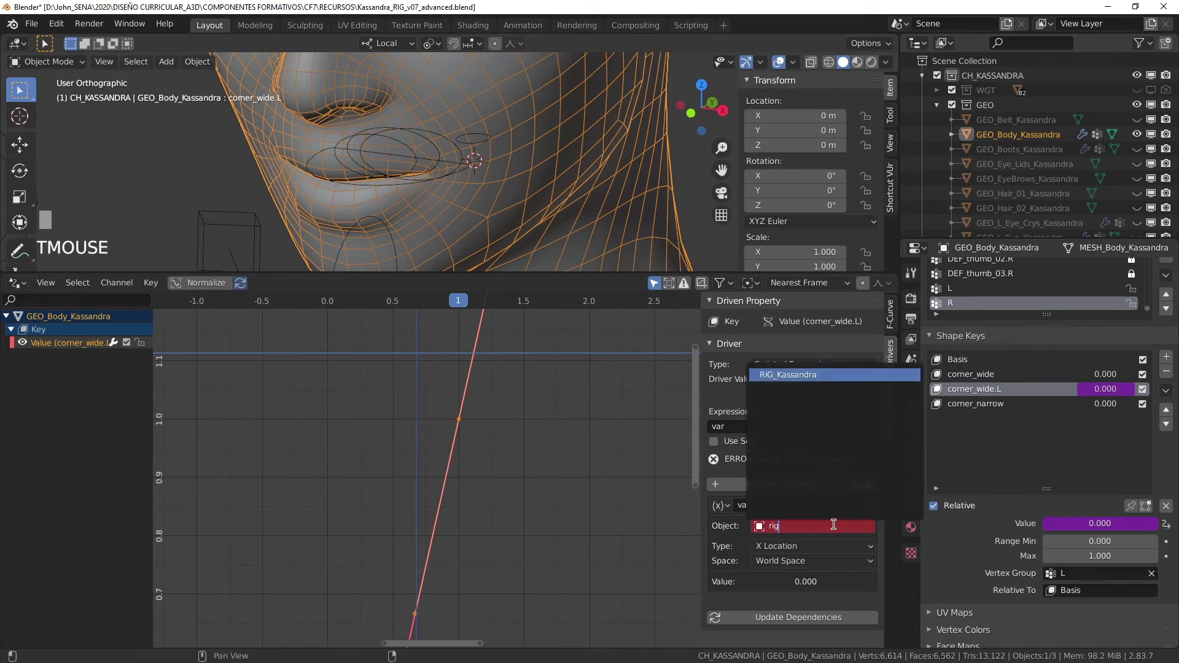
left_click(829, 376)
left_click(802, 526)
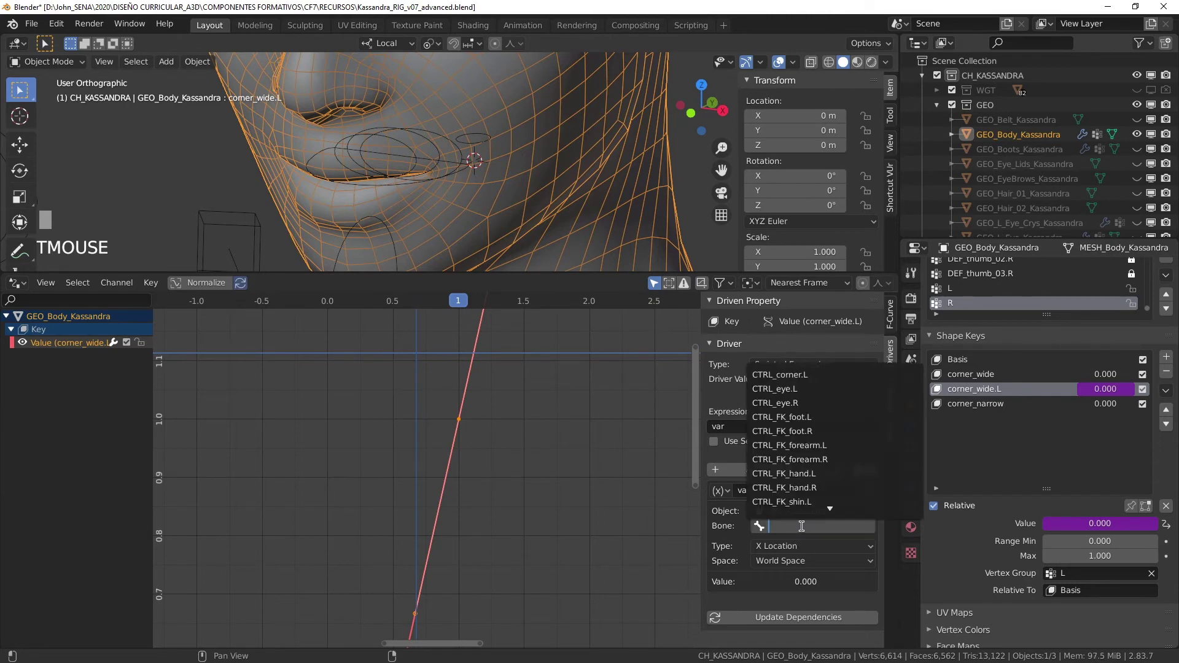
key("ctrl+v")
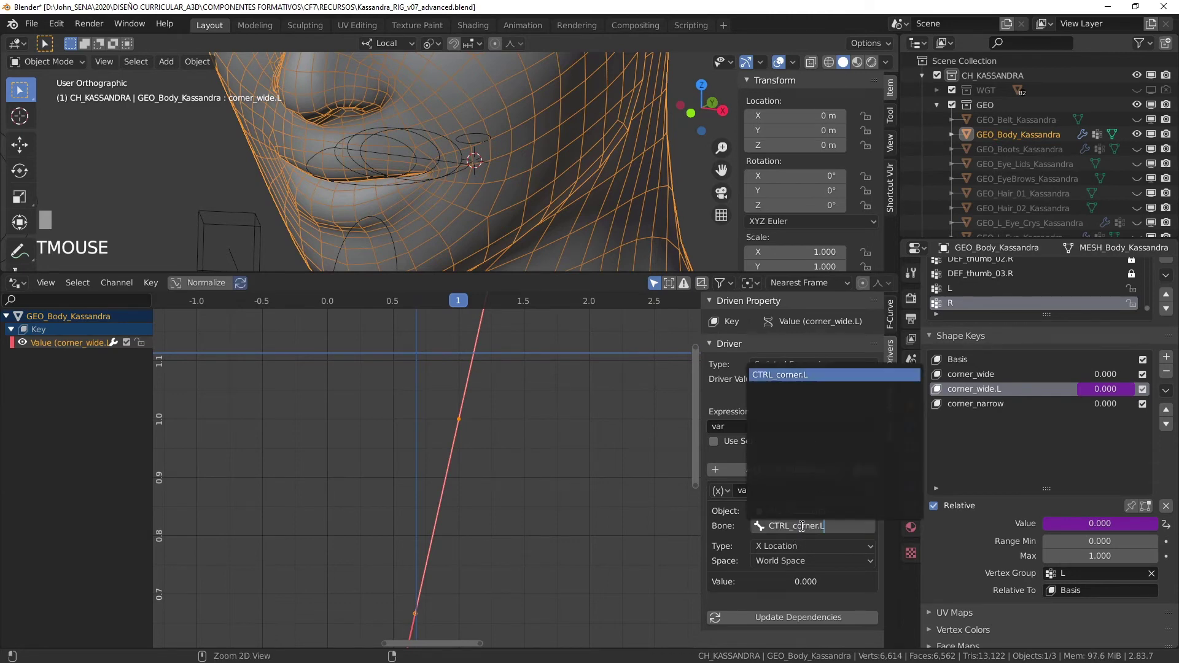
left_click(801, 377)
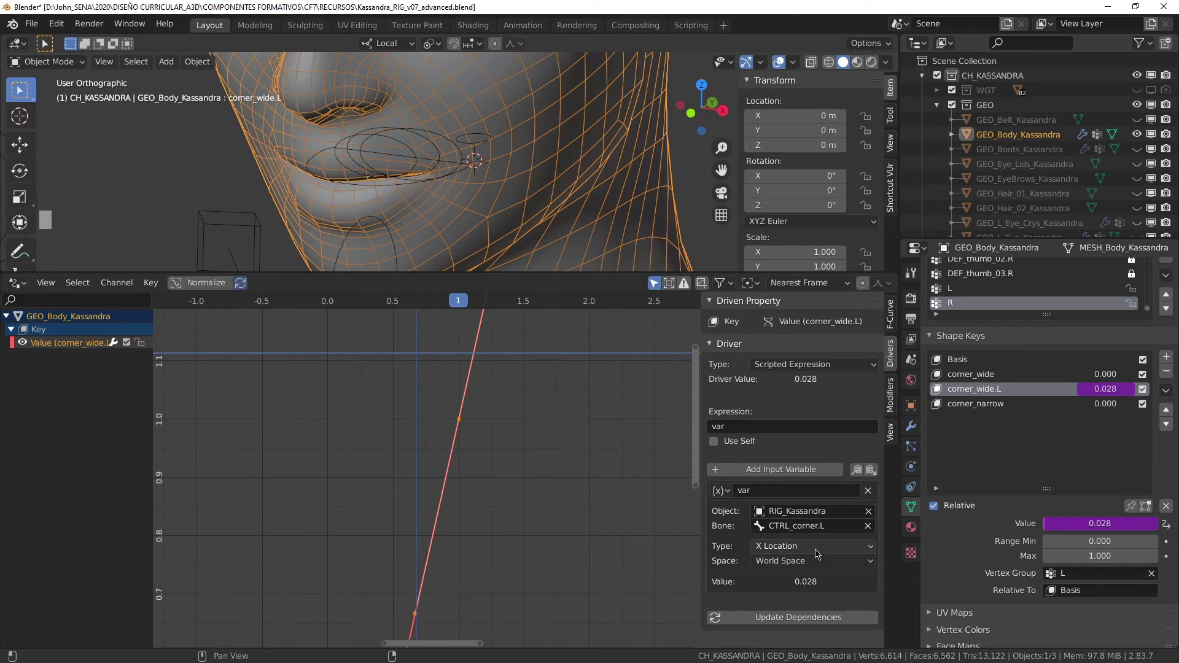
scroll(540, 176, "down", 2)
left_click(477, 144)
mouse_move(562, 177)
left_mouse_down()
mouse_move(586, 179)
mouse_move(579, 207)
mouse_move(584, 182)
mouse_move(602, 194)
mouse_move(577, 188)
left_mouse_up()
key("ctrl+space")
left_click(575, 159)
scroll(584, 165, "up", 1)
scroll(587, 226, "up", 2)
key("ctrl+z")
key("ctrl+z")
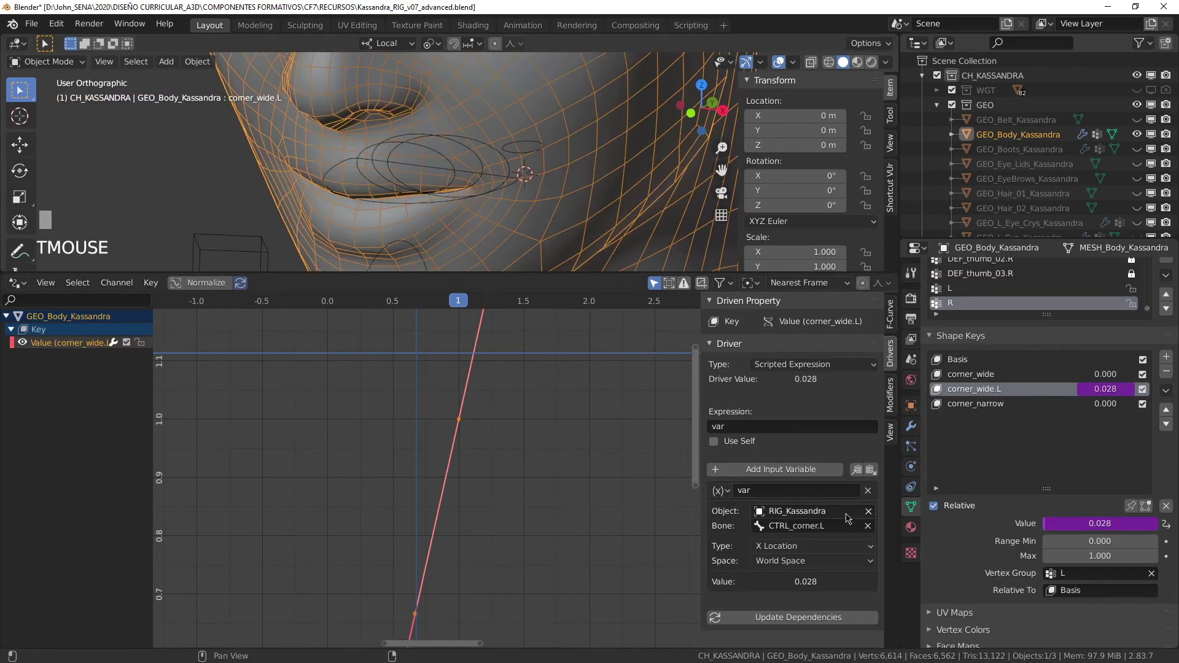
Set the driver variable's space to Transform Space and show the F-curve settings of the corner_wide.L value.
left_click(795, 562)
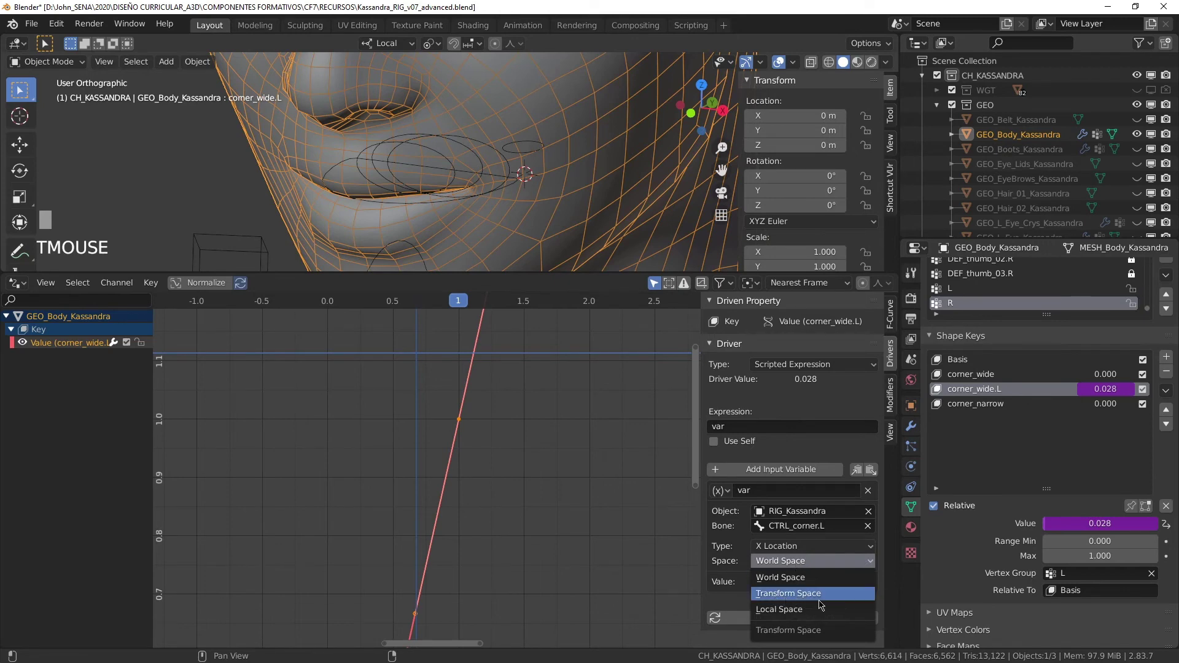
left_click(823, 594)
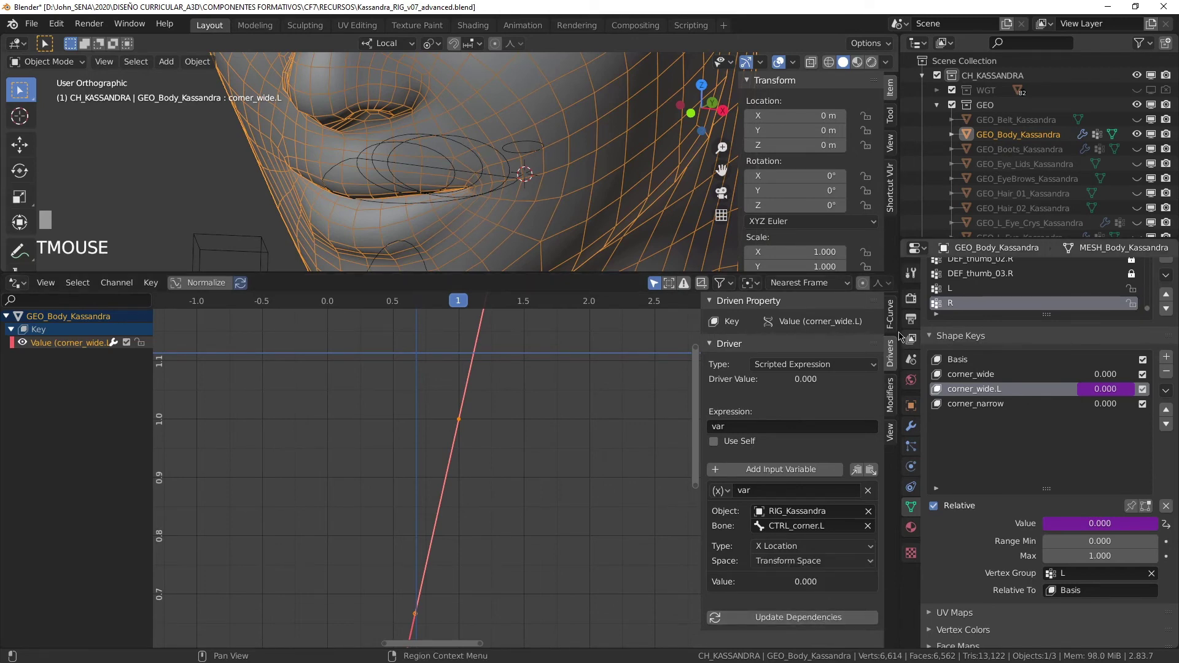
left_click(892, 320)
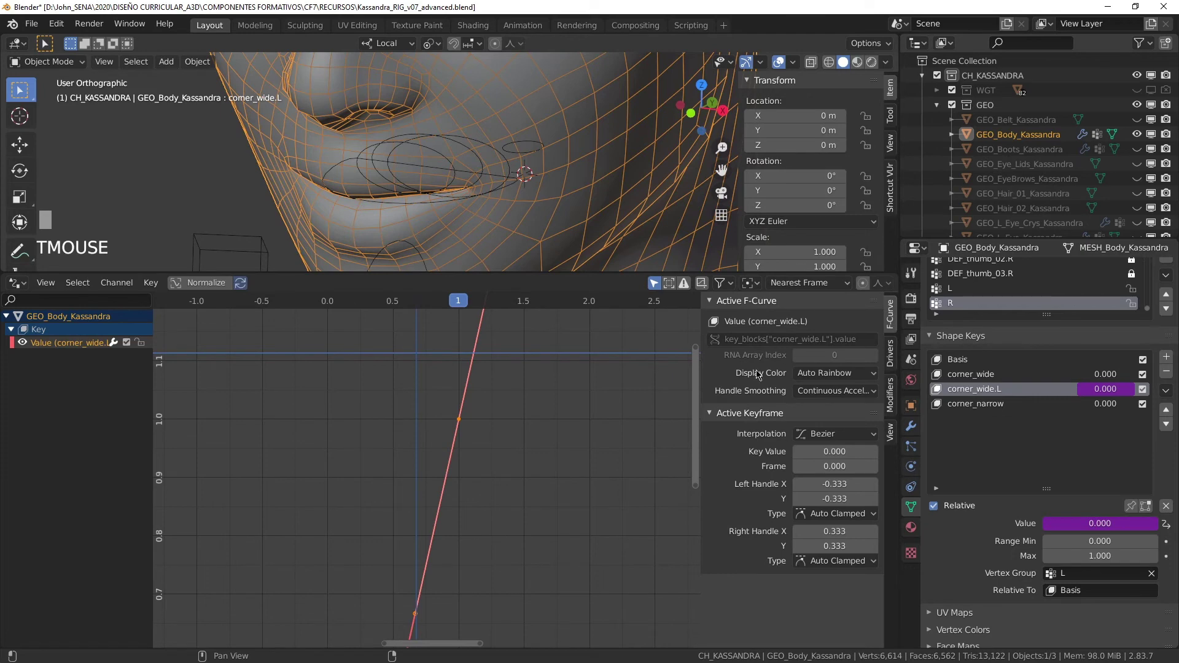
left_click(536, 146)
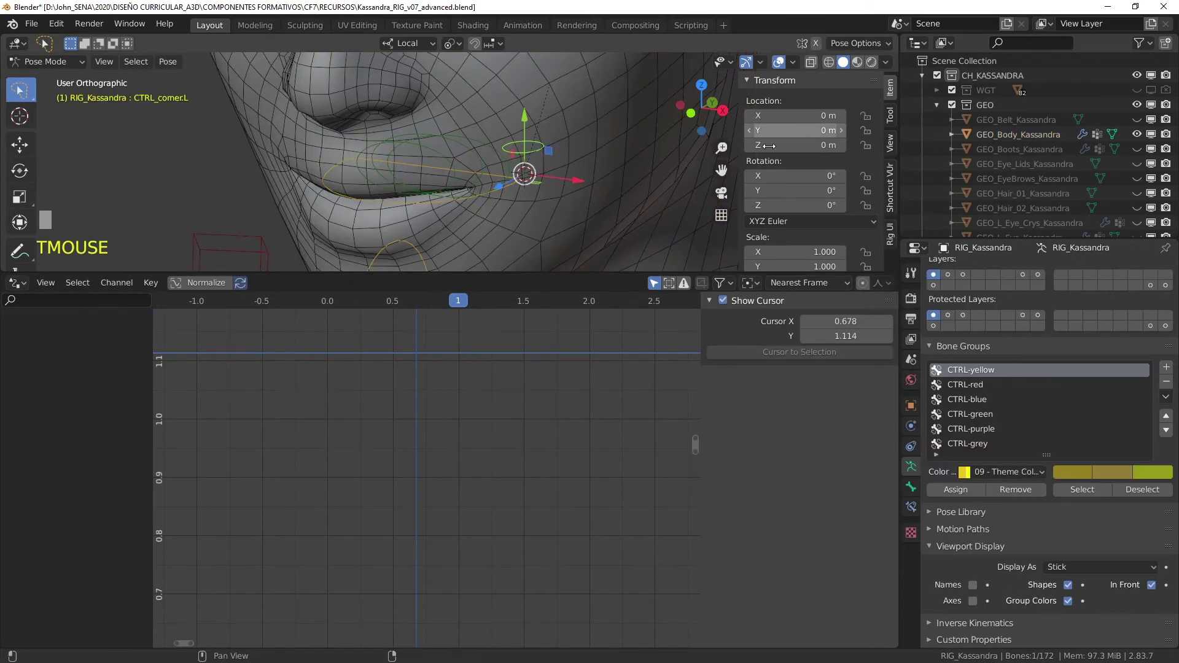
key("ctrl+z")
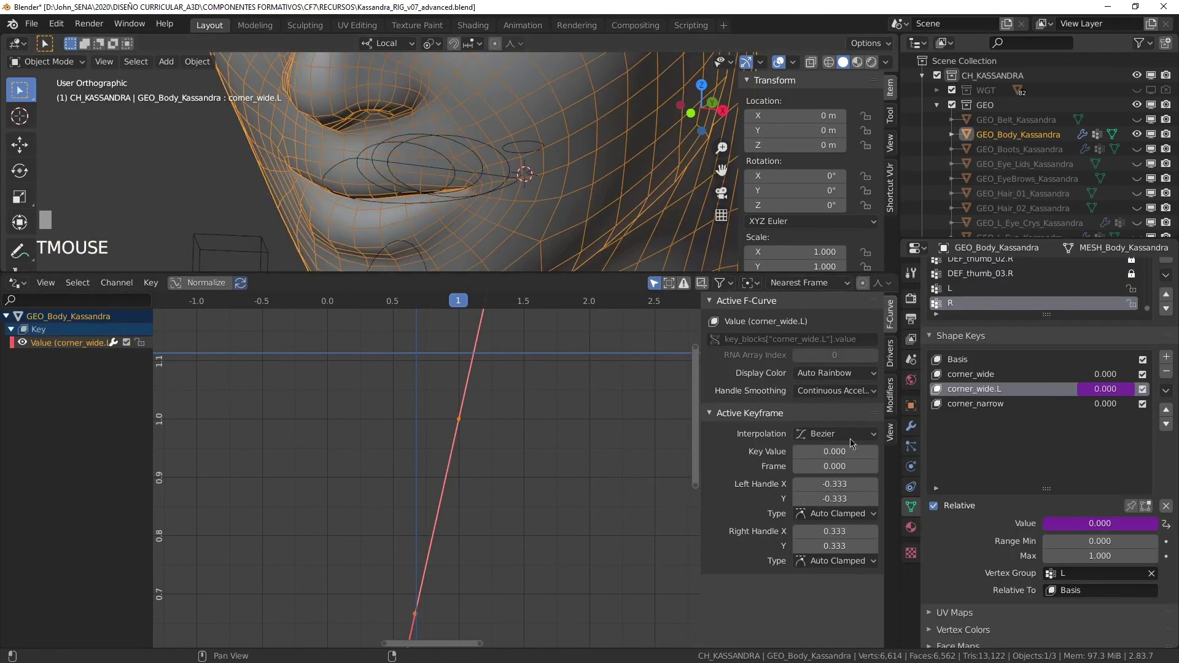
Check the first key point of the corner_wide.L driver curve and select the second one, at value 1.
scroll(516, 436, "down", 1)
left_click_drag(511, 429, 529, 488)
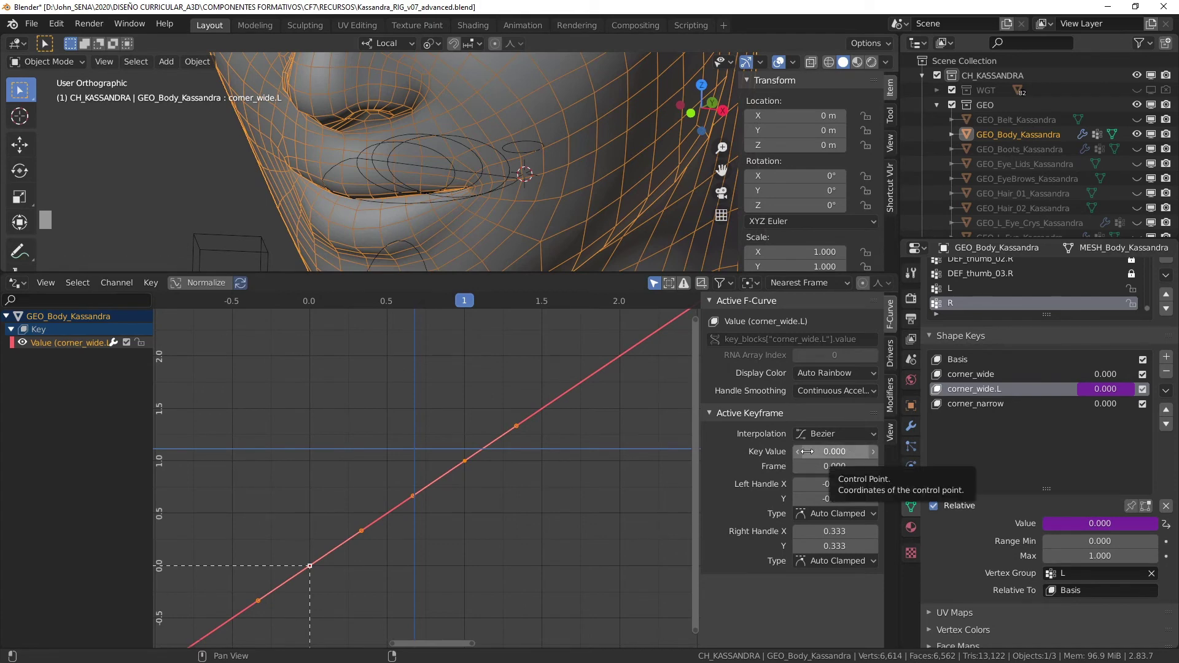
left_click_drag(537, 496, 589, 479)
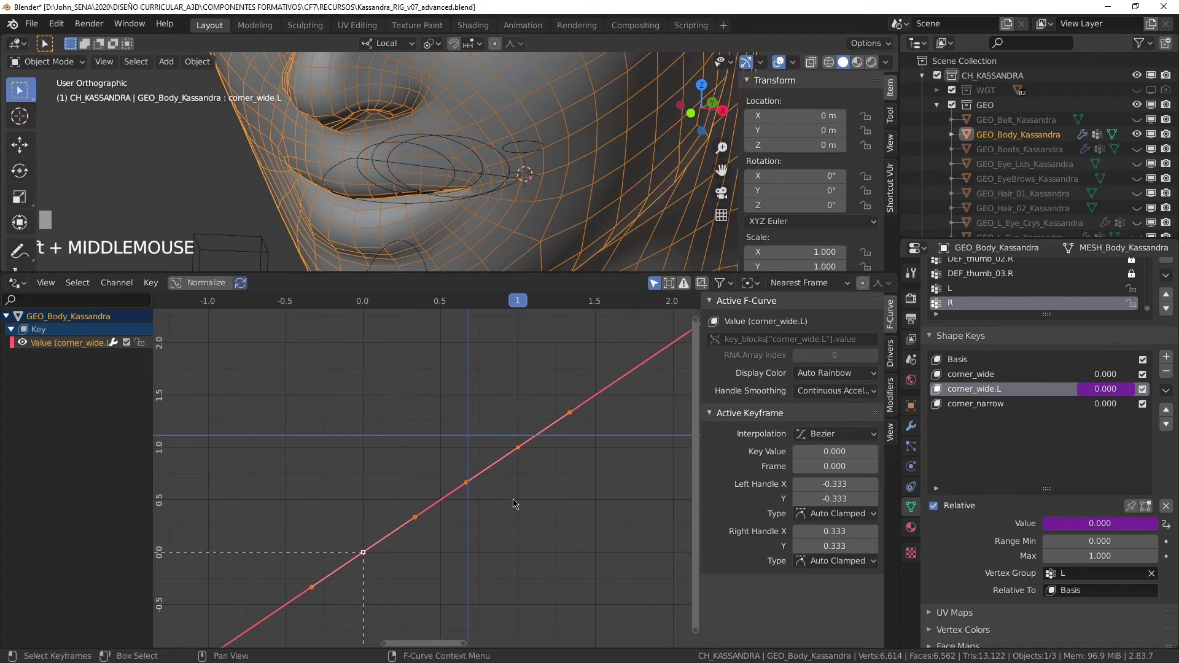
left_click(483, 499)
left_click(363, 552)
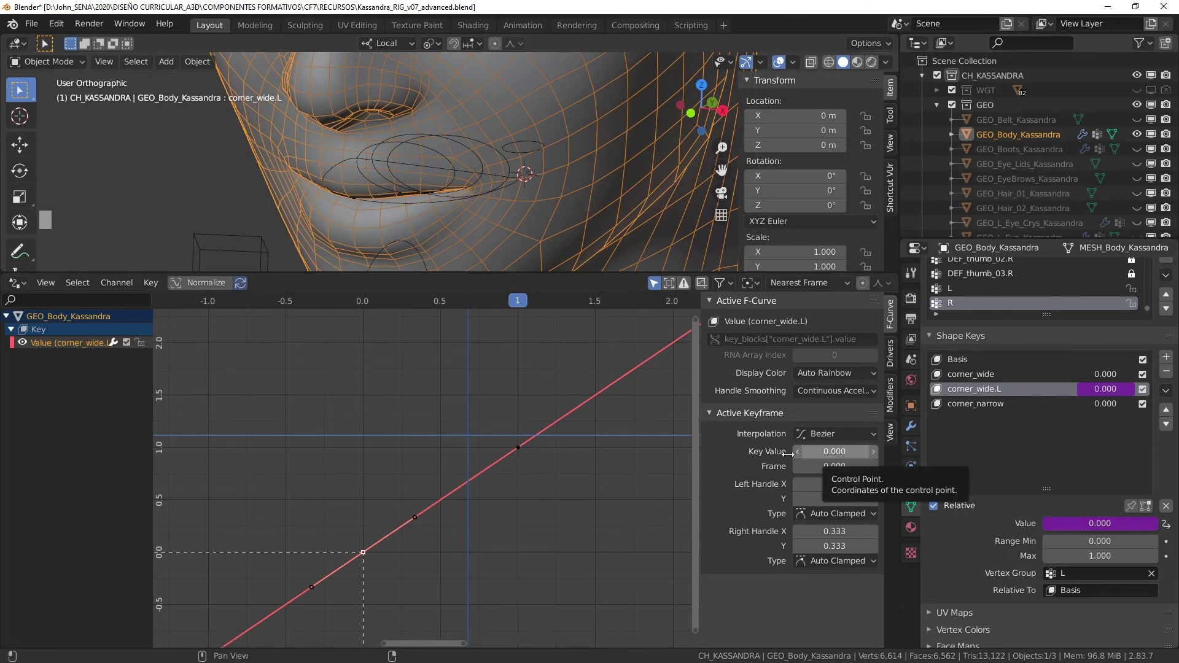
left_click(518, 448)
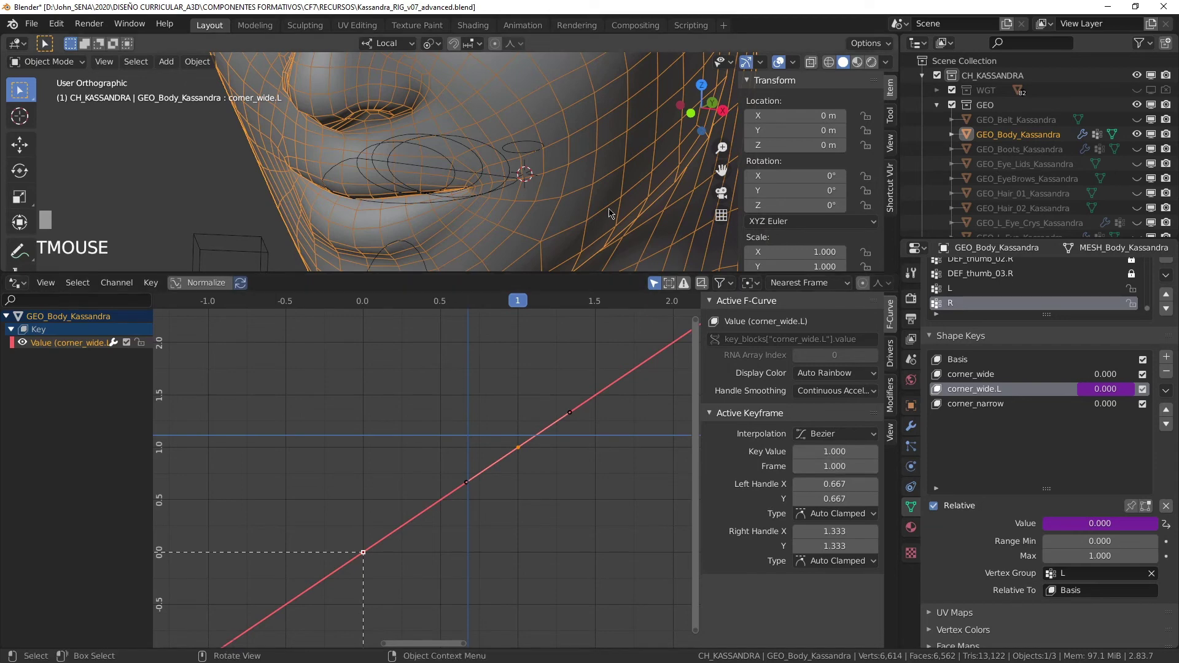
In front view, move the CTRL_corner.L bone about 0.0036 m outward along local X and check its X location.
left_click(538, 155)
middle_click(626, 182)
key("KP_1")
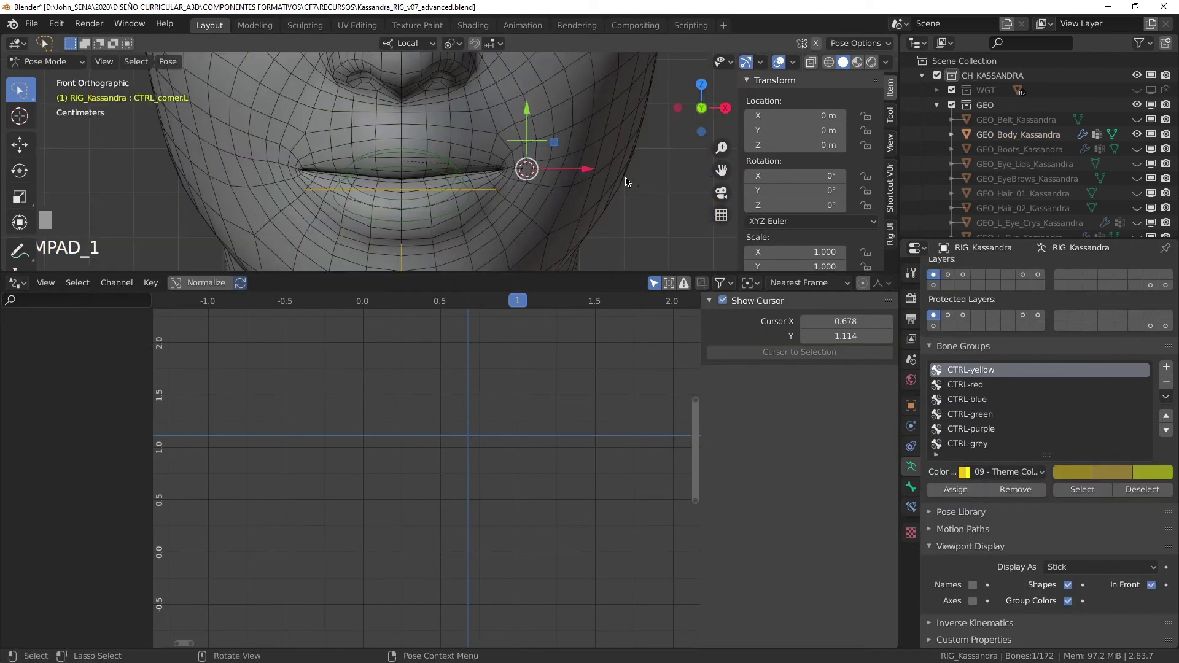
scroll(626, 181, "up", 2)
middle_click(626, 182, "shift")
left_click_drag(518, 188, 598, 186)
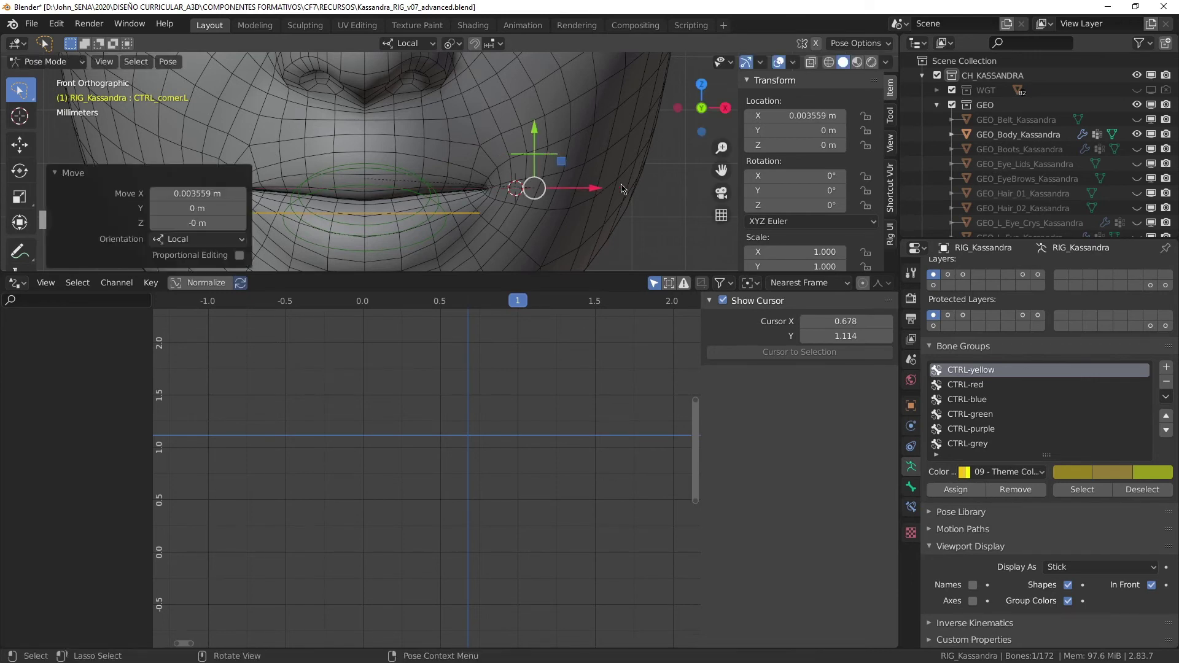
left_click(810, 120)
left_click(779, 118)
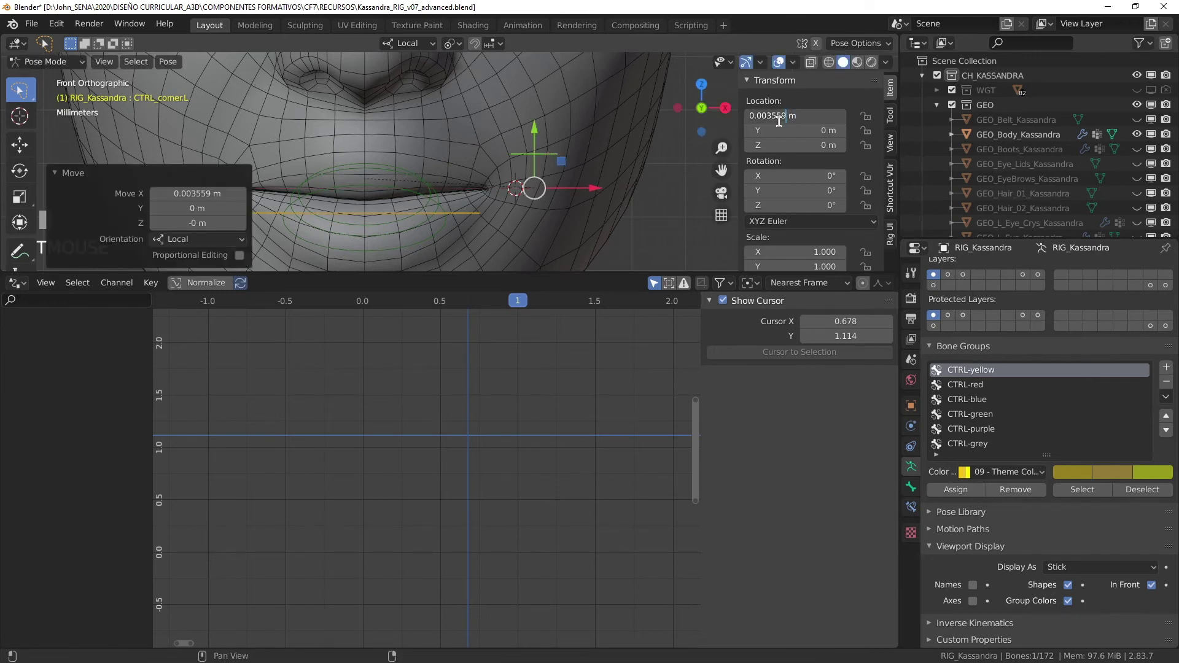
left_click_drag(778, 117, 757, 121)
key("Escape")
Reselect the body mesh and set the frame of the driver curve's second key point to 0.0035.
left_click(490, 181)
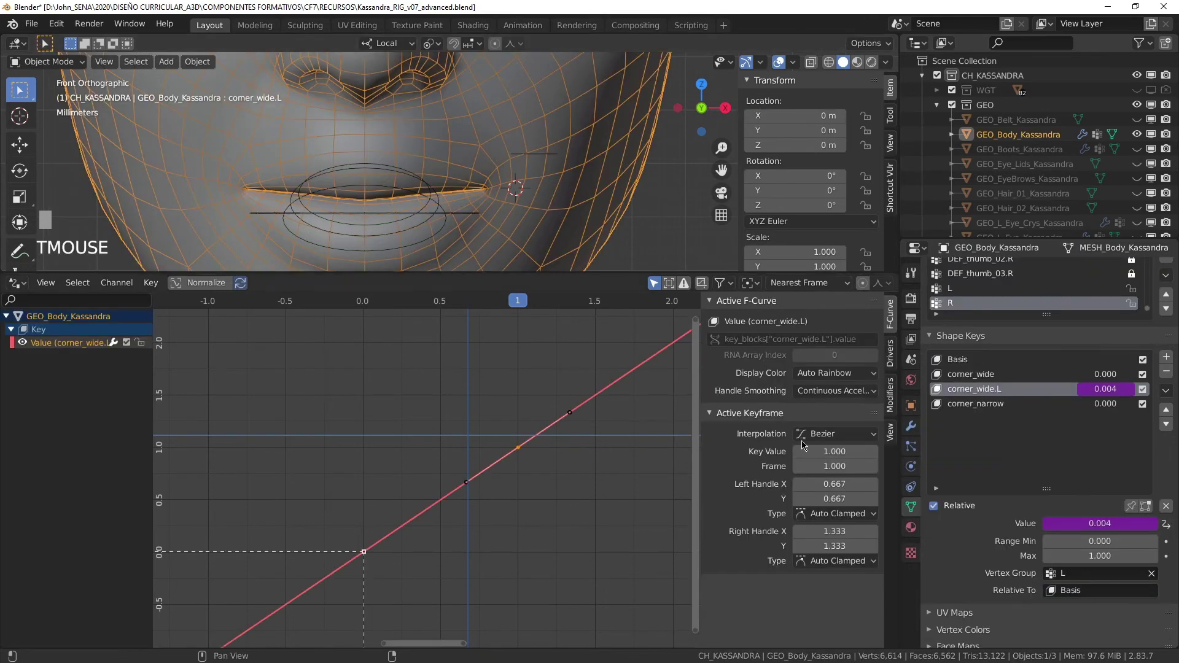
left_click(835, 466)
type("0.0035")
key("Return")
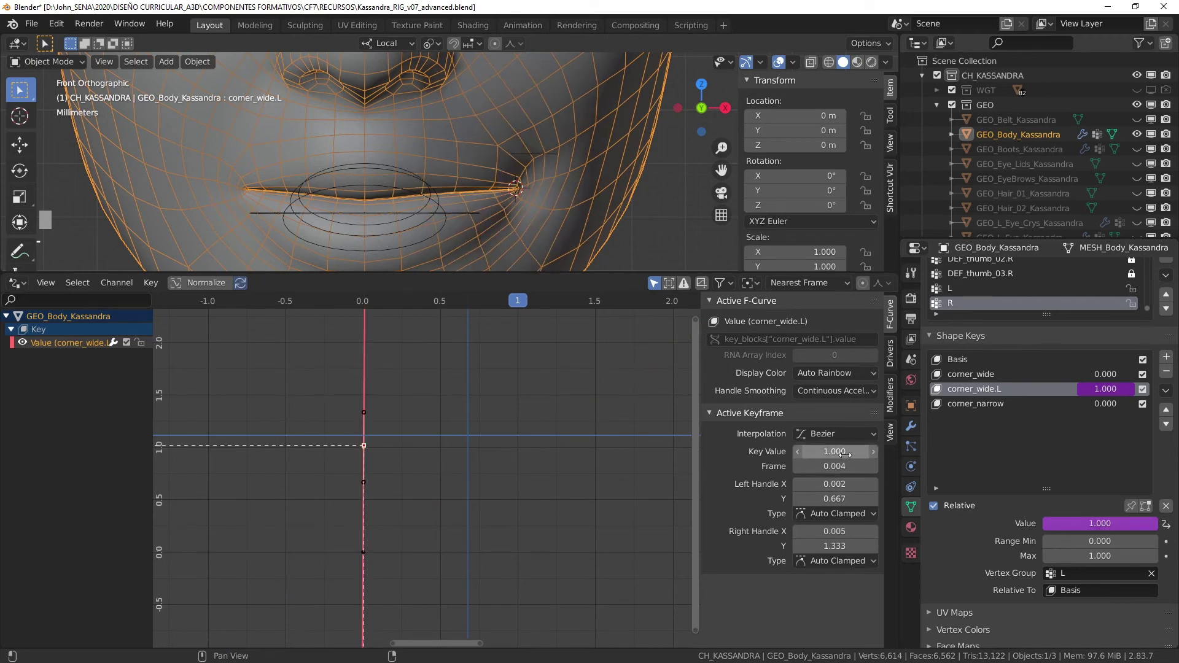
Test the driven shape by moving CTRL_corner.L about 0.0031 m further along local X, and undo that move.
left_click(554, 156)
mouse_move(591, 192)
left_mouse_down()
mouse_move(556, 190)
mouse_move(606, 196)
left_mouse_up()
scroll(606, 203, "down", 4)
left_click_drag(603, 223, 553, 234)
scroll(553, 234, "up", 2)
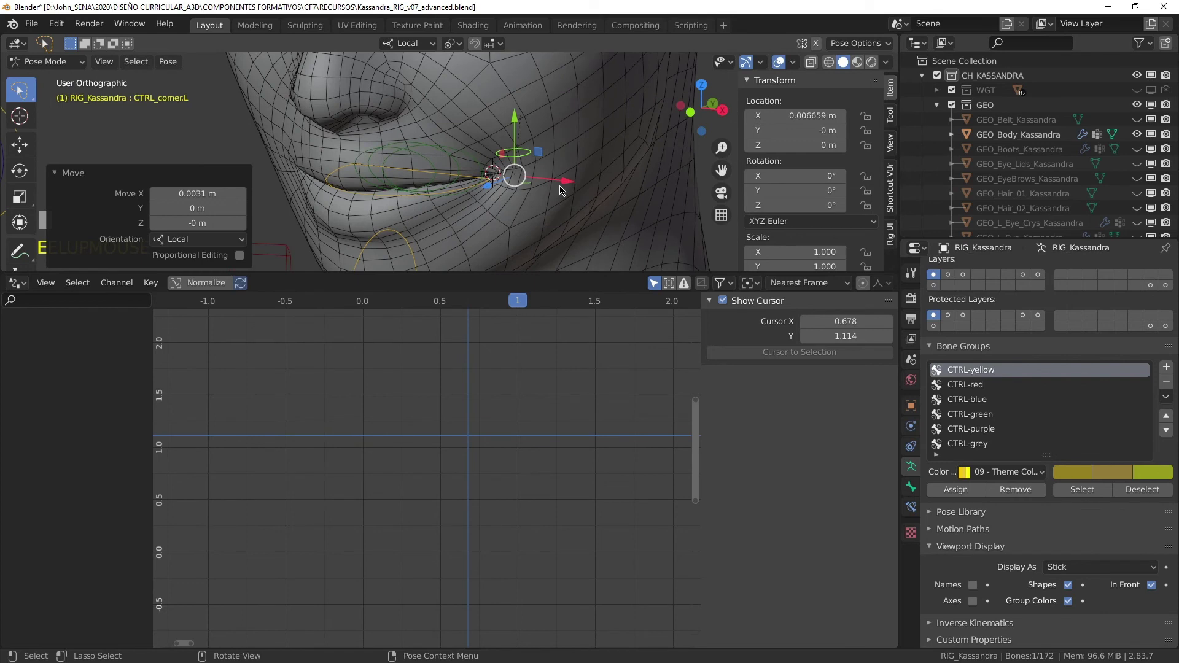
key("ctrl+z")
scroll(551, 191, "down", 1)
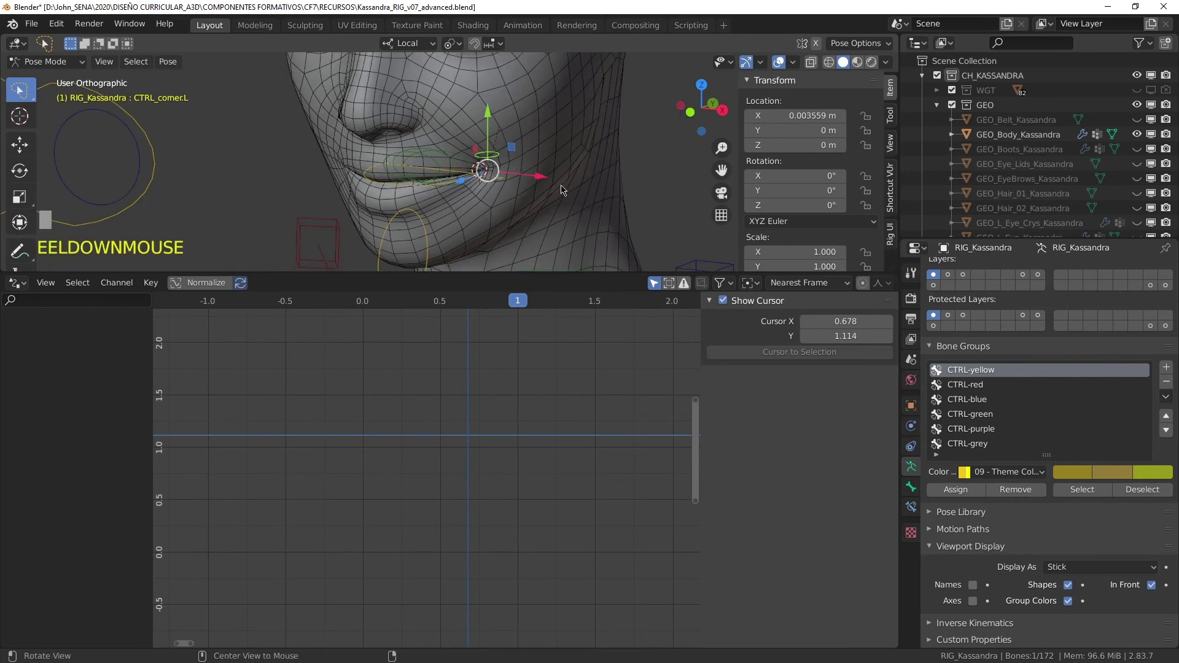
Clear the CTRL_corner.L bone's location and move it about 0.045 m along its local Z axis.
key("alt+g")
left_click_drag(532, 178, 599, 203)
key("KP_1")
scroll(579, 210, "down", 2)
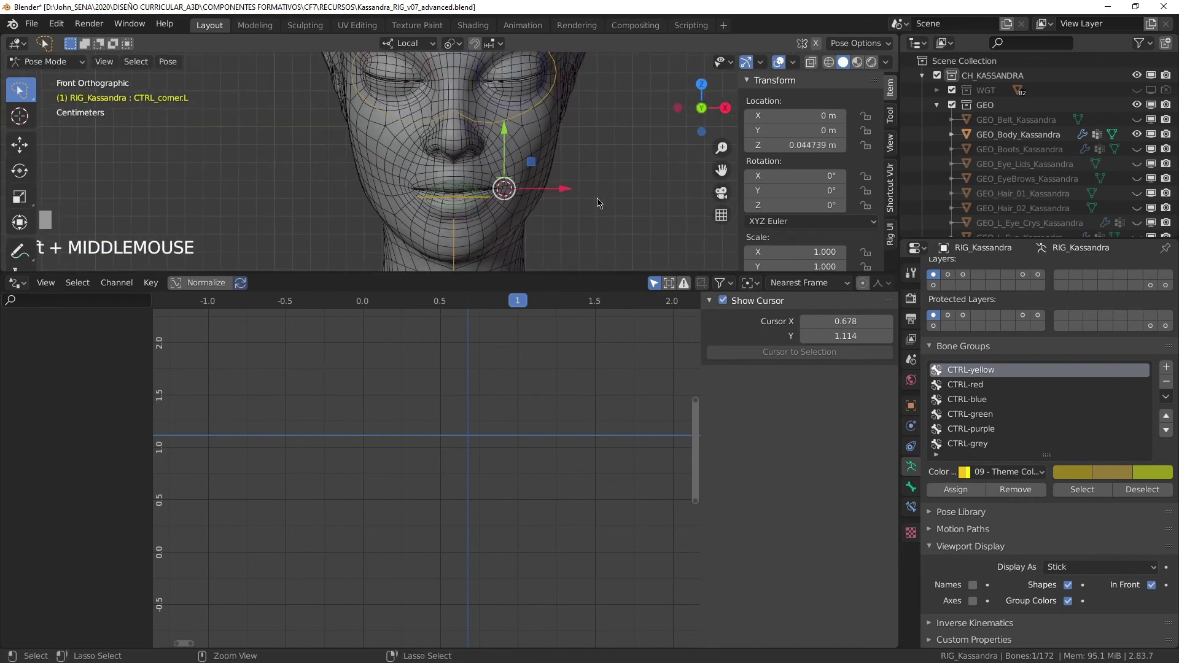
Maximize the 3D viewport and annotate the face with lip outlines and movement arrows around the mouth and nose.
key("ctrl+space")
left_click(20, 251)
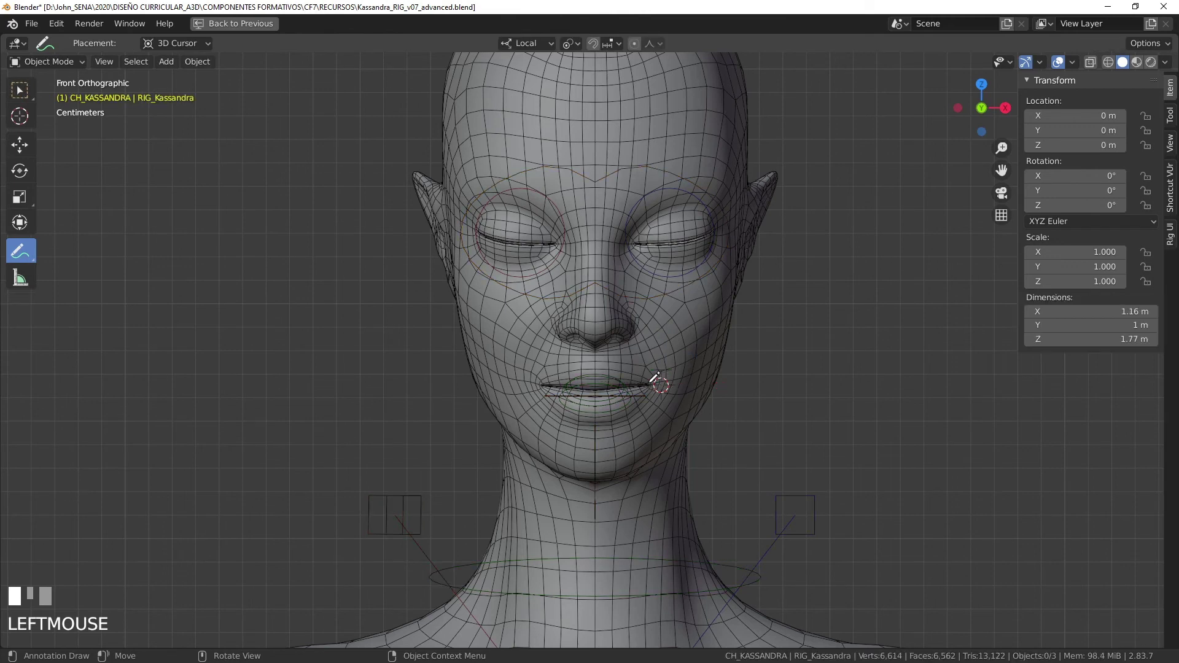
left_click_drag(650, 382, 699, 382)
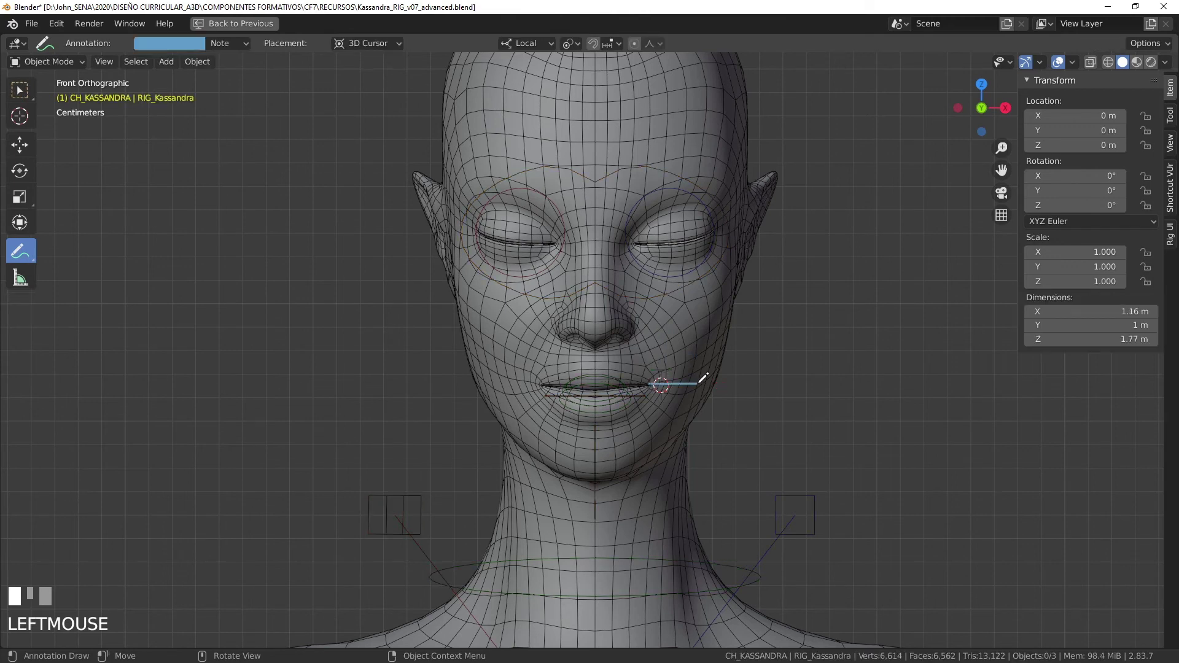
mouse_move(541, 385)
left_mouse_down()
mouse_move(500, 385)
mouse_move(534, 376)
left_mouse_up()
left_click_drag(668, 363, 672, 379)
mouse_move(557, 375)
left_mouse_down()
mouse_move(627, 367)
mouse_move(599, 377)
mouse_move(641, 389)
left_mouse_up()
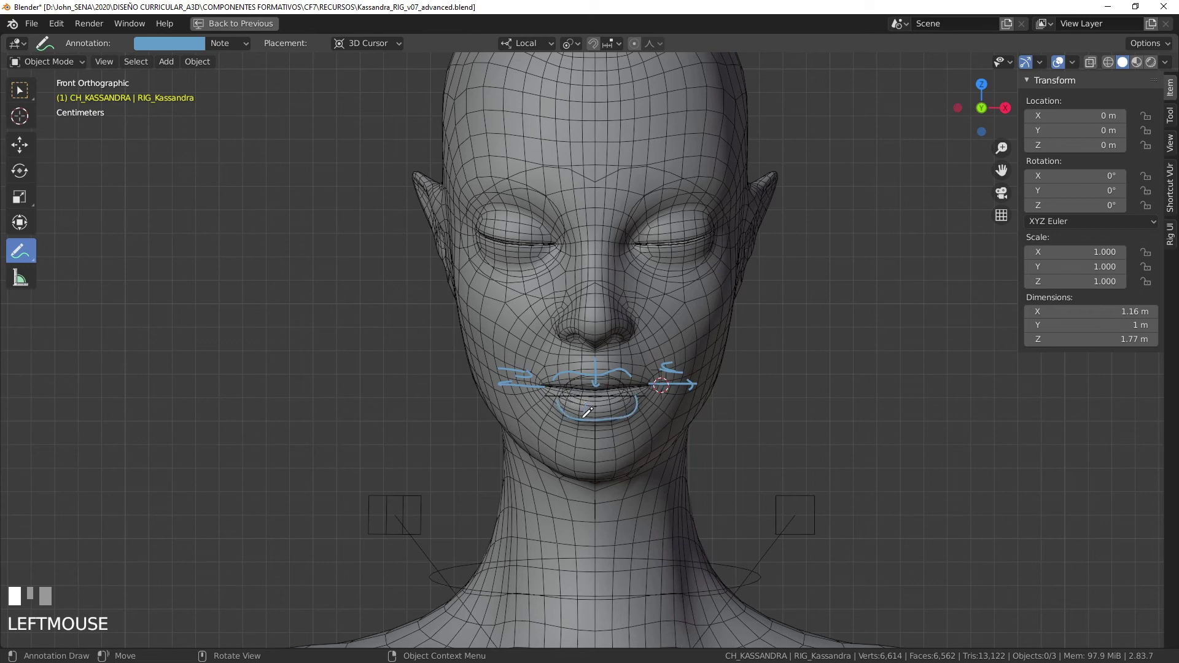
left_click_drag(622, 409, 616, 395)
left_click_drag(635, 328, 635, 305)
left_click_drag(558, 328, 559, 322)
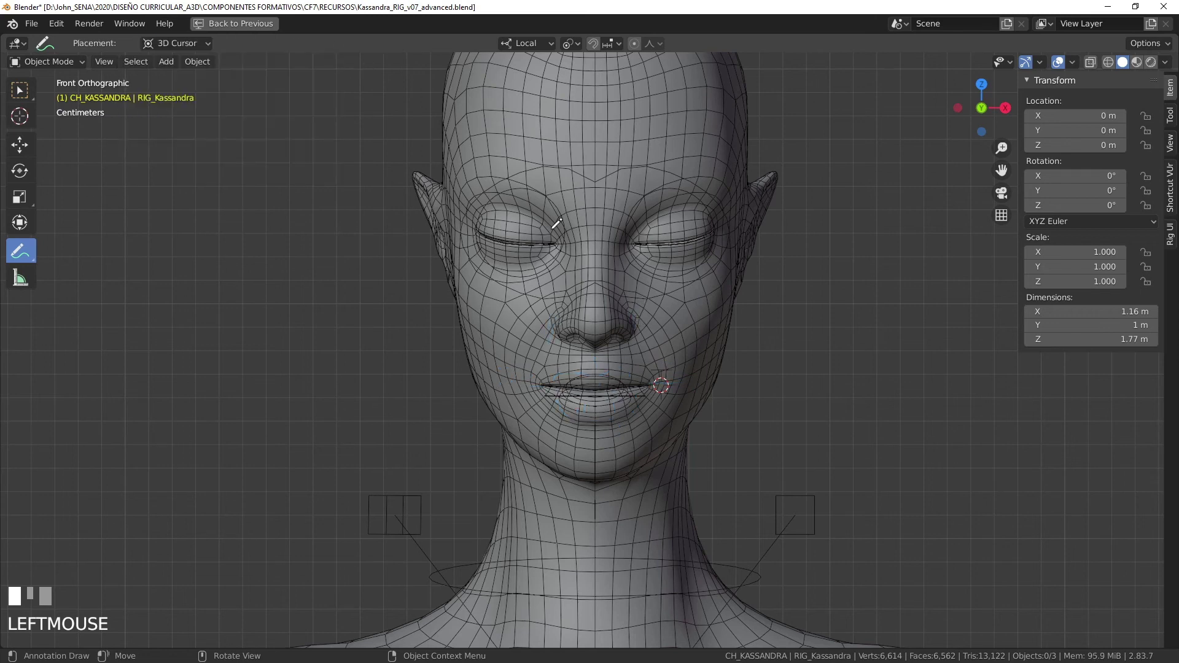
Annotate a raised lip curve with an upward arrow at the left side of the mouth, and undo the strokes.
mouse_move(645, 379)
left_mouse_down()
mouse_move(622, 366)
mouse_move(584, 379)
mouse_move(637, 339)
left_mouse_up()
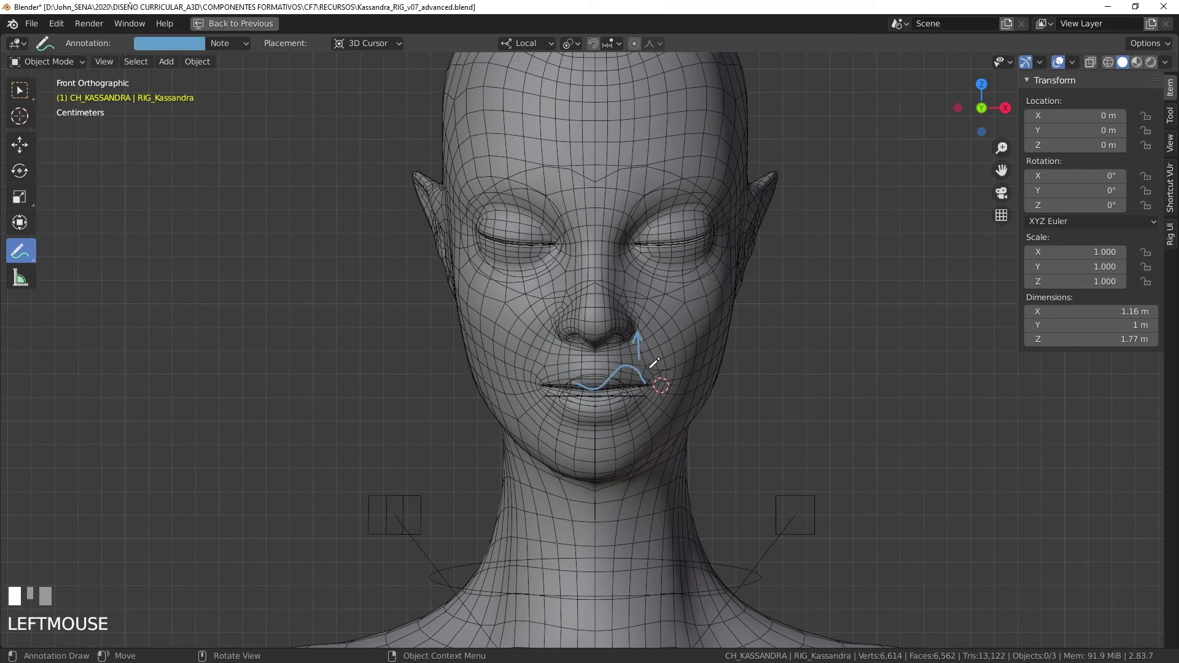
left_click_drag(581, 385, 554, 387)
left_click_drag(620, 400, 685, 391)
key("ctrl+z")
key("ctrl+z")
key("ctrl+z")
key("ctrl+z")
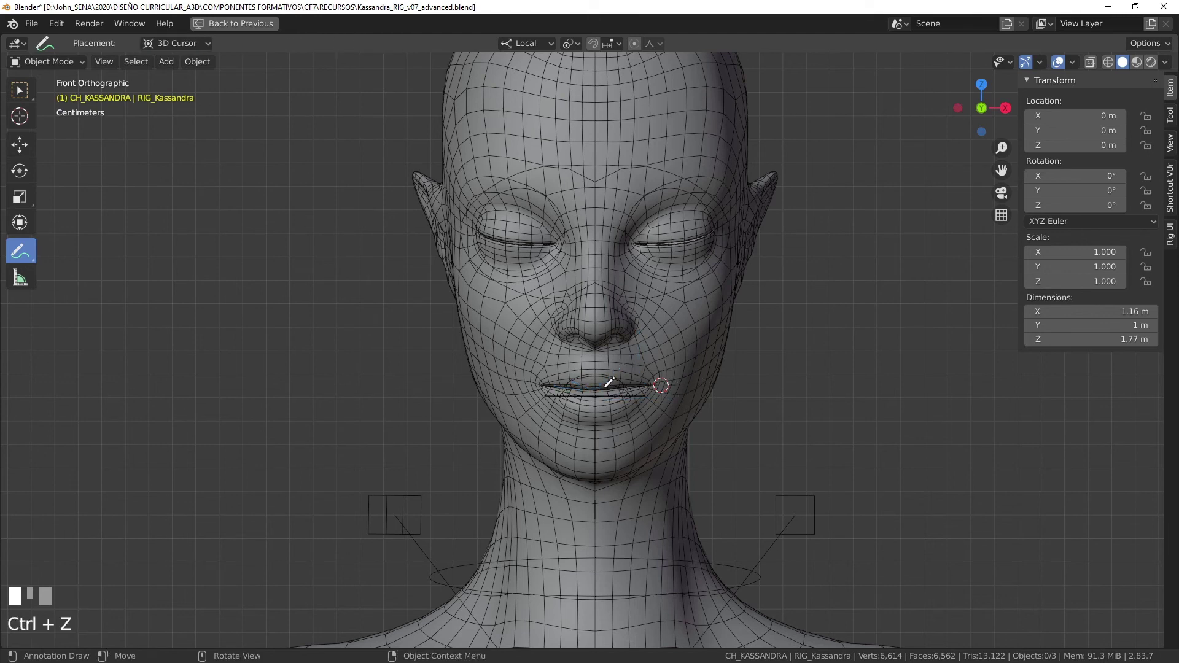
Annotate a smiling left mouth corner with lip outlines and up and down arrows, and undo the strokes.
mouse_move(593, 384)
left_mouse_down()
mouse_move(633, 389)
mouse_move(678, 373)
left_mouse_up()
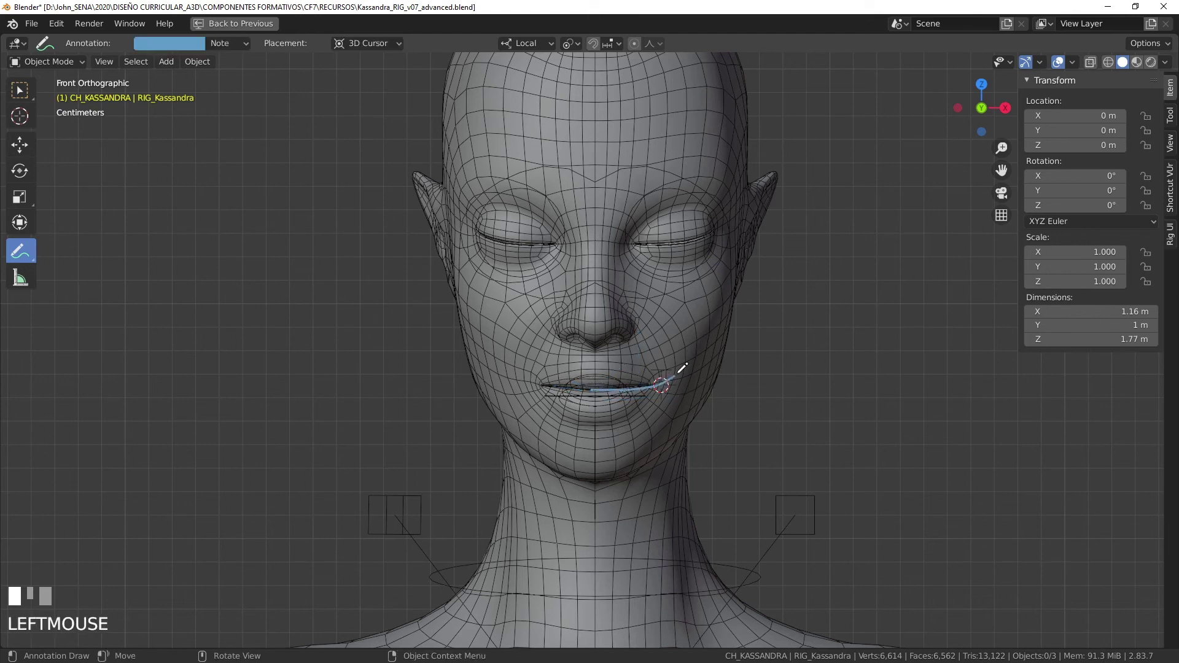
left_click_drag(604, 384, 688, 371)
left_click_drag(605, 384, 667, 363)
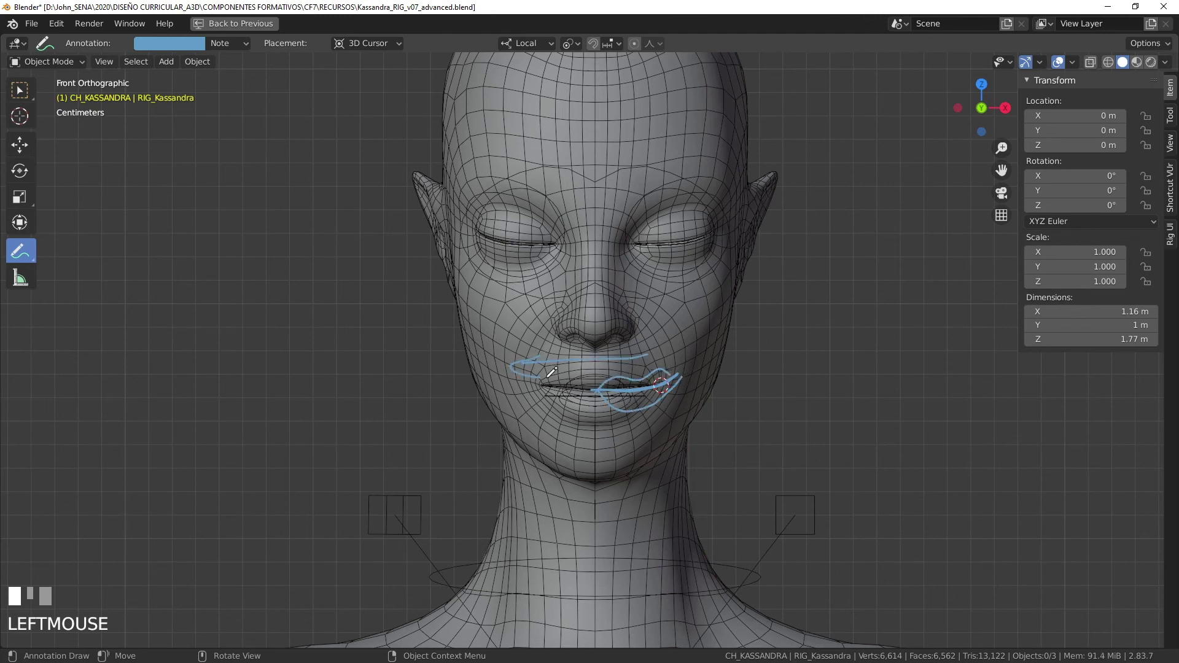
key("ctrl+z")
left_click_drag(652, 368, 653, 330)
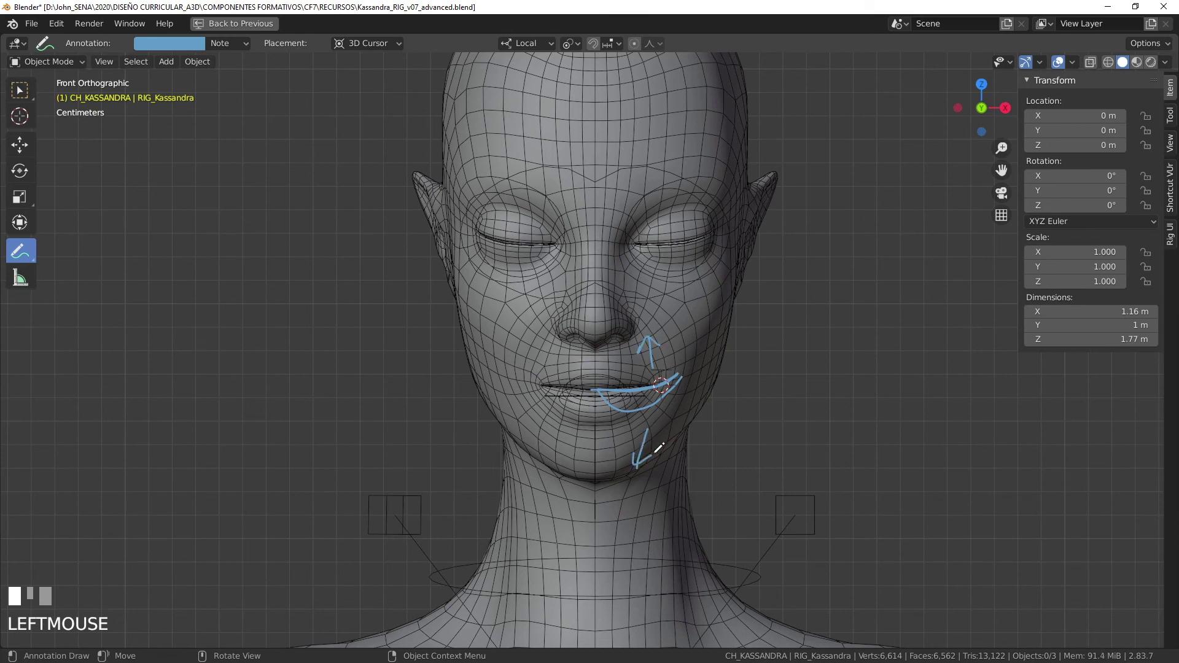
key("ctrl+z")
key("ctrl+z")
key("ctrl+z")
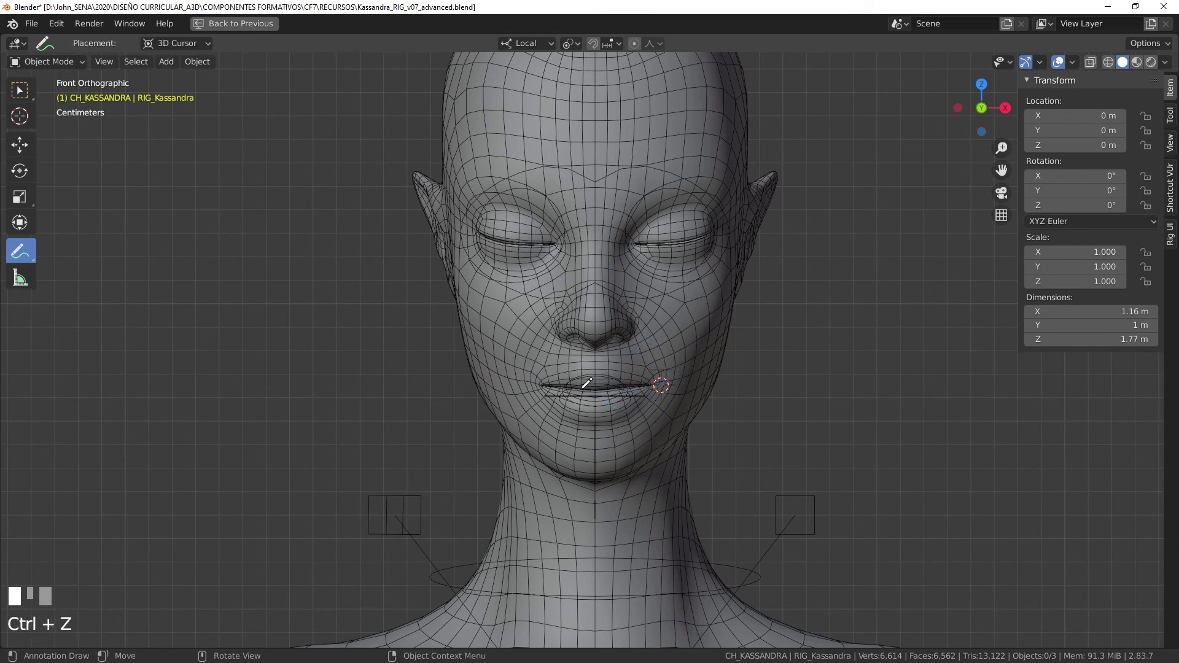
Annotate a diagonally tilted mouth line with direction arrows at both corners, and undo the strokes.
left_click_drag(540, 401, 642, 353)
mouse_move(660, 401)
left_mouse_down()
mouse_move(672, 372)
mouse_move(662, 328)
left_mouse_up()
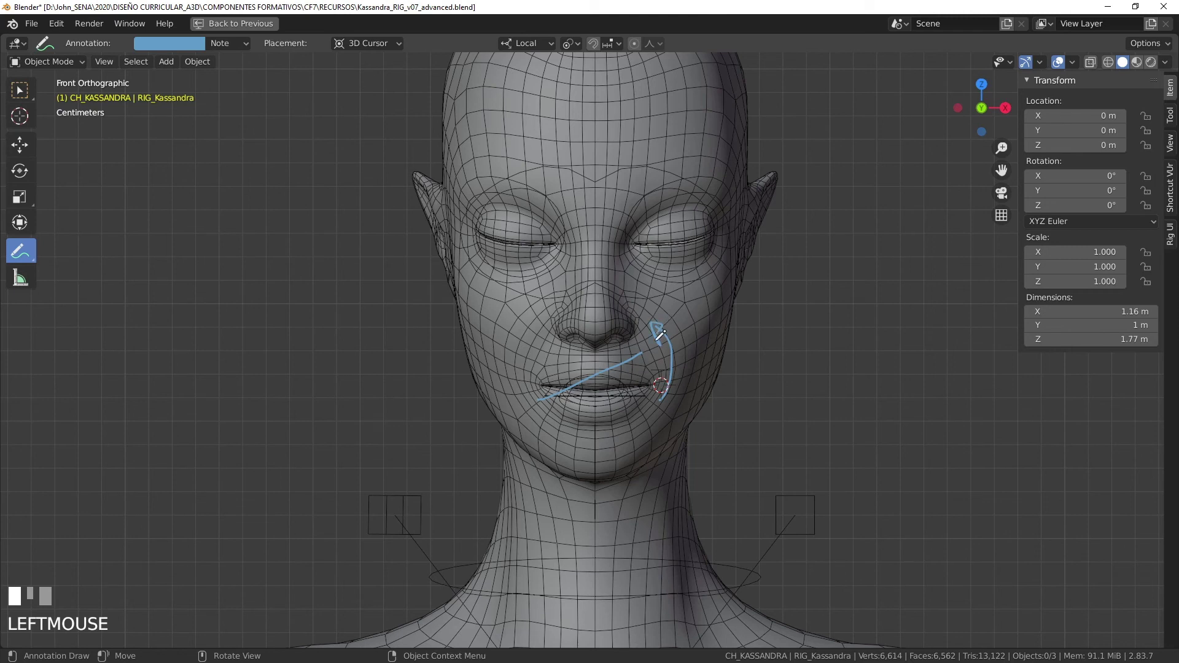
mouse_move(540, 336)
left_mouse_down()
mouse_move(521, 412)
mouse_move(540, 398)
left_mouse_up()
key("ctrl+z")
key("ctrl+z")
key("ctrl+z")
key("ctrl+z")
key("ctrl+z")
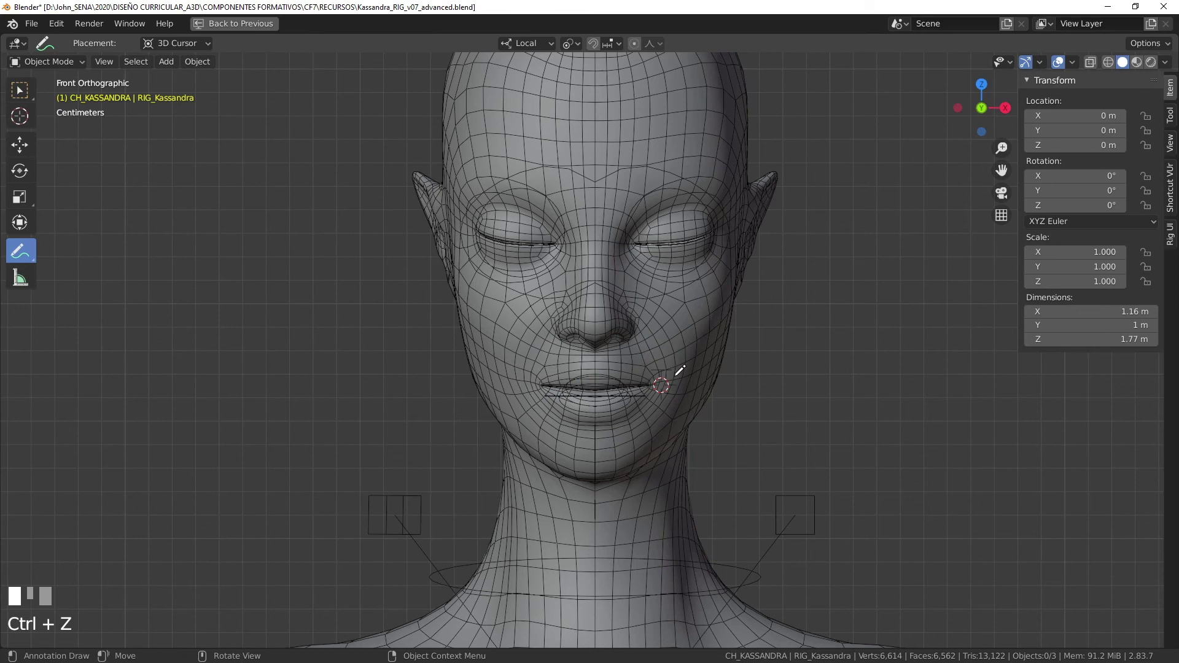
Annotate a brow curve over the eye beside the 3D cursor's side, circling its inner, middle and outer points, with an upward arrow above.
mouse_move(688, 203)
left_mouse_down()
mouse_move(636, 242)
mouse_move(677, 212)
mouse_move(663, 171)
mouse_move(720, 164)
left_mouse_up()
key("ctrl+z")
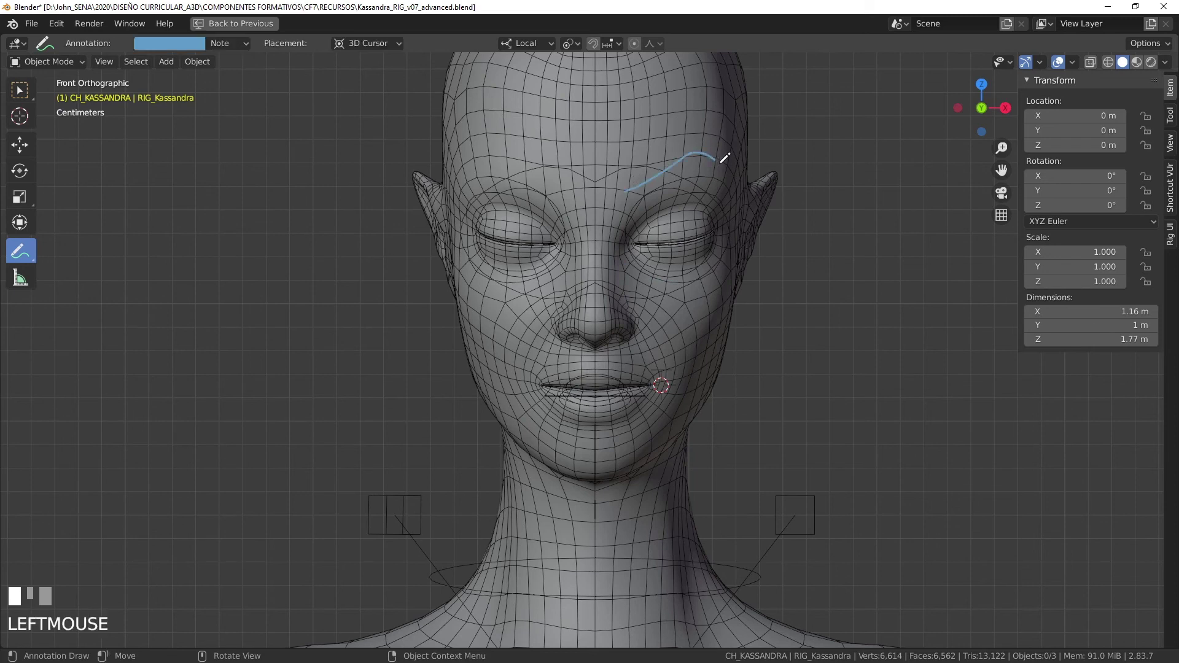
left_click_drag(623, 198, 615, 184)
mouse_move(678, 161)
left_mouse_down()
mouse_move(675, 149)
mouse_move(720, 161)
left_mouse_up()
mouse_move(613, 171)
left_mouse_down()
mouse_move(676, 184)
mouse_move(672, 139)
mouse_move(631, 117)
left_mouse_up()
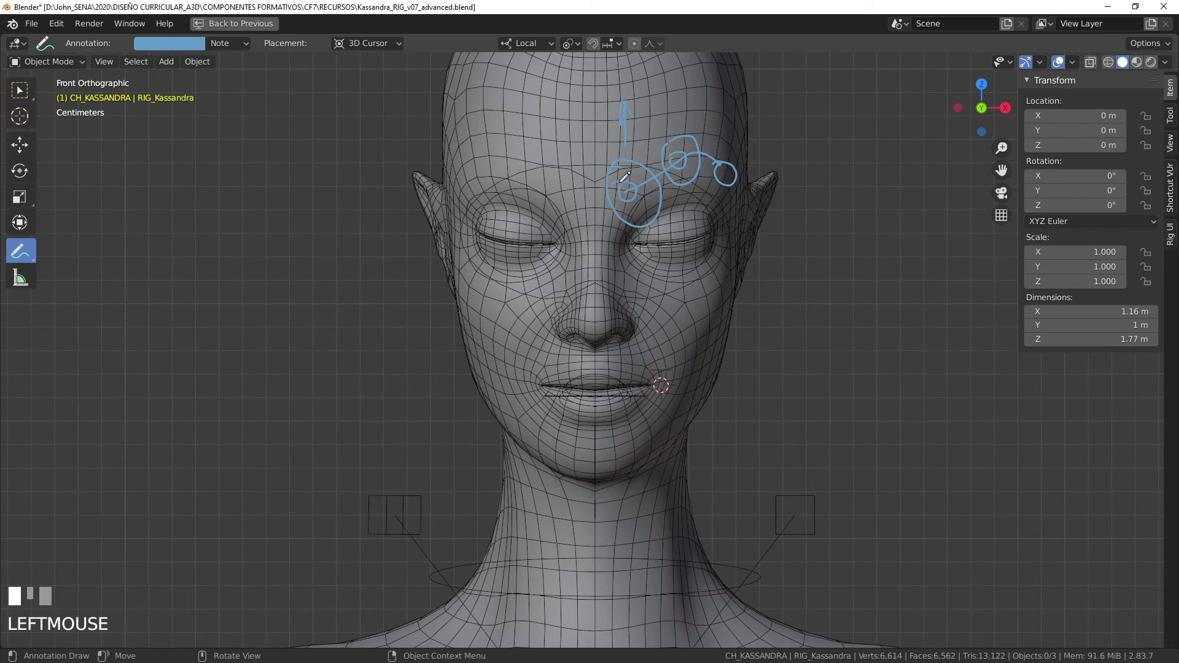
left_click_drag(619, 179, 627, 184)
left_click_drag(720, 172, 735, 178)
Annotate upward, outward and inward direction arrows around the circled eyebrow, and undo the latest strokes.
left_click_drag(598, 115, 602, 126)
left_click_drag(562, 200, 563, 191)
mouse_move(645, 125)
left_mouse_down()
mouse_move(727, 87)
mouse_move(713, 106)
left_mouse_up()
left_click_drag(683, 244, 603, 233)
left_click_drag(730, 156, 575, 170)
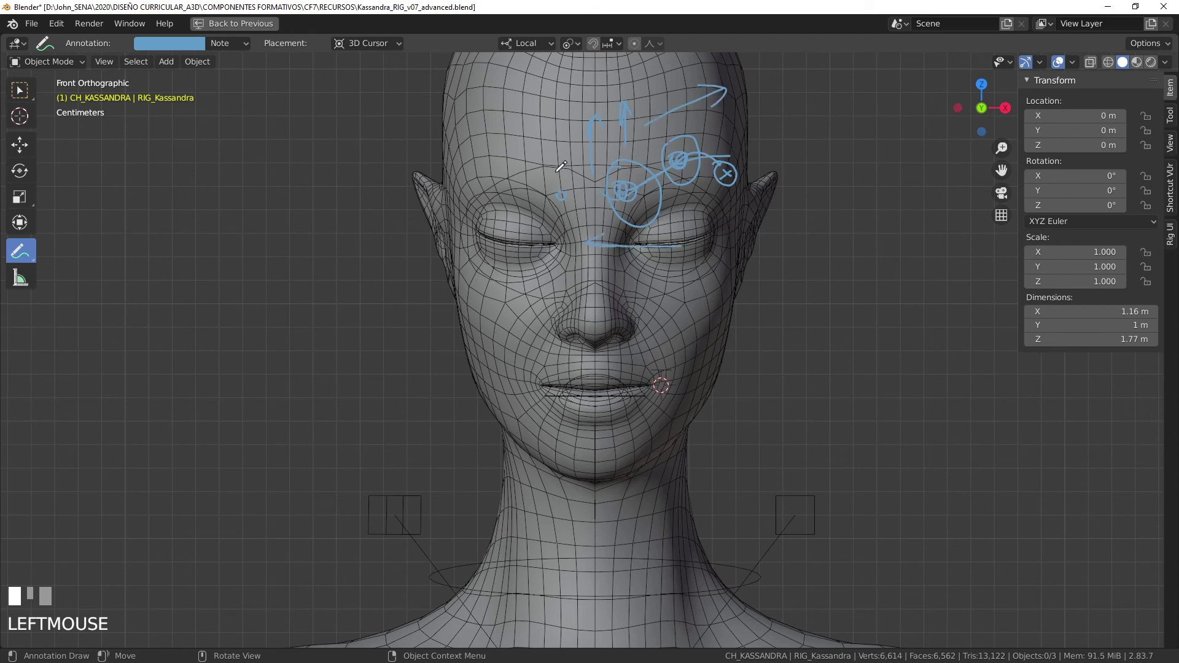
key("ctrl+z")
key("ctrl+z")
key("ctrl+z")
key("ctrl+z")
key("ctrl+z")
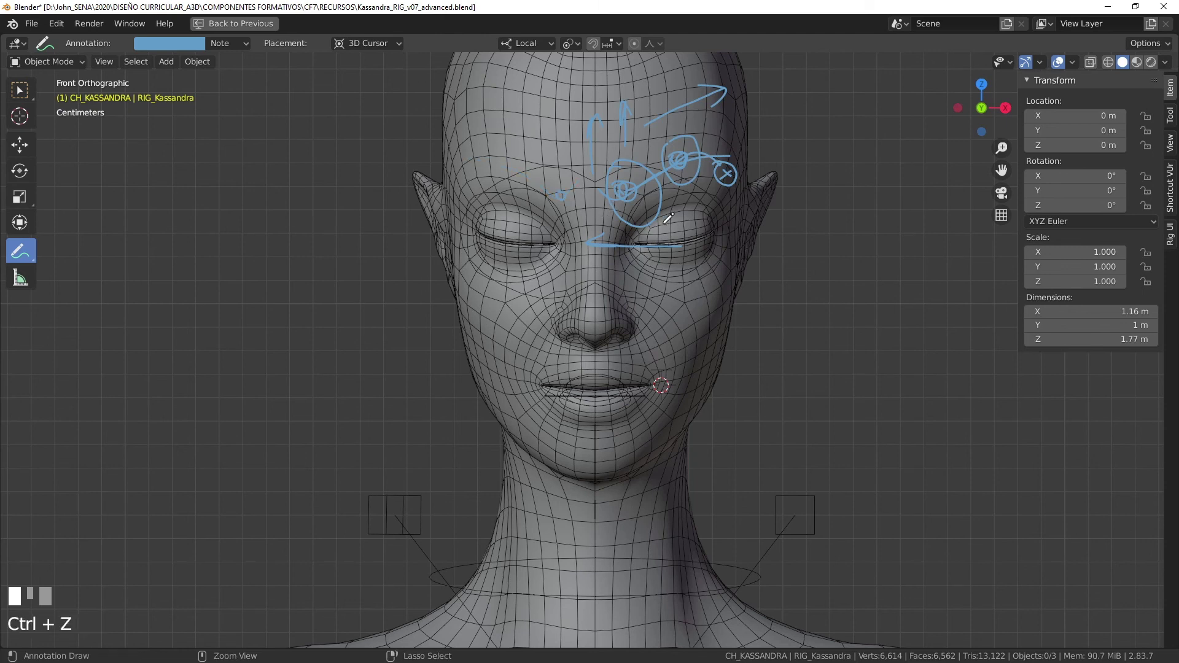
Annotate vertical and sideways movement arrows at the eyebrow's middle and outer points, and undo all the eyebrow strokes.
mouse_move(680, 125)
left_mouse_down()
mouse_move(682, 109)
mouse_move(686, 224)
mouse_move(697, 219)
left_mouse_up()
mouse_move(726, 129)
left_mouse_down()
mouse_move(684, 128)
mouse_move(774, 137)
mouse_move(732, 201)
left_mouse_up()
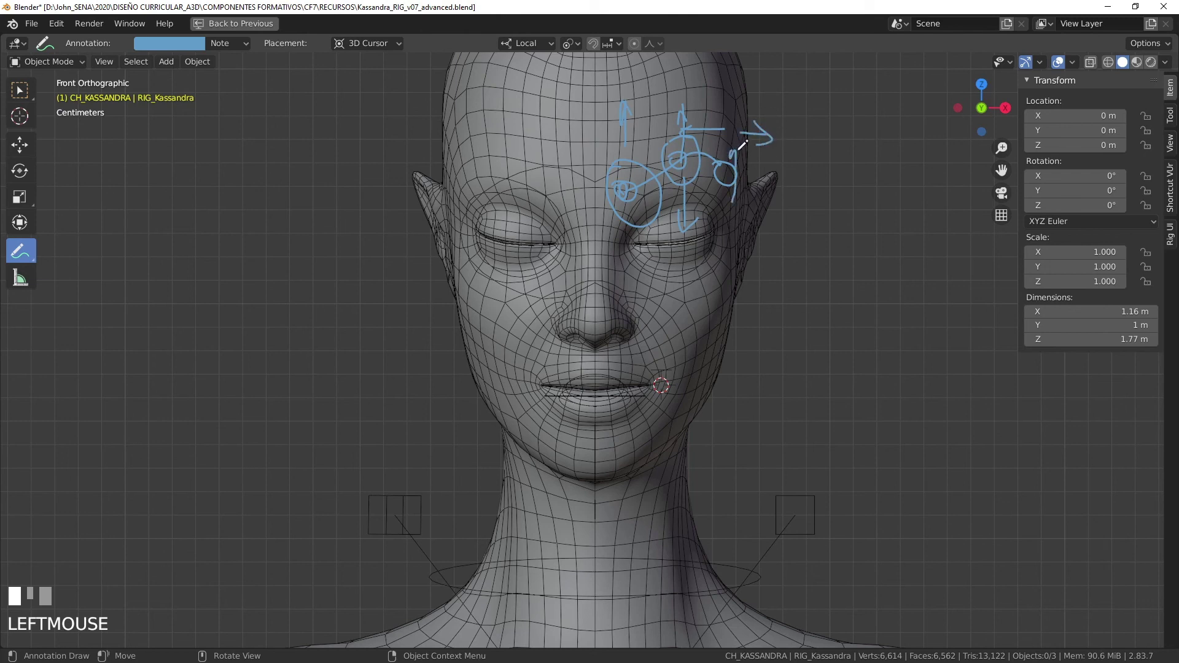
key("ctrl+z")
key("ctrl+z")
key("ctrl+z")
key("ctrl+z")
key("ctrl+z")
key("ctrl+z")
key("ctrl+z")
key("ctrl+z")
key("ctrl+z")
key("ctrl+z")
key("ctrl+z")
key("ctrl+z")
key("ctrl+z")
key("ctrl+z")
key("ctrl+z")
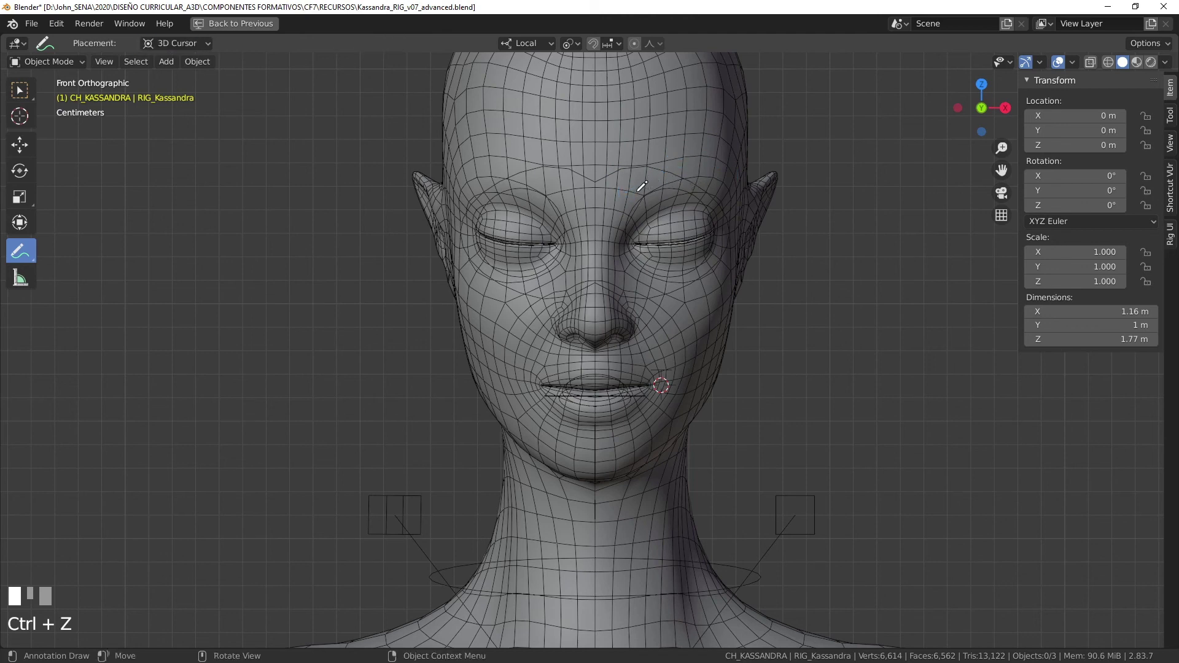
Annotate a short stroke at the inner end of the eyebrow, and undo it.
mouse_move(652, 161)
left_mouse_down()
mouse_move(617, 203)
mouse_move(747, 150)
mouse_move(651, 171)
mouse_move(621, 194)
mouse_move(710, 134)
mouse_move(753, 164)
mouse_move(630, 182)
mouse_move(723, 144)
mouse_move(632, 188)
left_mouse_up()
key("ctrl+z")
key("ctrl+z")
key("ctrl+z")
key("ctrl+z")
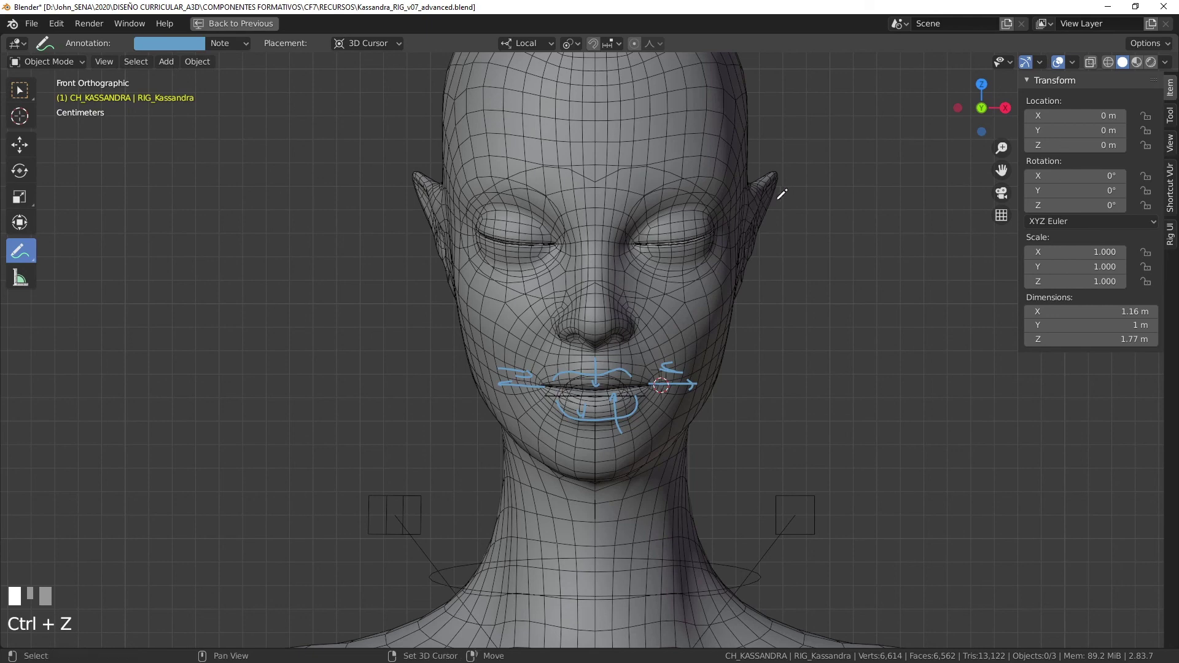
Leave the Annotate tool and activate the selection tool.
left_click_drag(766, 193, 763, 263)
scroll(762, 264, "down", 4)
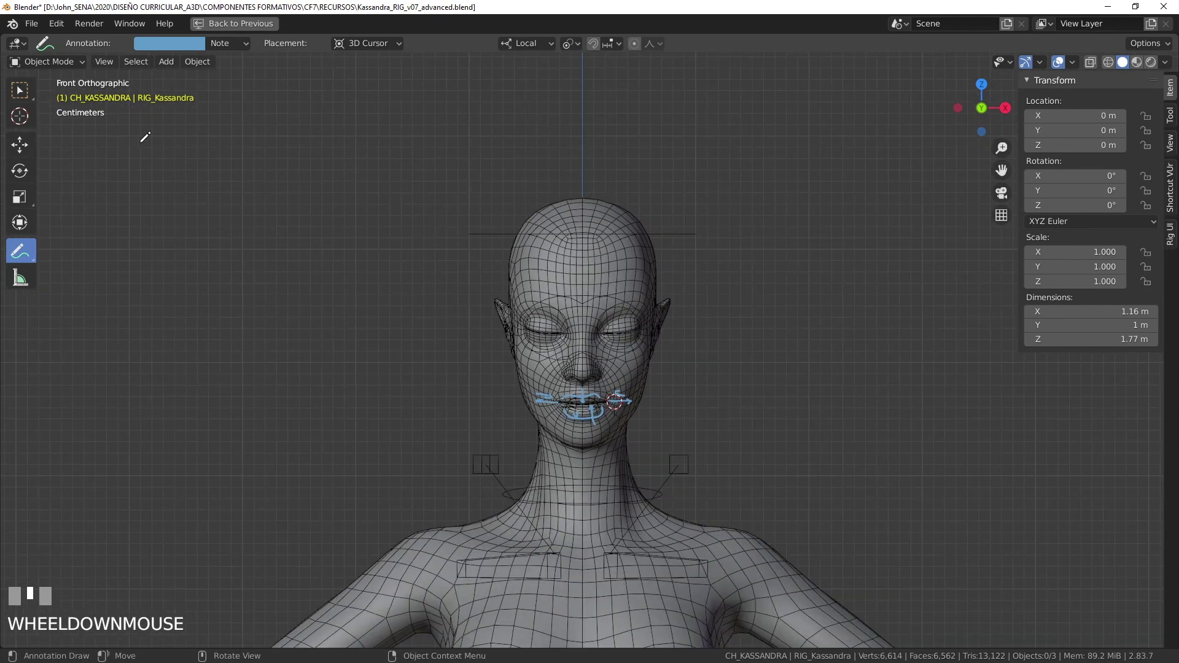
left_click(20, 90)
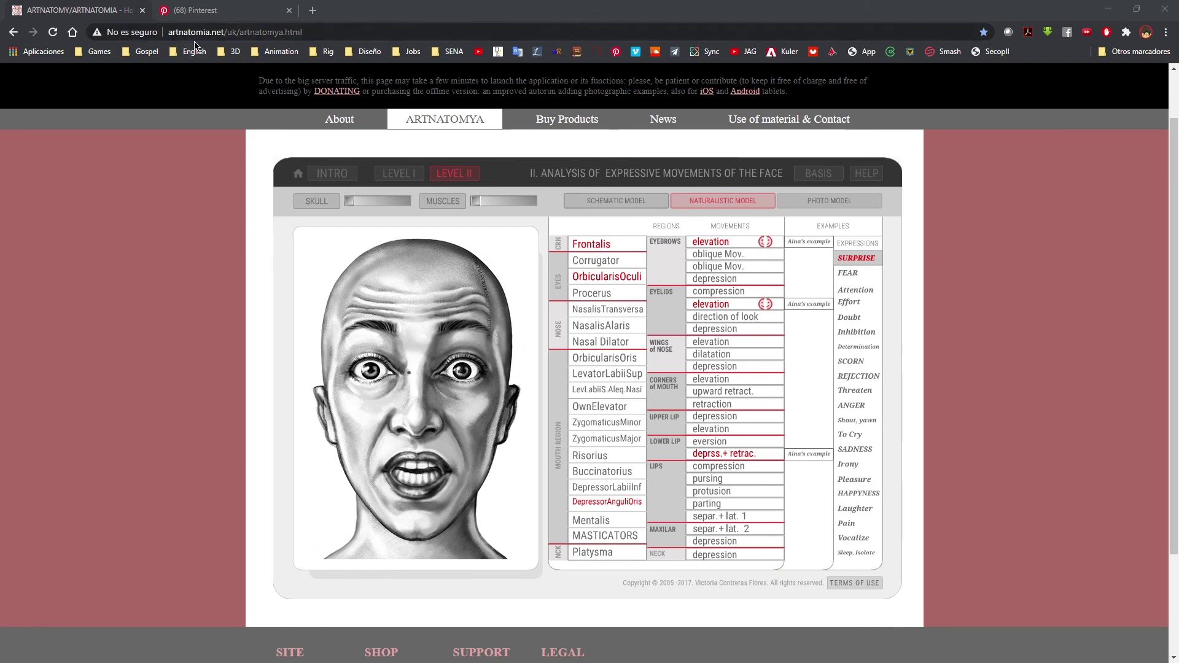
Switch to the Artnatomya page in the browser, view the Level I naturalistic face model, and return to Level II.
left_click(401, 175)
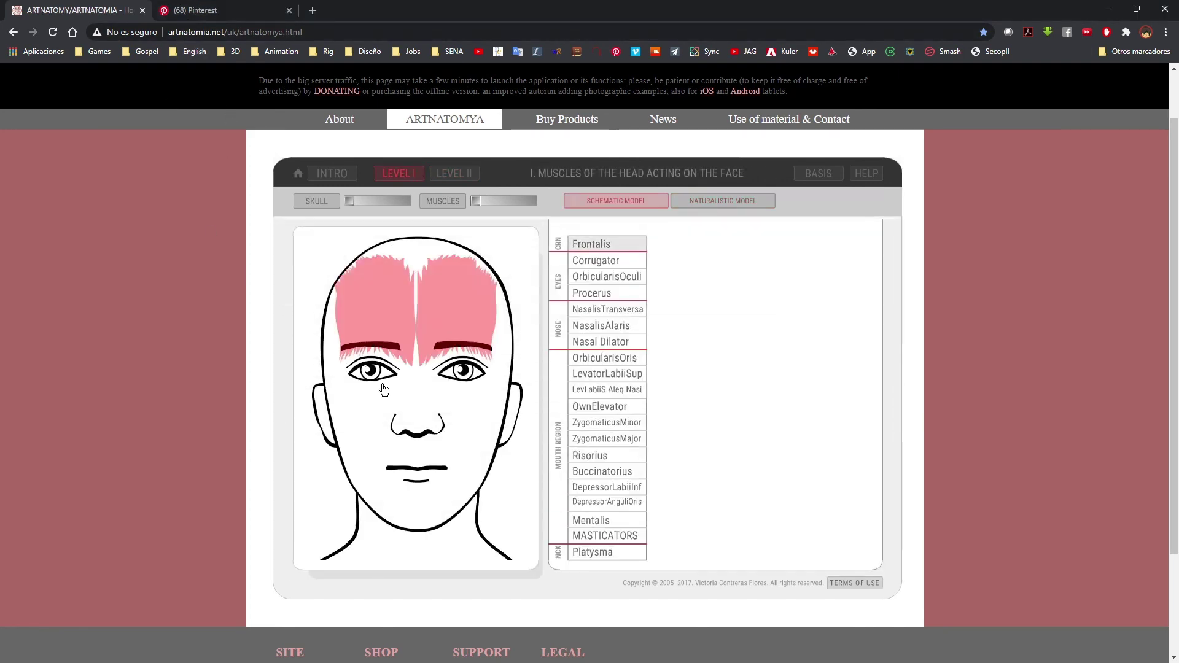
left_click(723, 201)
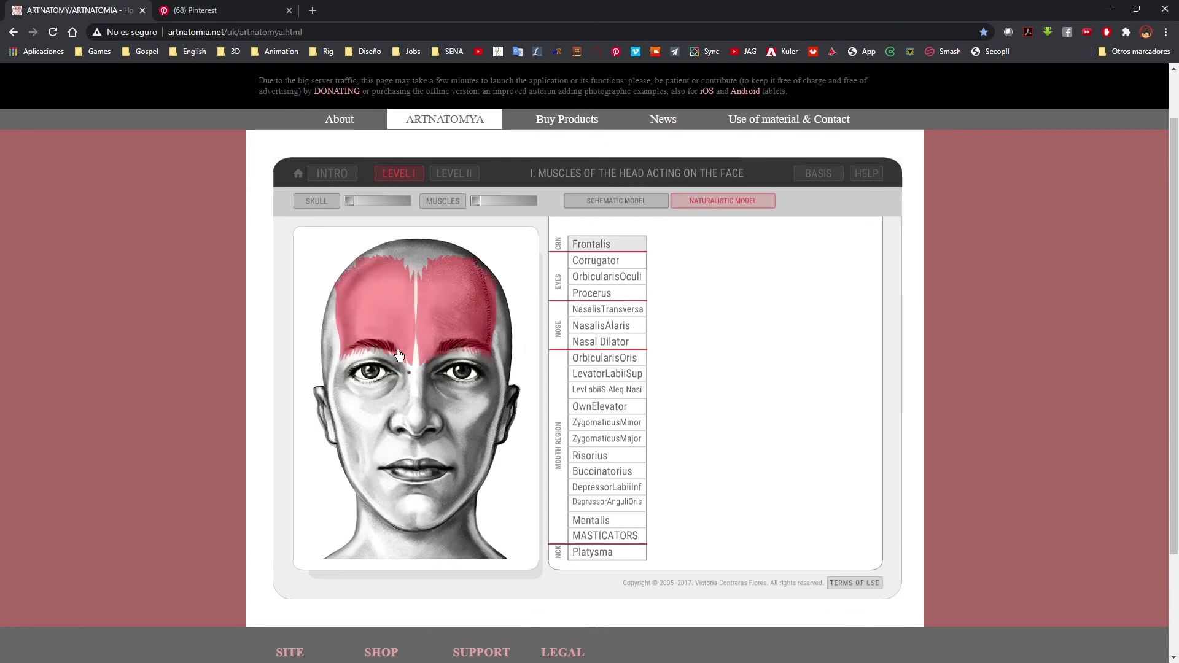
left_click(455, 174)
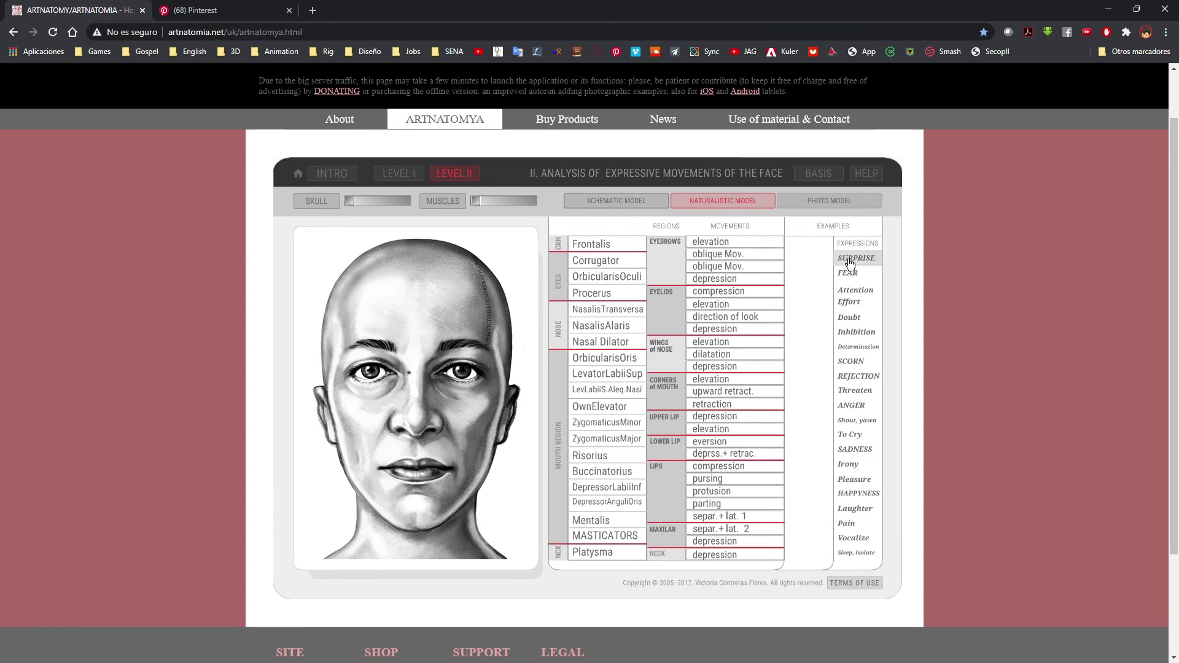
Preview the Fear, Effort and Attention expressions on the Level II naturalistic face.
left_click(856, 275)
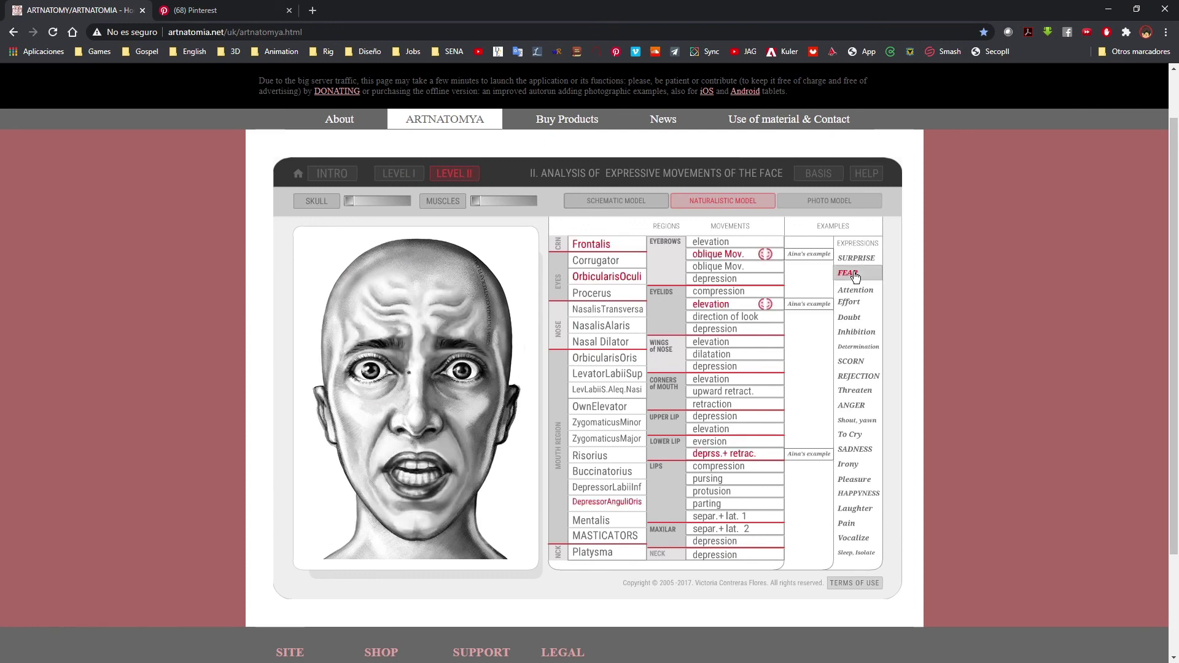
left_click(855, 302)
left_click(854, 303)
left_click(840, 290)
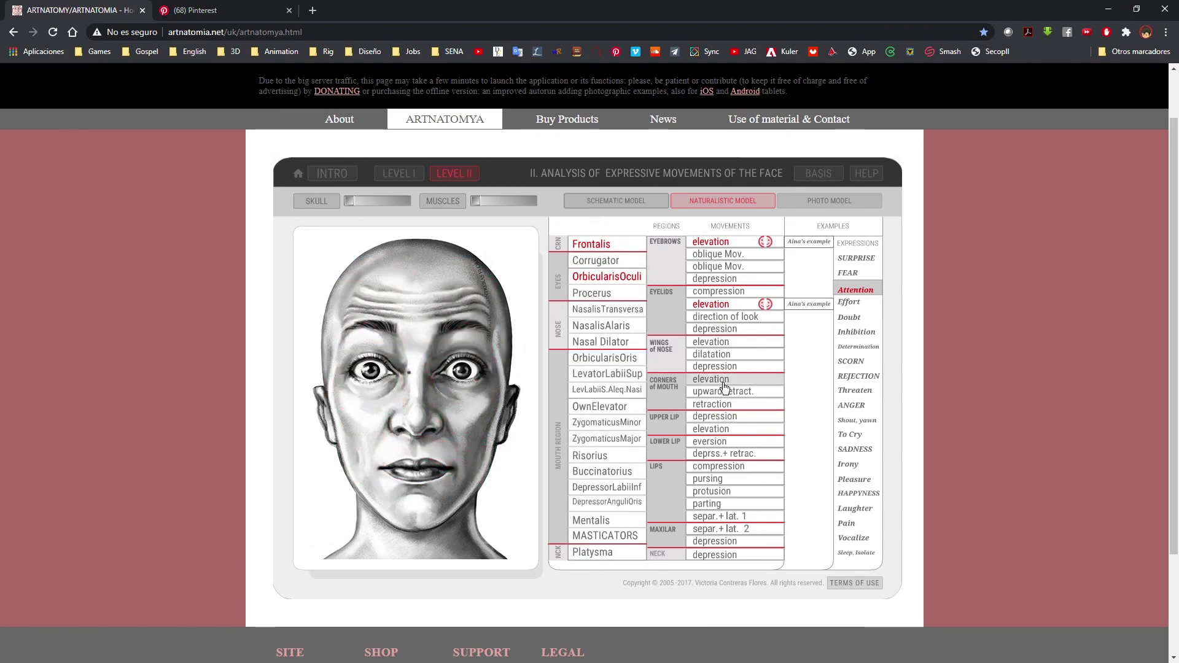
Preview the second oblique eyebrow movement, eyebrow depression and elevation, and the eyelid depression on the naturalistic face.
left_click(729, 267)
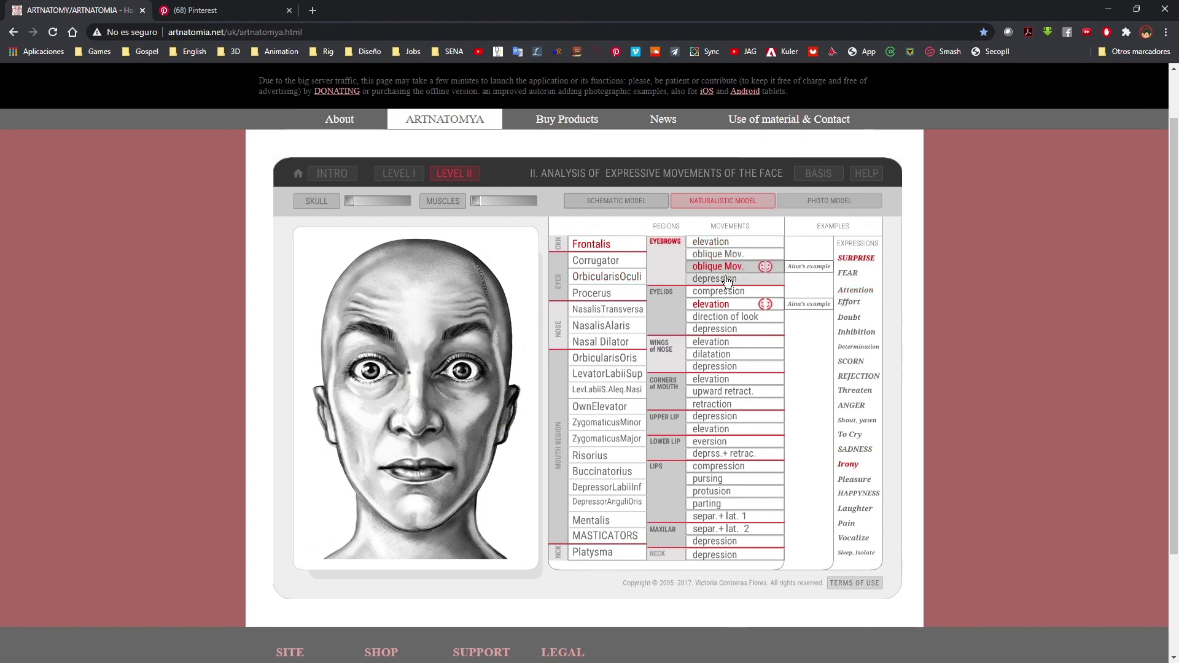
left_click(725, 279)
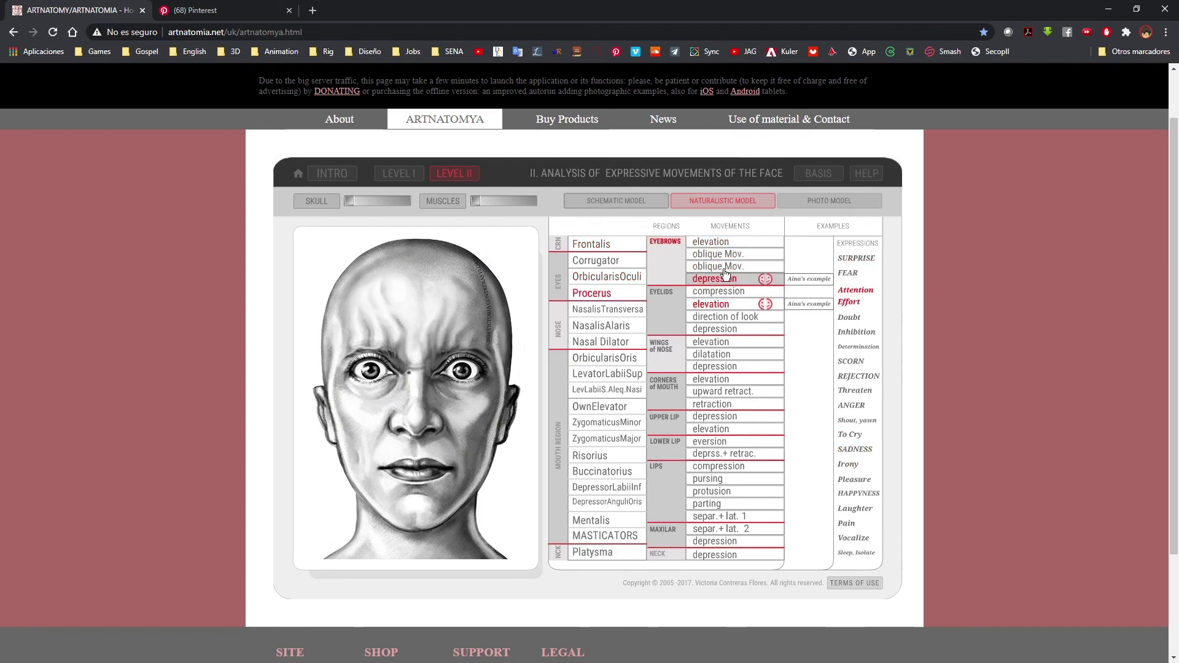
left_click(715, 243)
left_click(716, 329)
Compare the elevation, dilatation and depression movements for the wings of the nose.
left_click(725, 342)
left_click(728, 355)
left_click(727, 346)
left_click(727, 356)
left_click(729, 367)
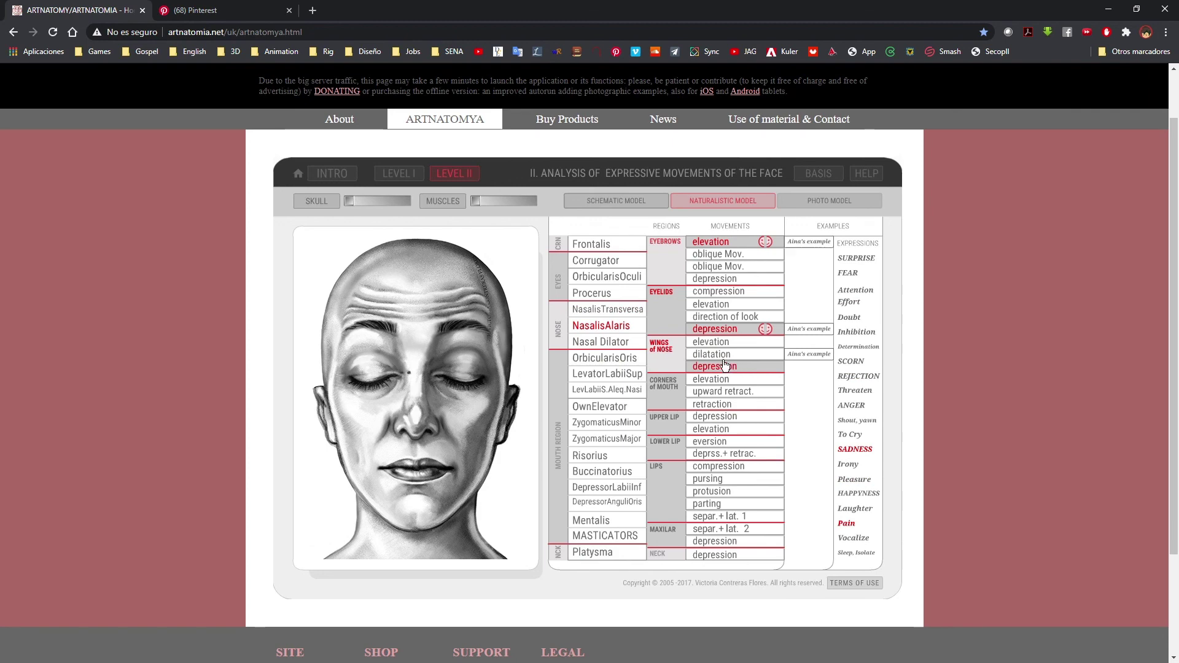
left_click(731, 344)
left_click(731, 354)
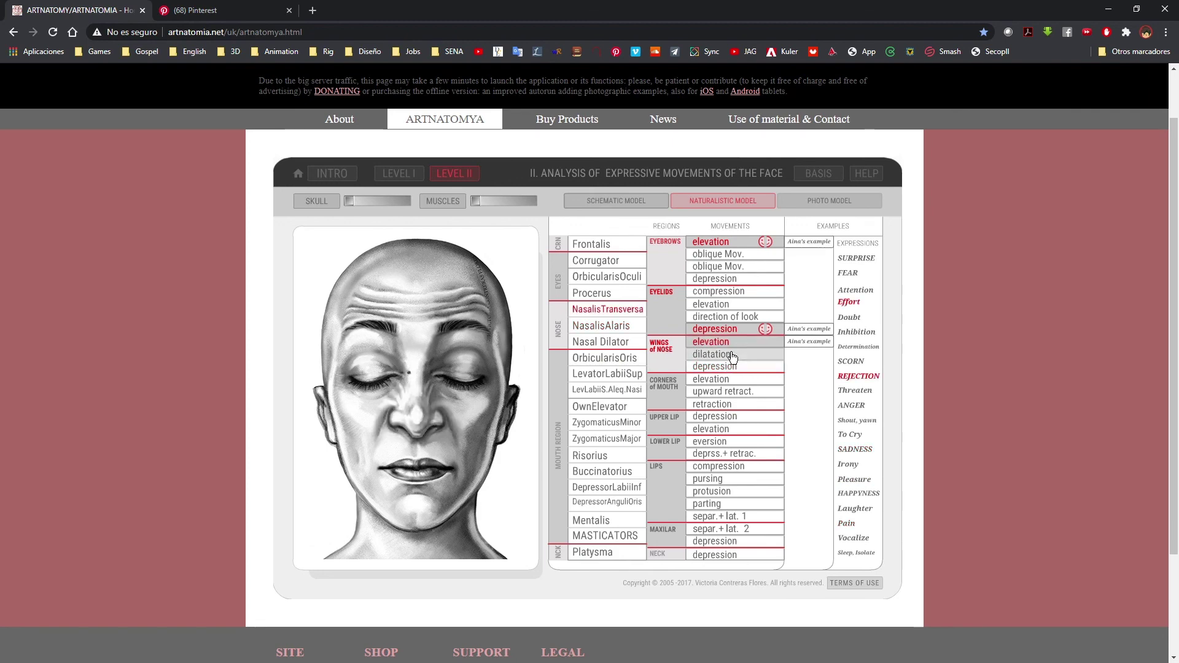
left_click(731, 367)
Compare the elevation, upward retraction and retraction movements for the corners of the mouth.
left_click(731, 380)
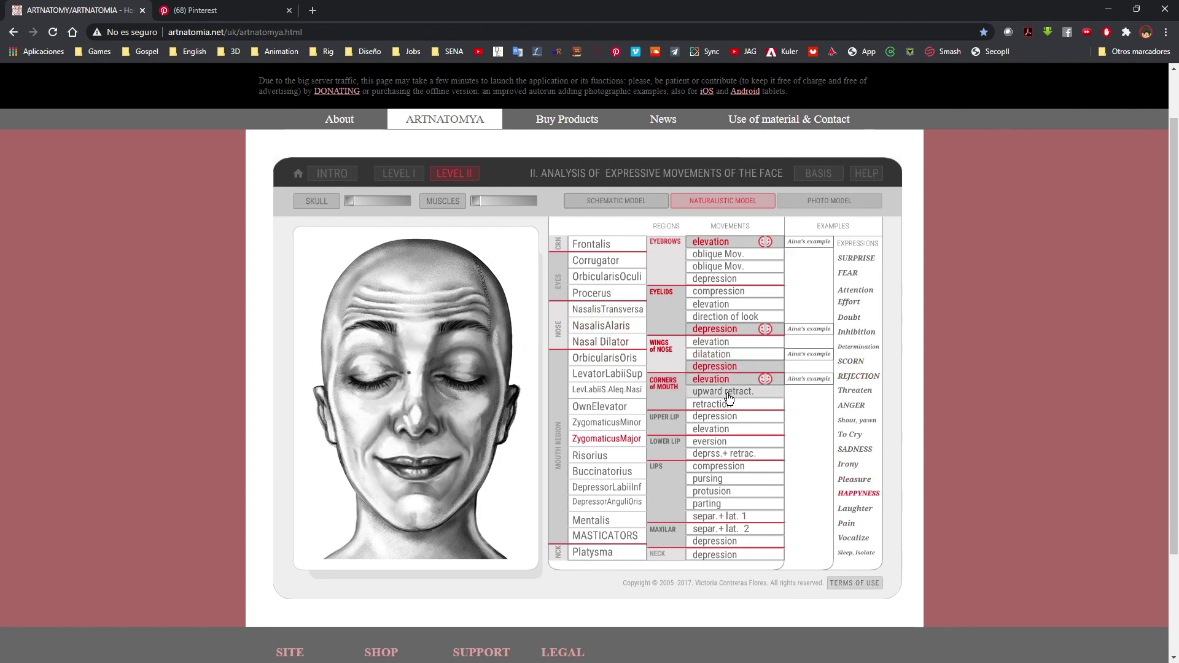
left_click(730, 393)
left_click(726, 404)
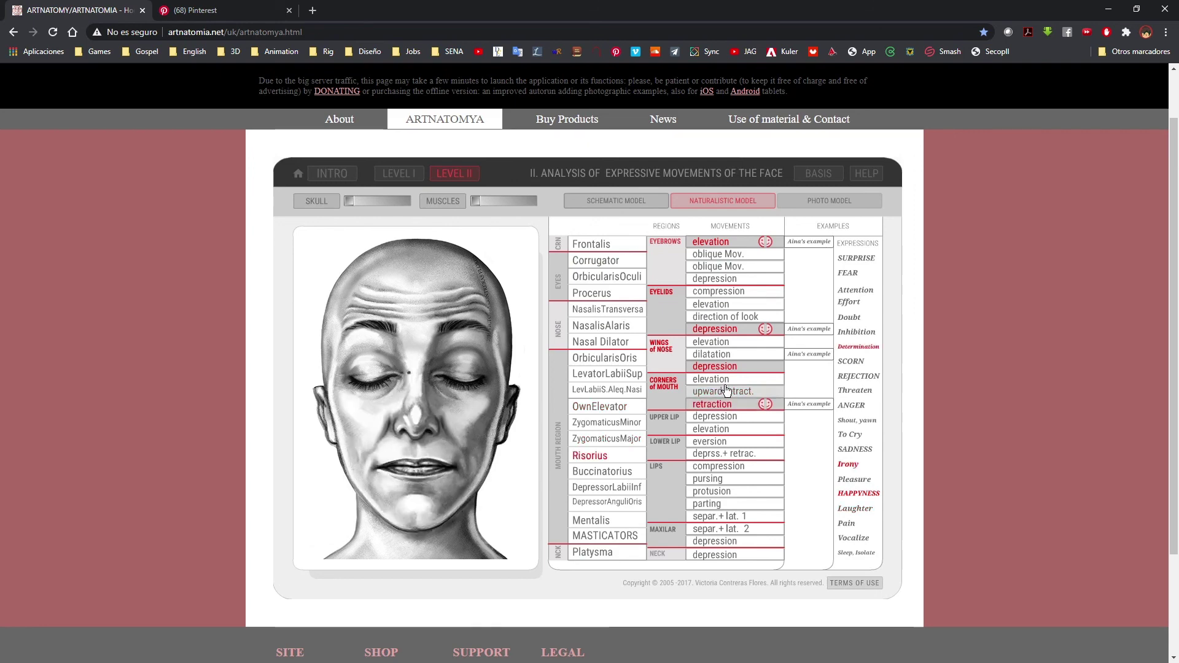
left_click(727, 381)
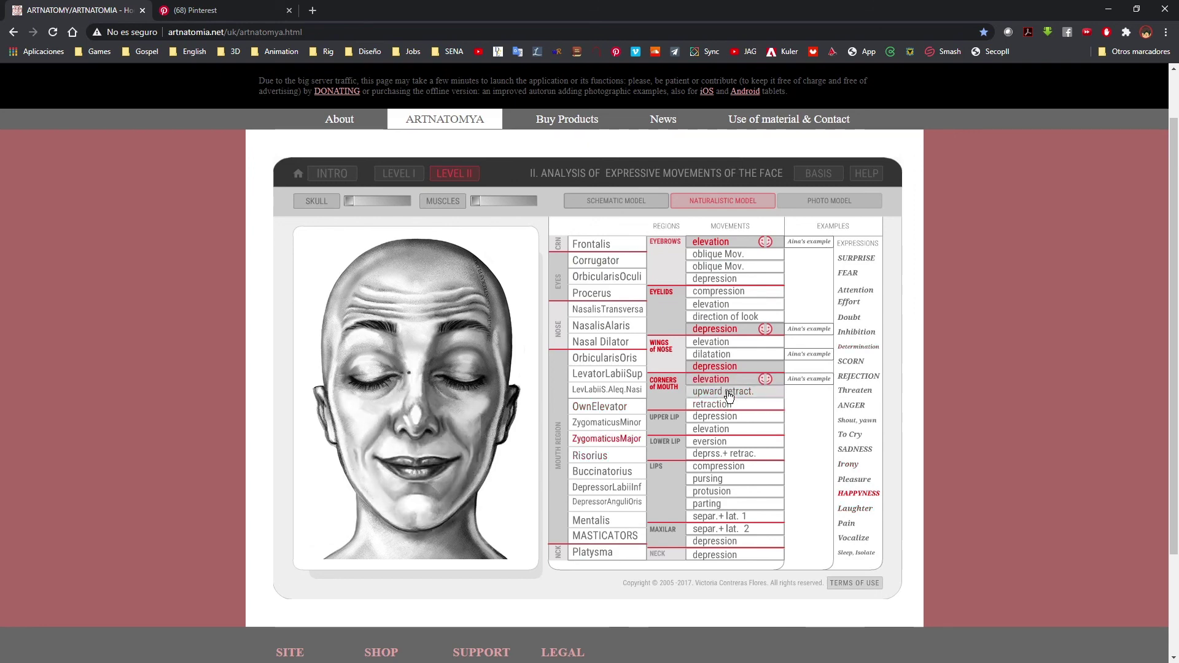
left_click(730, 396)
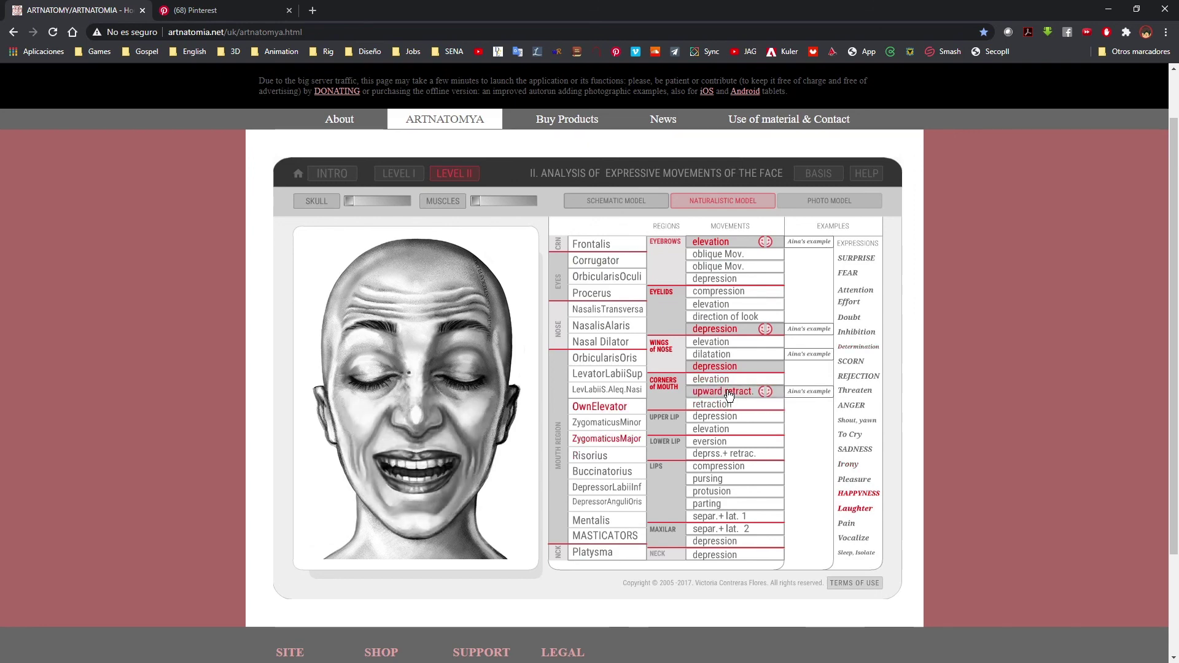
Preview the Surprise, Fear, Anger and Sadness expressions to study which facial movements each one combines.
left_click(861, 266)
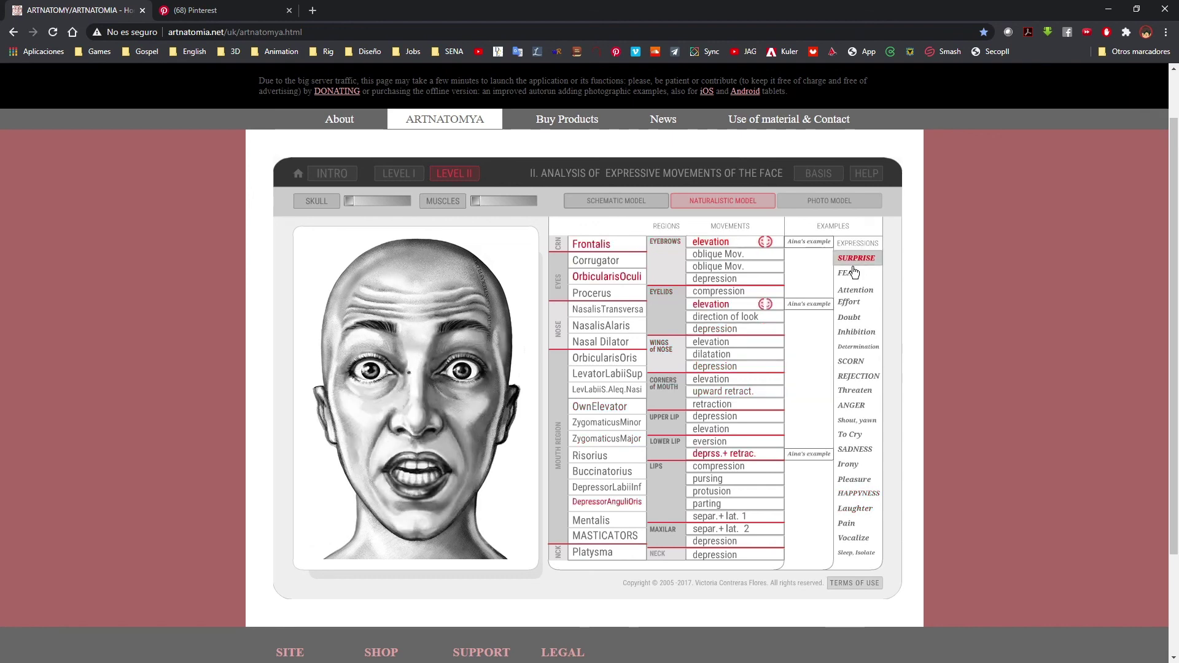
left_click(854, 277)
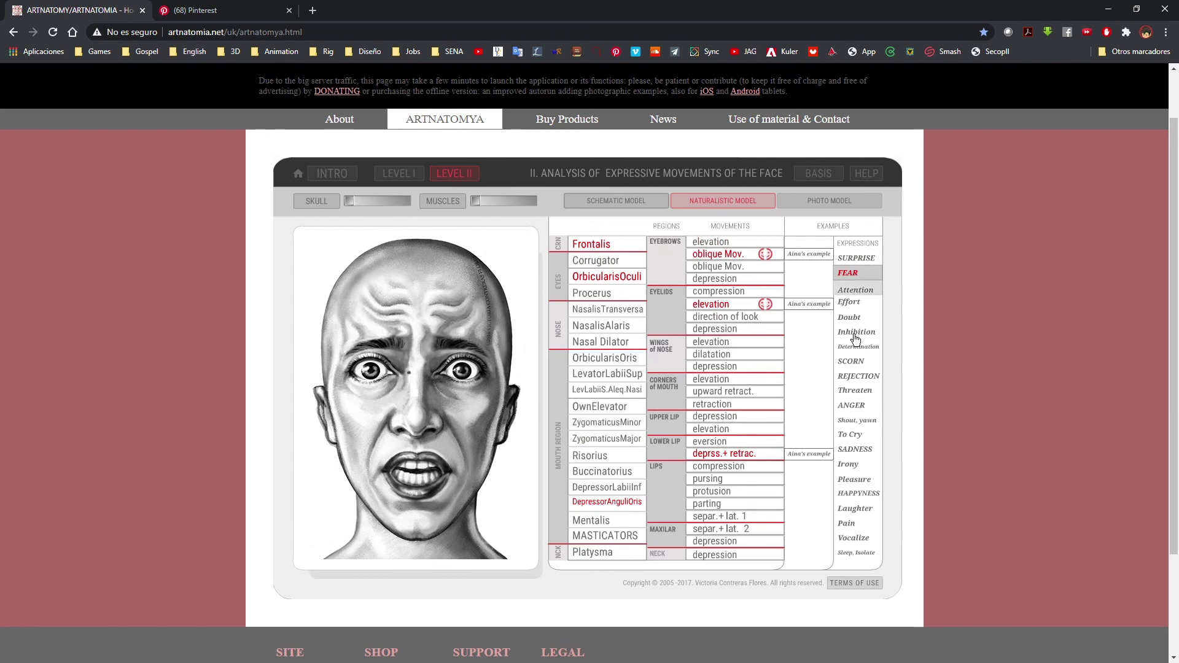
left_click(862, 408)
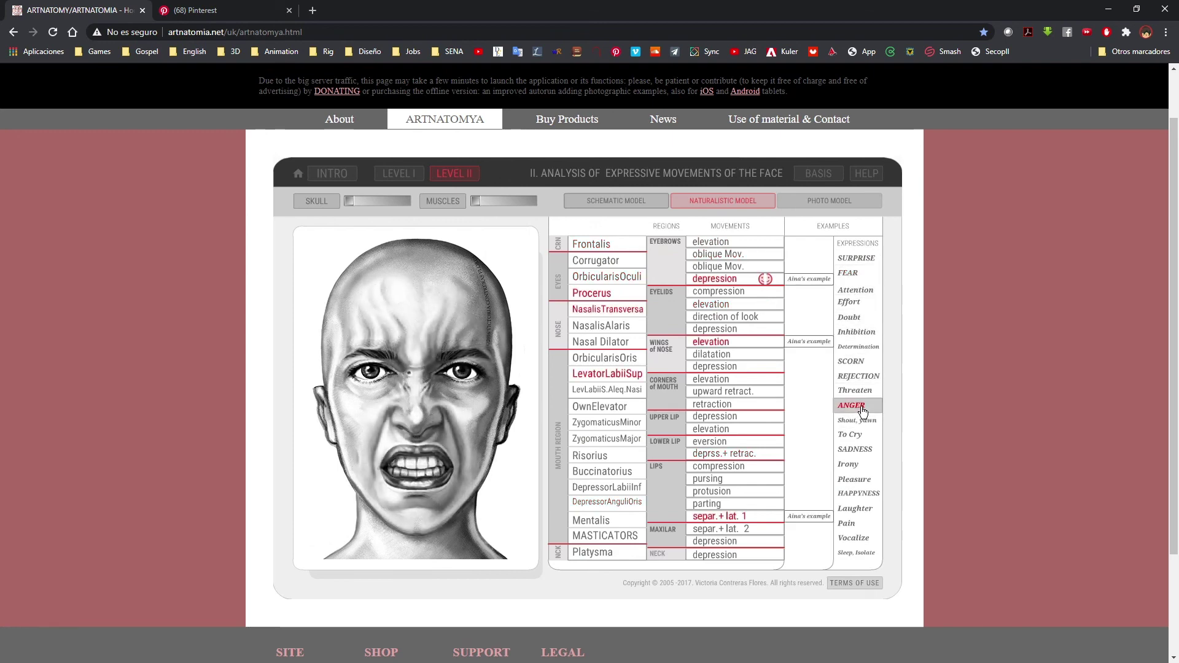
left_click(863, 449)
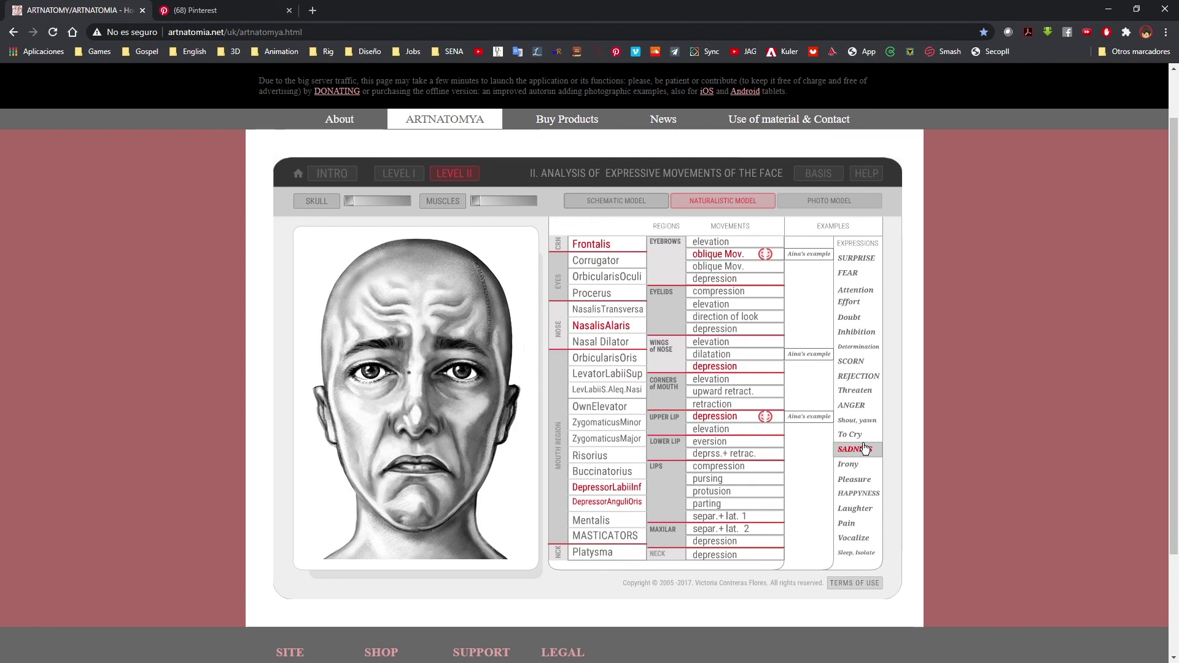